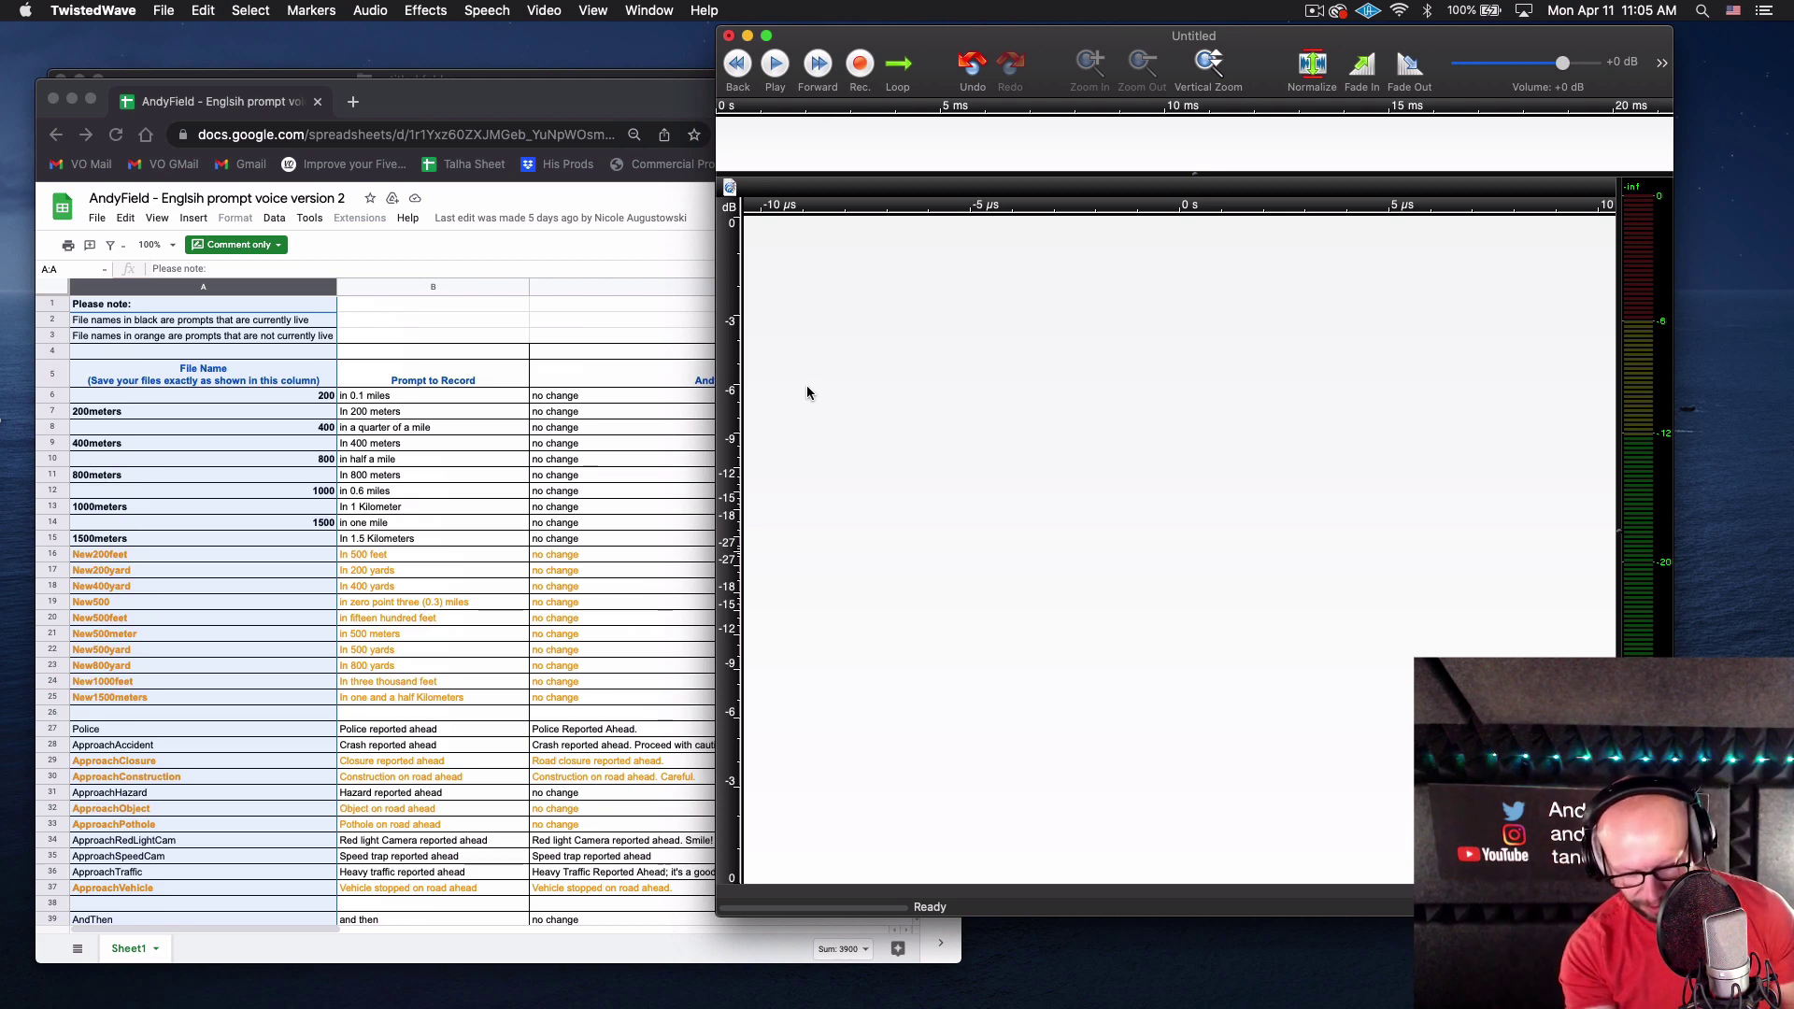
Start a test recording, add a marker during it, and turn off the option to show marker details when adding markers
key("super+r")
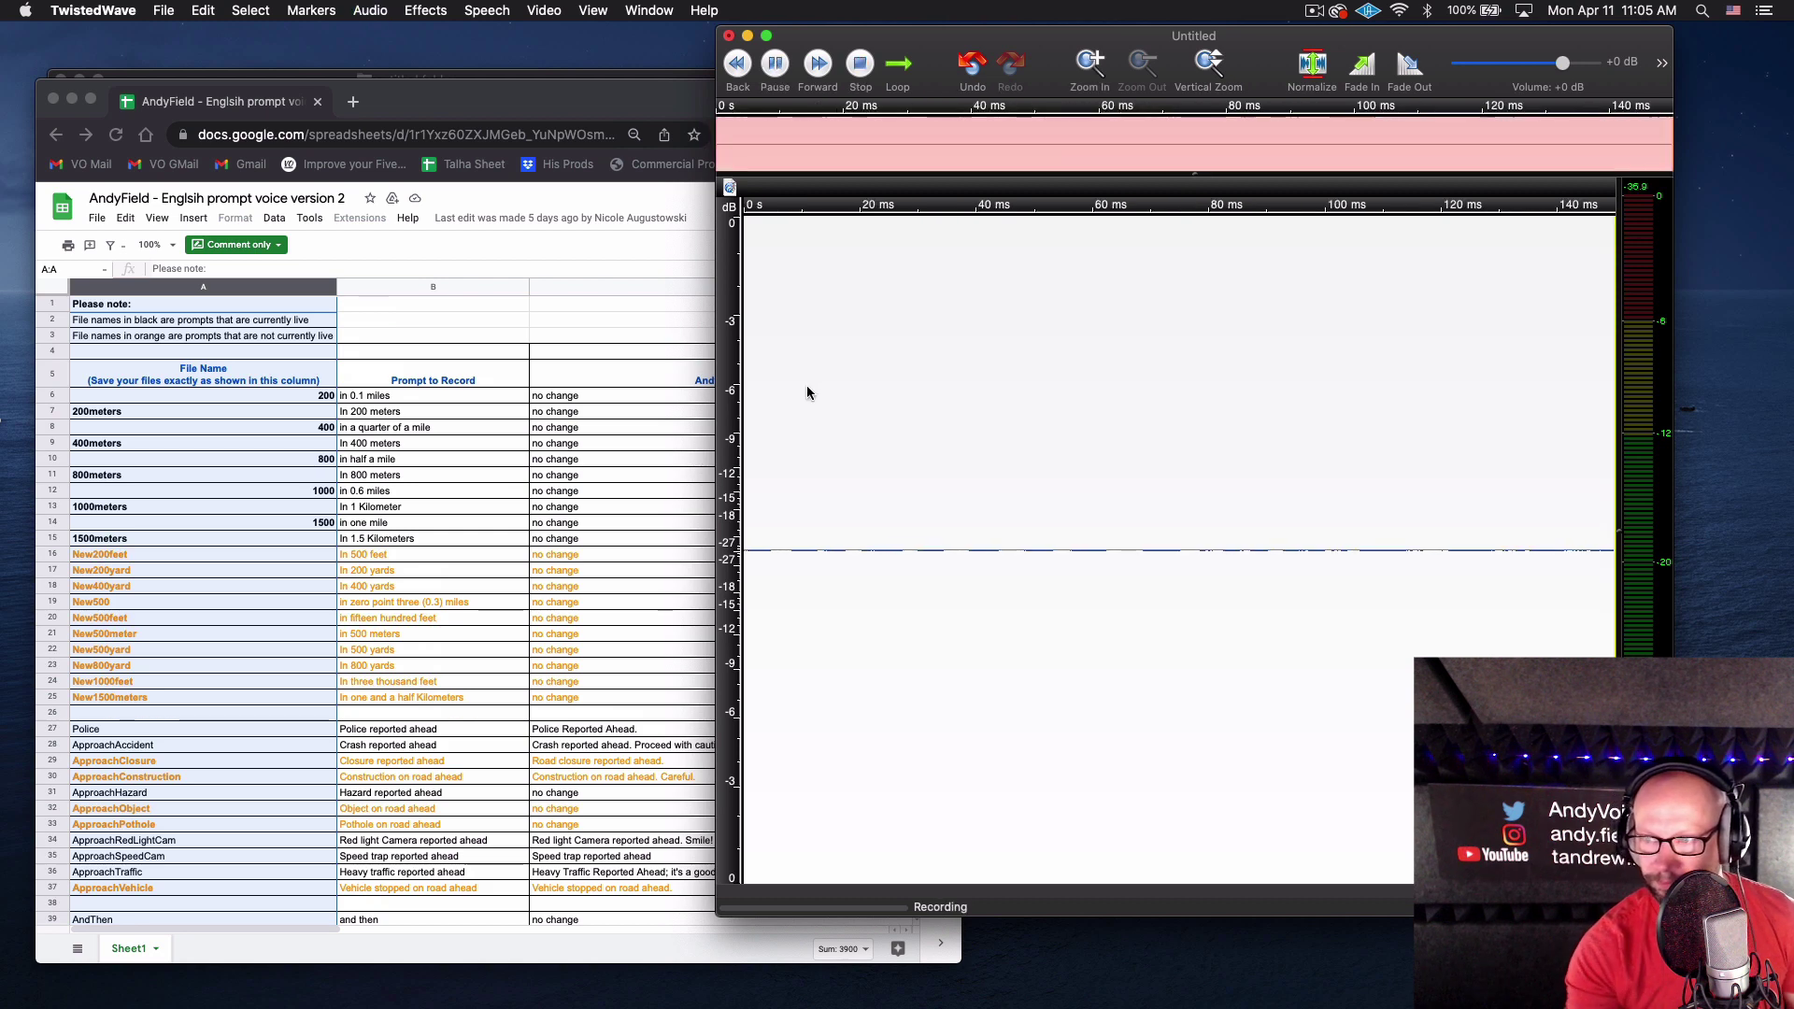
key("super+m")
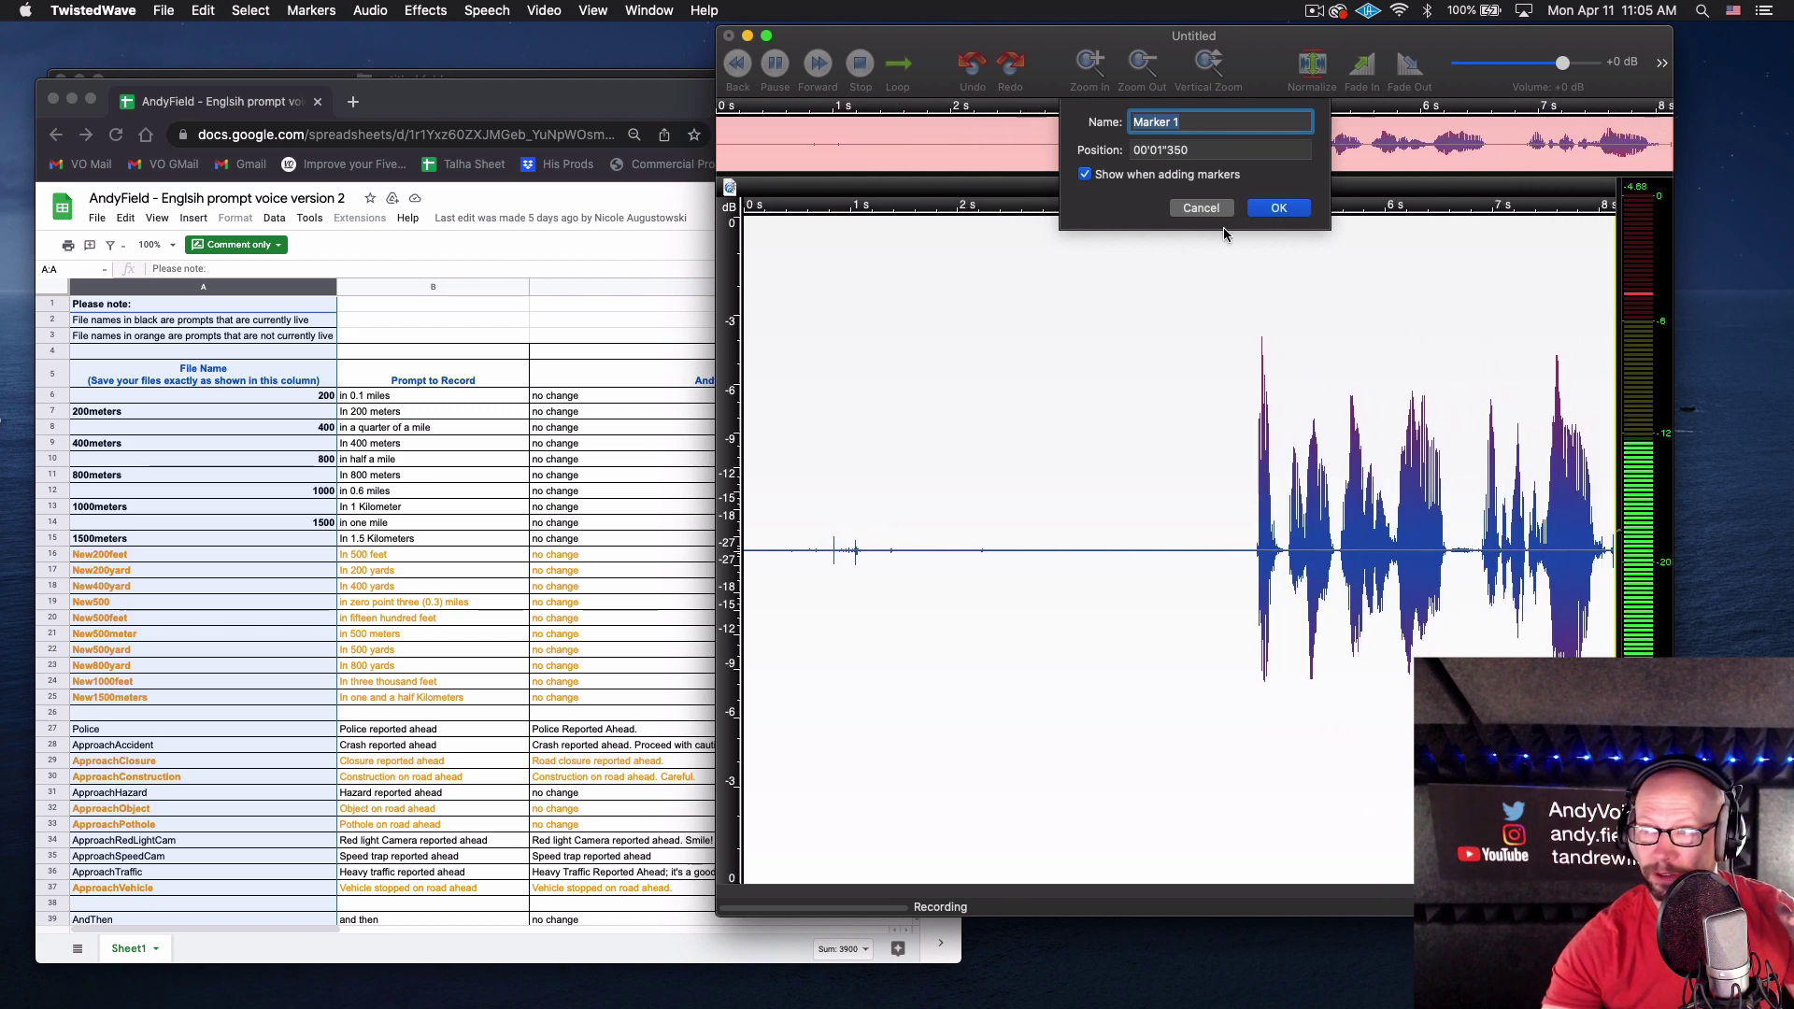
left_click(1086, 176)
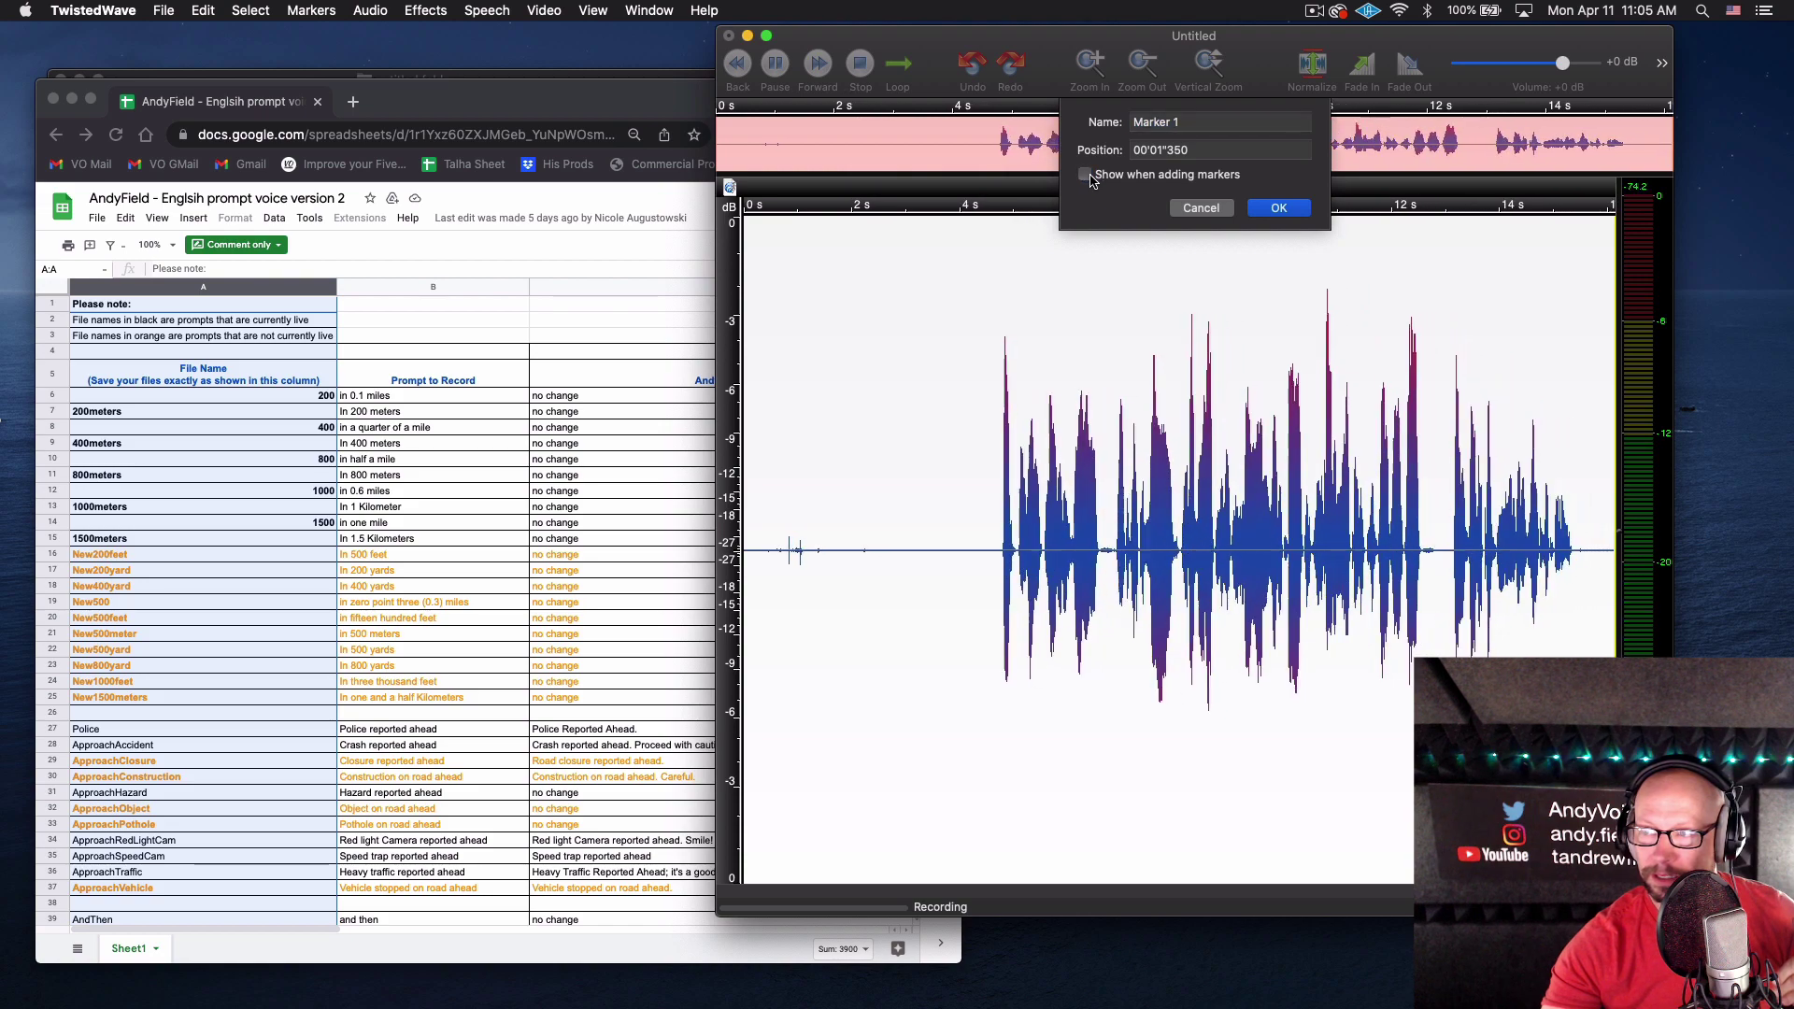
left_click(1259, 207)
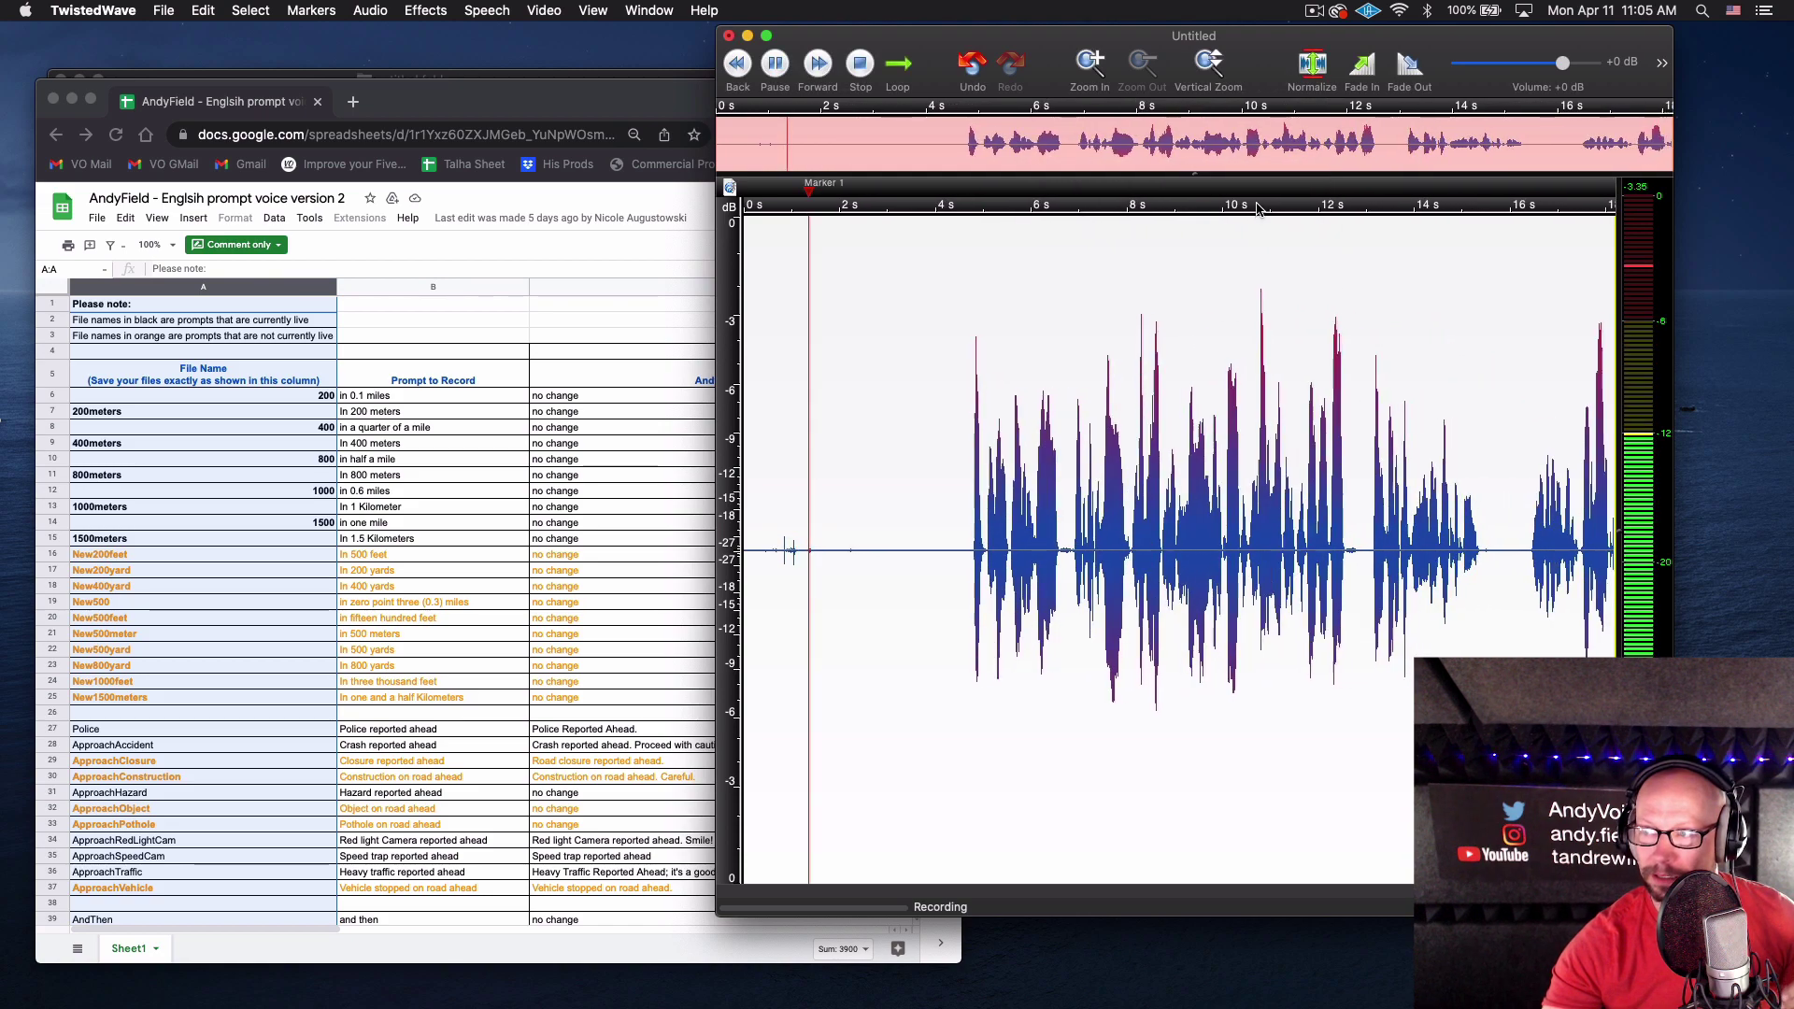
Stop the test recording and delete all of its audio
key("space")
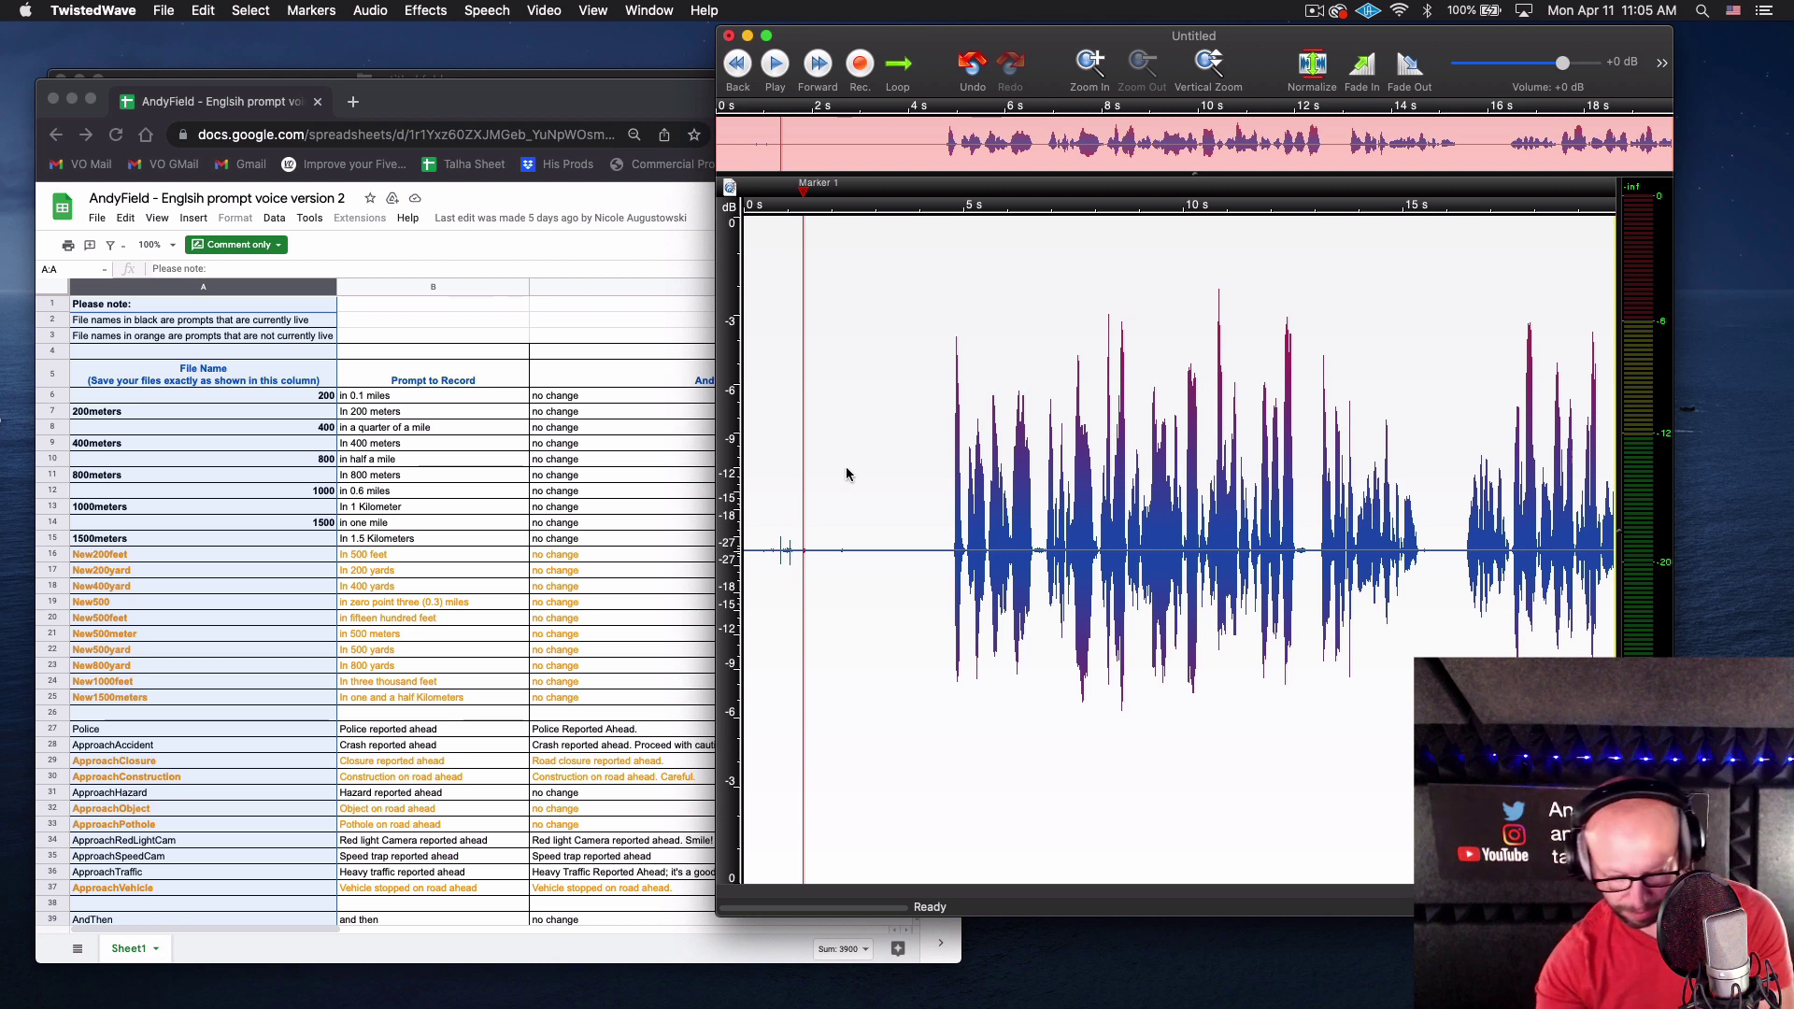
key("super+a")
key("Delete")
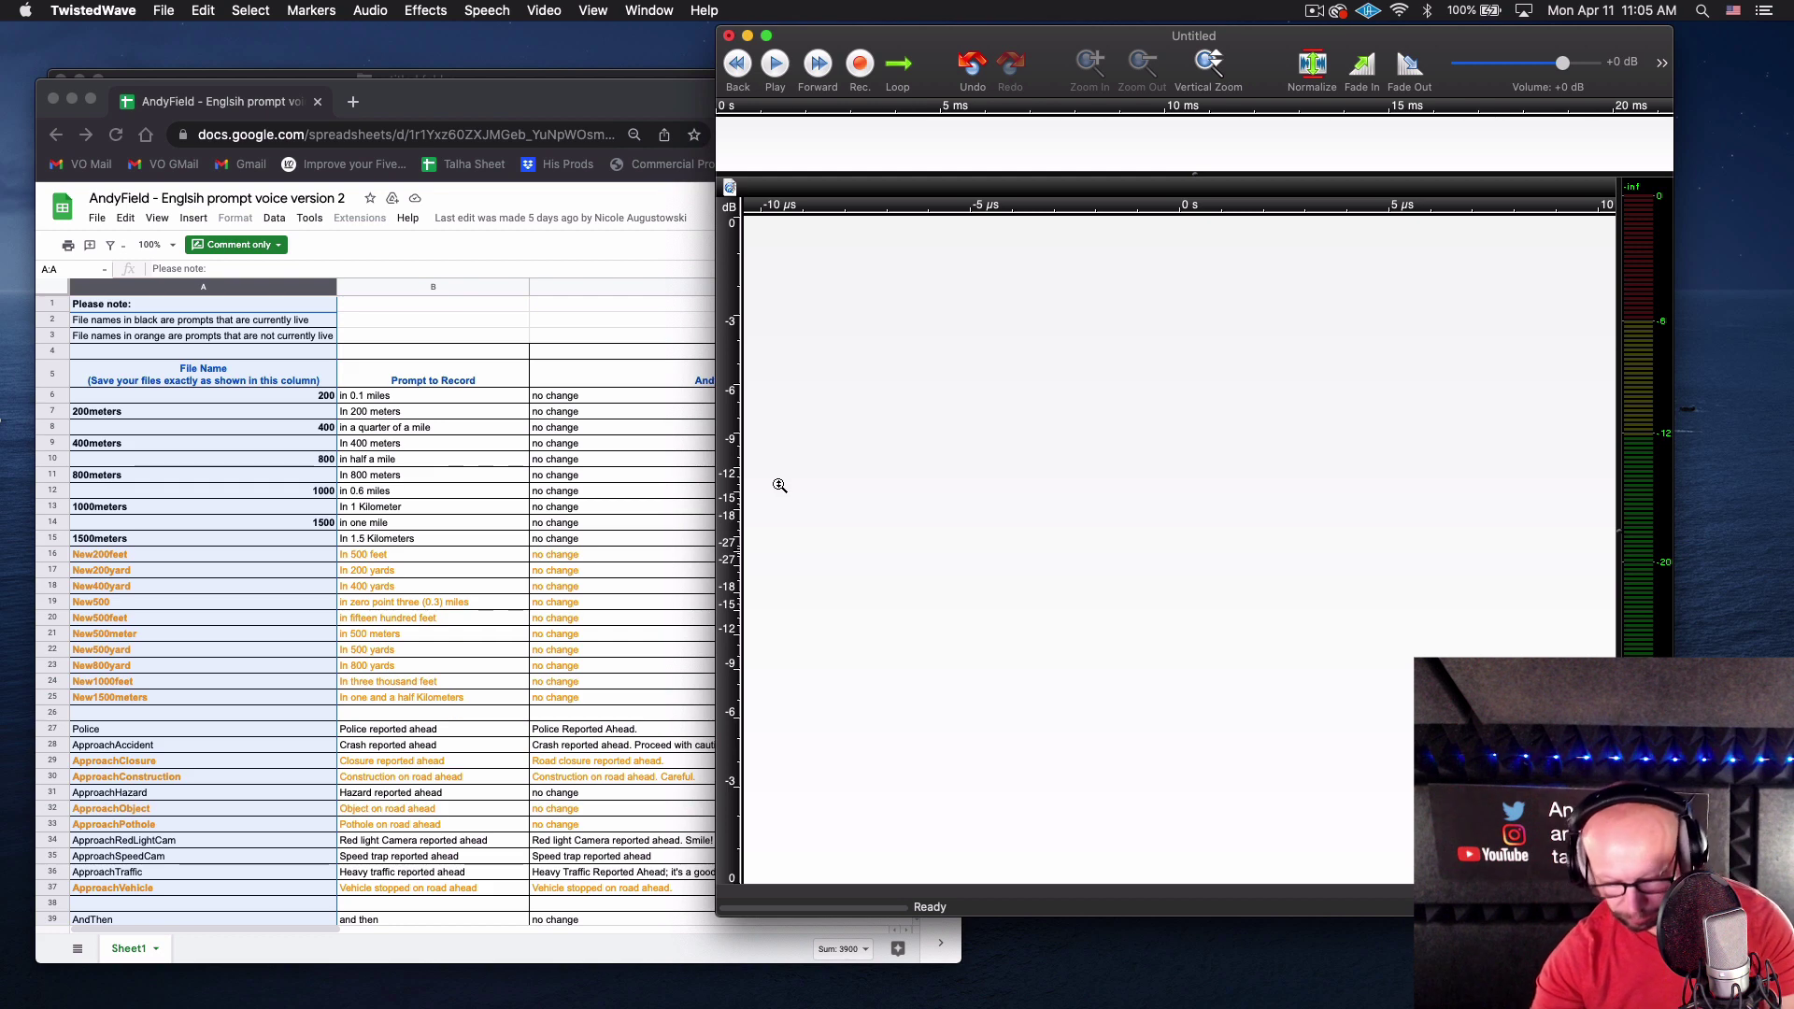
Record the spreadsheet's prompts in one continuous take, adding a marker between prompts, and stop at the end
key("super+r")
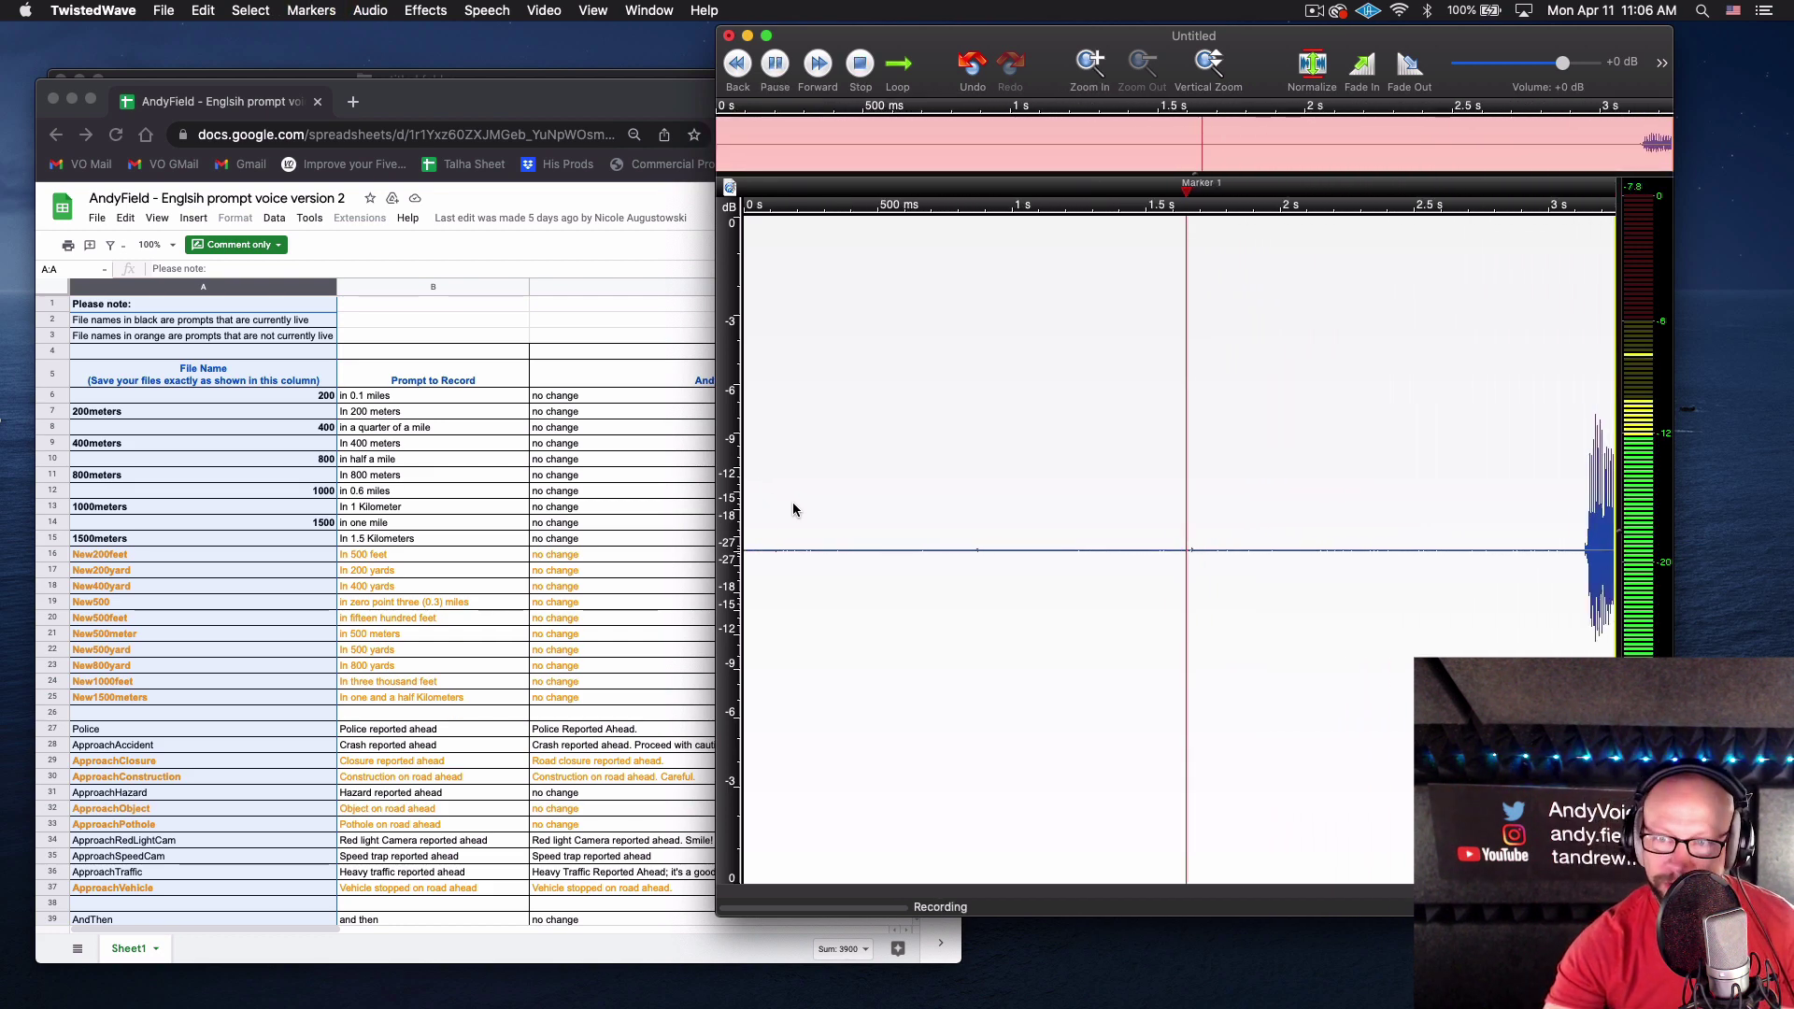
key("m")
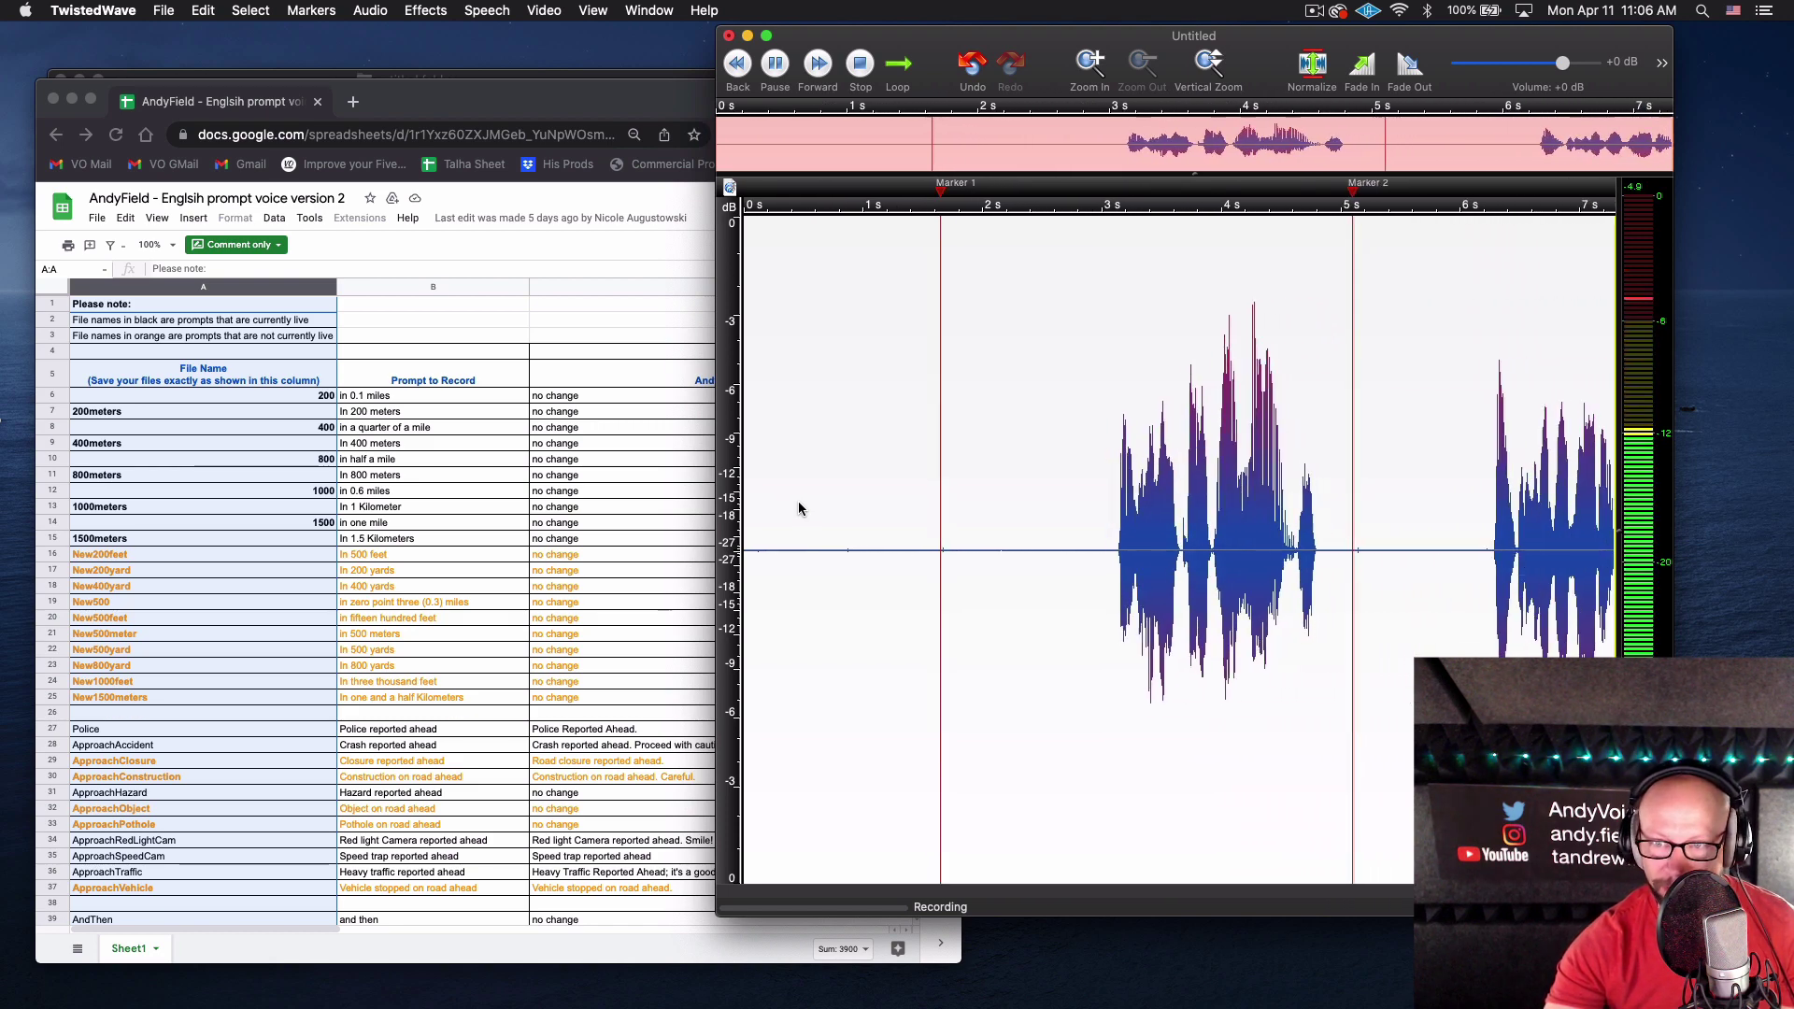
key("m")
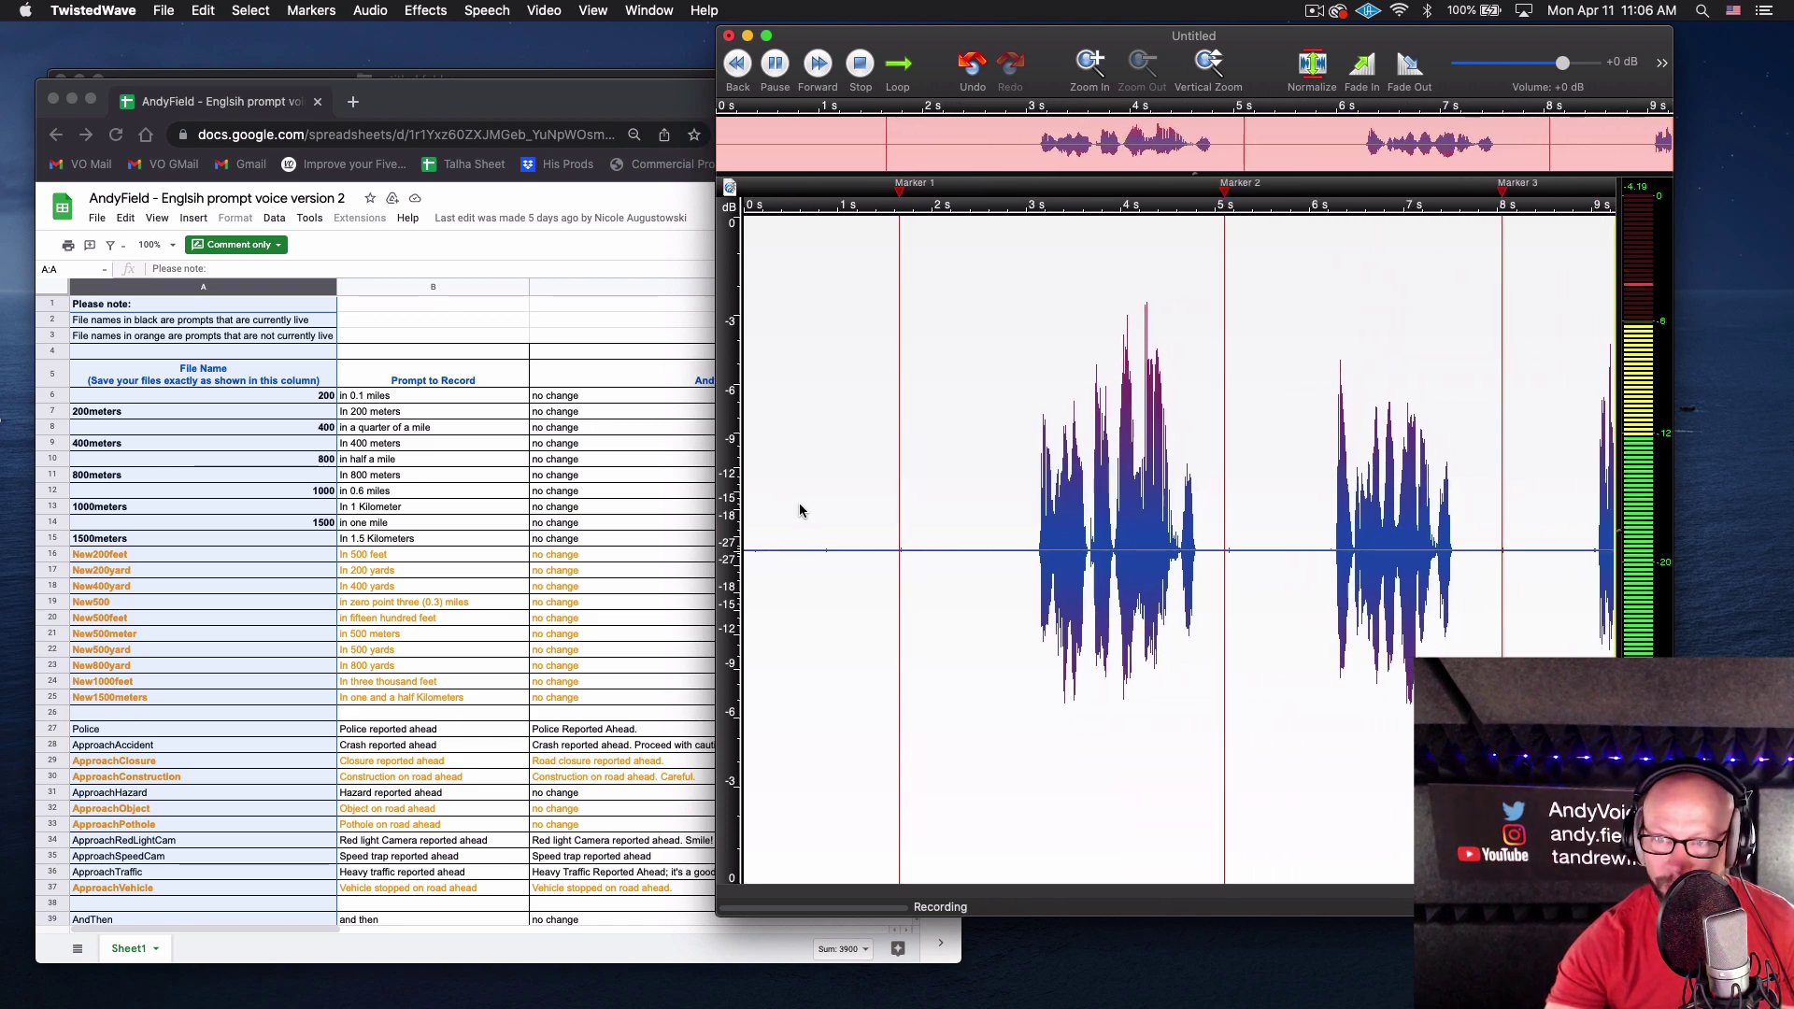
key("m")
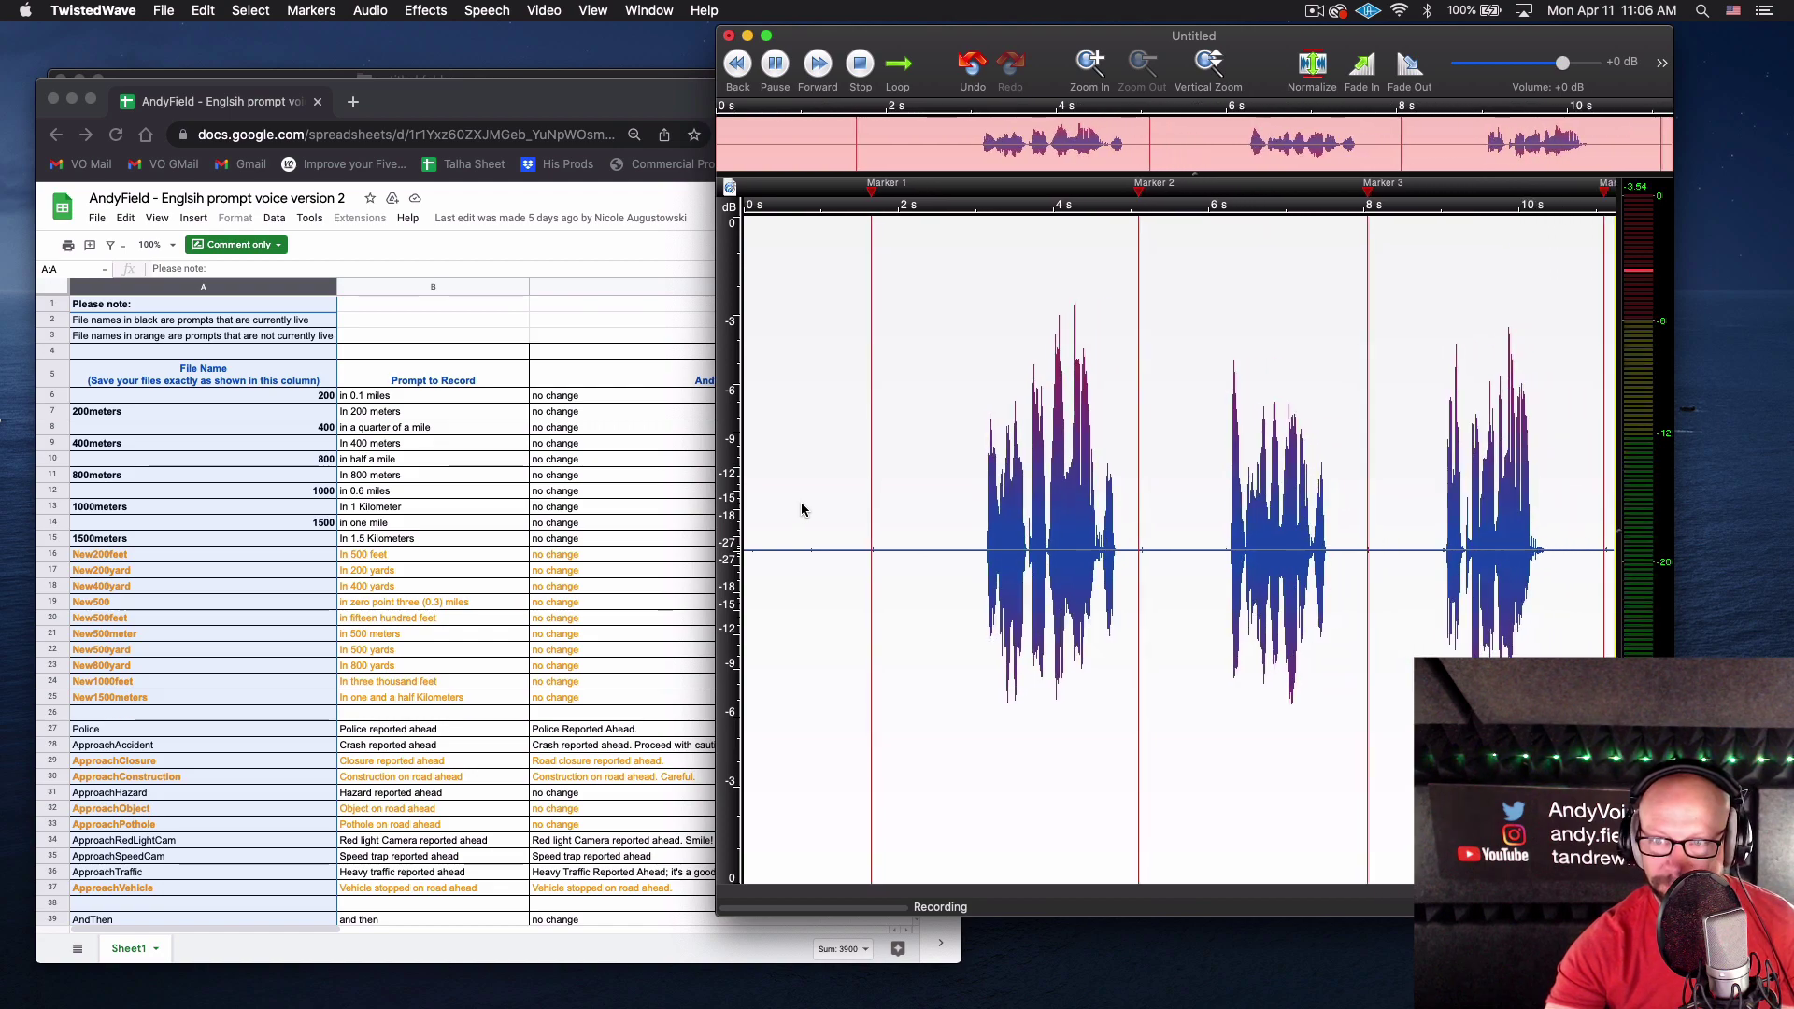
key("m")
key("m")
key("m")
key("m")
key("m")
key("m")
key("m")
key("m")
key("m")
key("m")
key("m")
key("m")
key("m")
key("m")
key("m")
key("m")
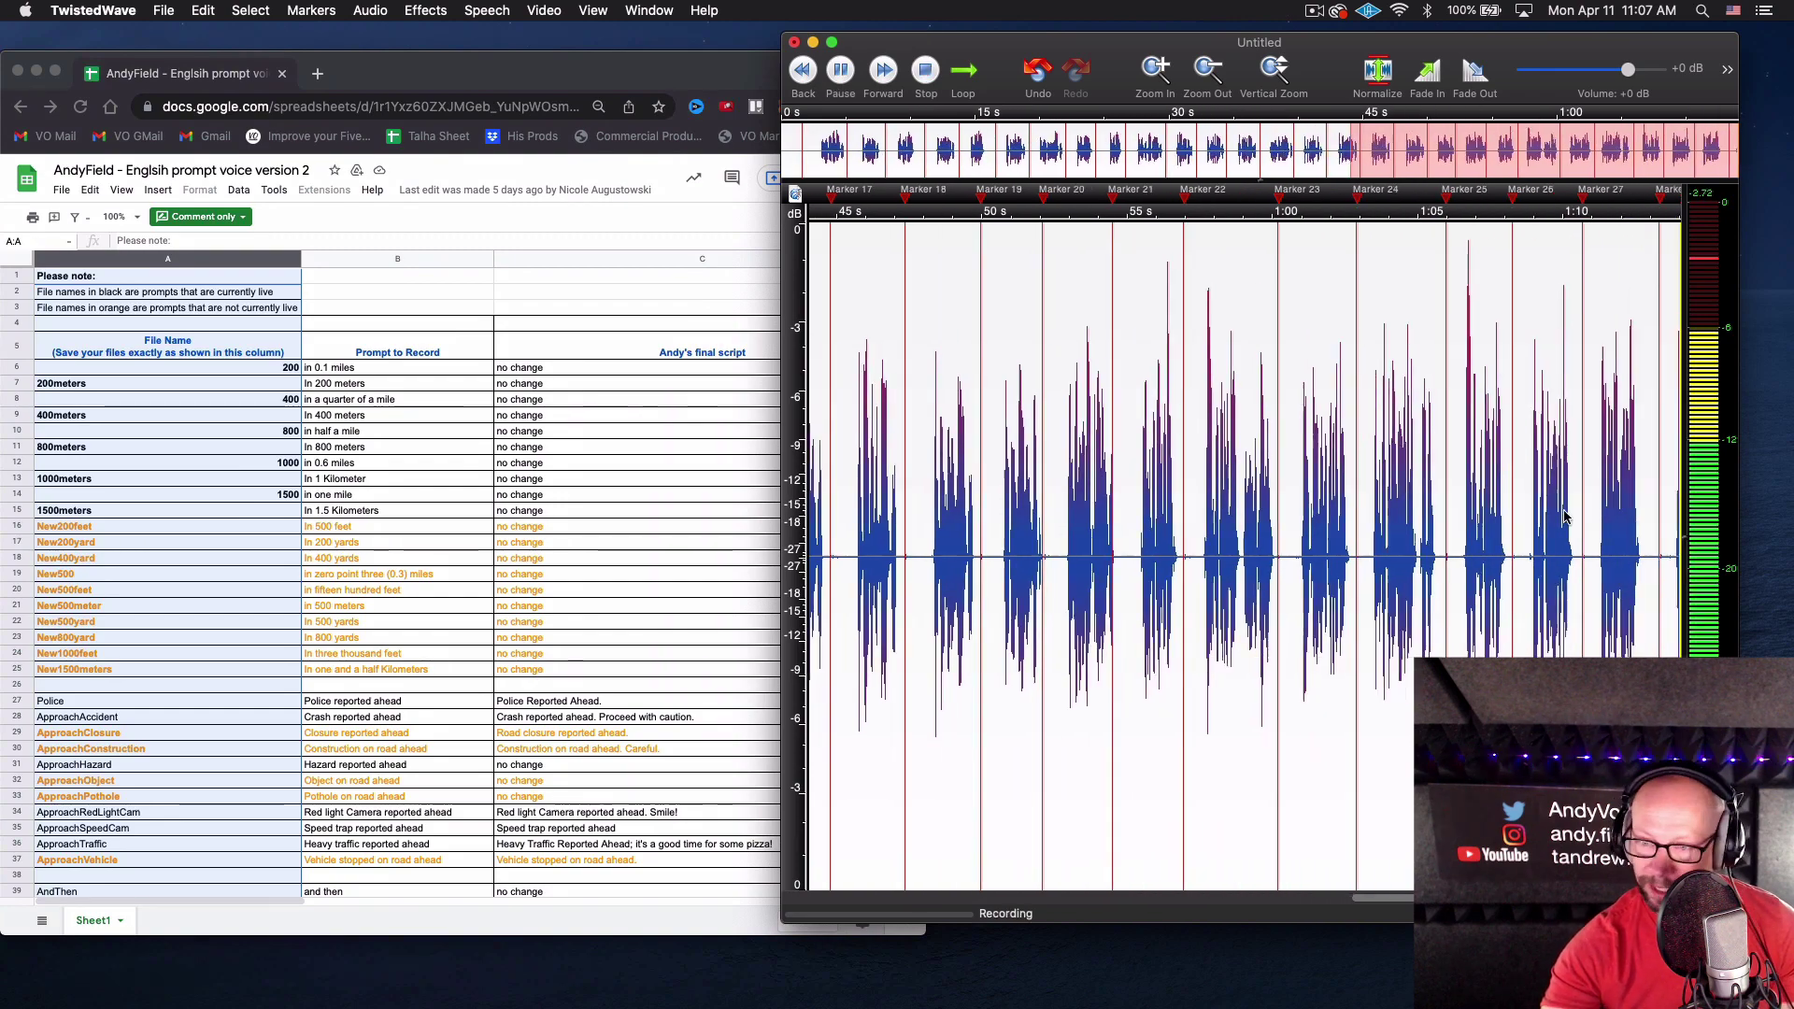
key("m")
key("m")
key("m")
key("m")
key("m")
key("m")
key("m")
key("m")
key("m")
key("m")
key("m")
key("m")
key("m")
key("m")
key("m")
key("m")
key("m")
key("m")
key("m")
key("m")
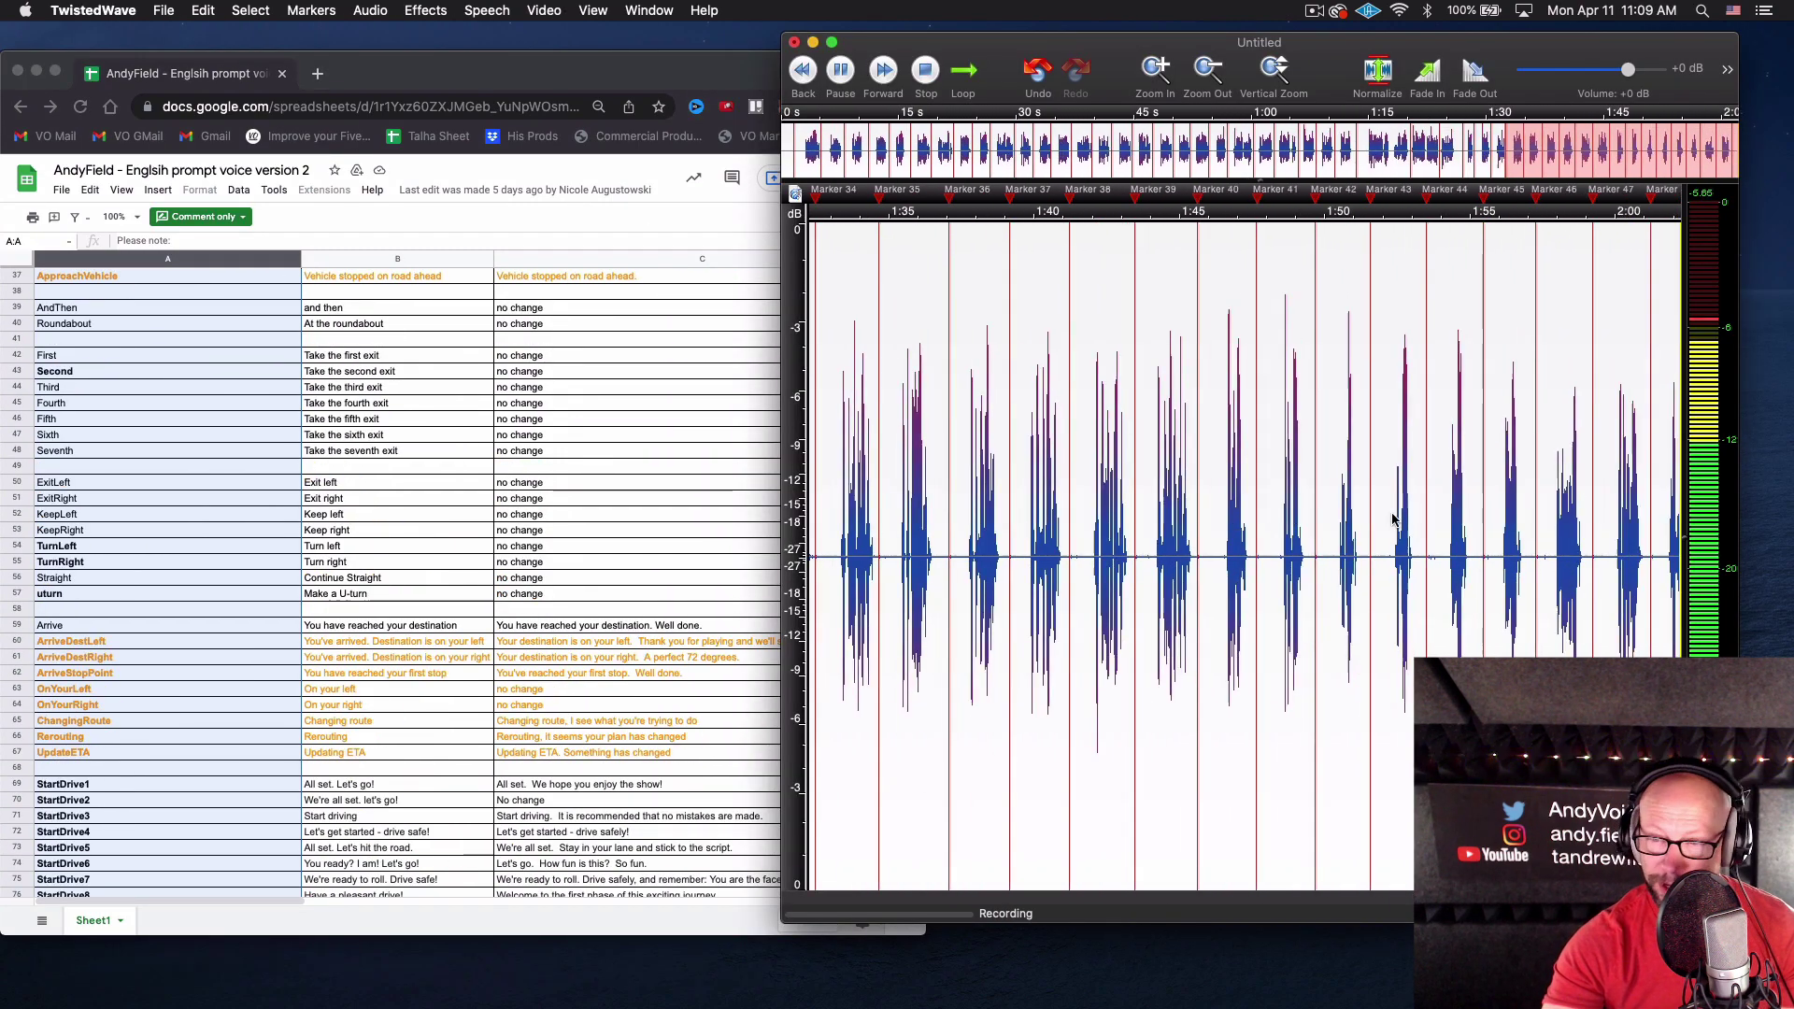
key("space")
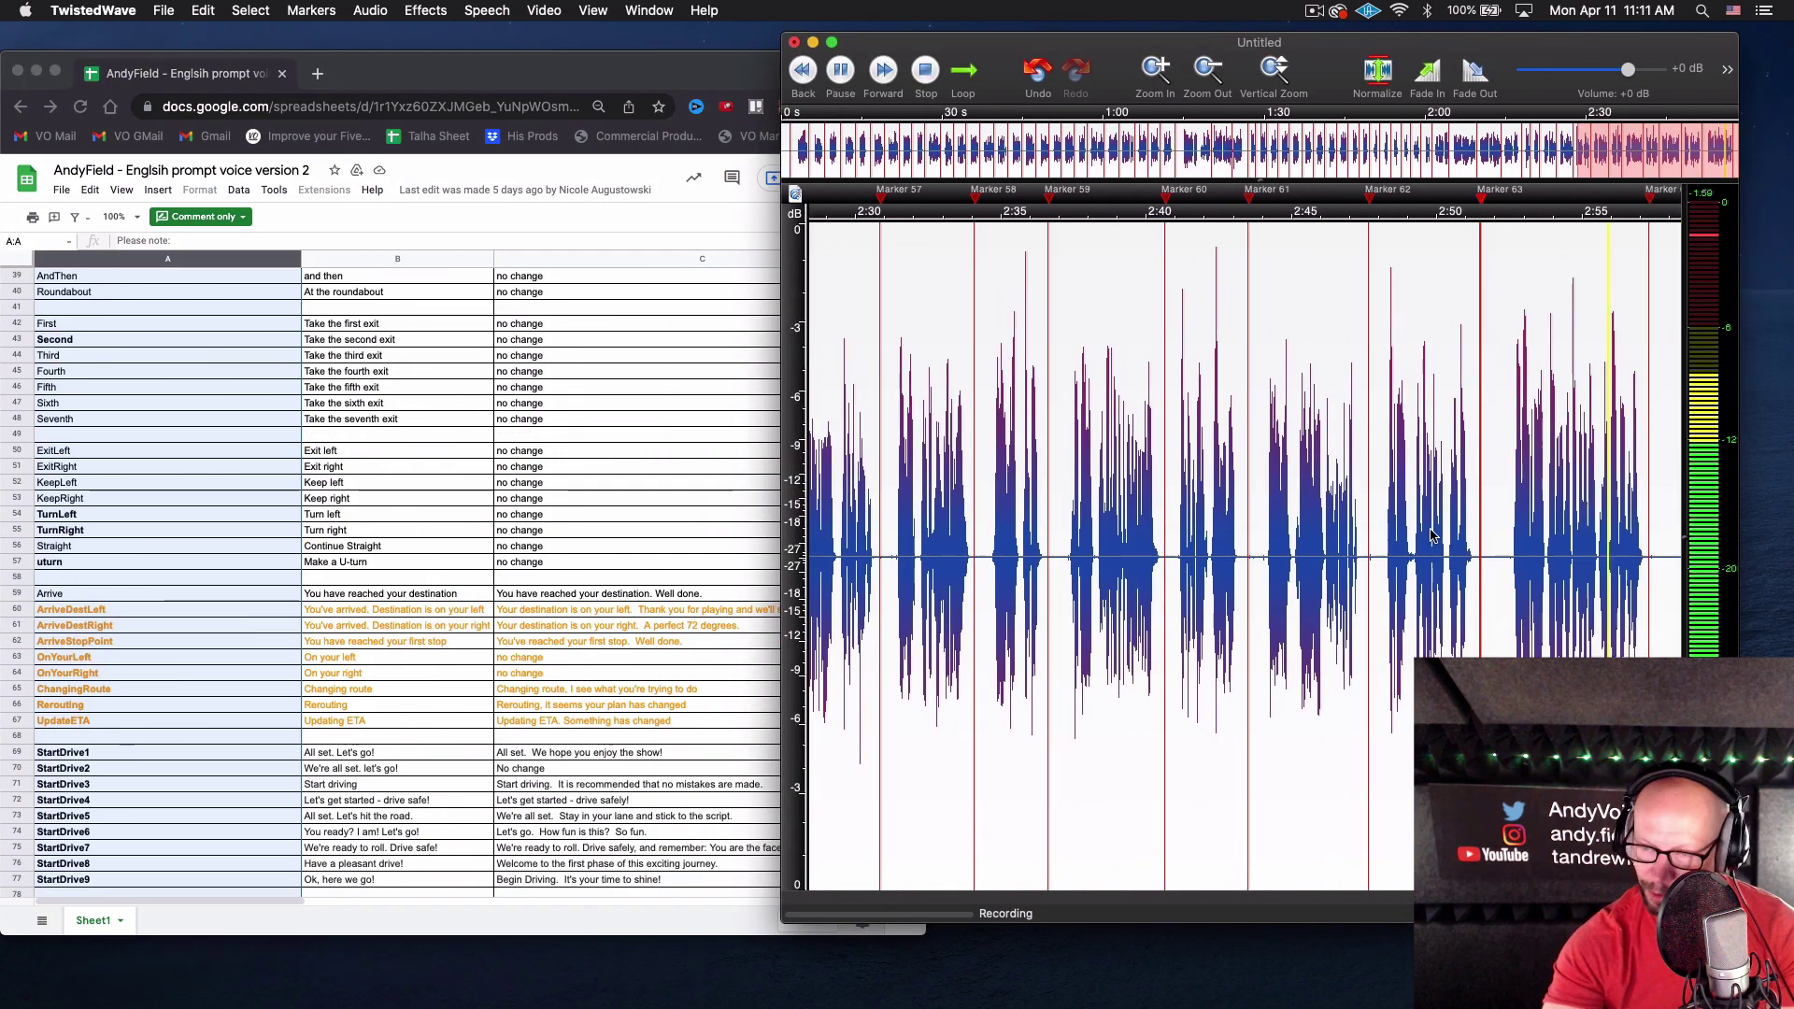
Play back the first recorded prompt and delete the silence before the first marker
scroll(675, 638, "down", 6)
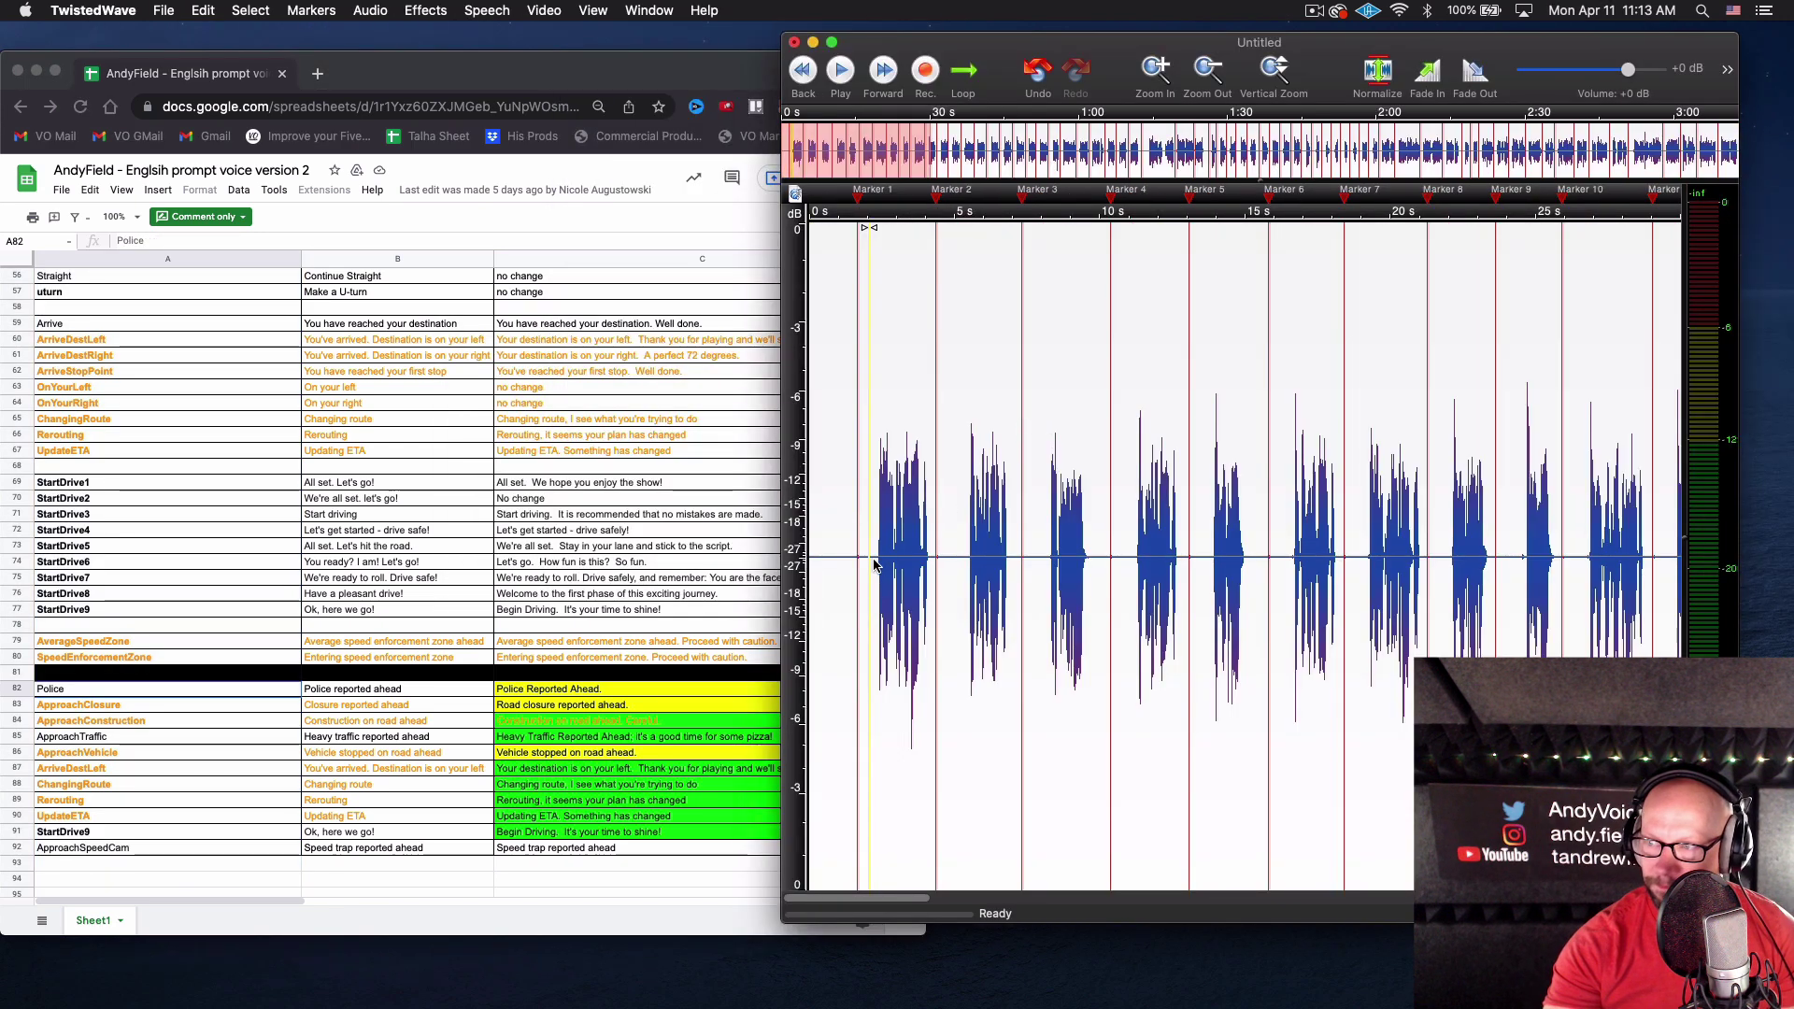
key("space")
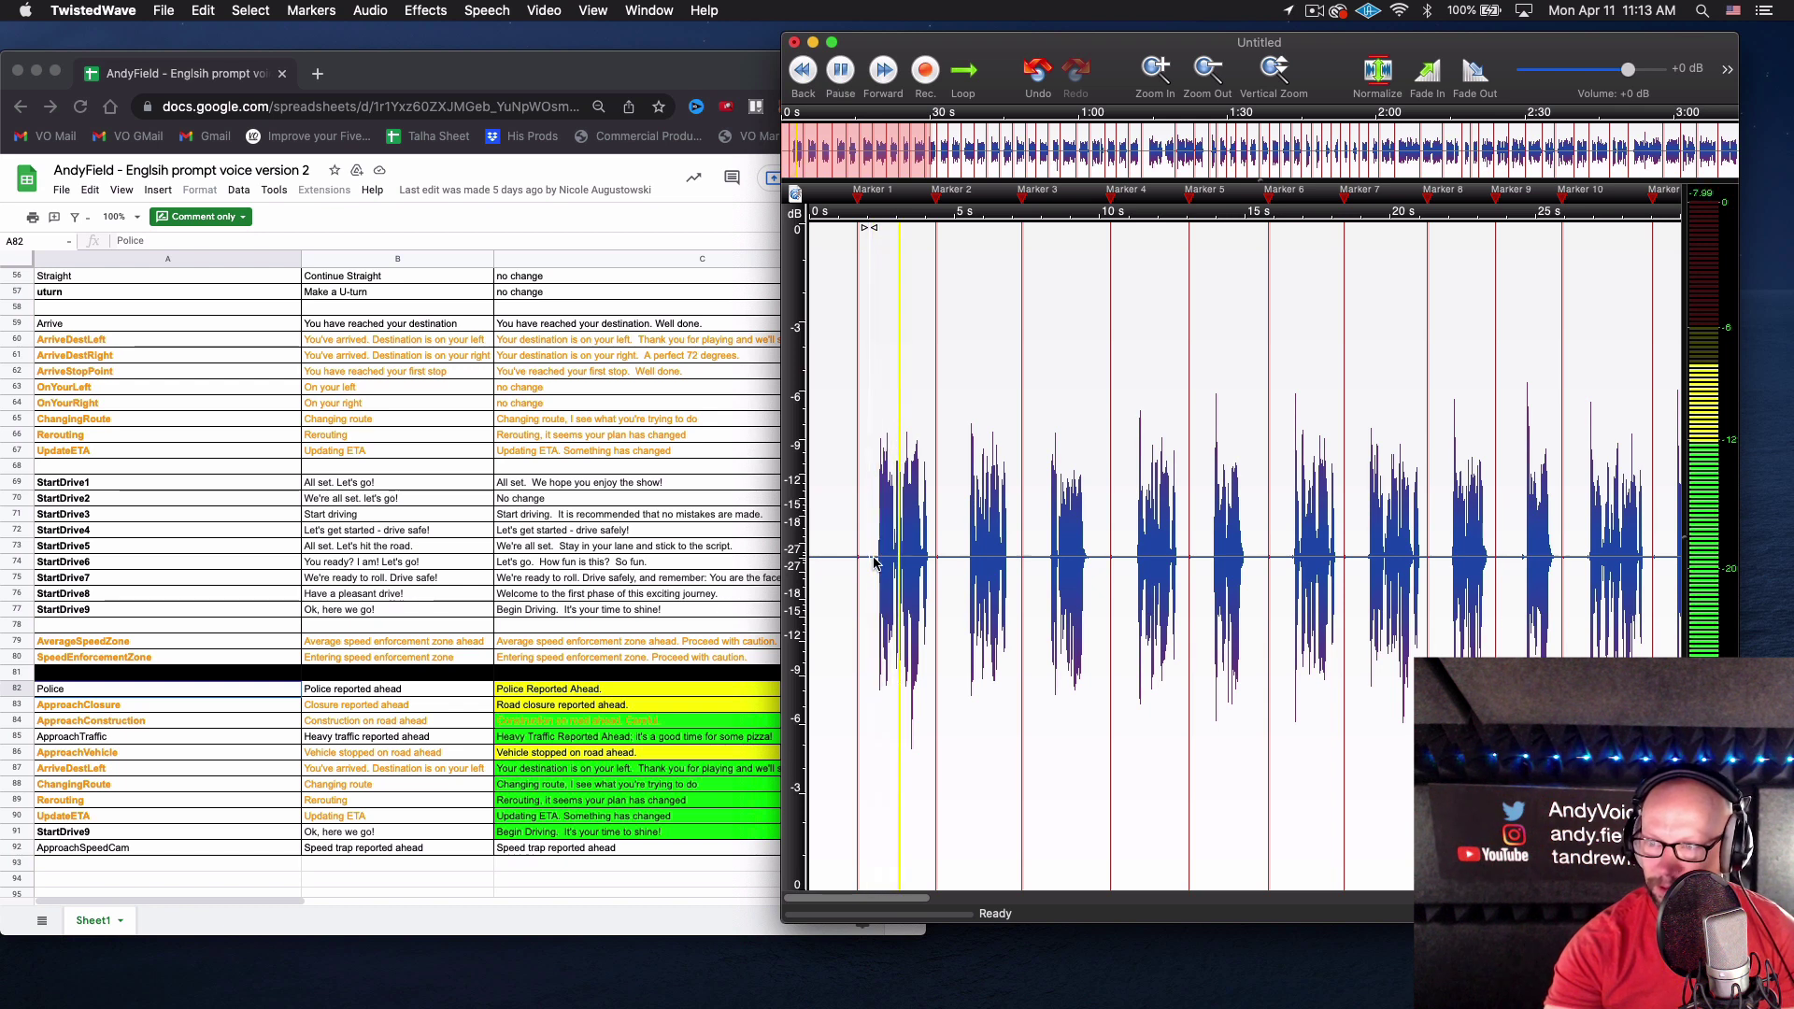
key("space")
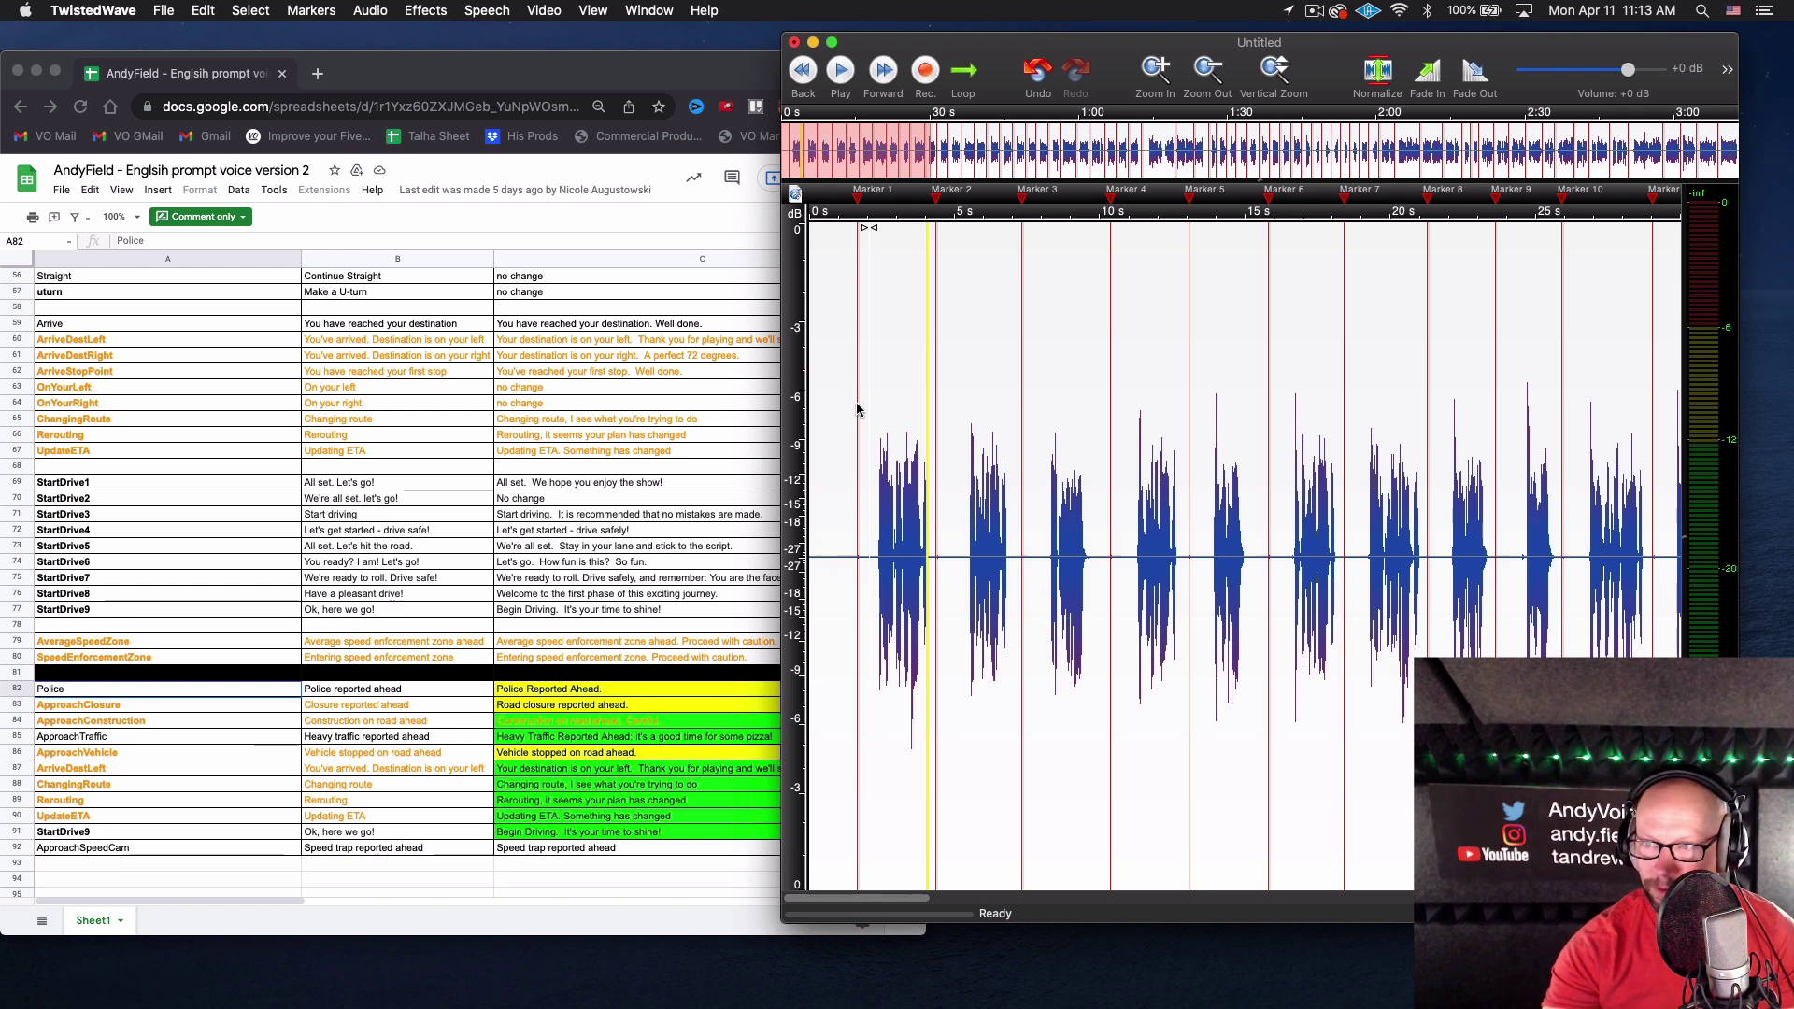
left_click_drag(858, 408, 714, 434)
key("BackSpace")
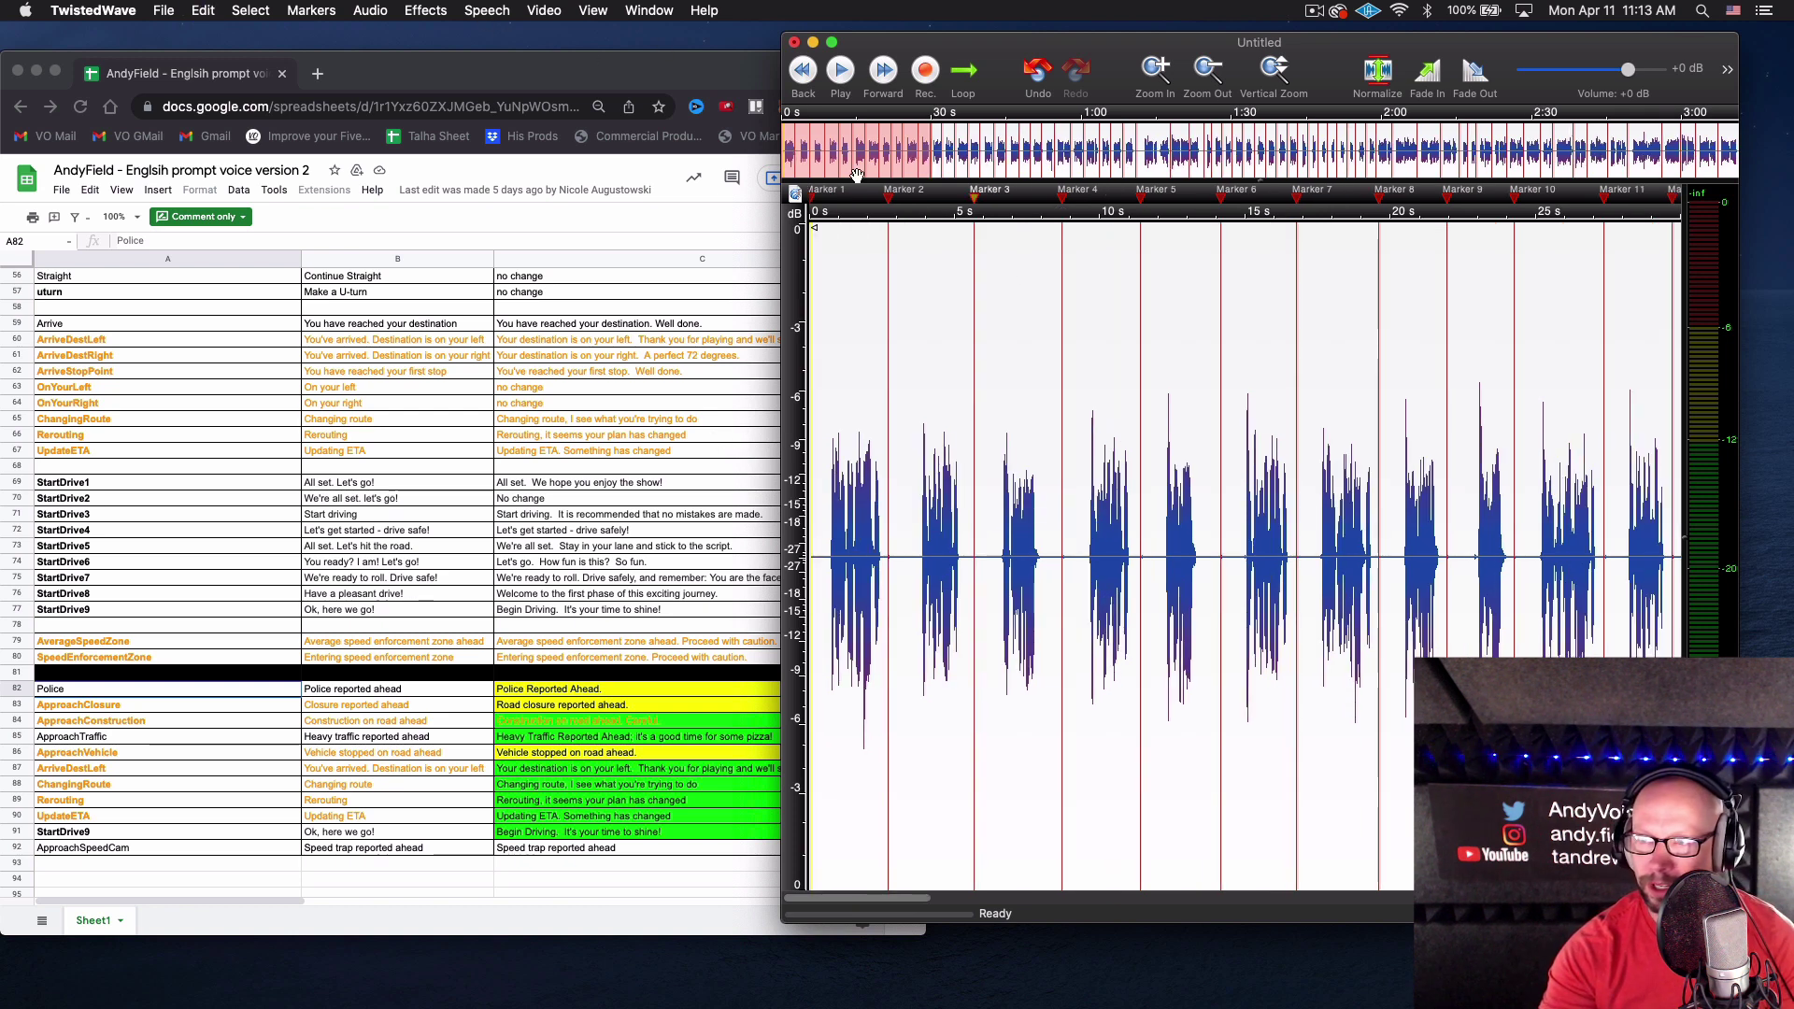
left_click(903, 189)
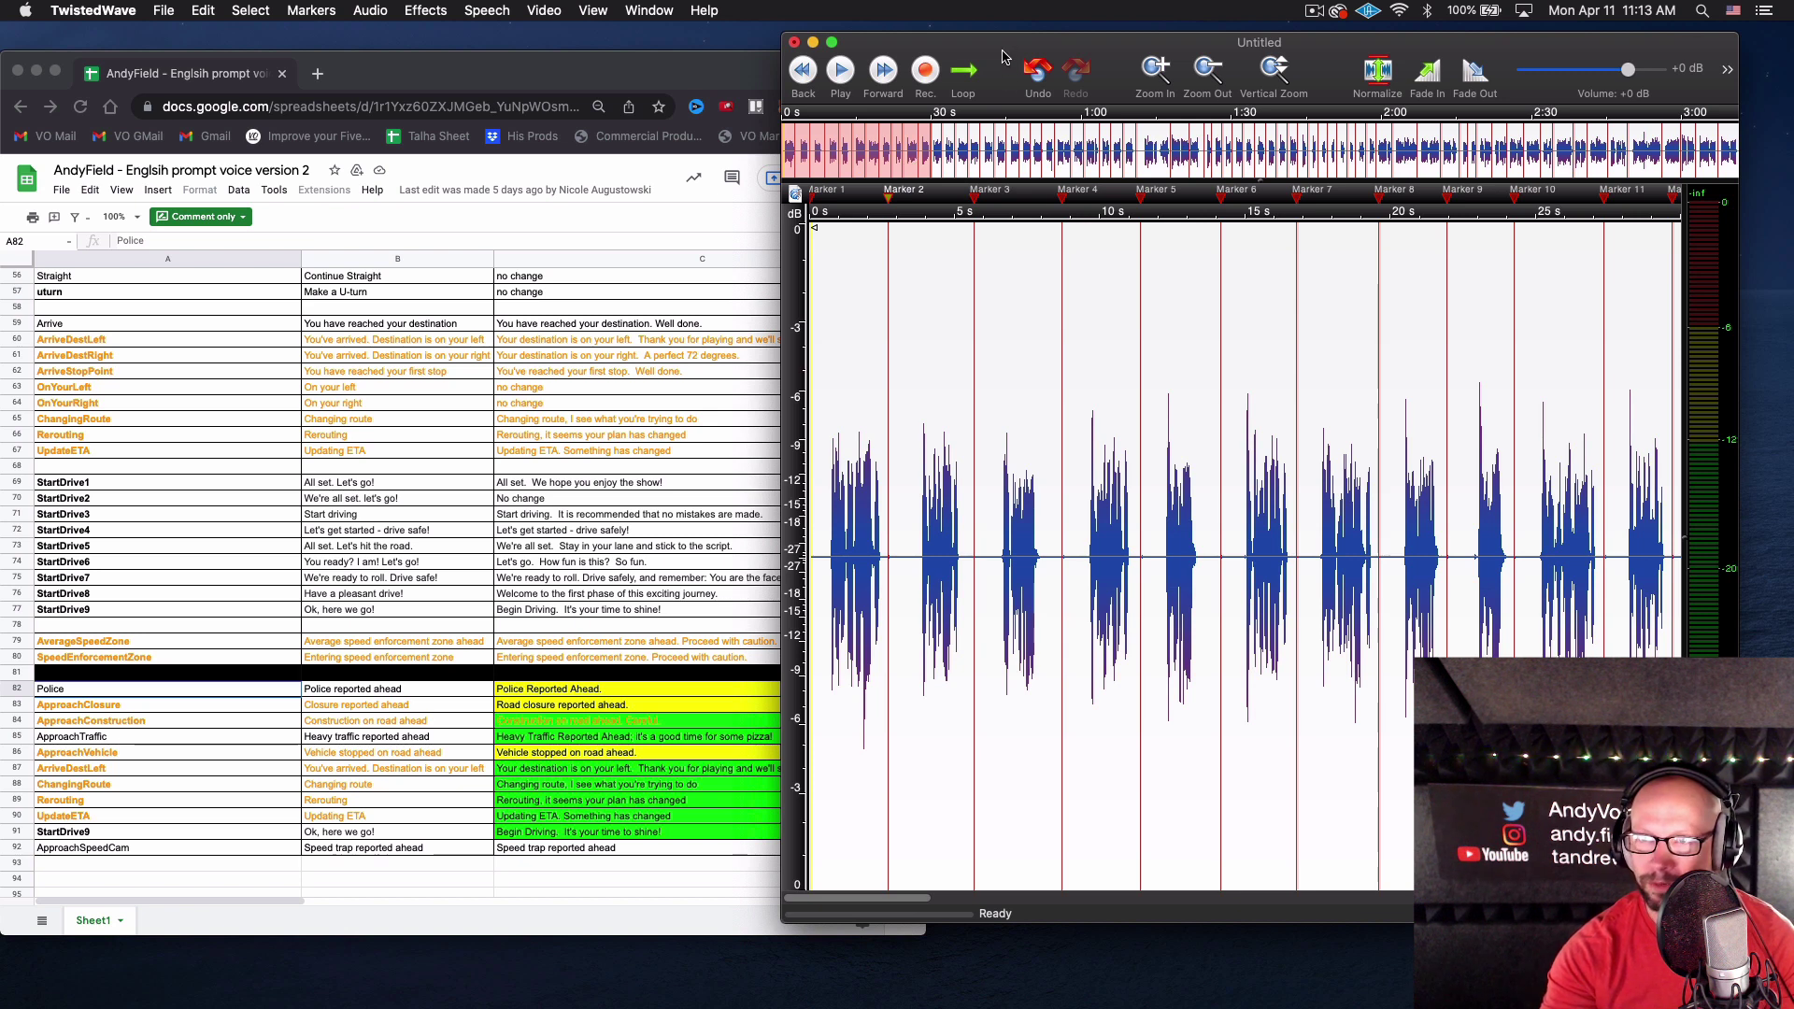
left_click(370, 10)
left_click(359, 29)
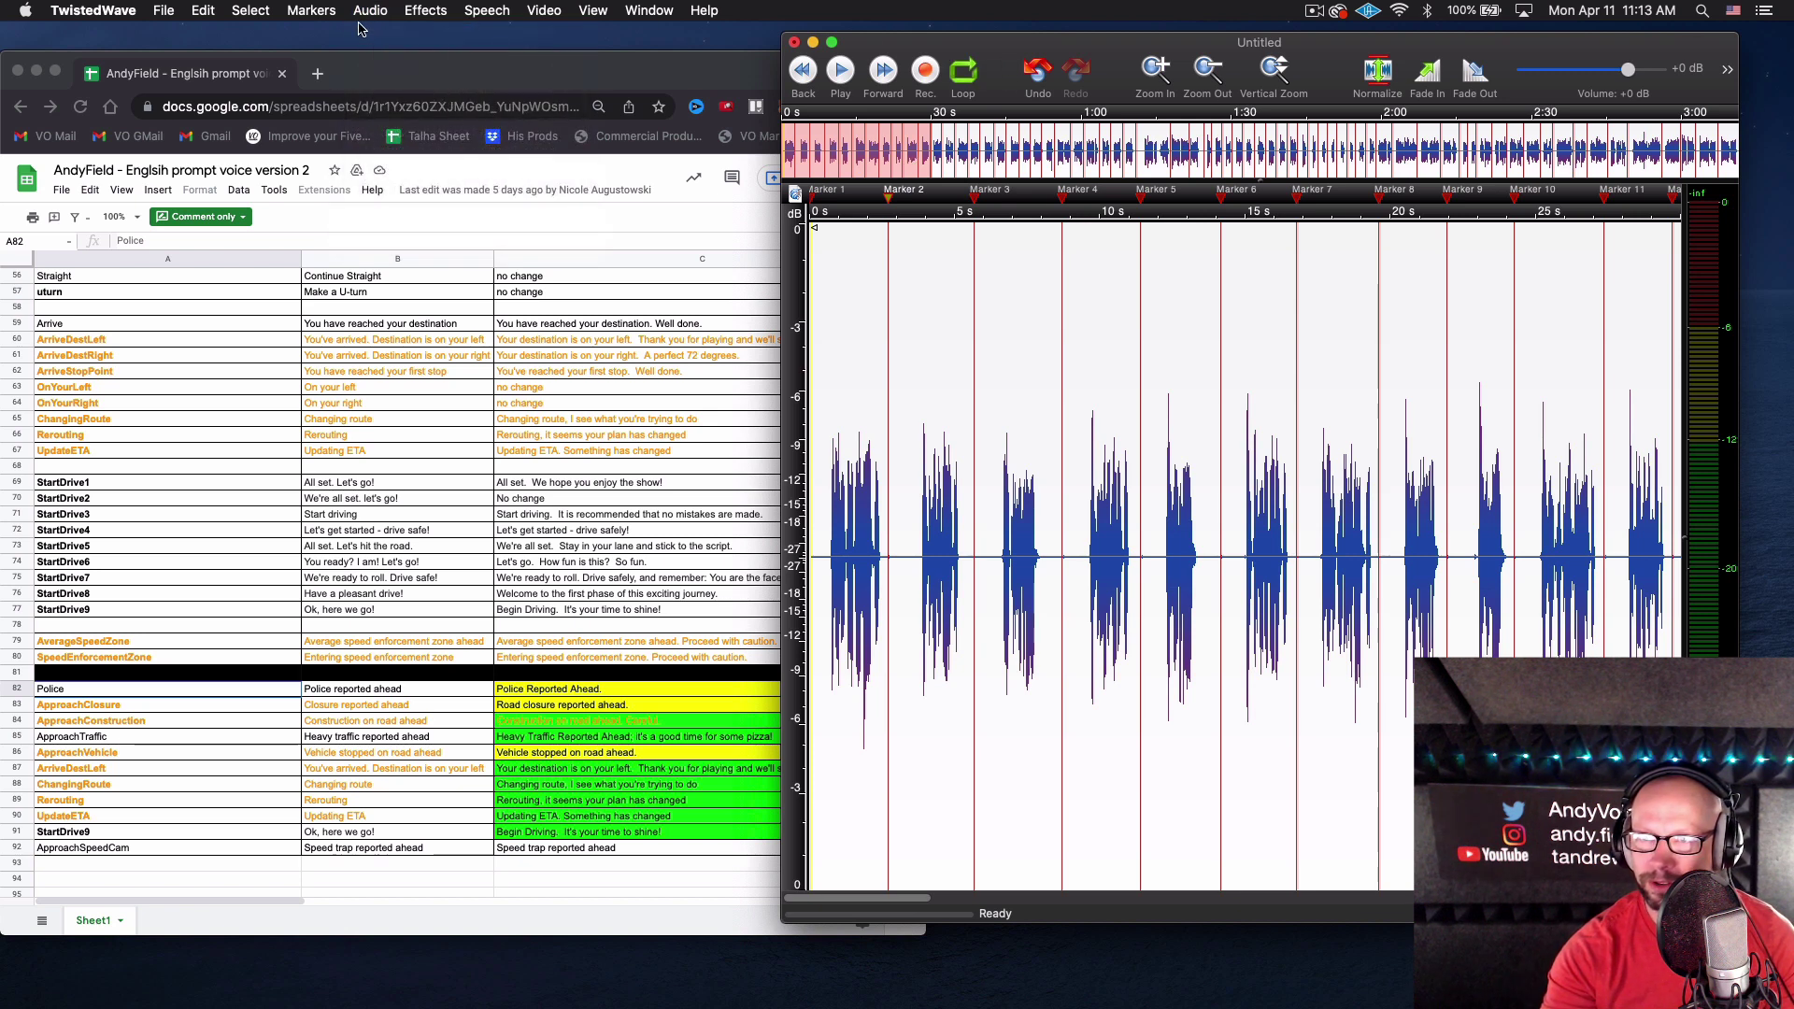
left_click(312, 10)
left_click(317, 13)
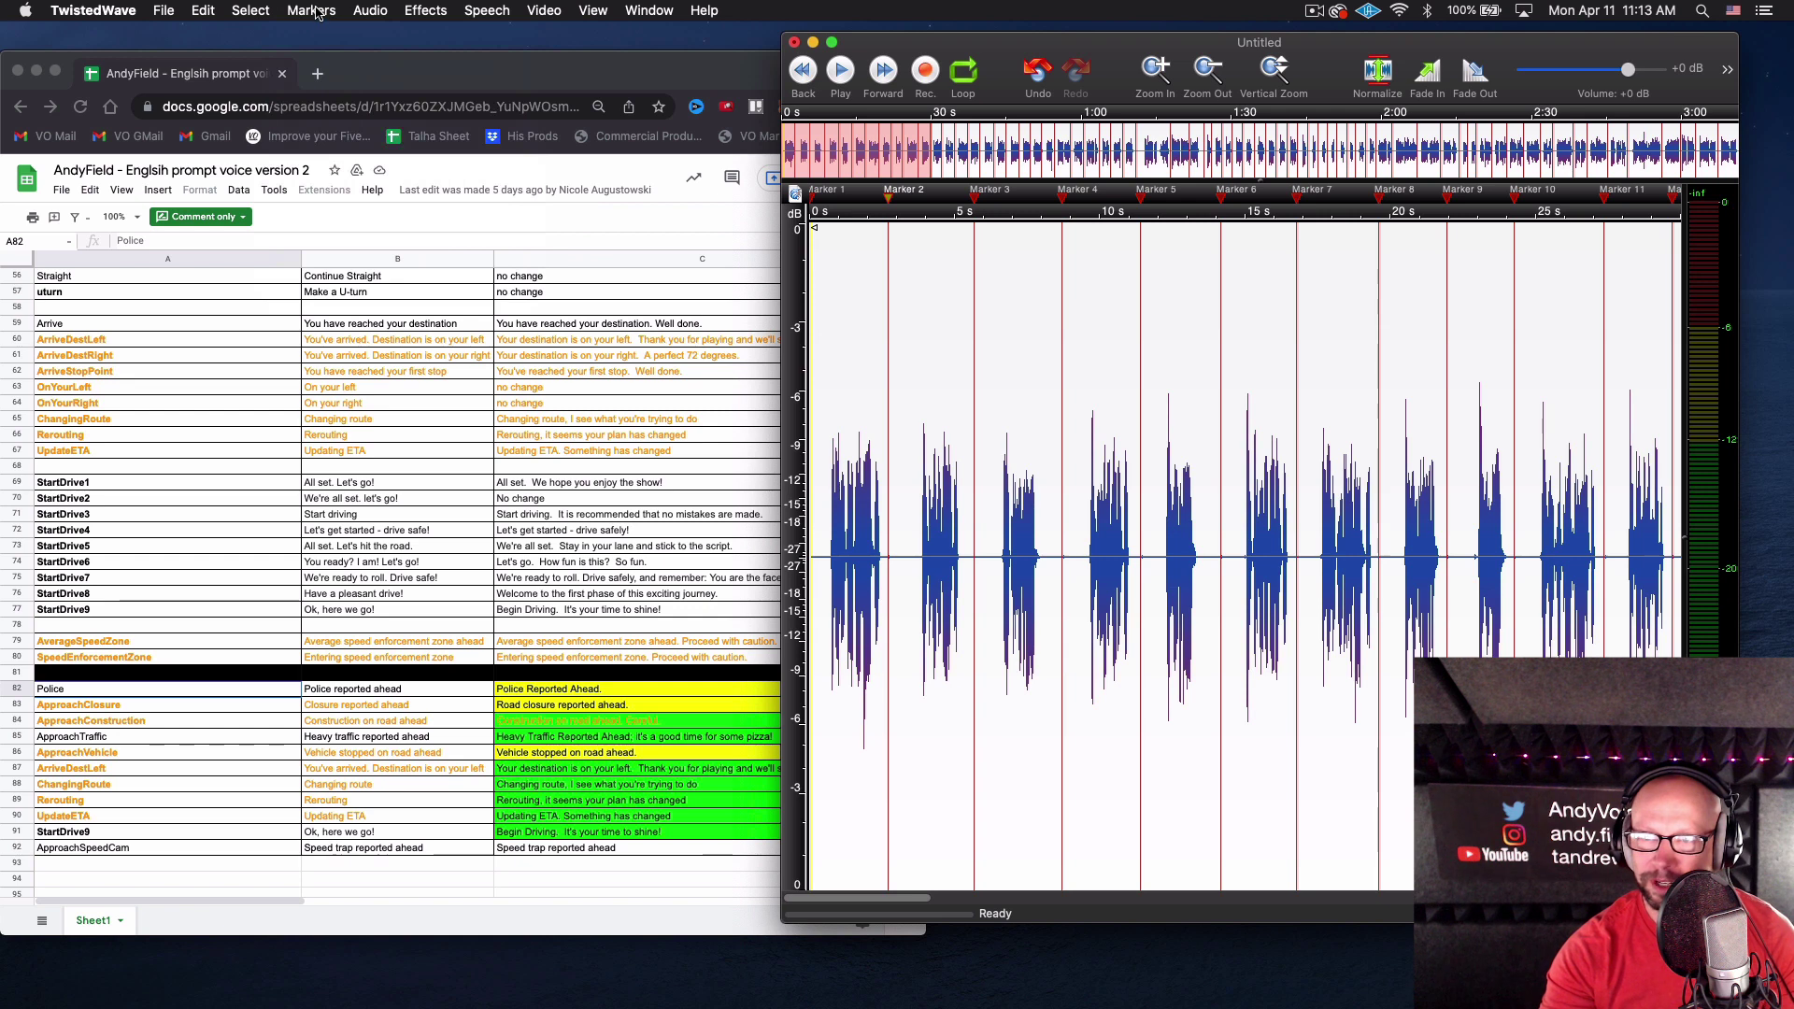
Make a copy of the prompt spreadsheet in Google Sheets and delete the copy's blank row 26 above the Police prompt
scroll(327, 458, "up", 3)
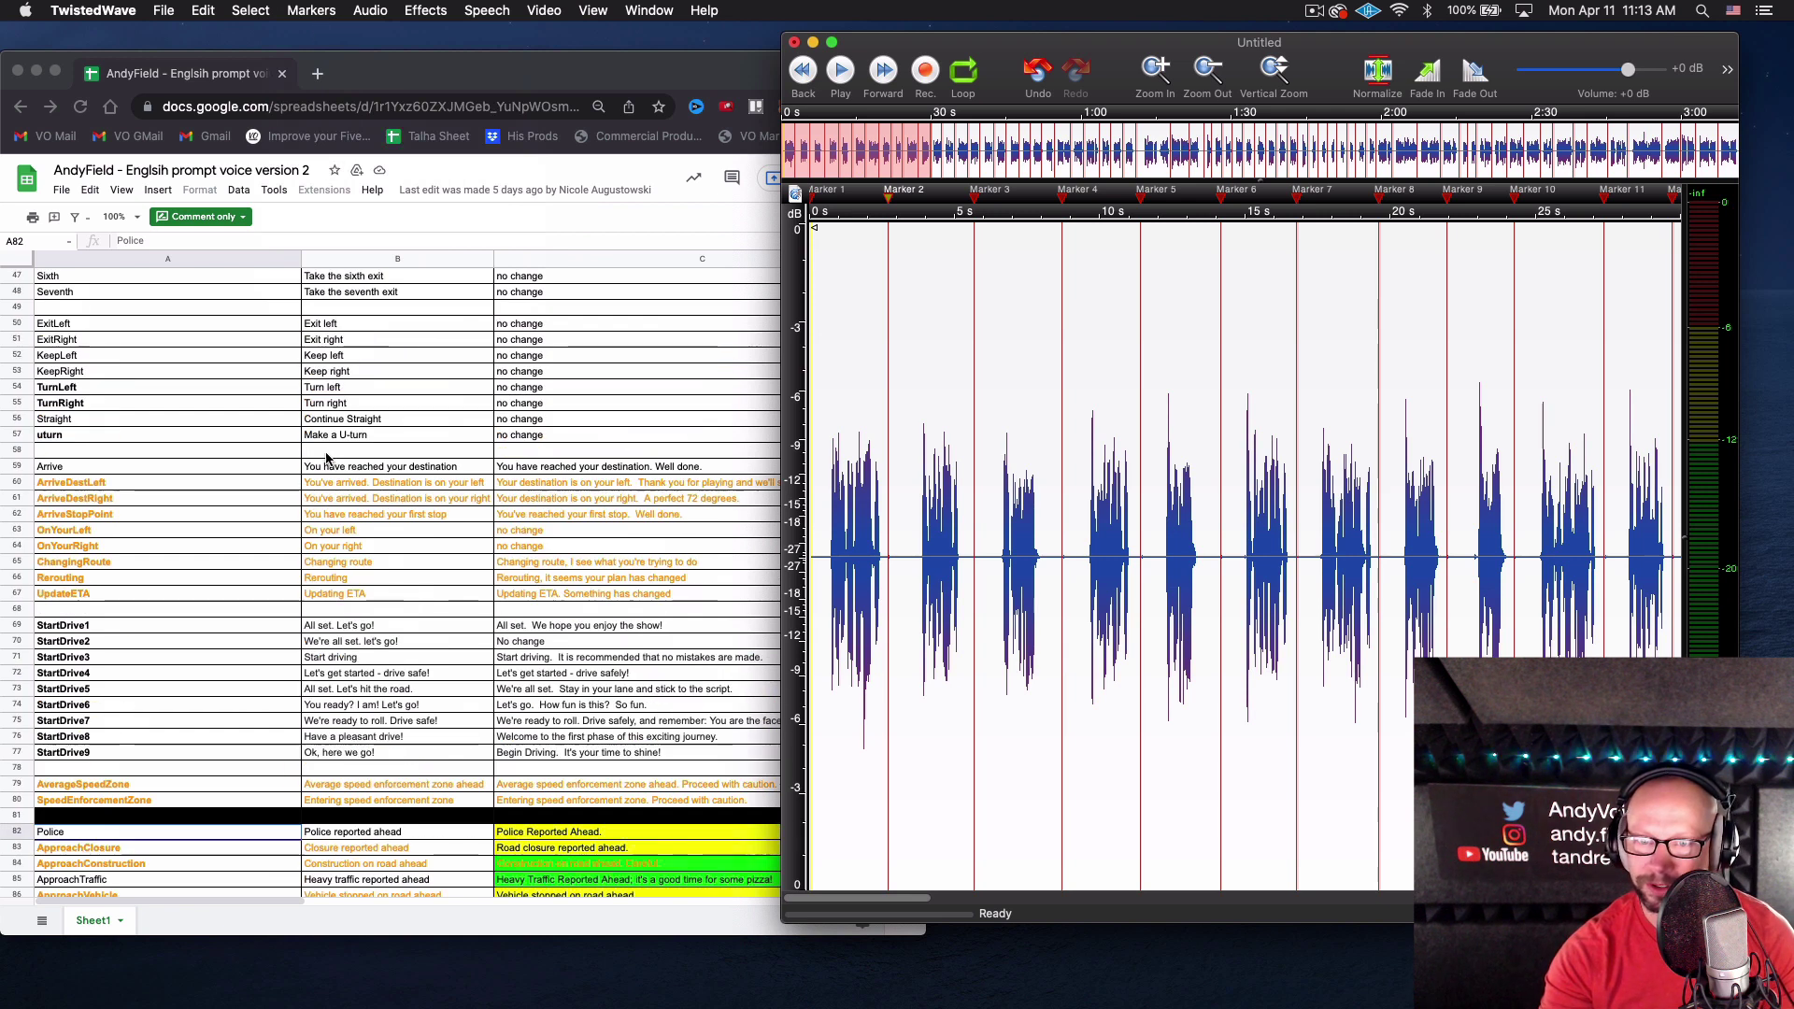
scroll(327, 458, "up", 5)
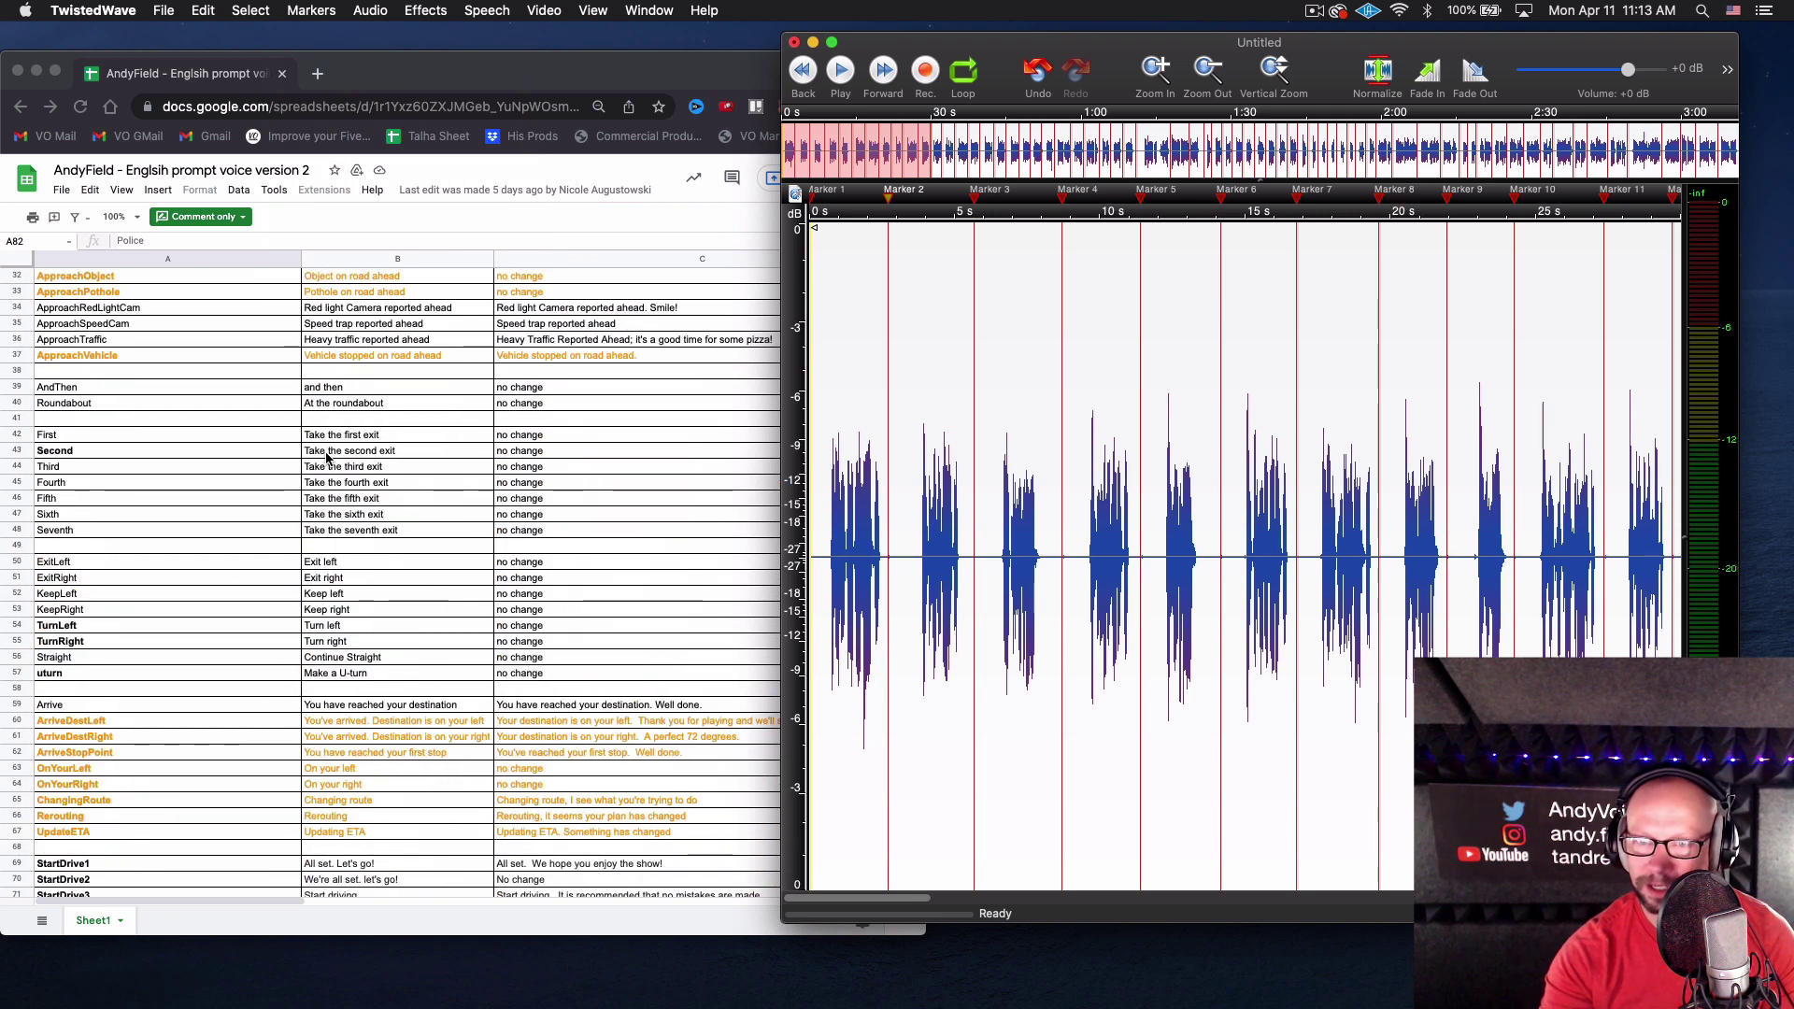
scroll(328, 458, "up", 5)
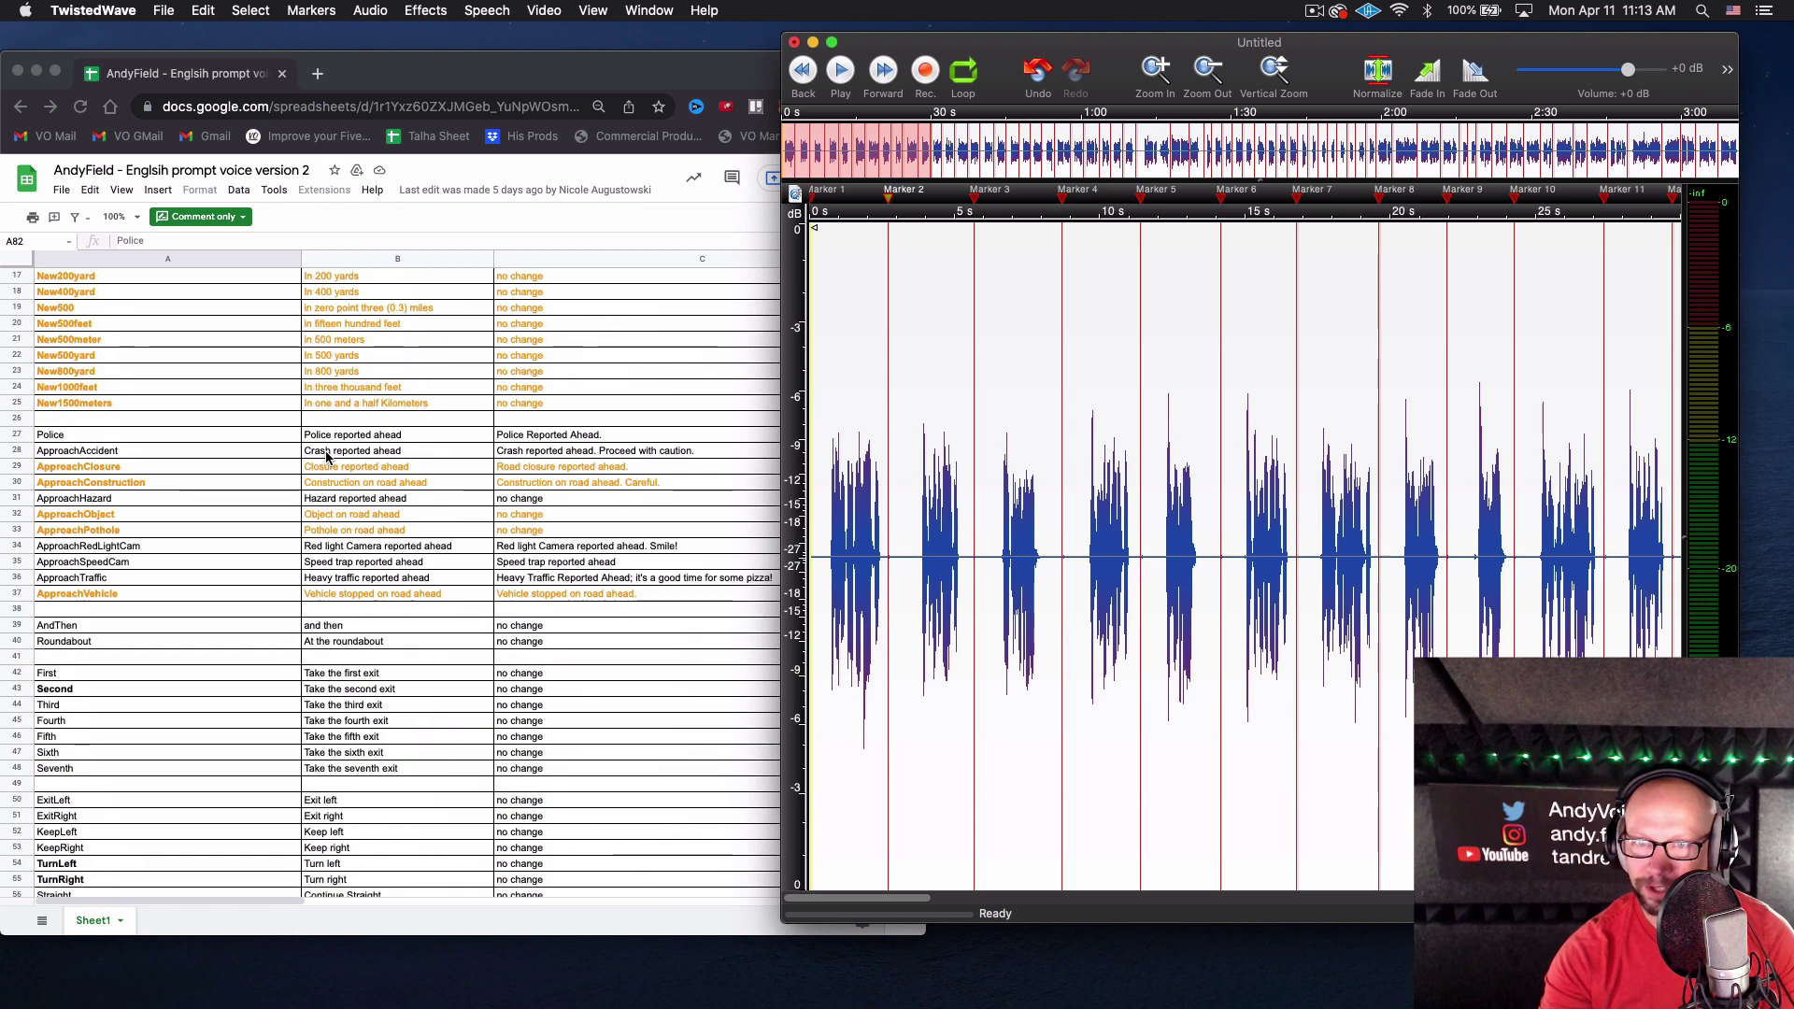
scroll(327, 458, "up", 5)
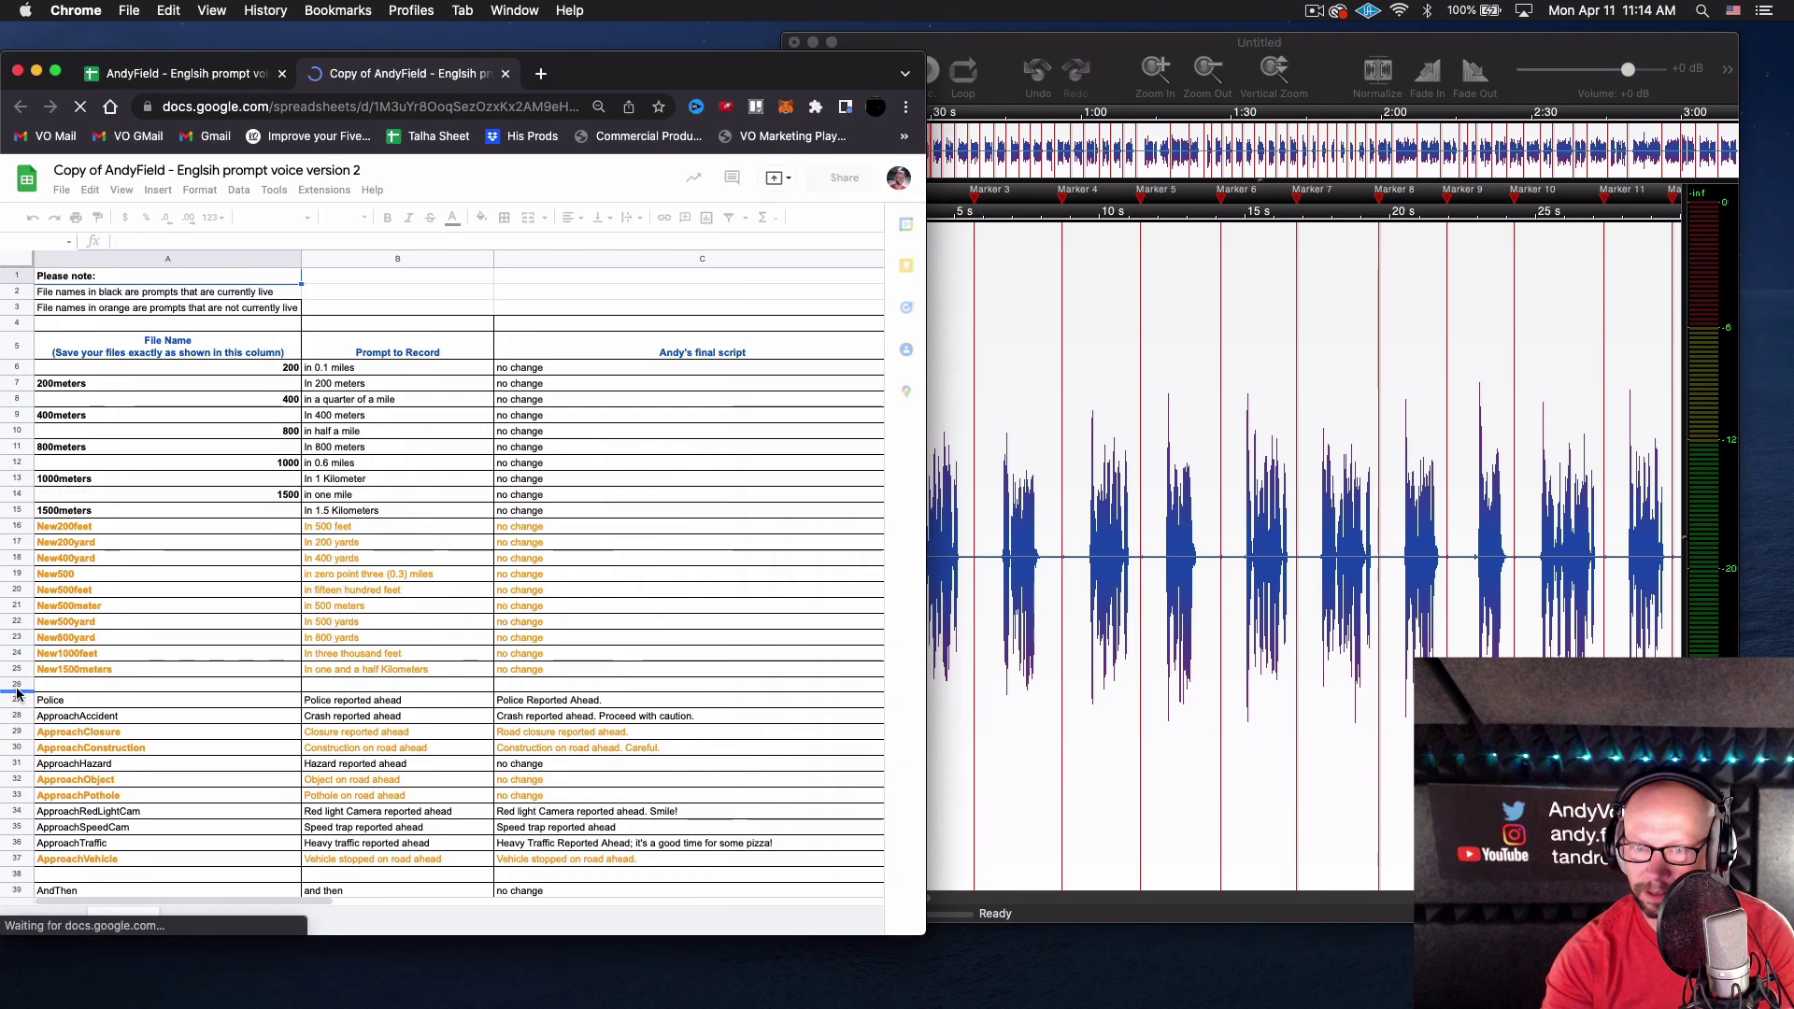
left_click(18, 687)
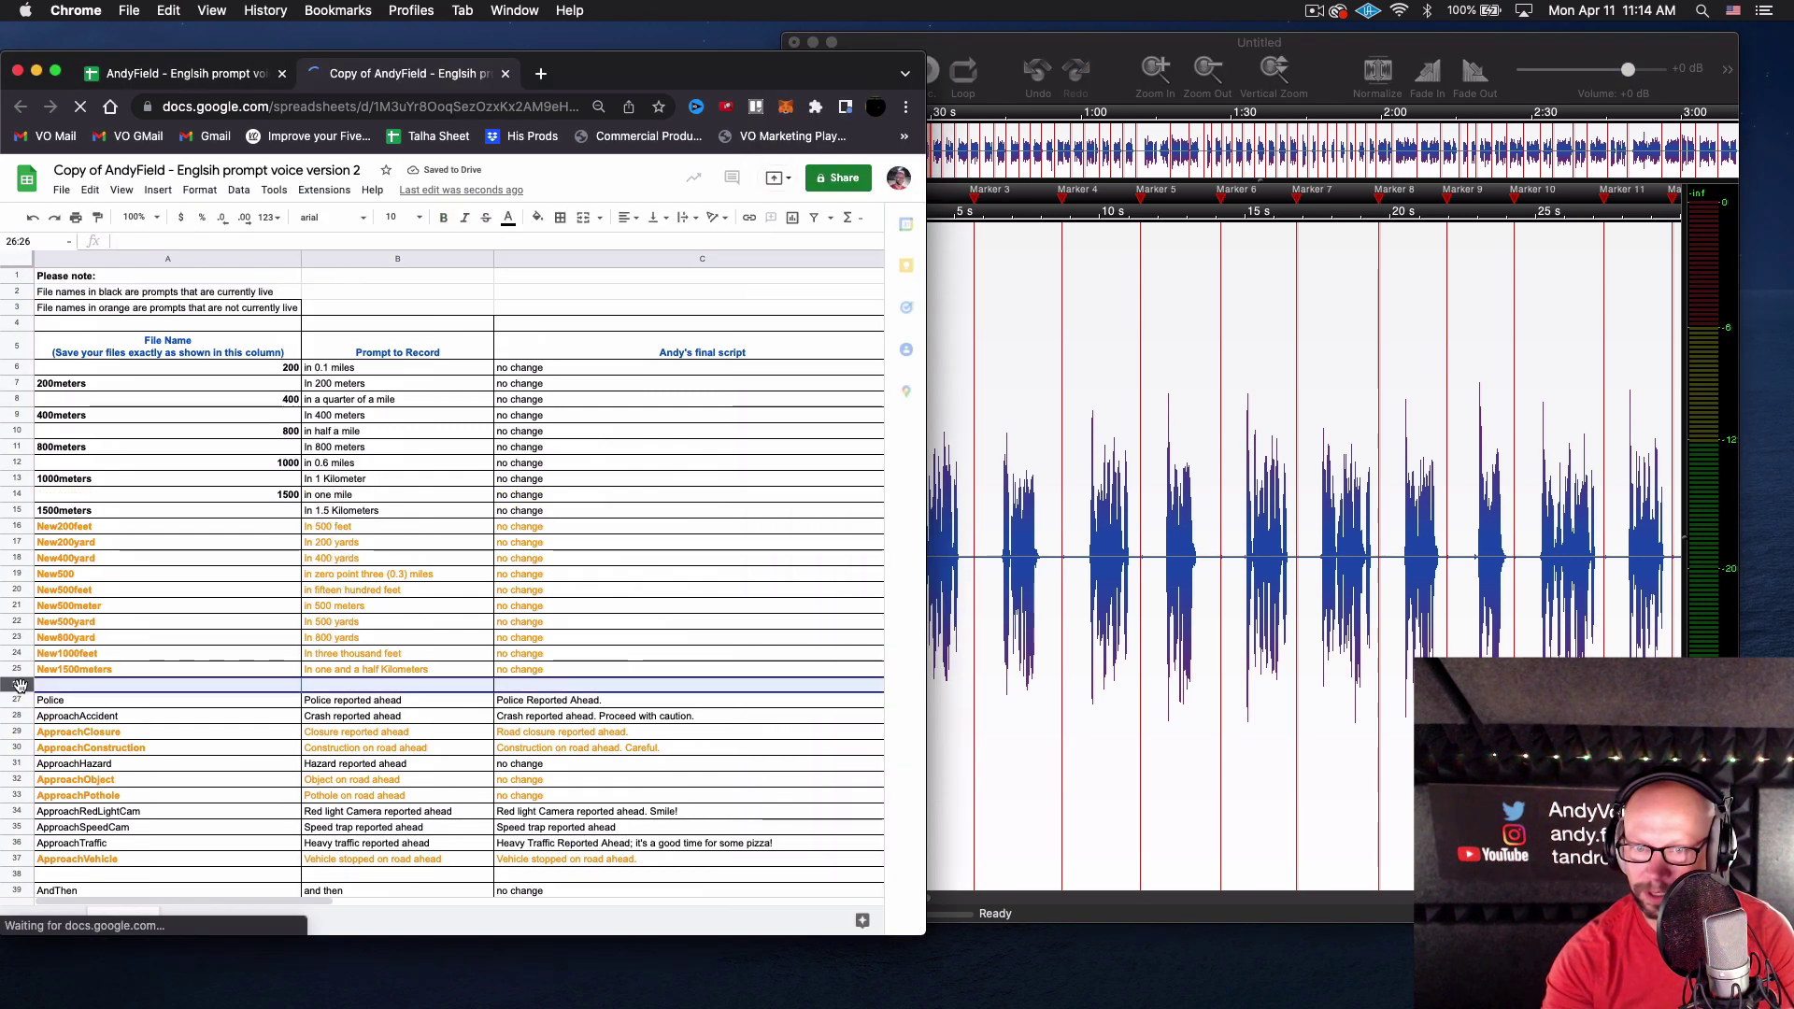
right_click(19, 687)
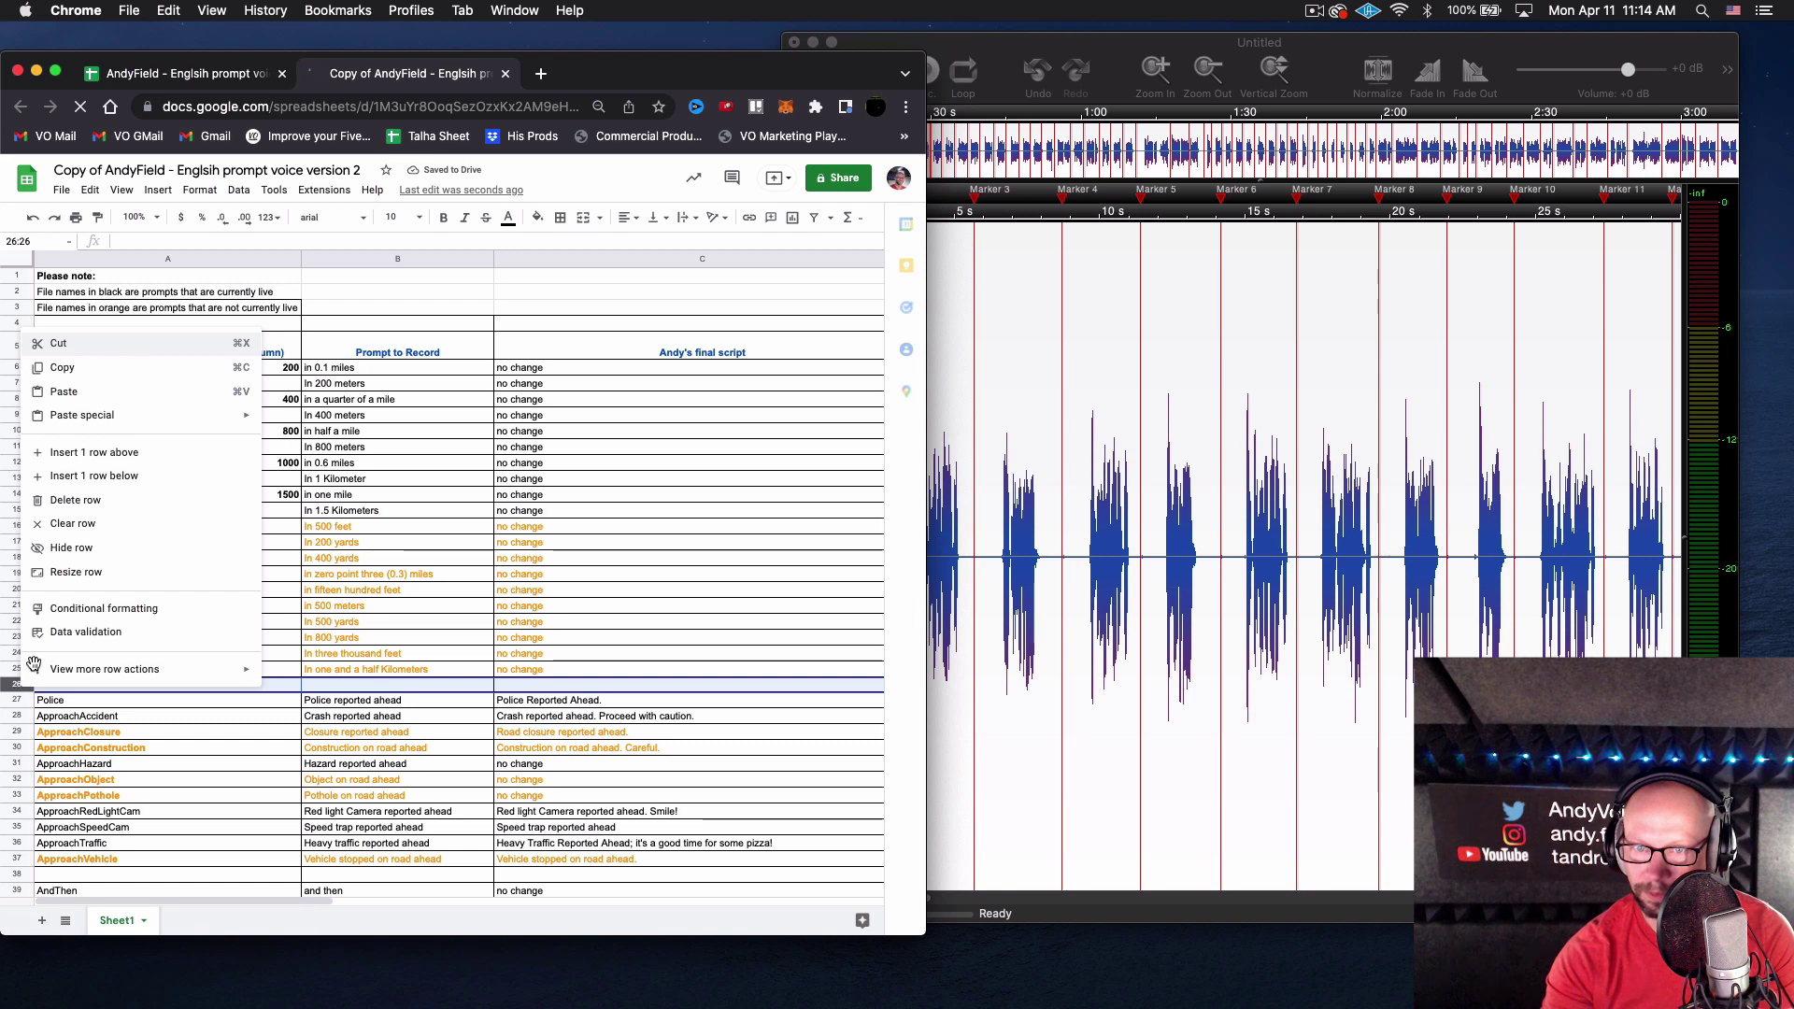
left_click(73, 501)
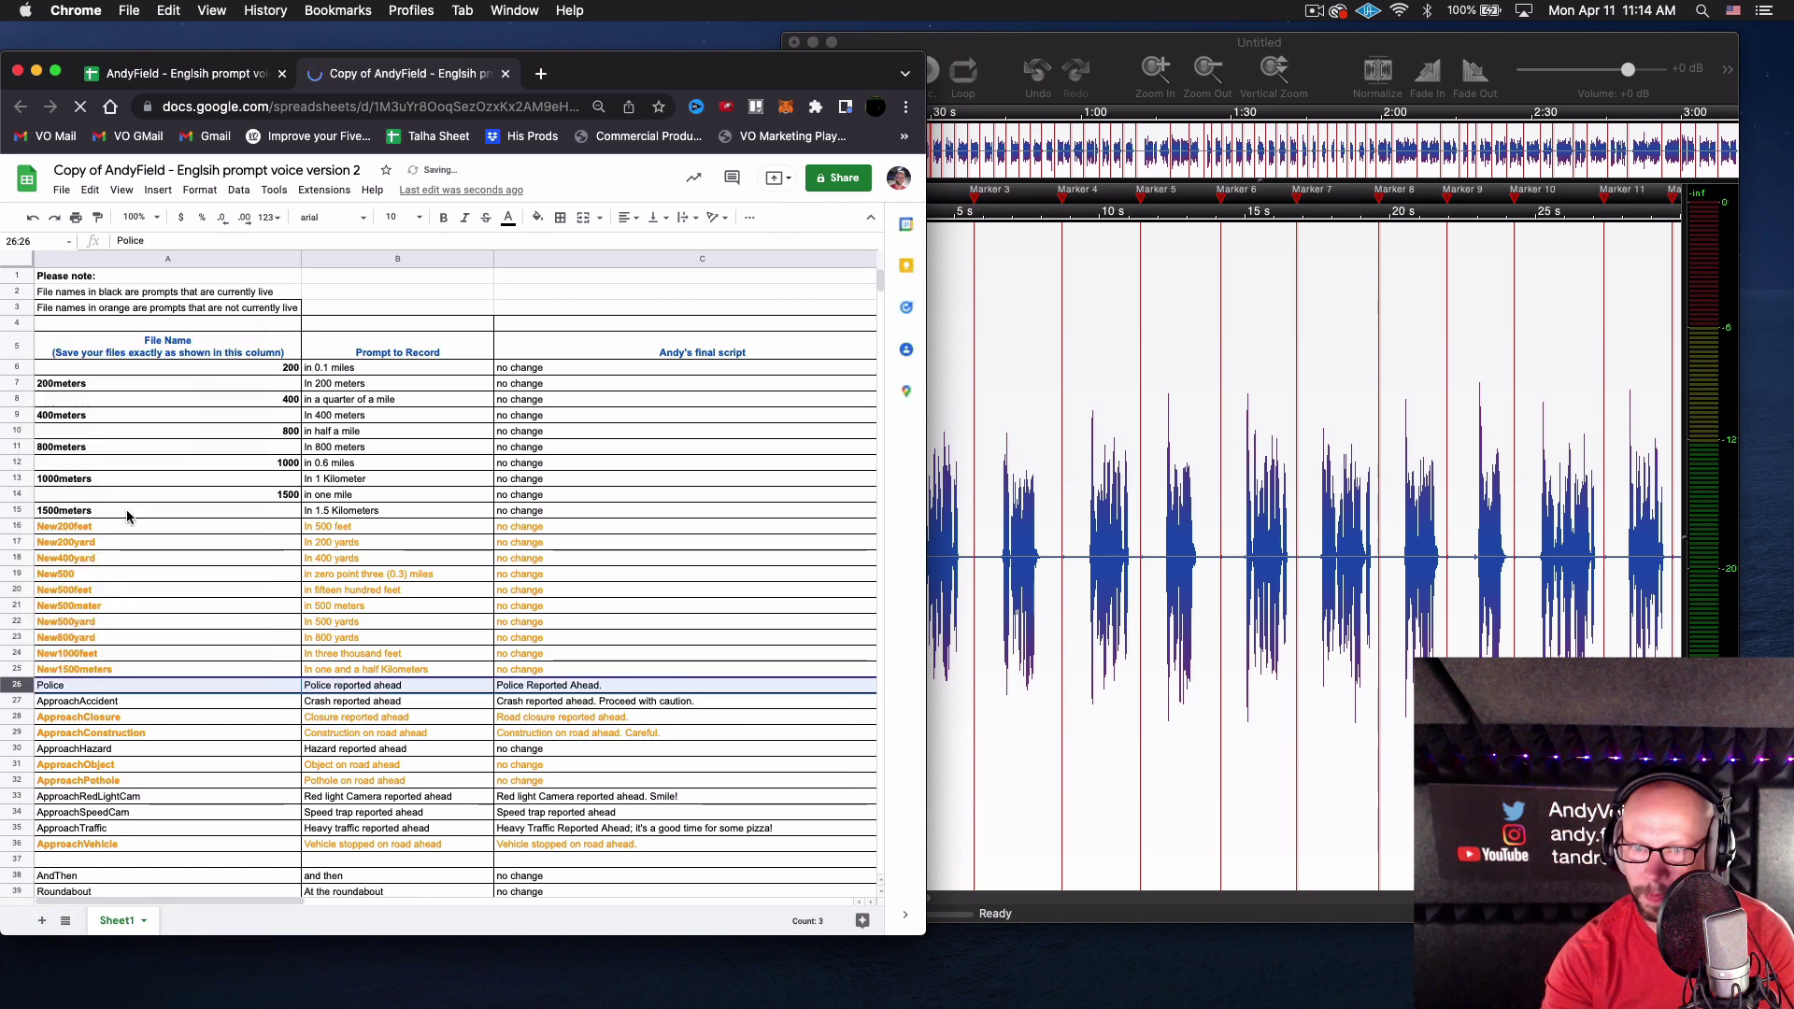
Delete the blank row 37 above AndThen and the blank row 39 above First
scroll(196, 607, "down", 2)
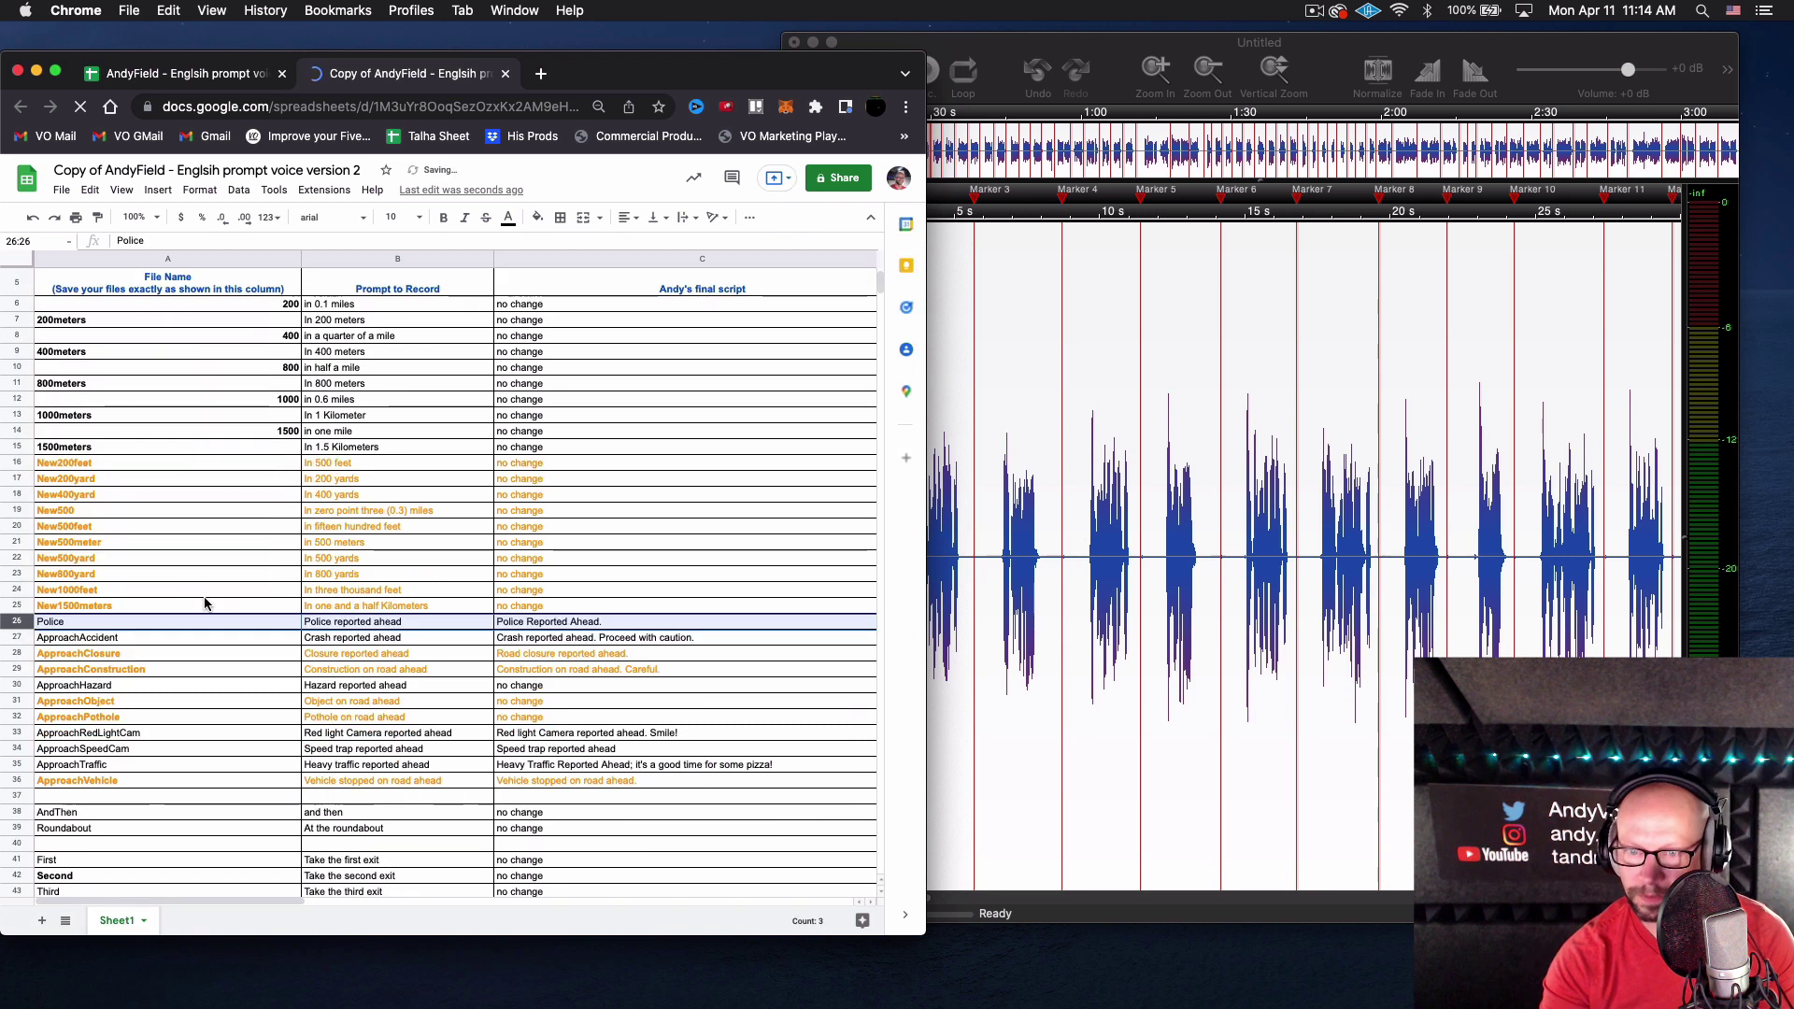
scroll(184, 611, "down", 2)
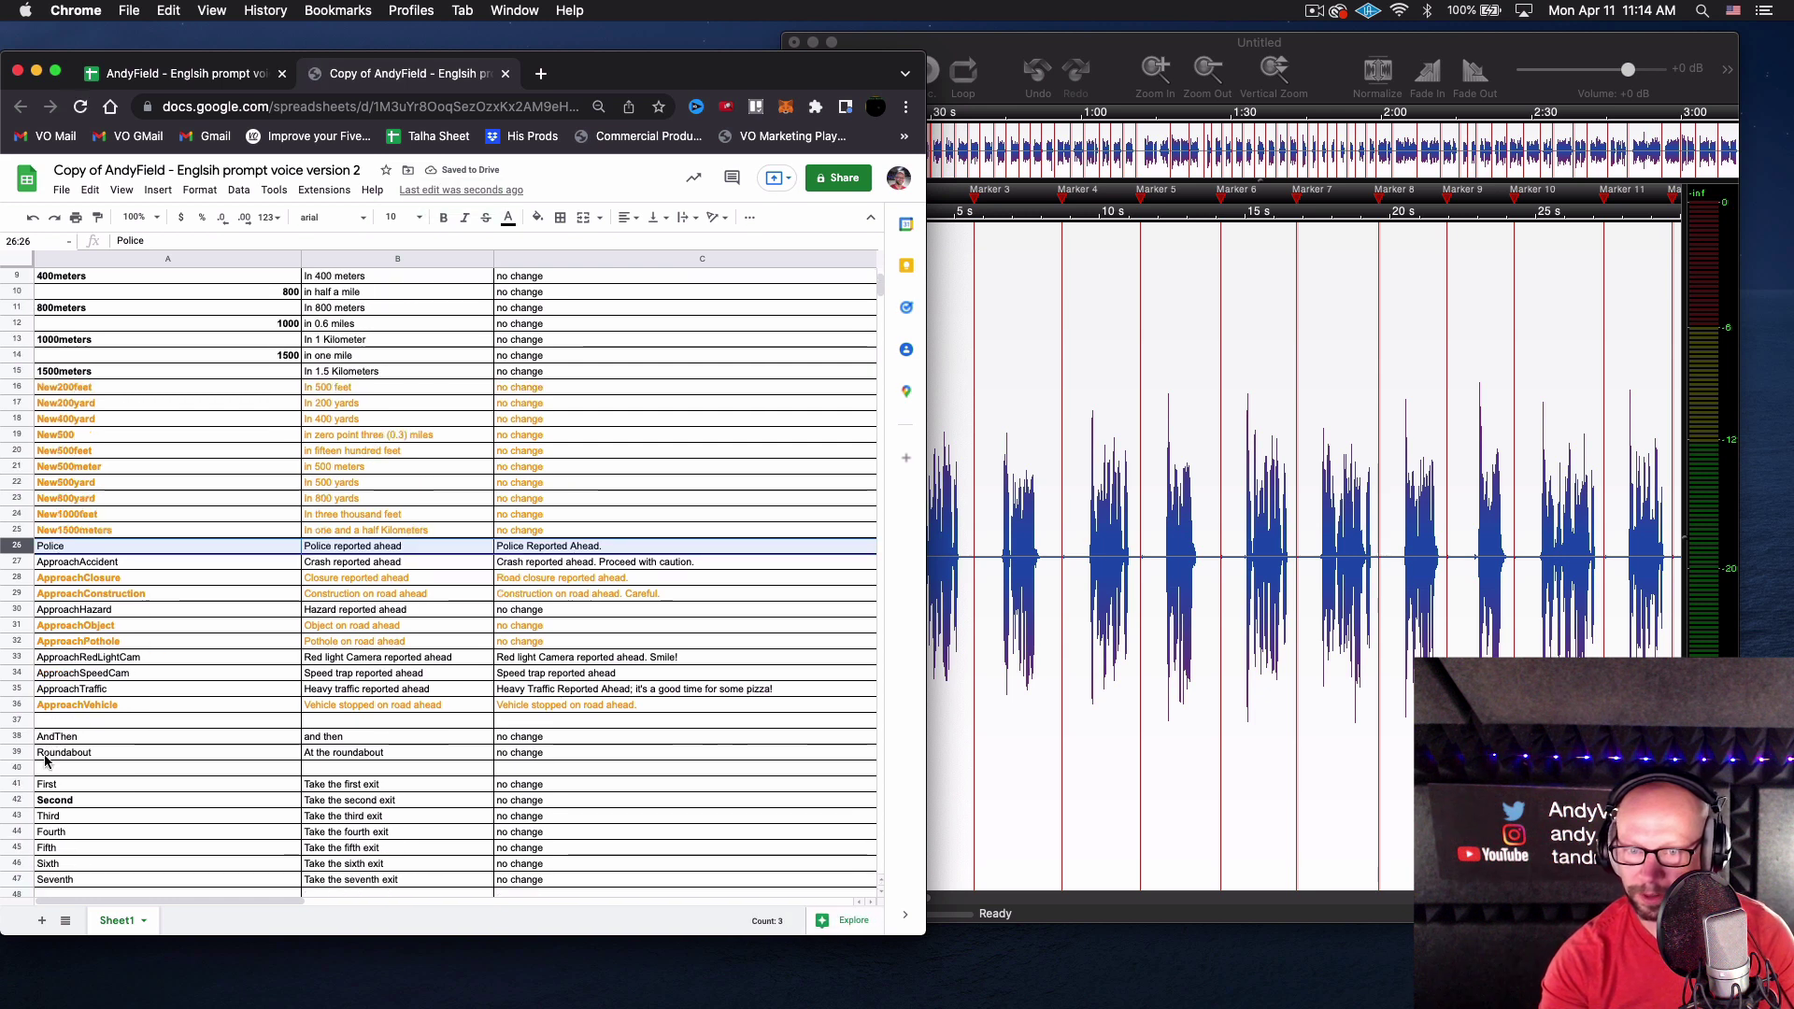
left_click(17, 723)
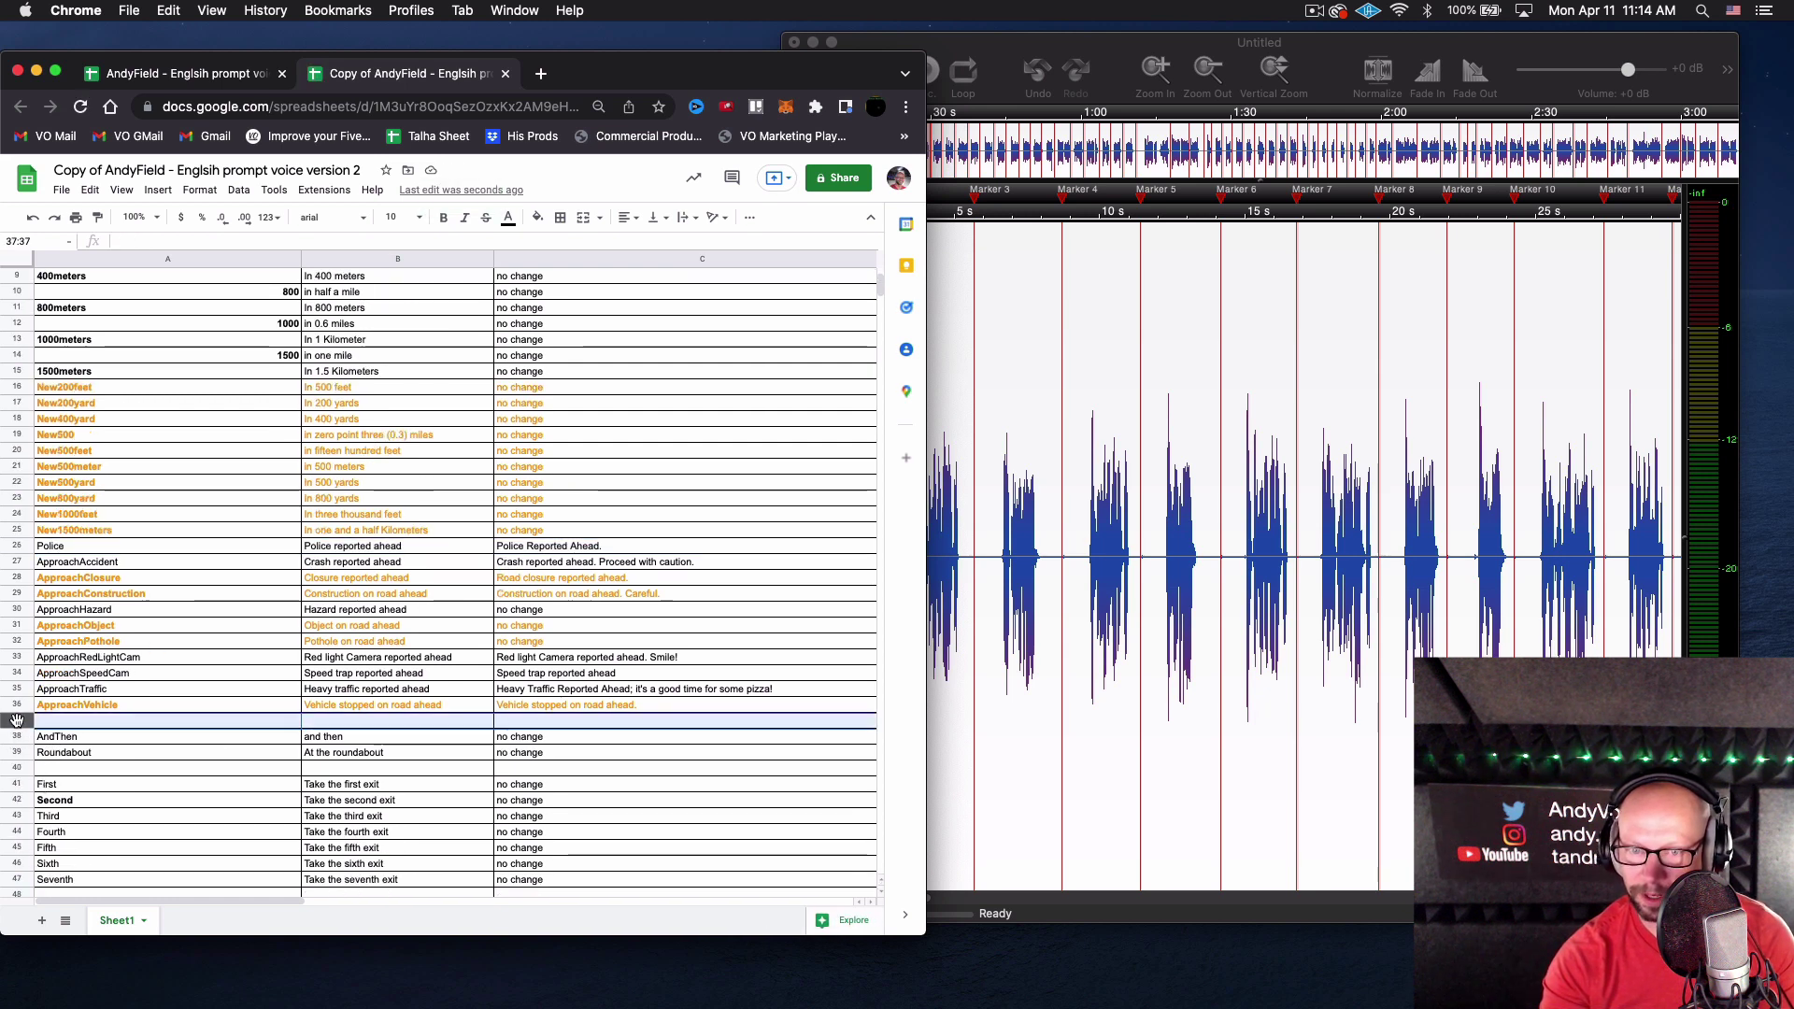
right_click(17, 721)
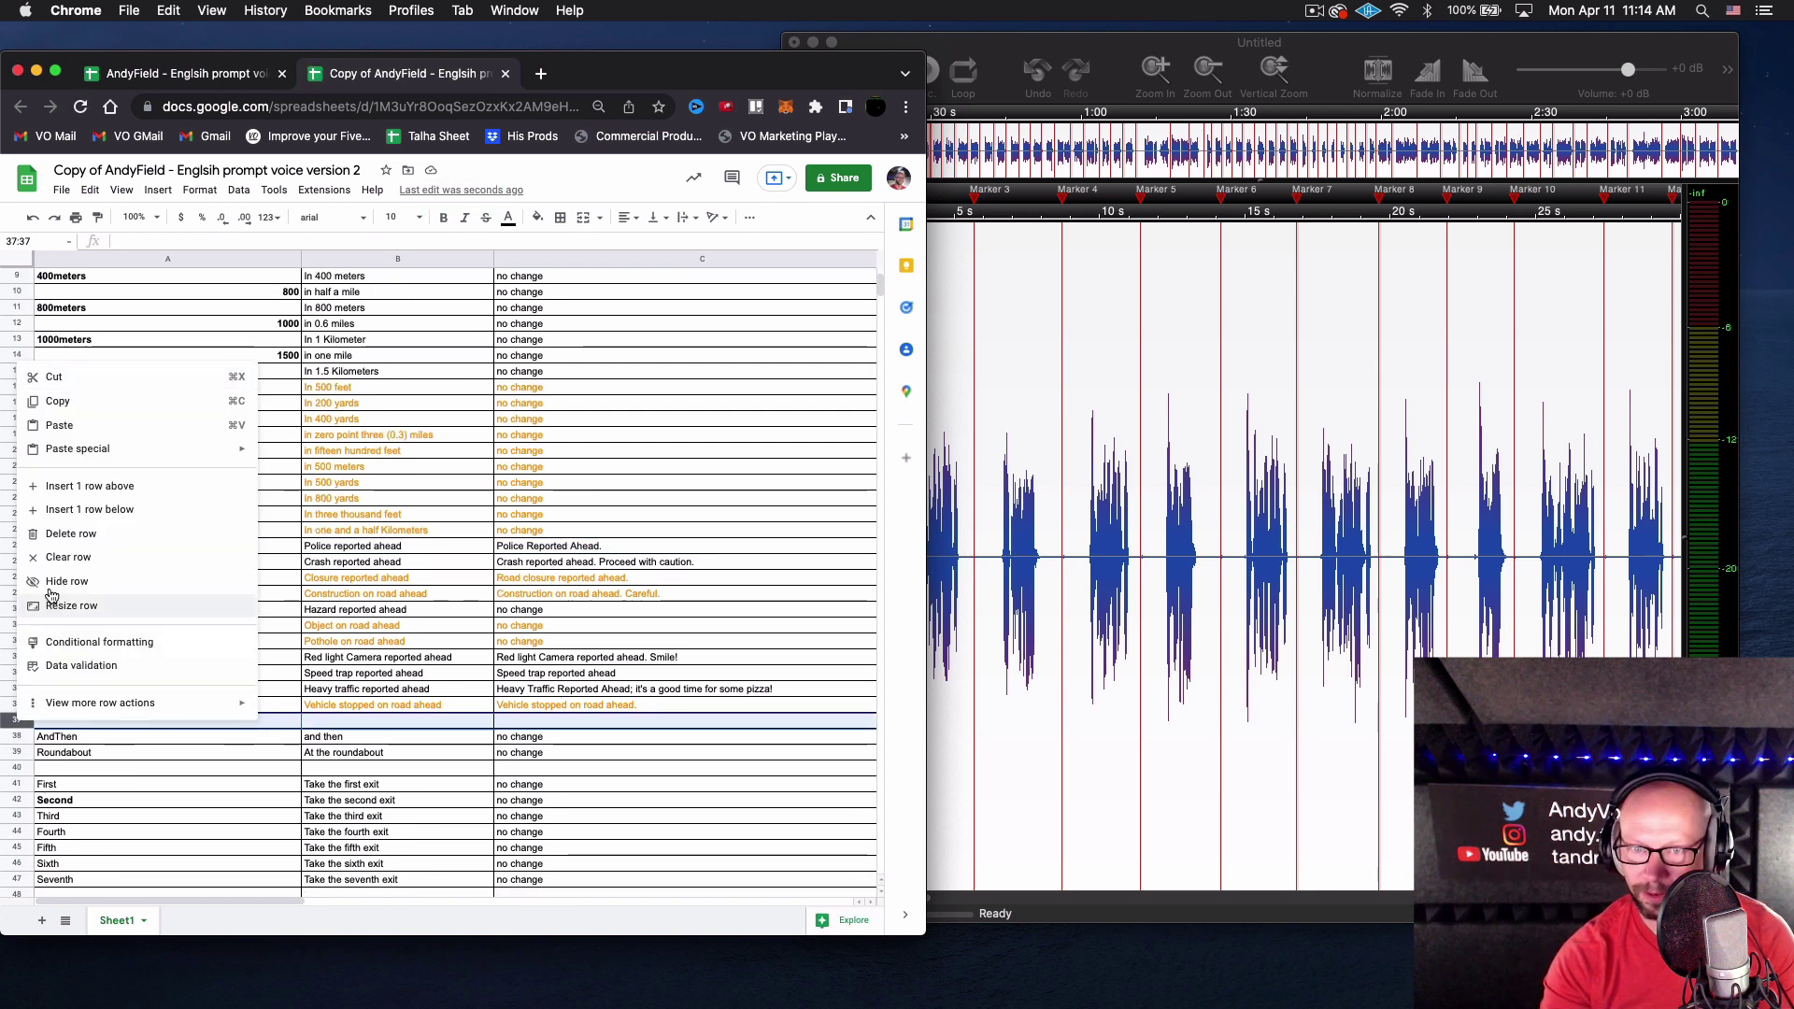
left_click(57, 536)
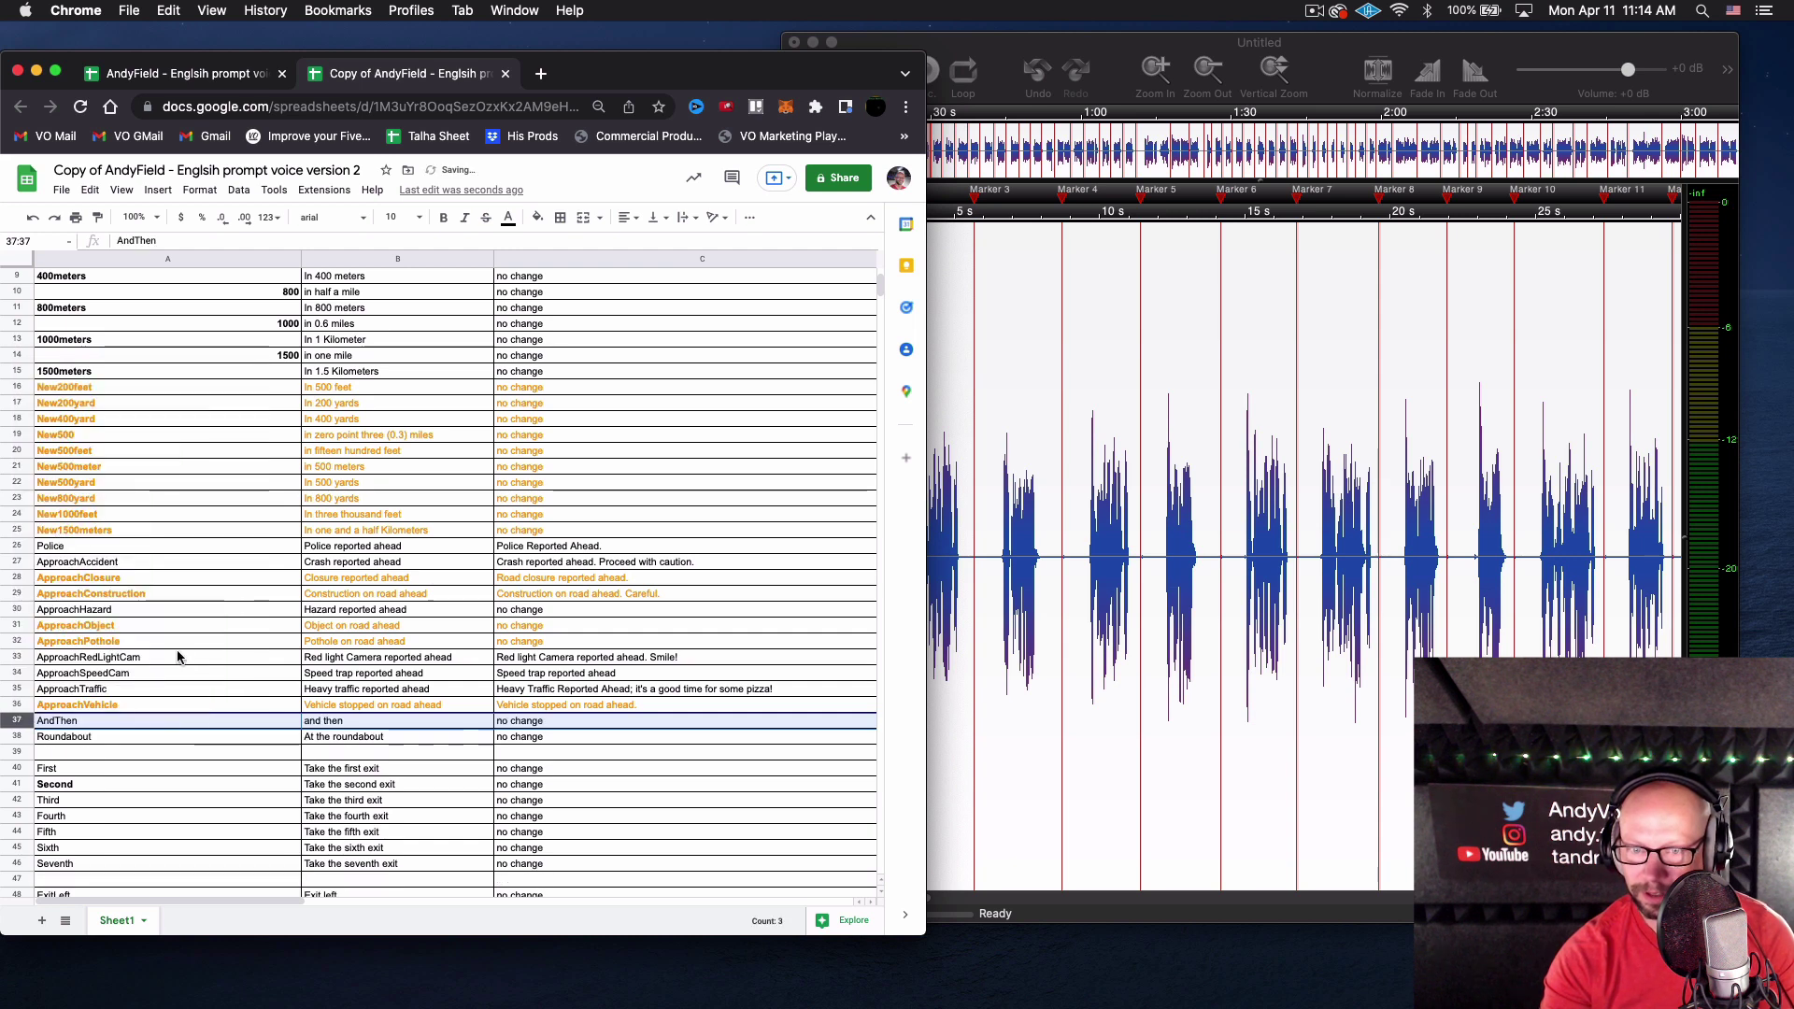
right_click(17, 755)
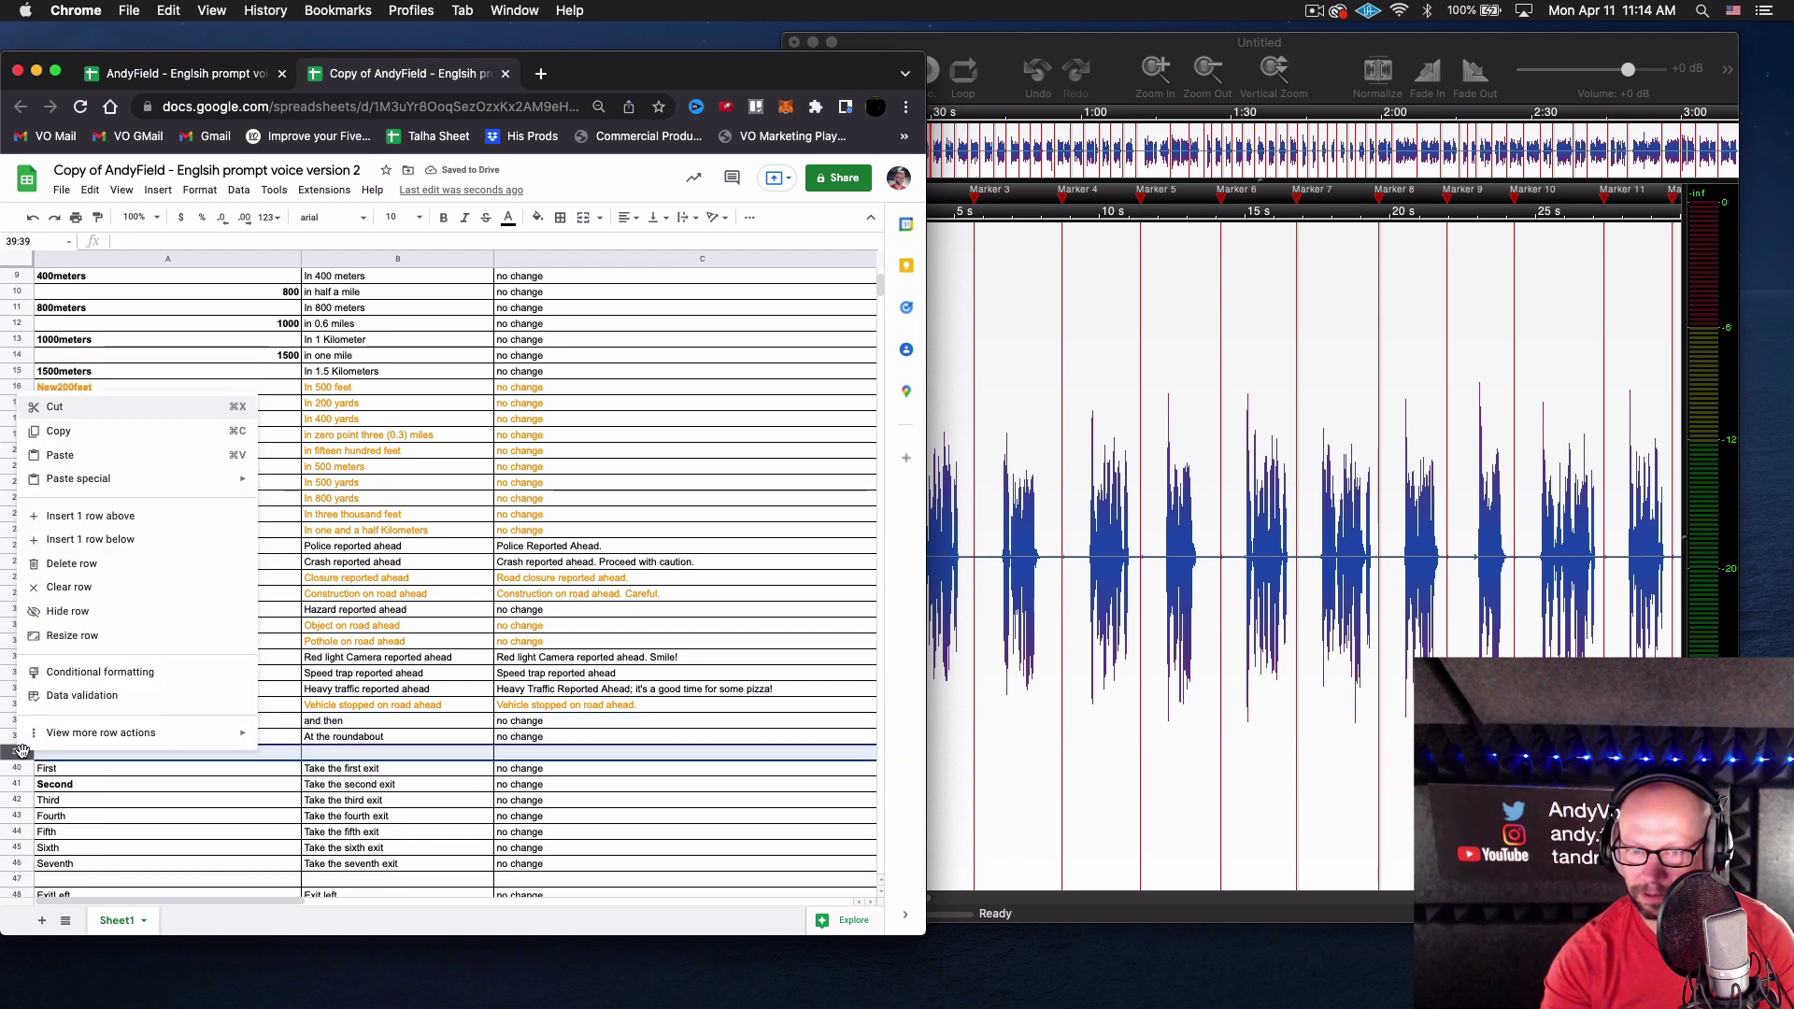
left_click(66, 566)
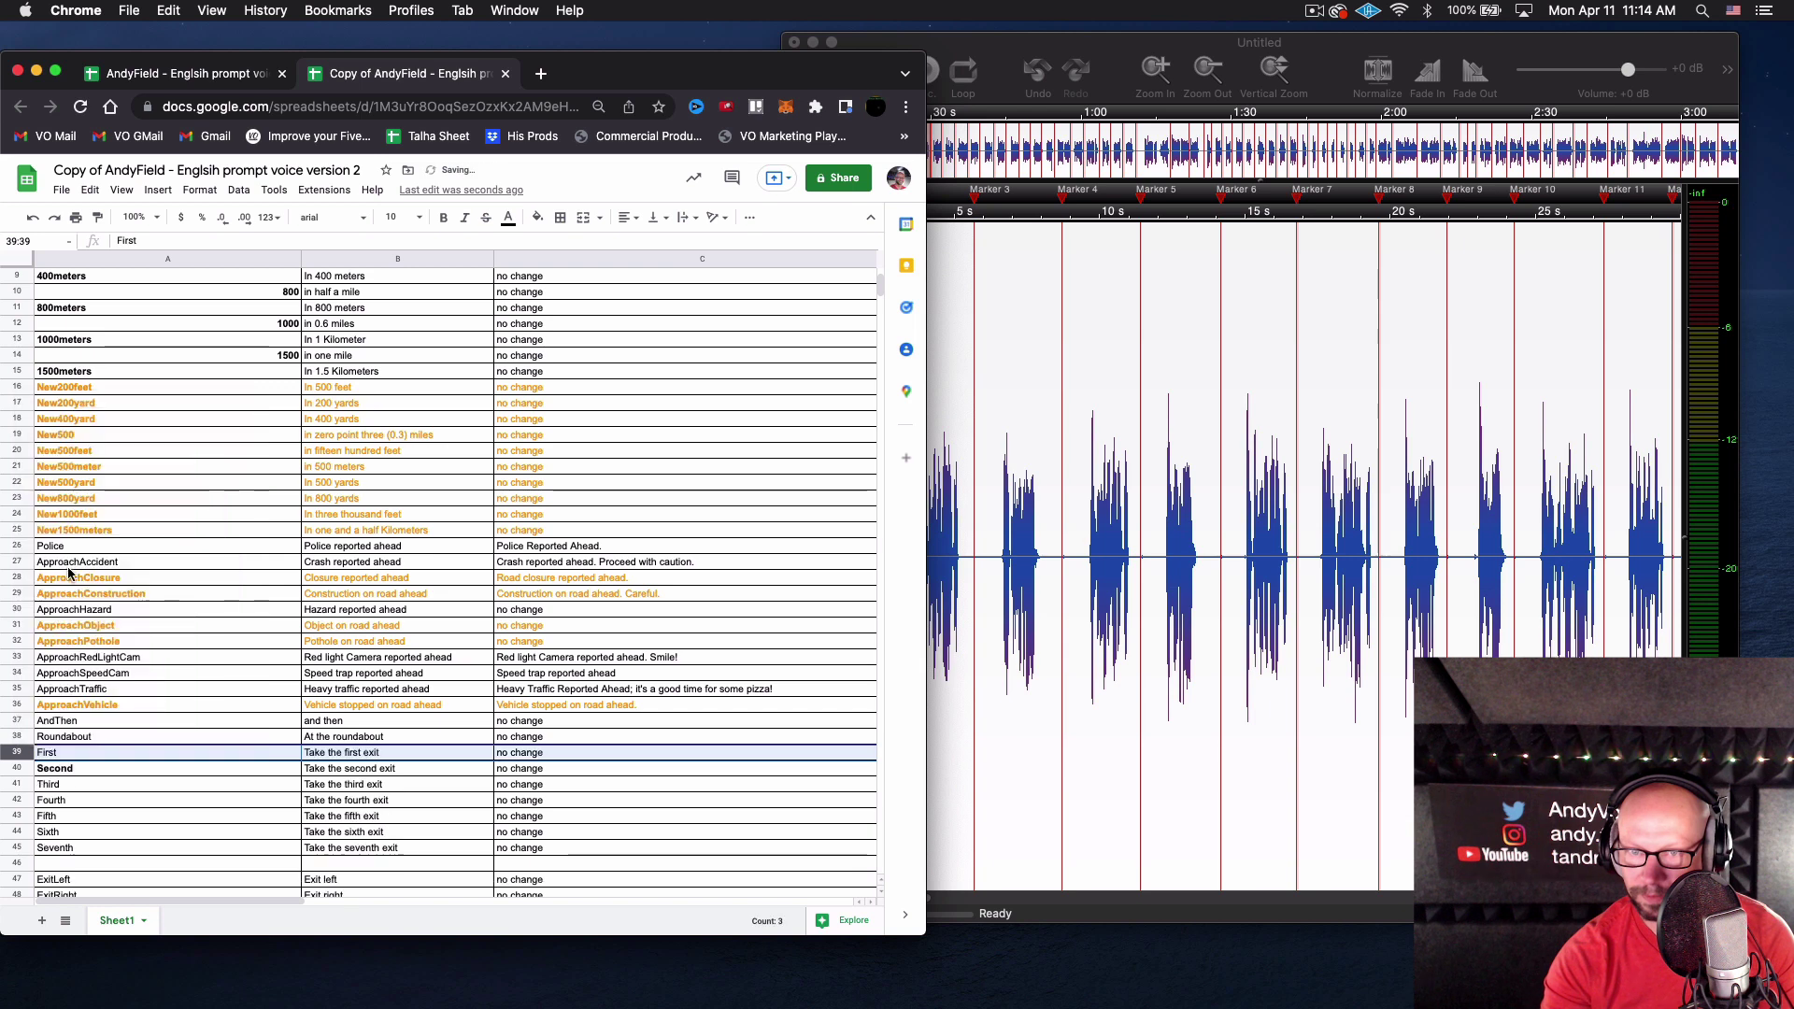
scroll(106, 677, "down", 4)
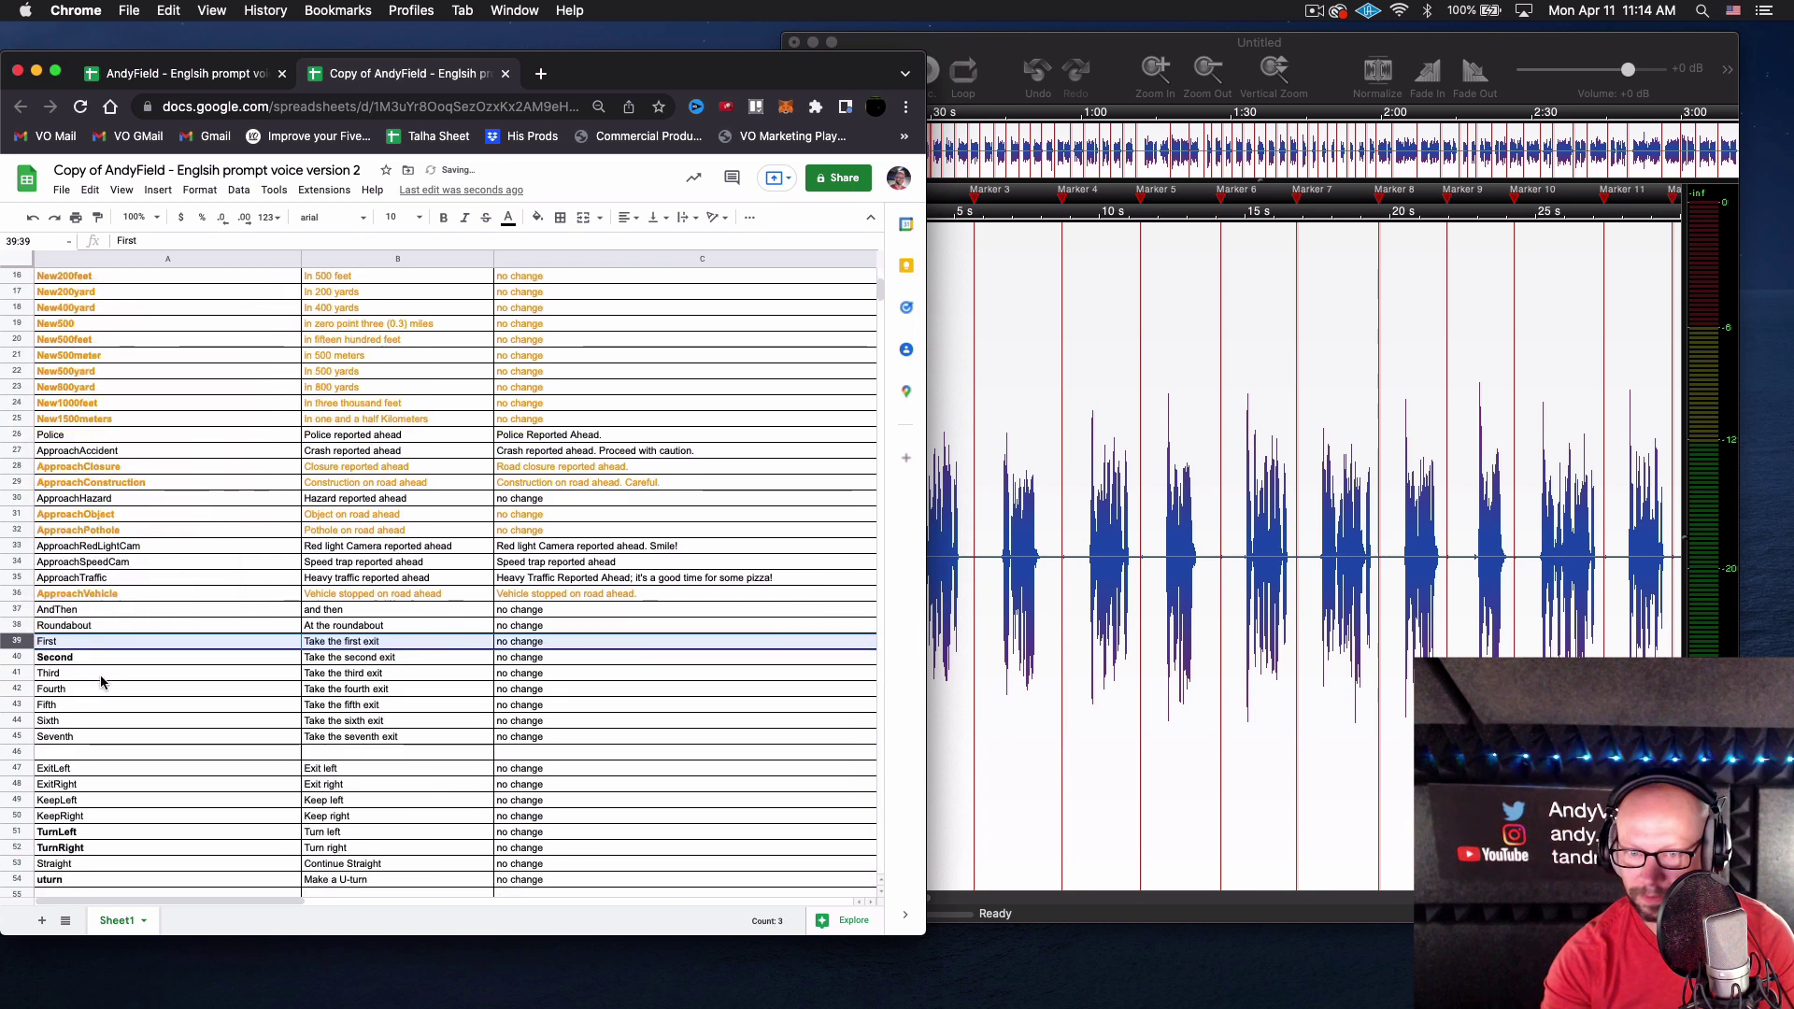
Delete the blank row 46 above ExitLeft and the blank row 54 above Arrive
right_click(18, 755)
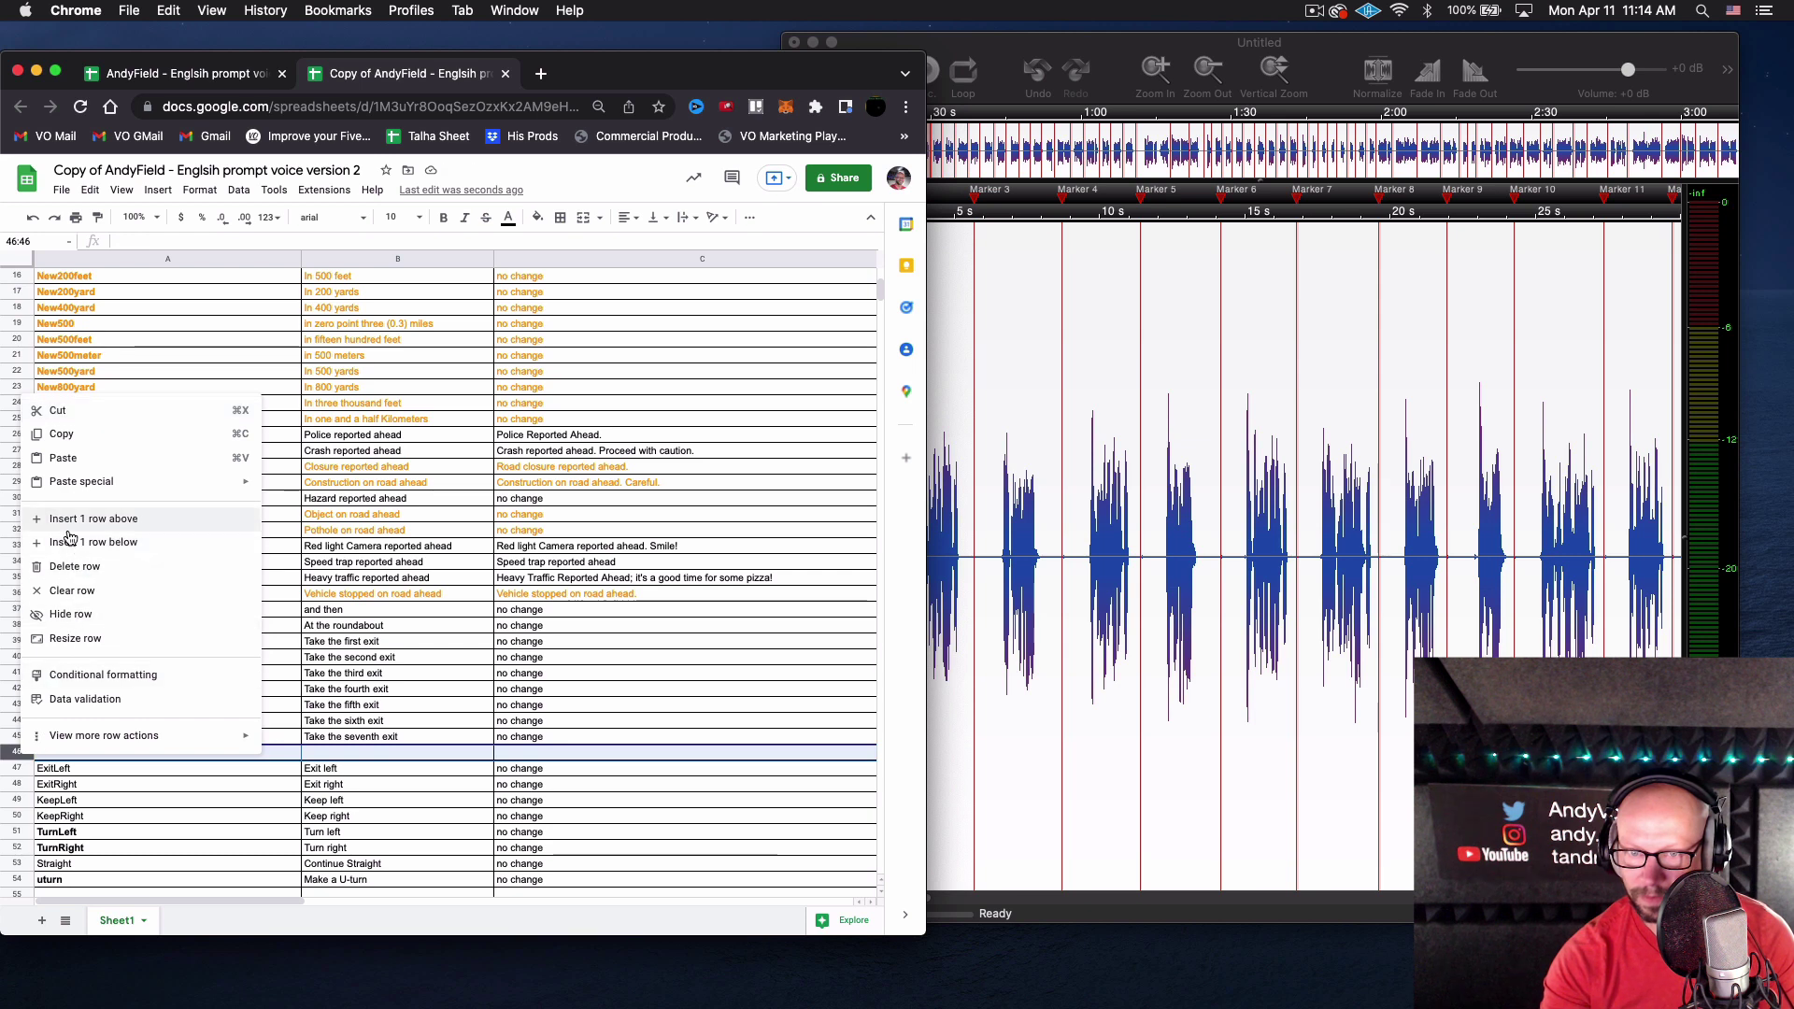
left_click(68, 566)
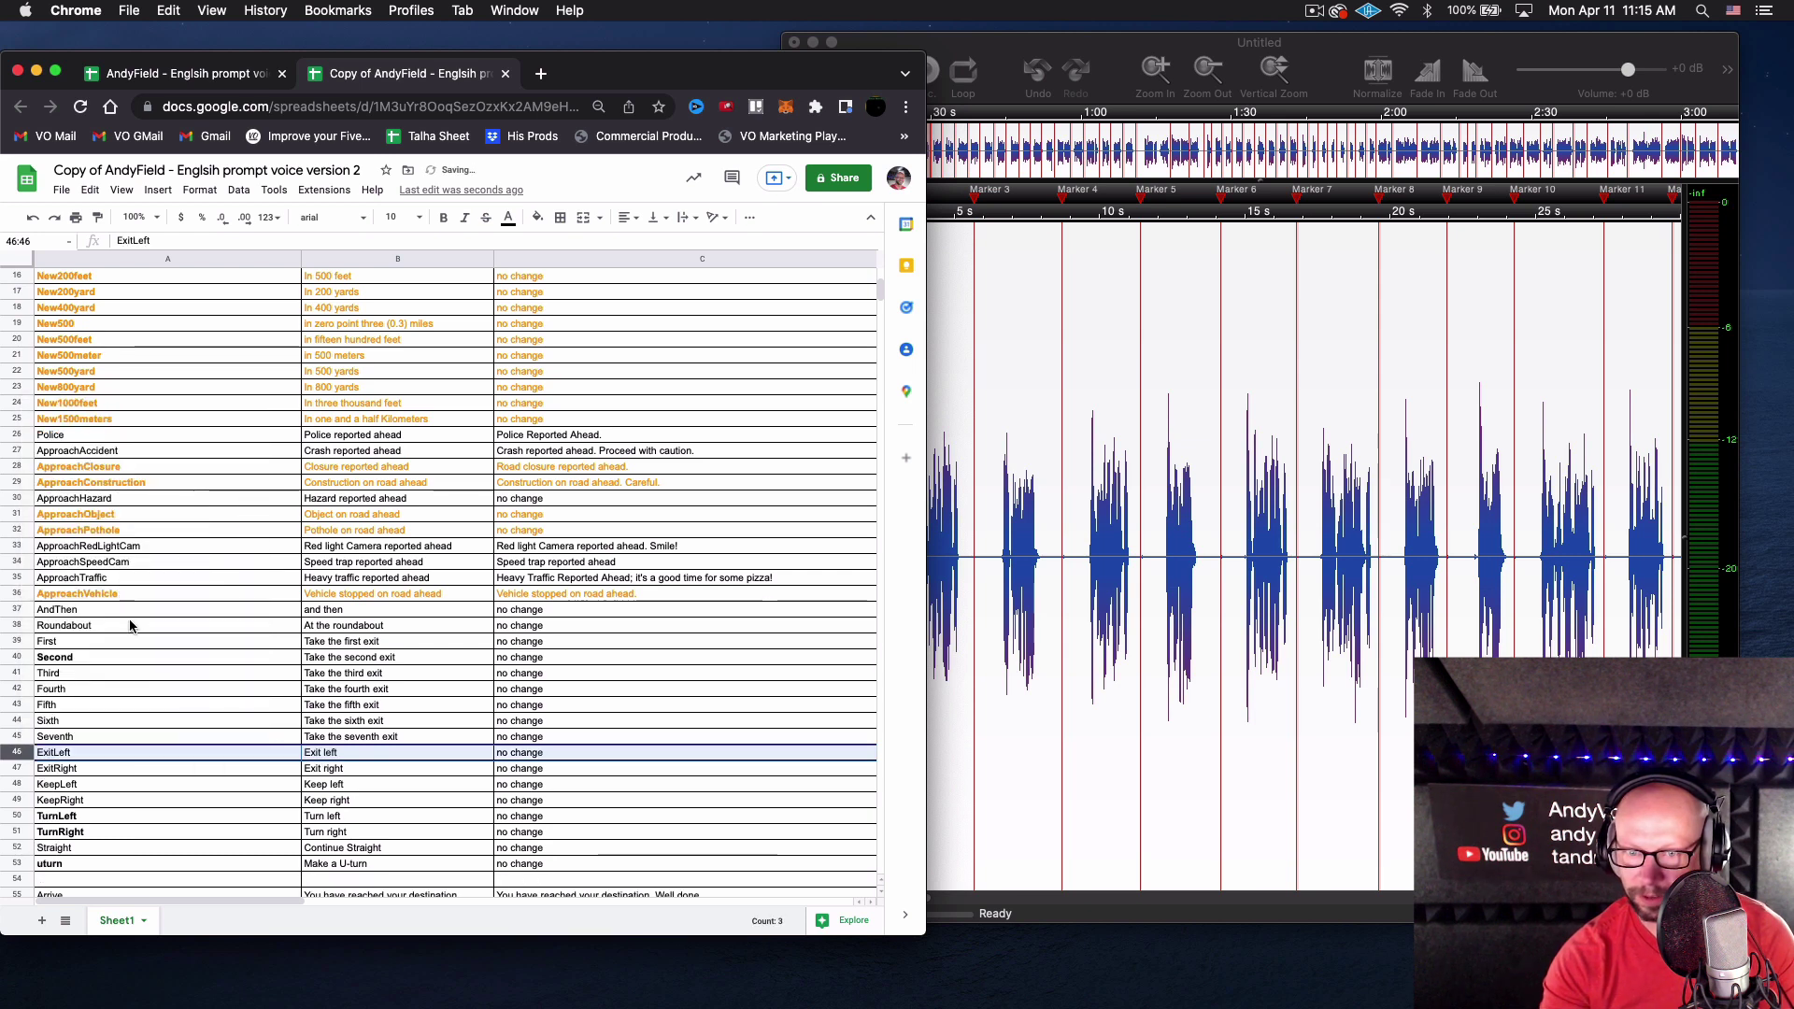
scroll(130, 626, "down", 3)
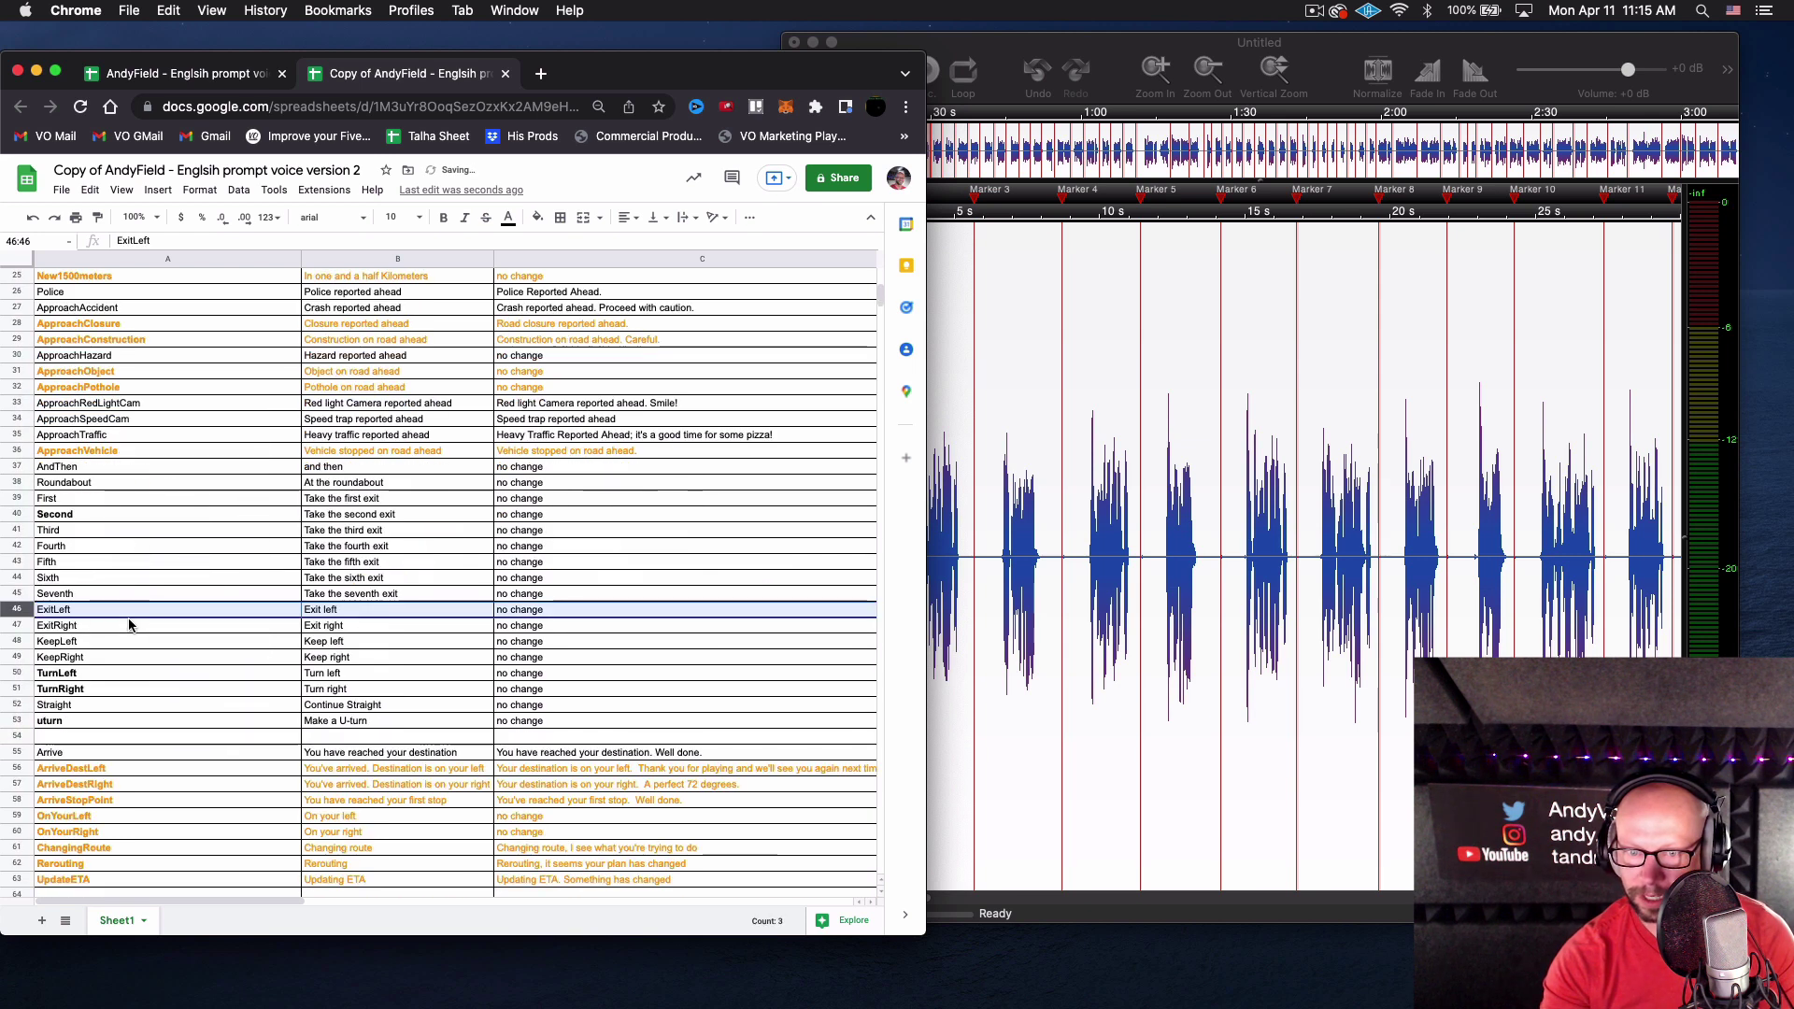
right_click(20, 738)
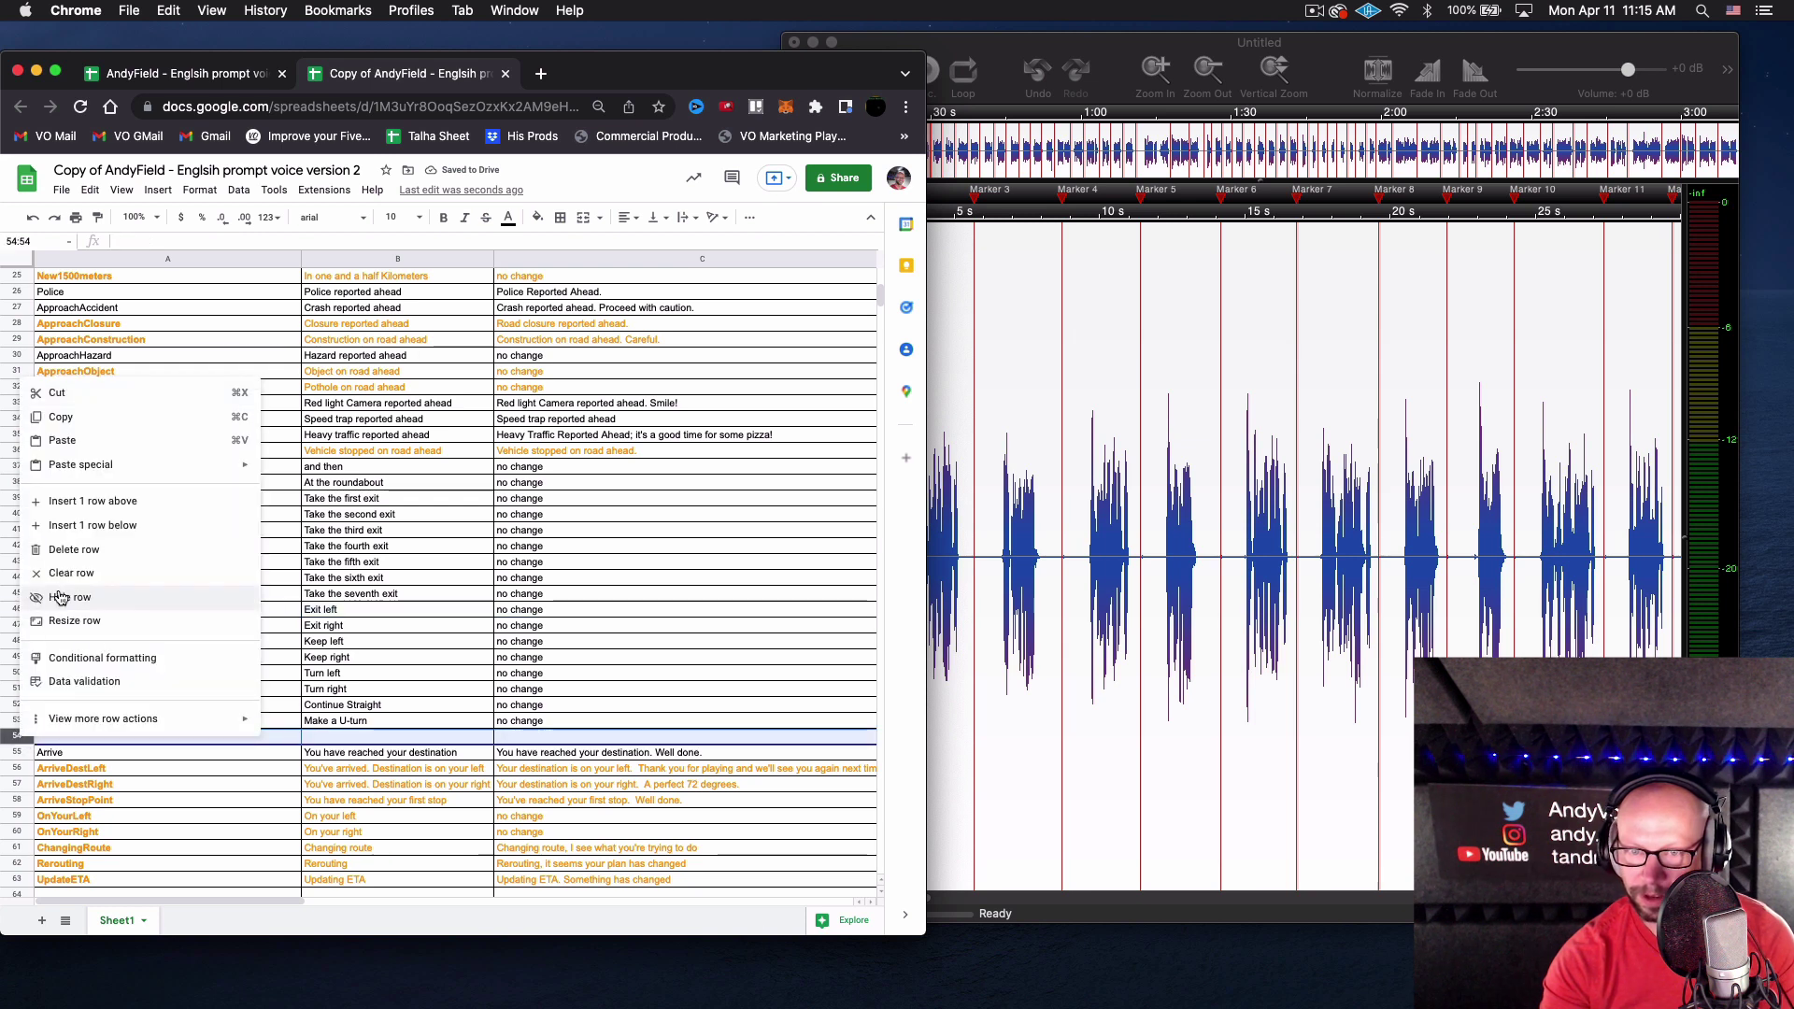
left_click(70, 549)
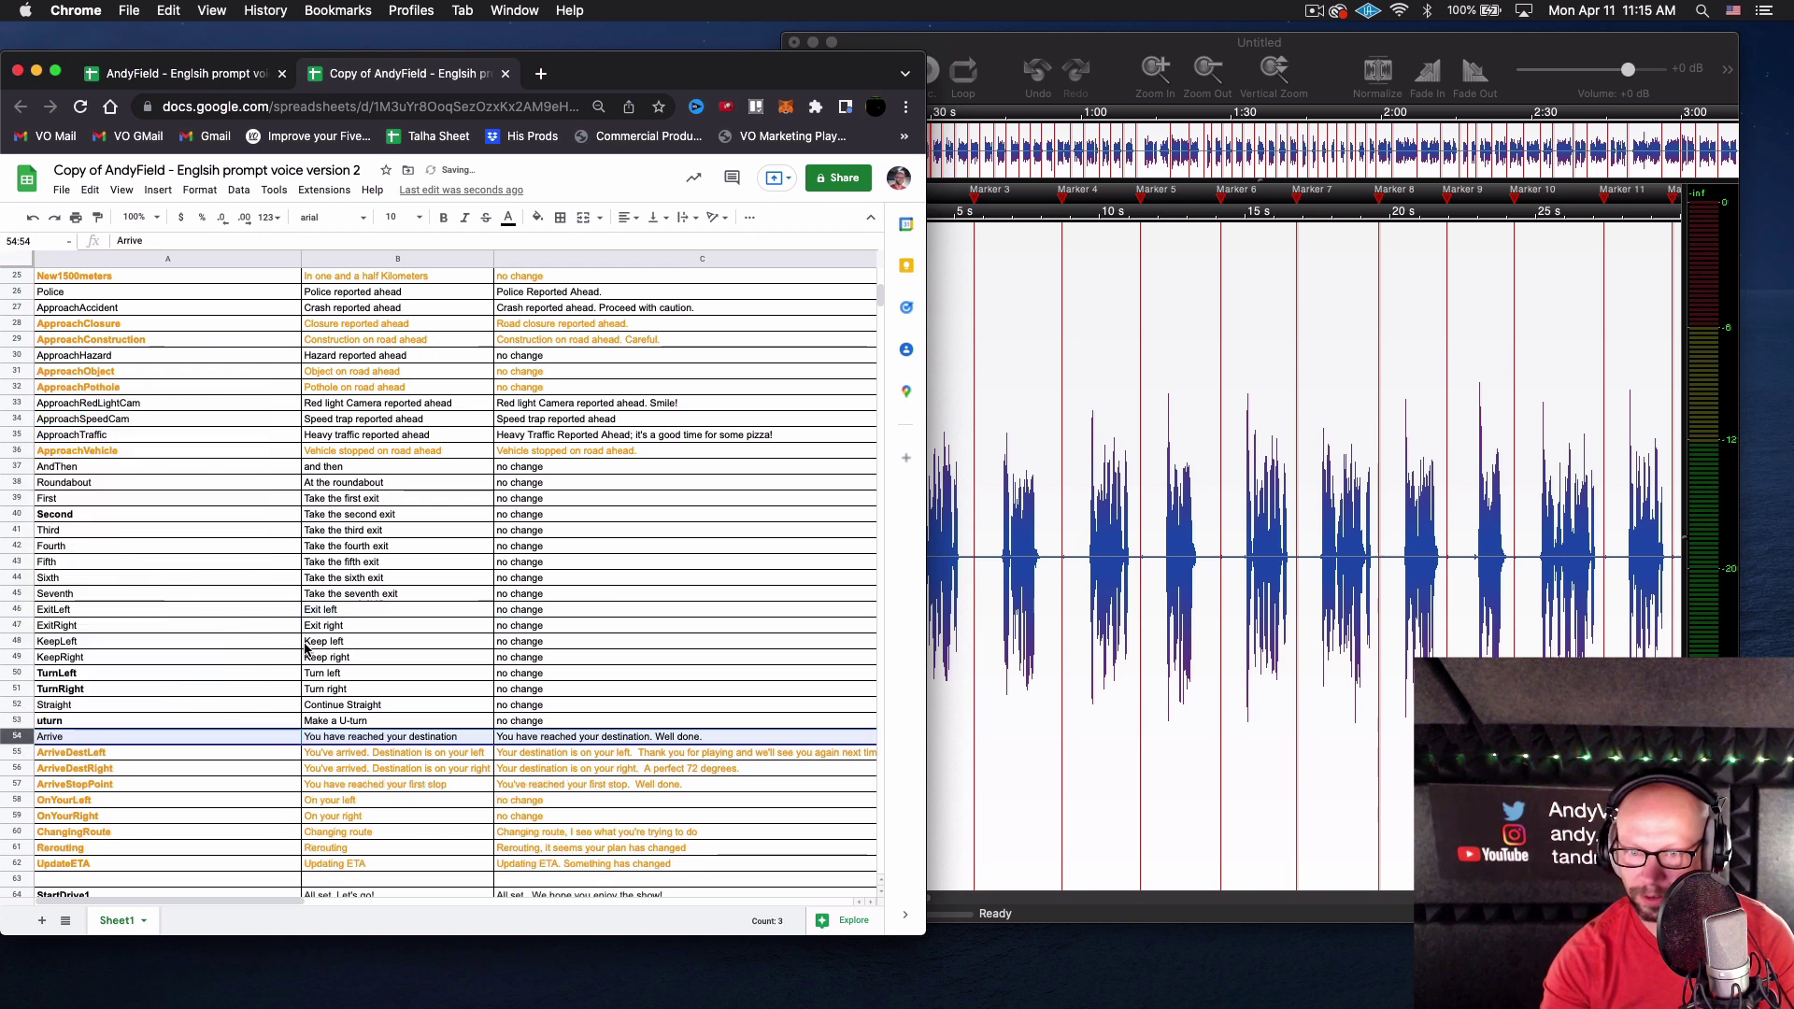
Delete the blank row 63 above StartDrive1 and the blank row 72 above AverageSpeedZone
scroll(305, 647, "down", 2)
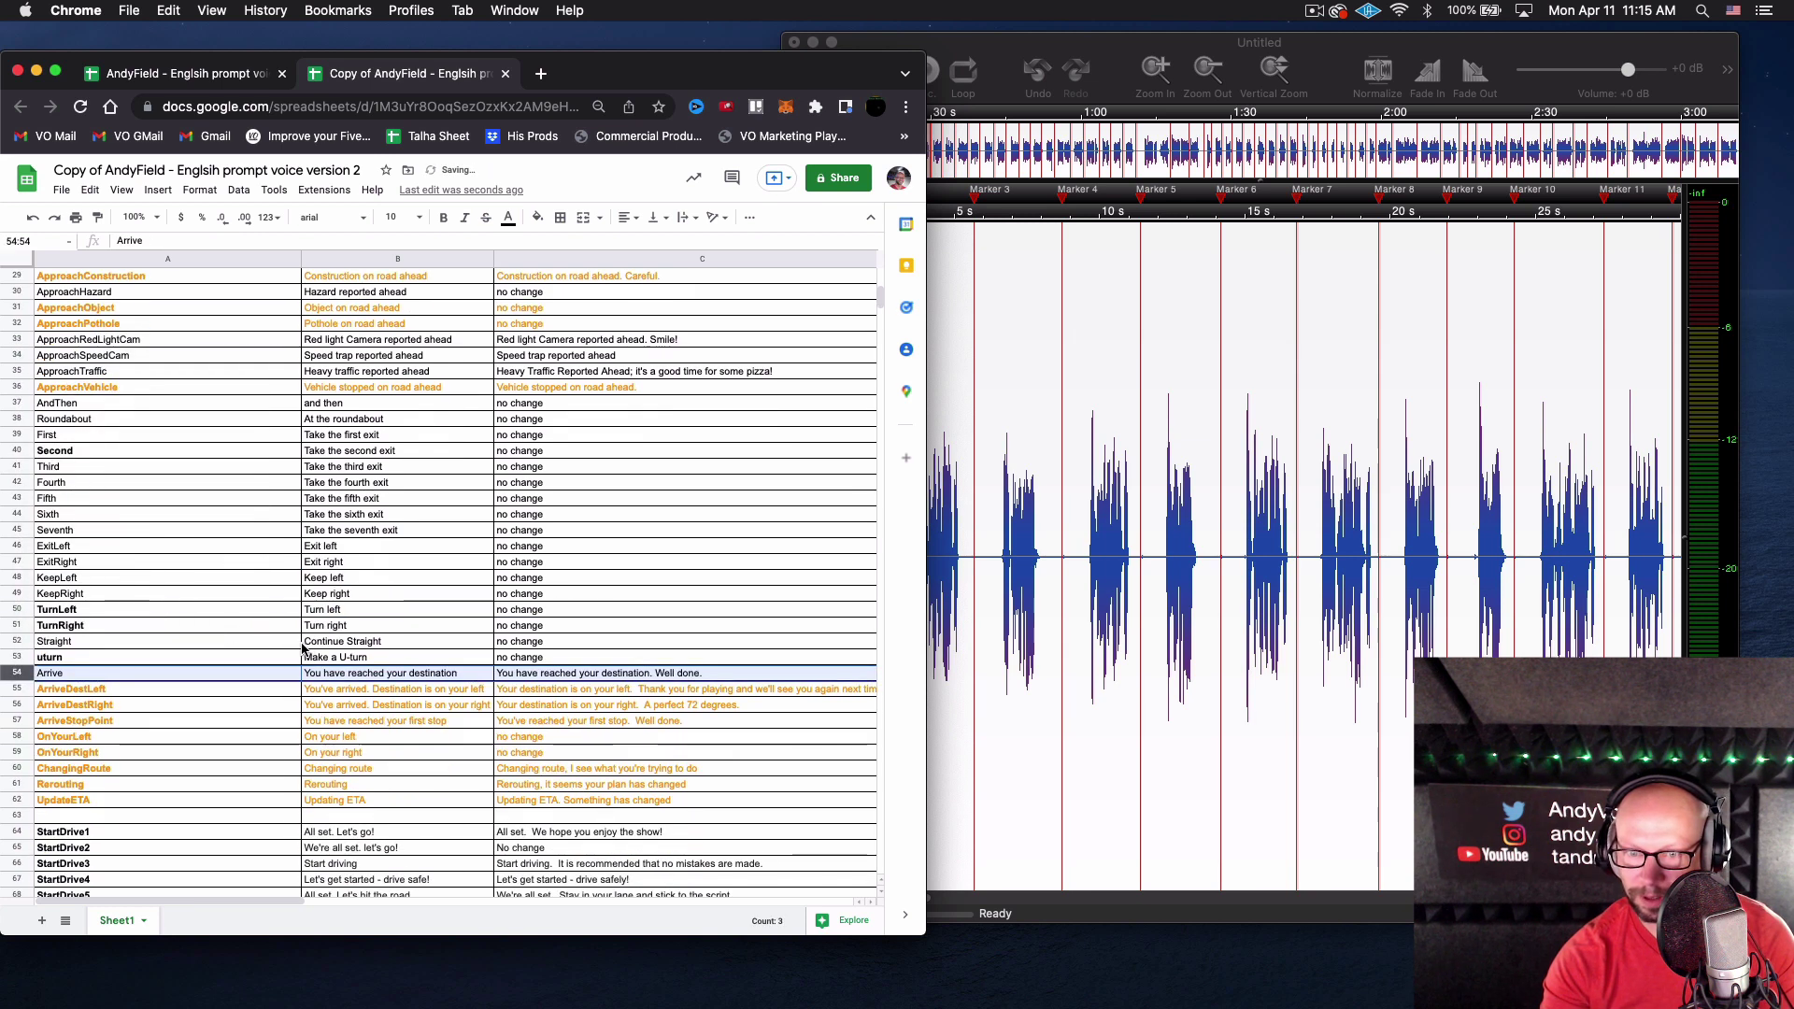
right_click(21, 817)
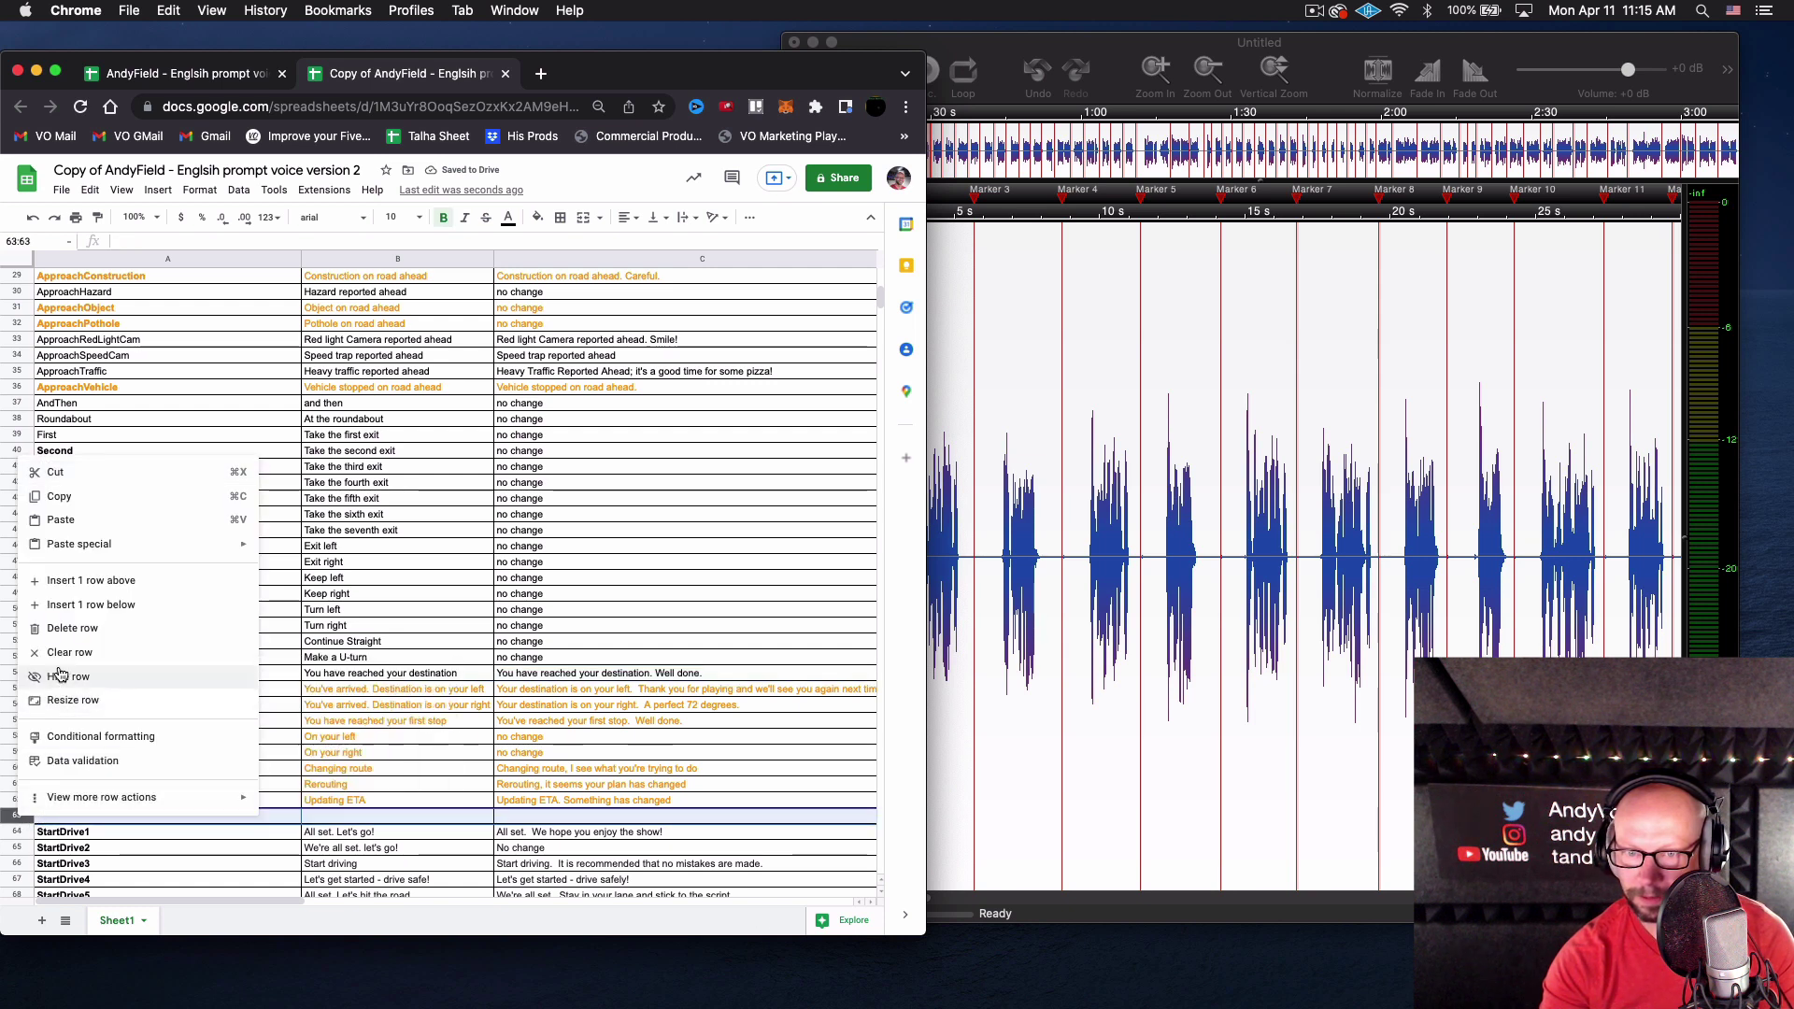
left_click(69, 629)
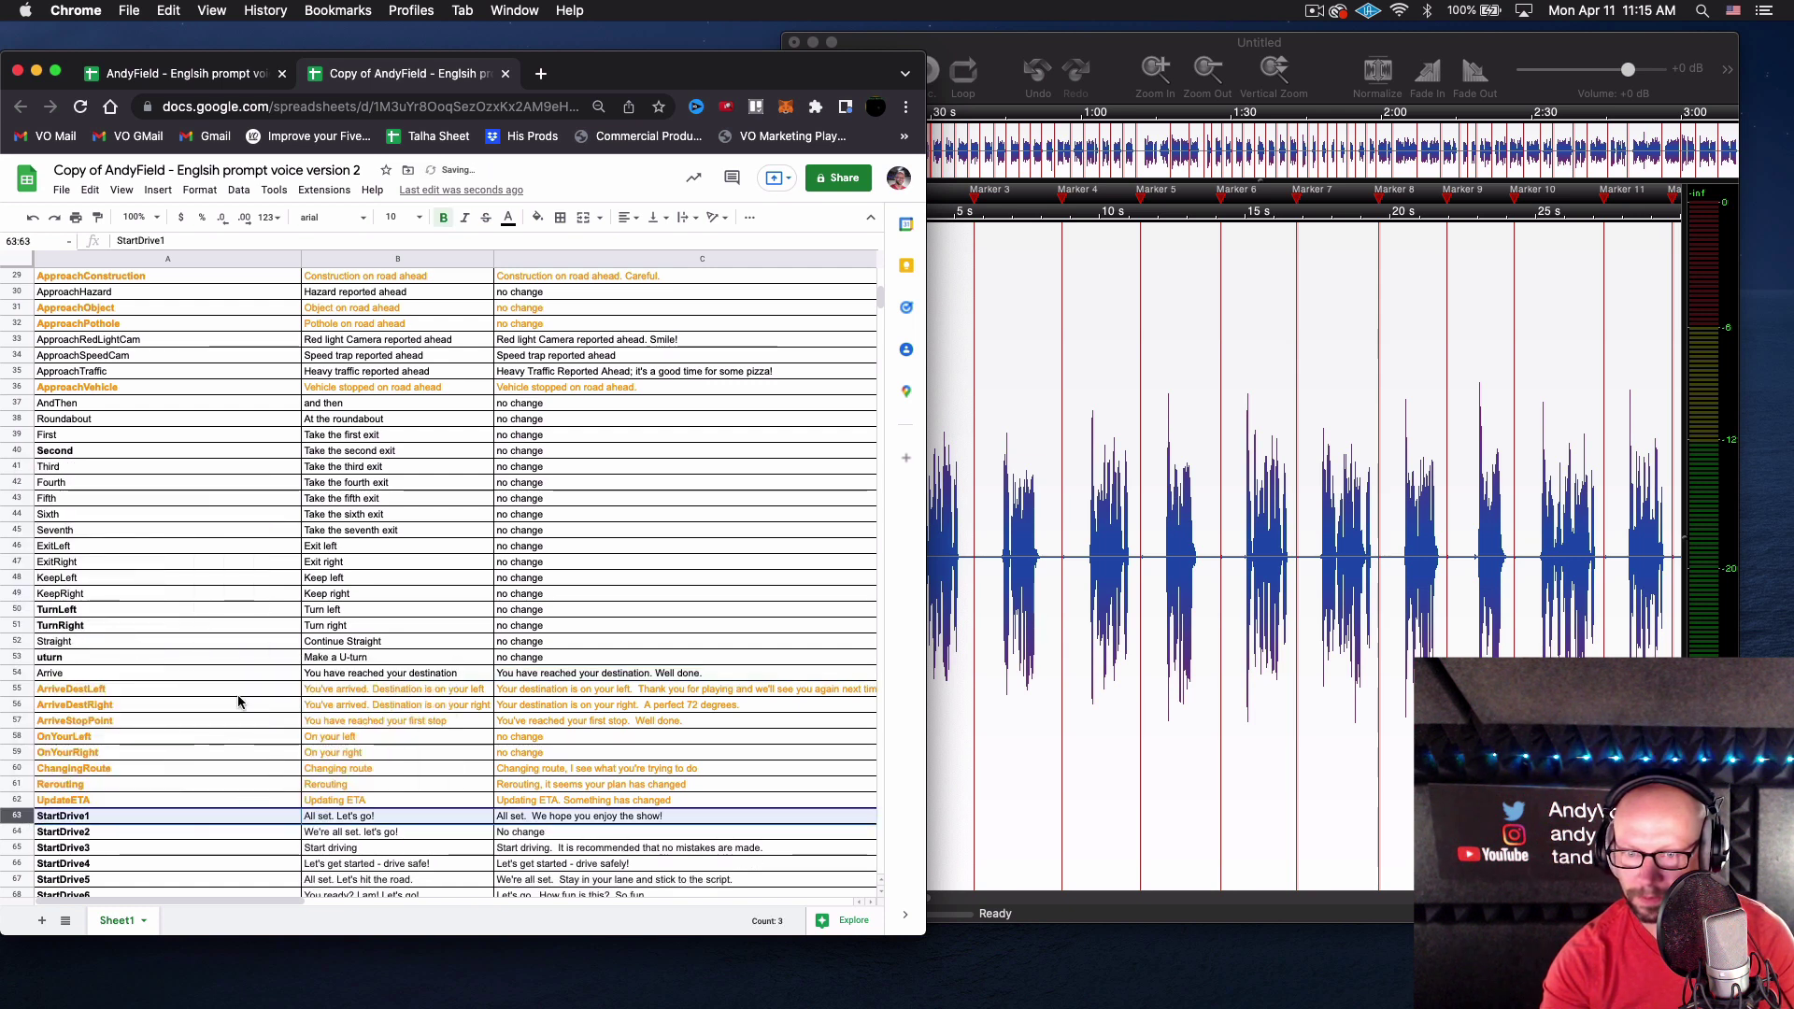
scroll(239, 702, "down", 6)
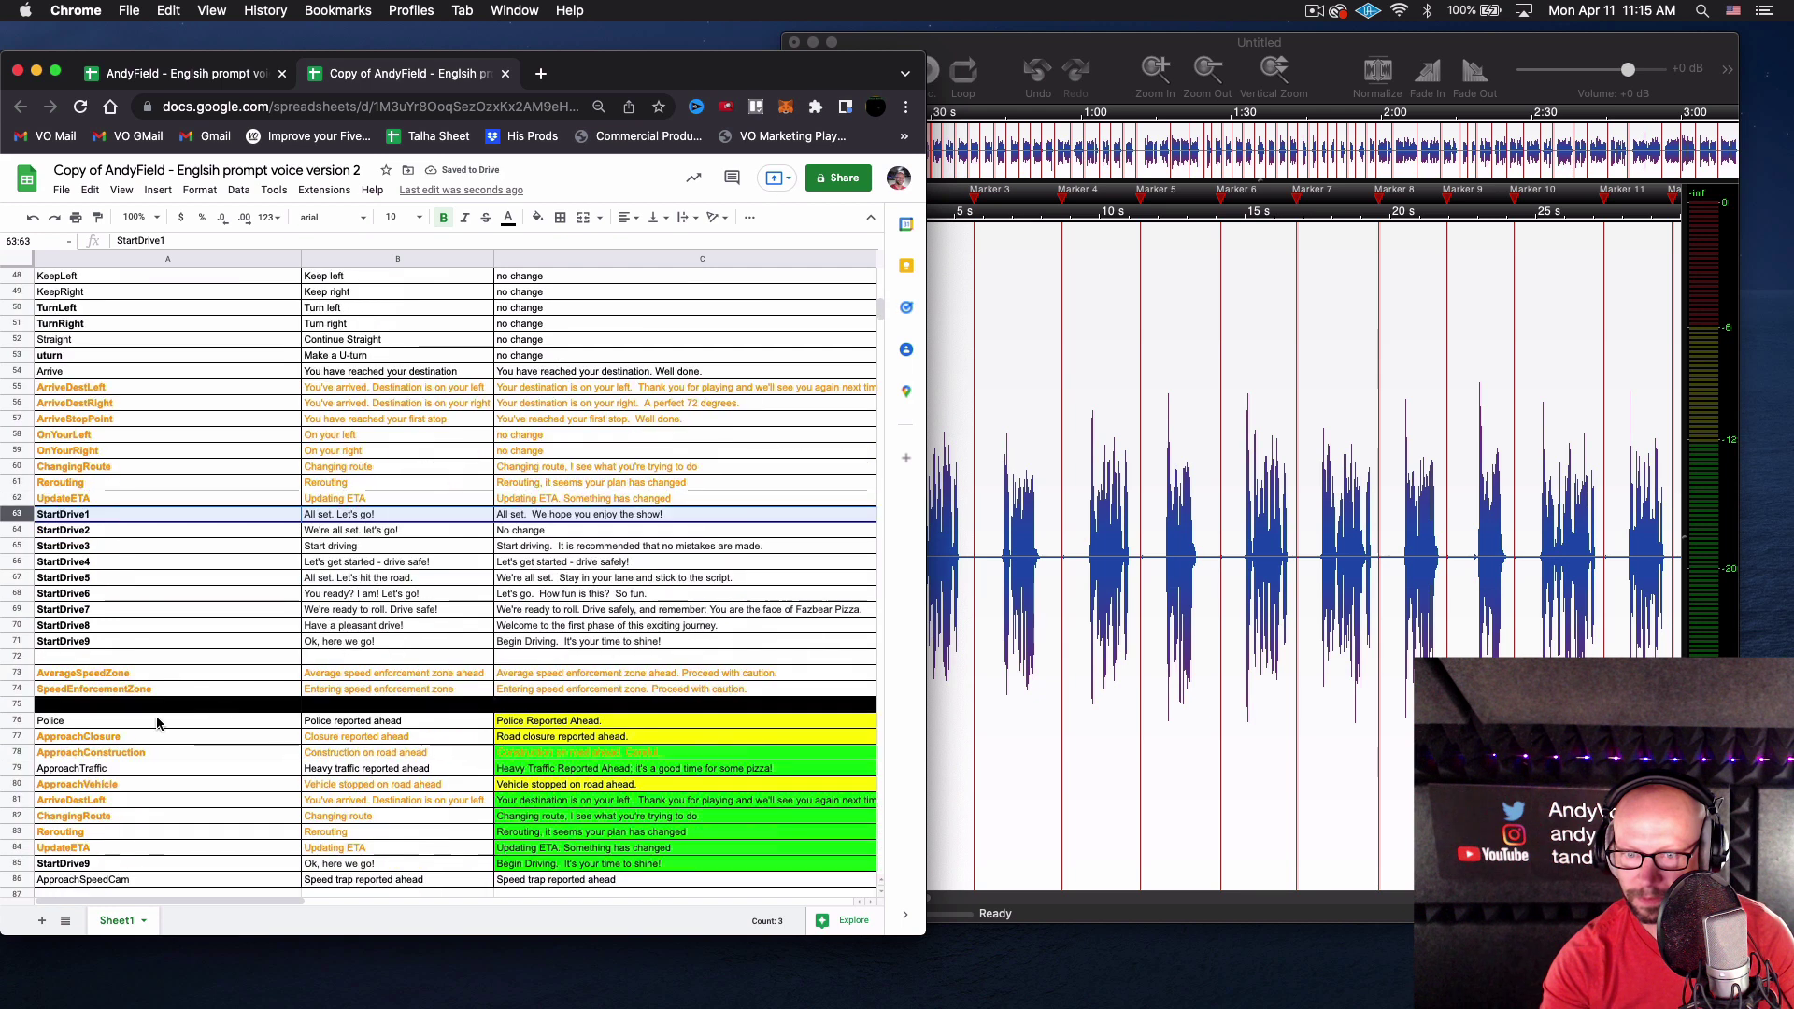
right_click(22, 659)
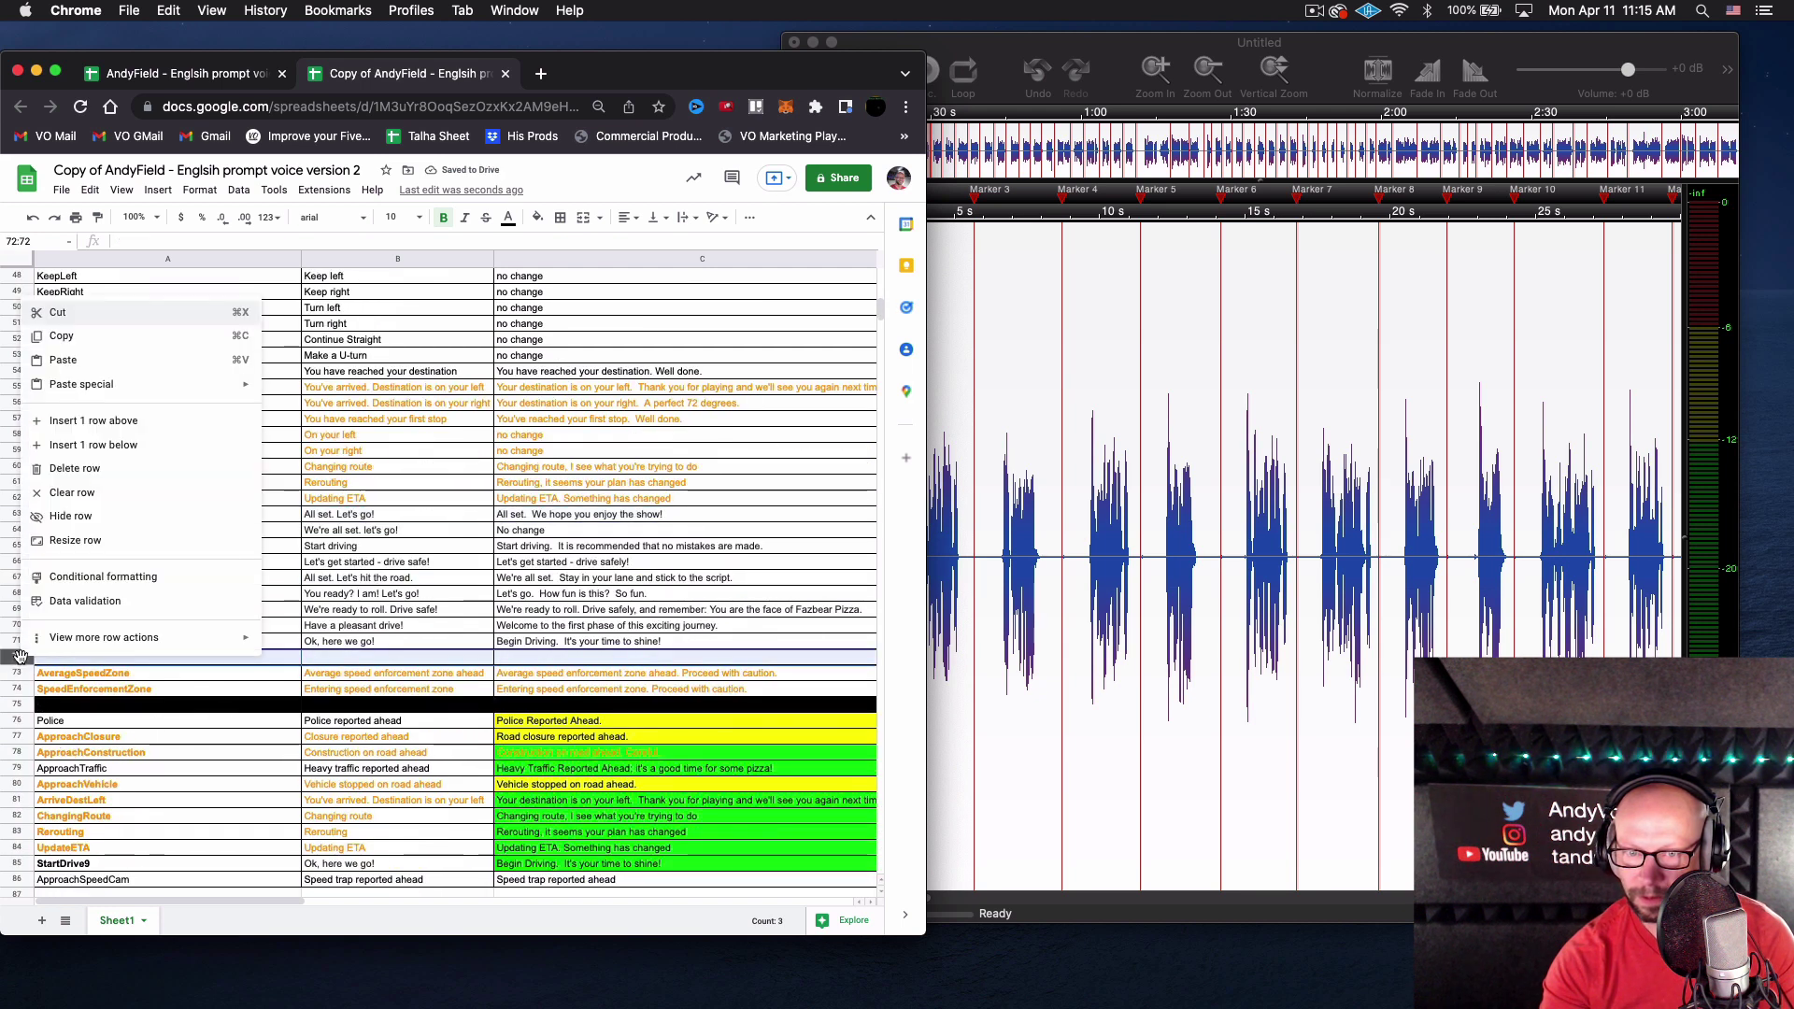
left_click(59, 470)
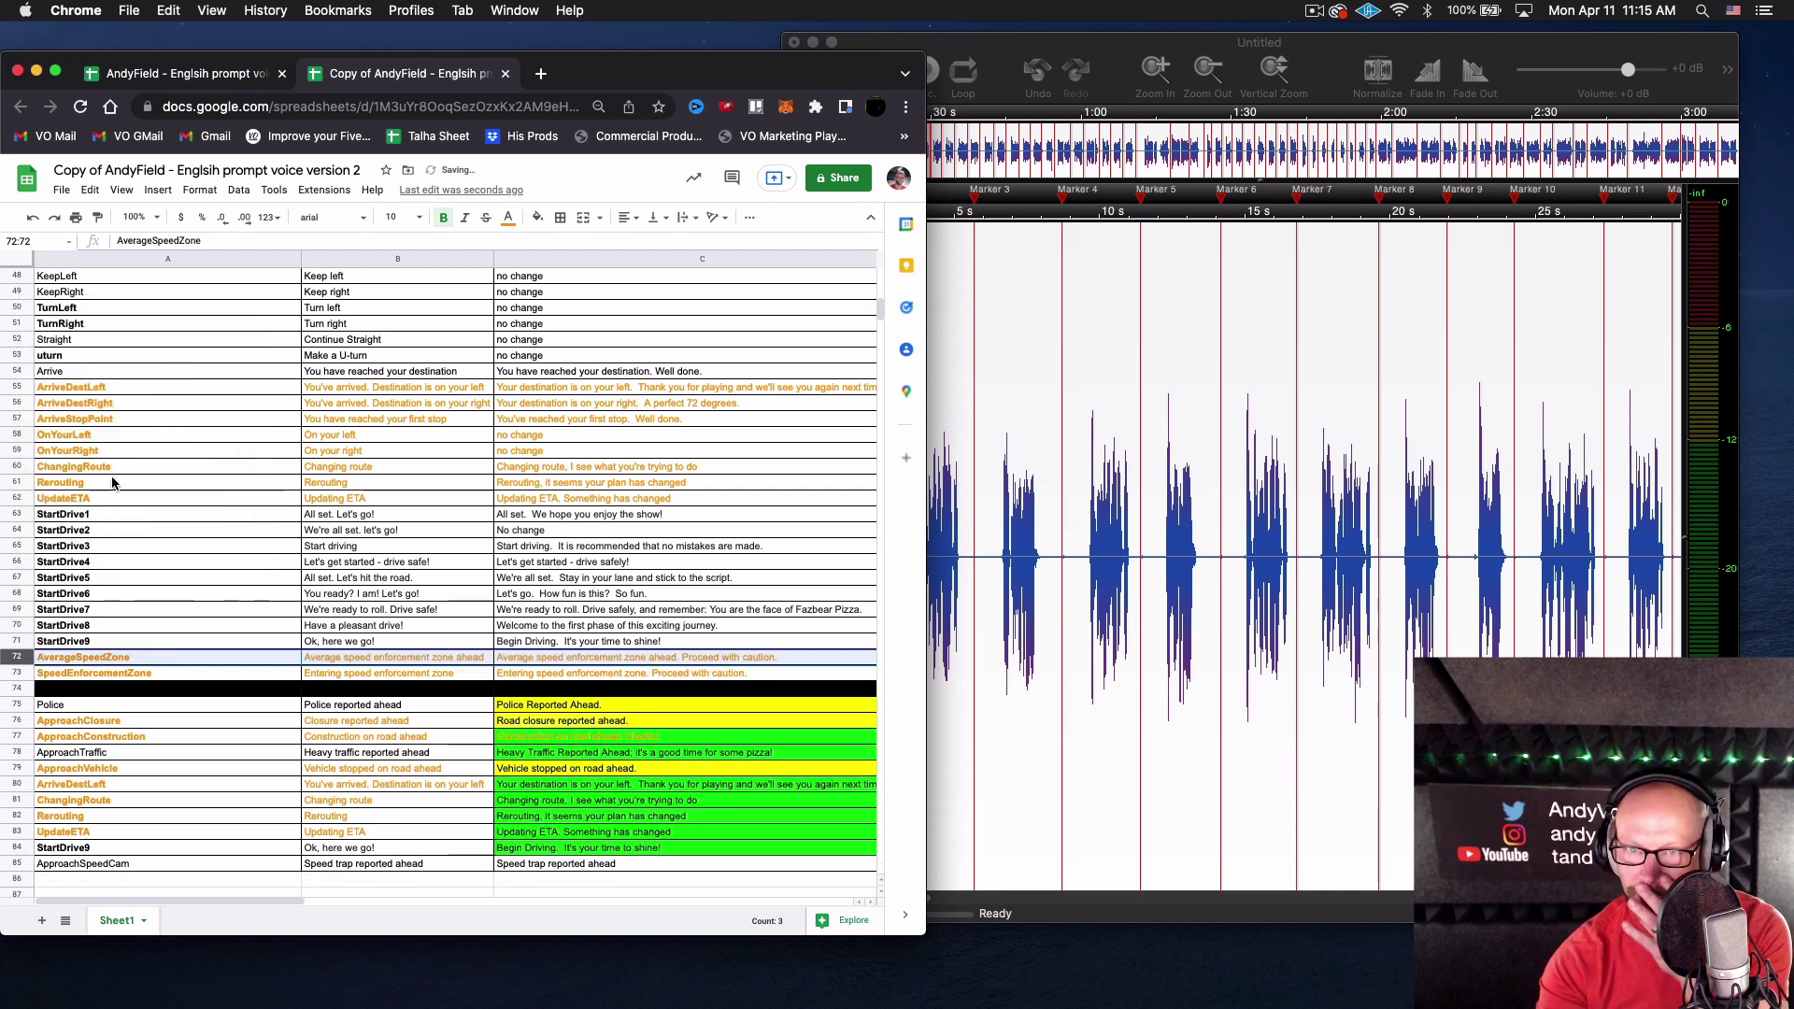
Undo the last row deletion and delete the blank row 72 above AverageSpeedZone again
left_click(131, 277)
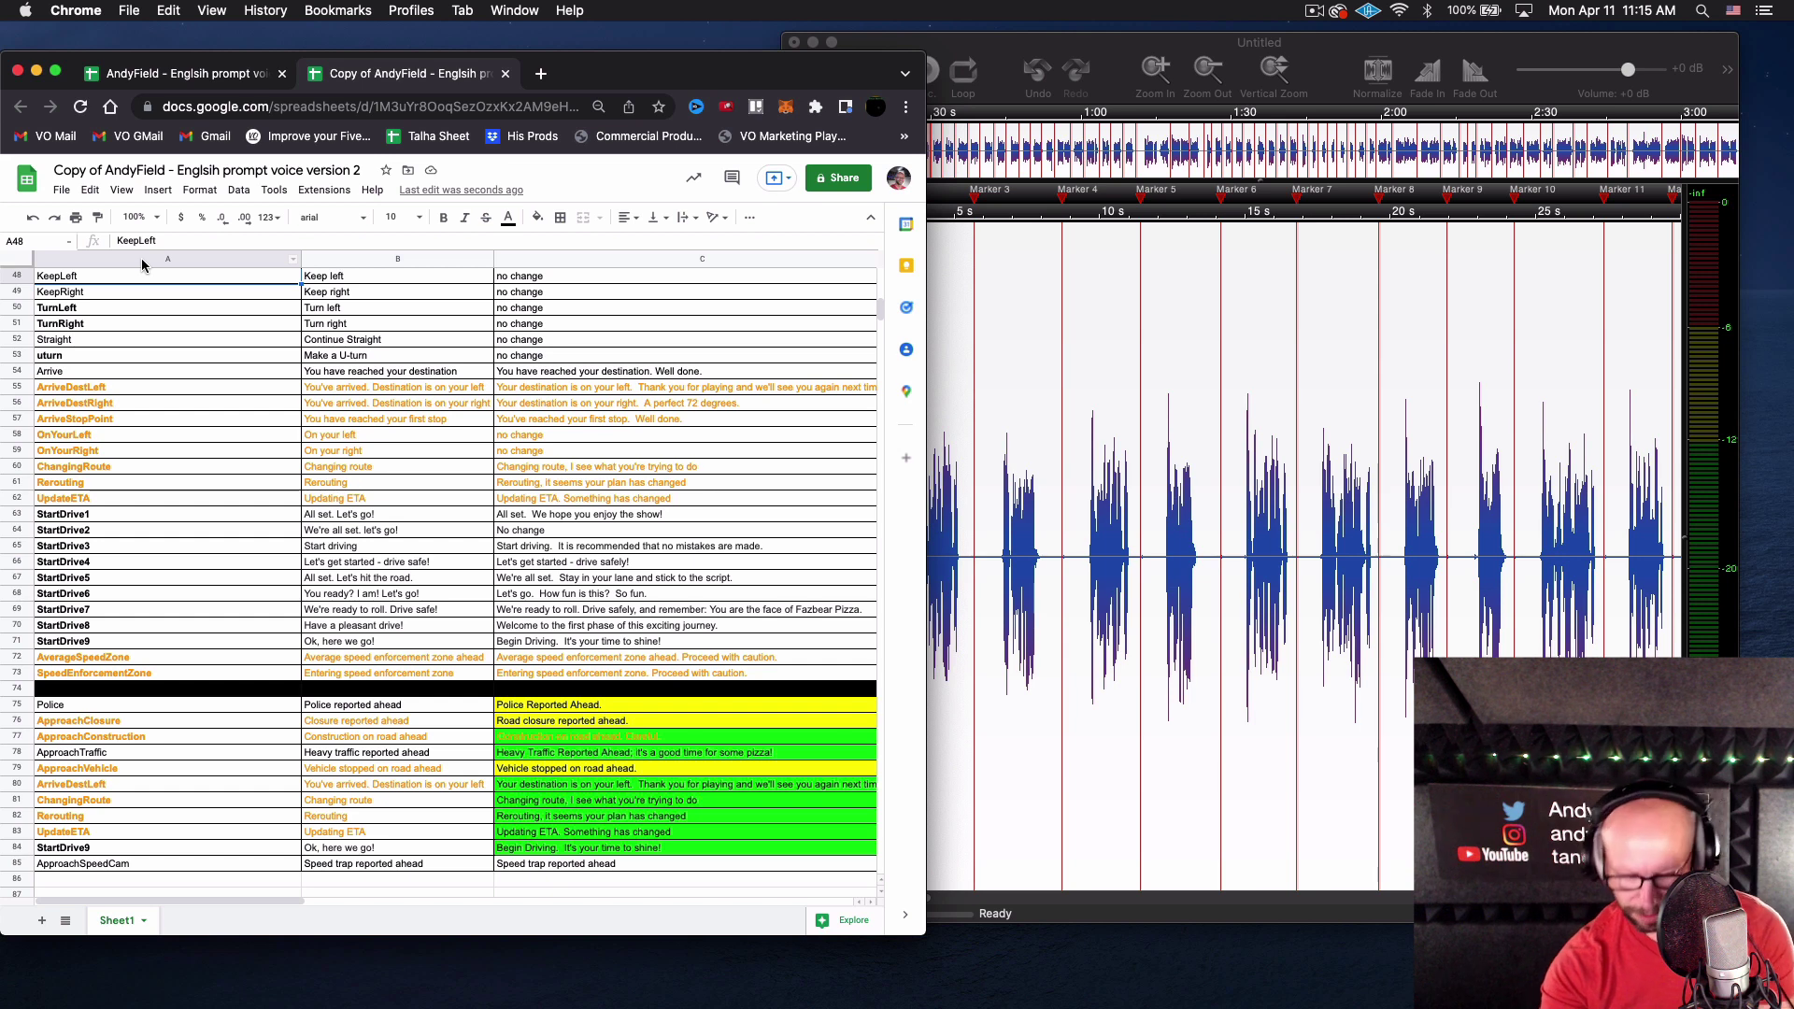
key("super+z")
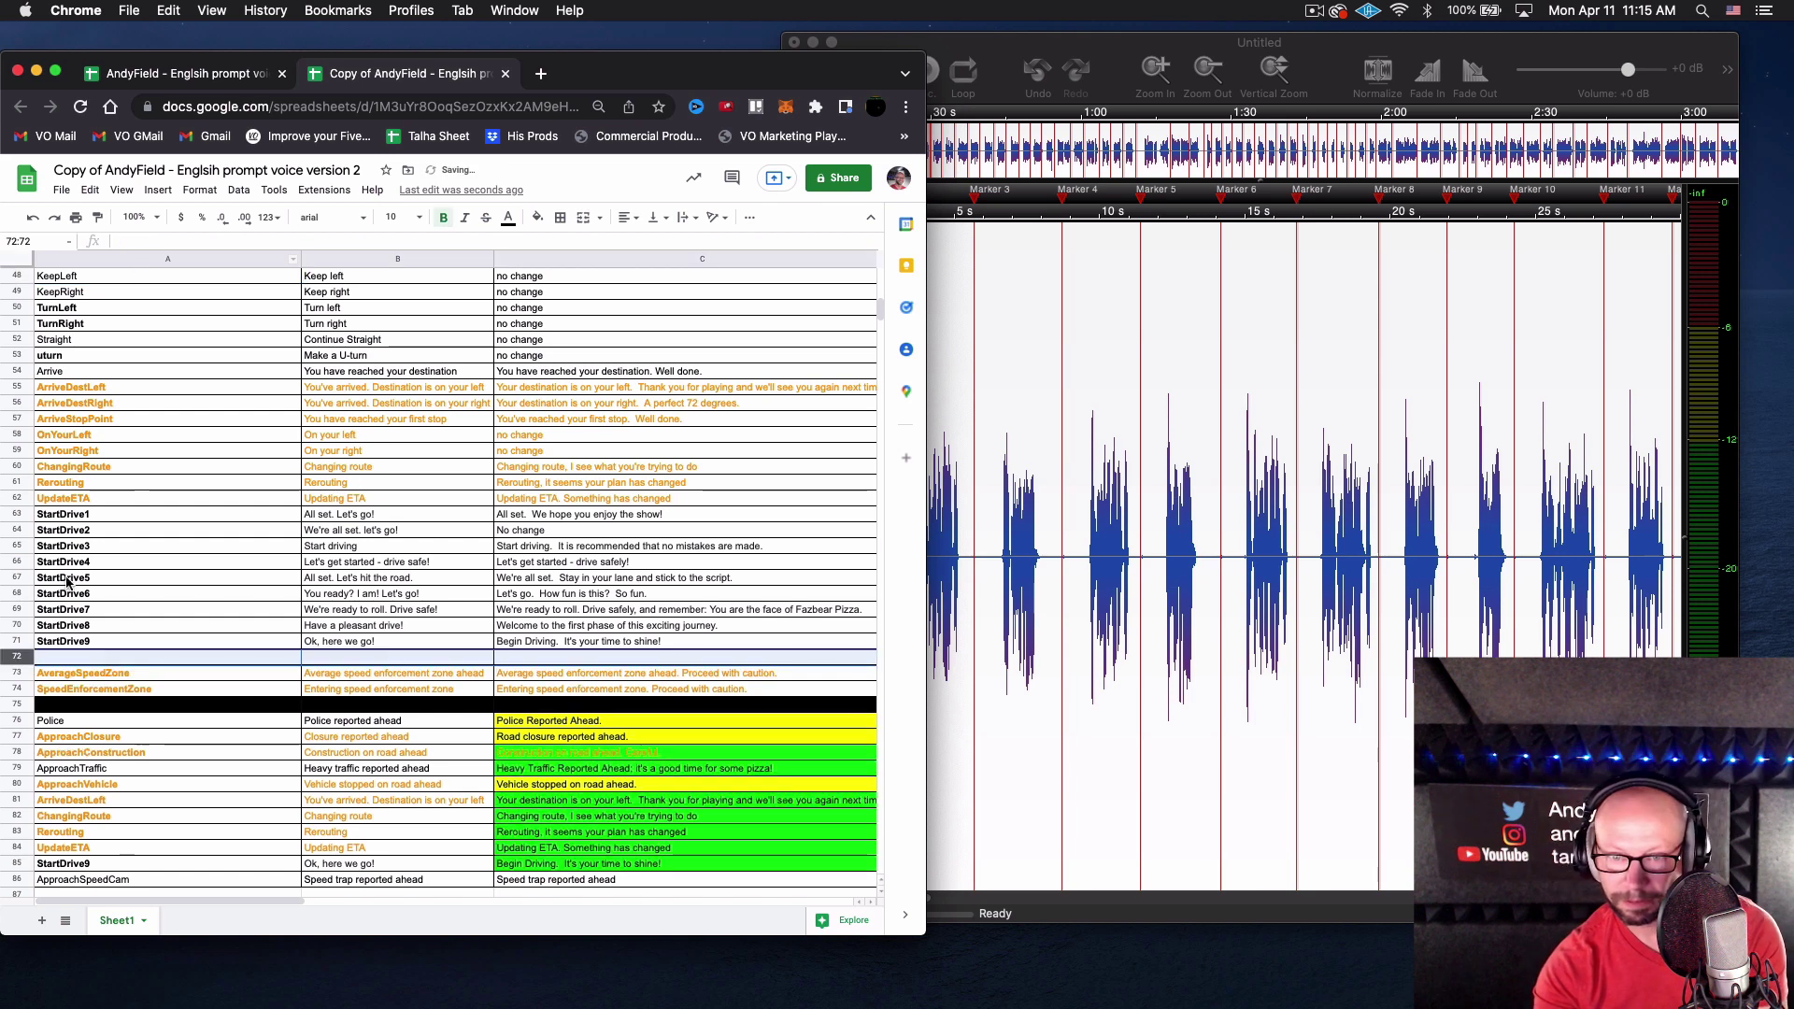
right_click(12, 657)
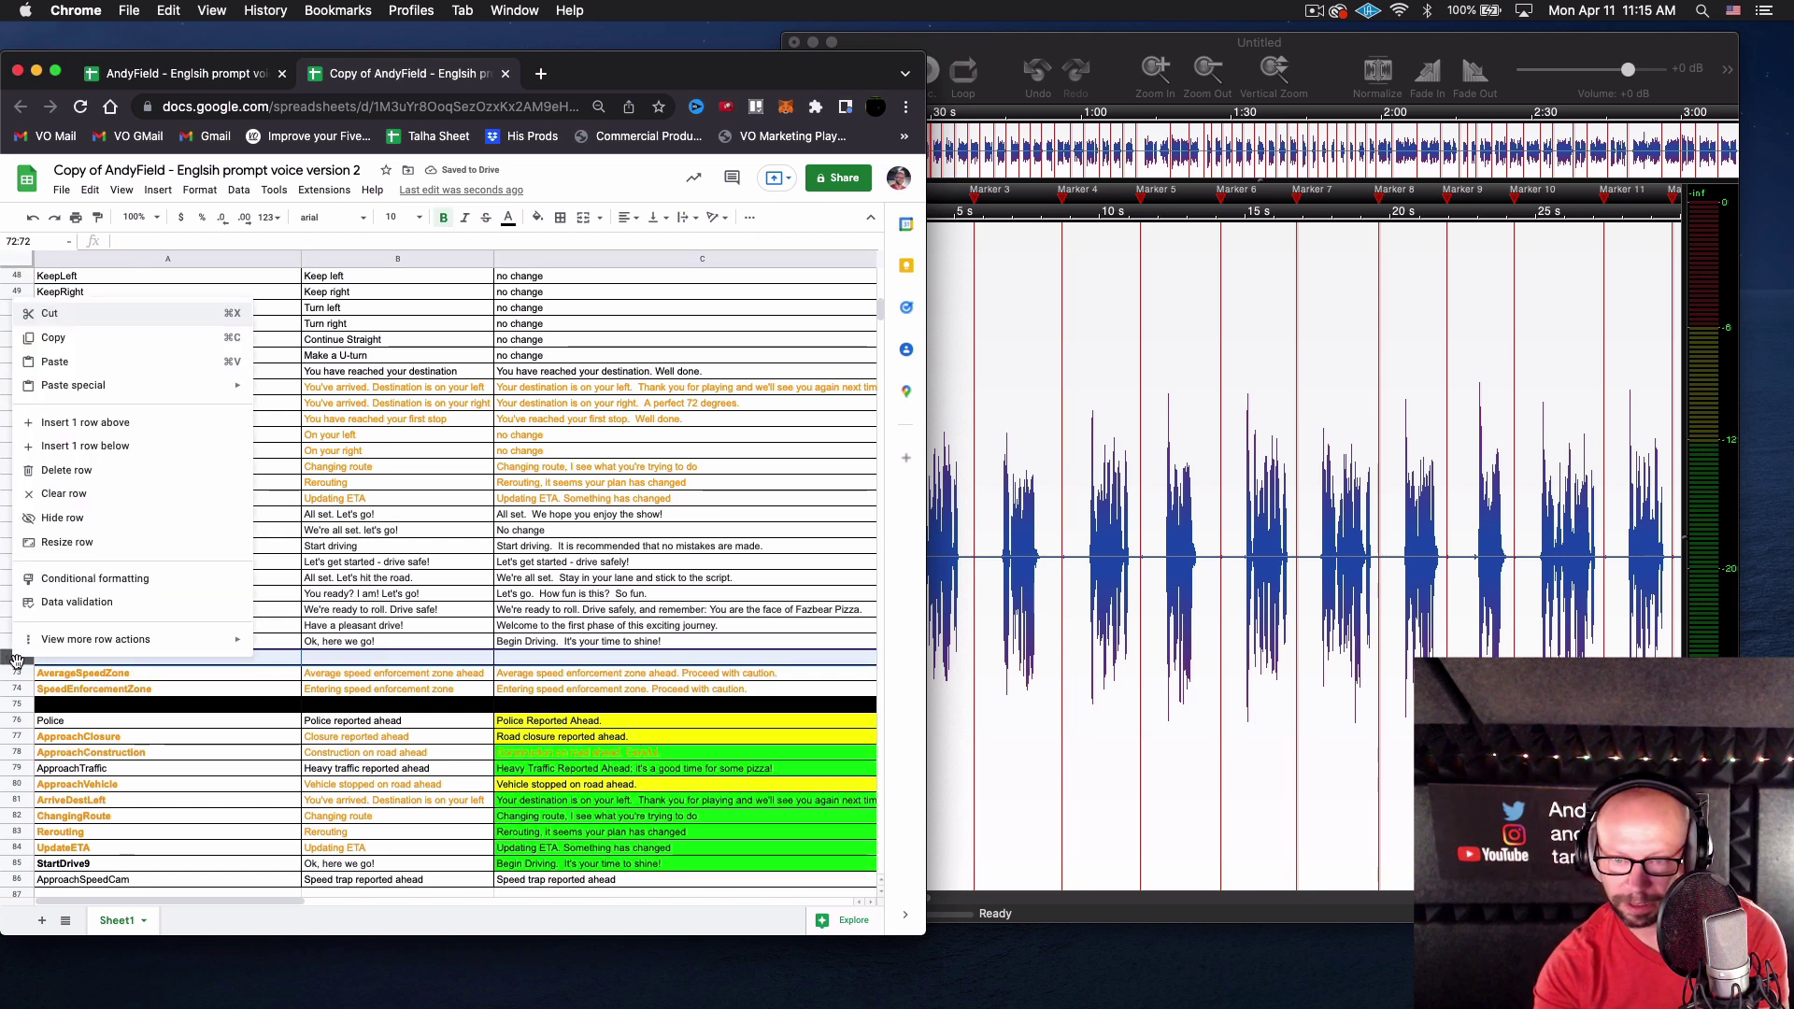
left_click(82, 472)
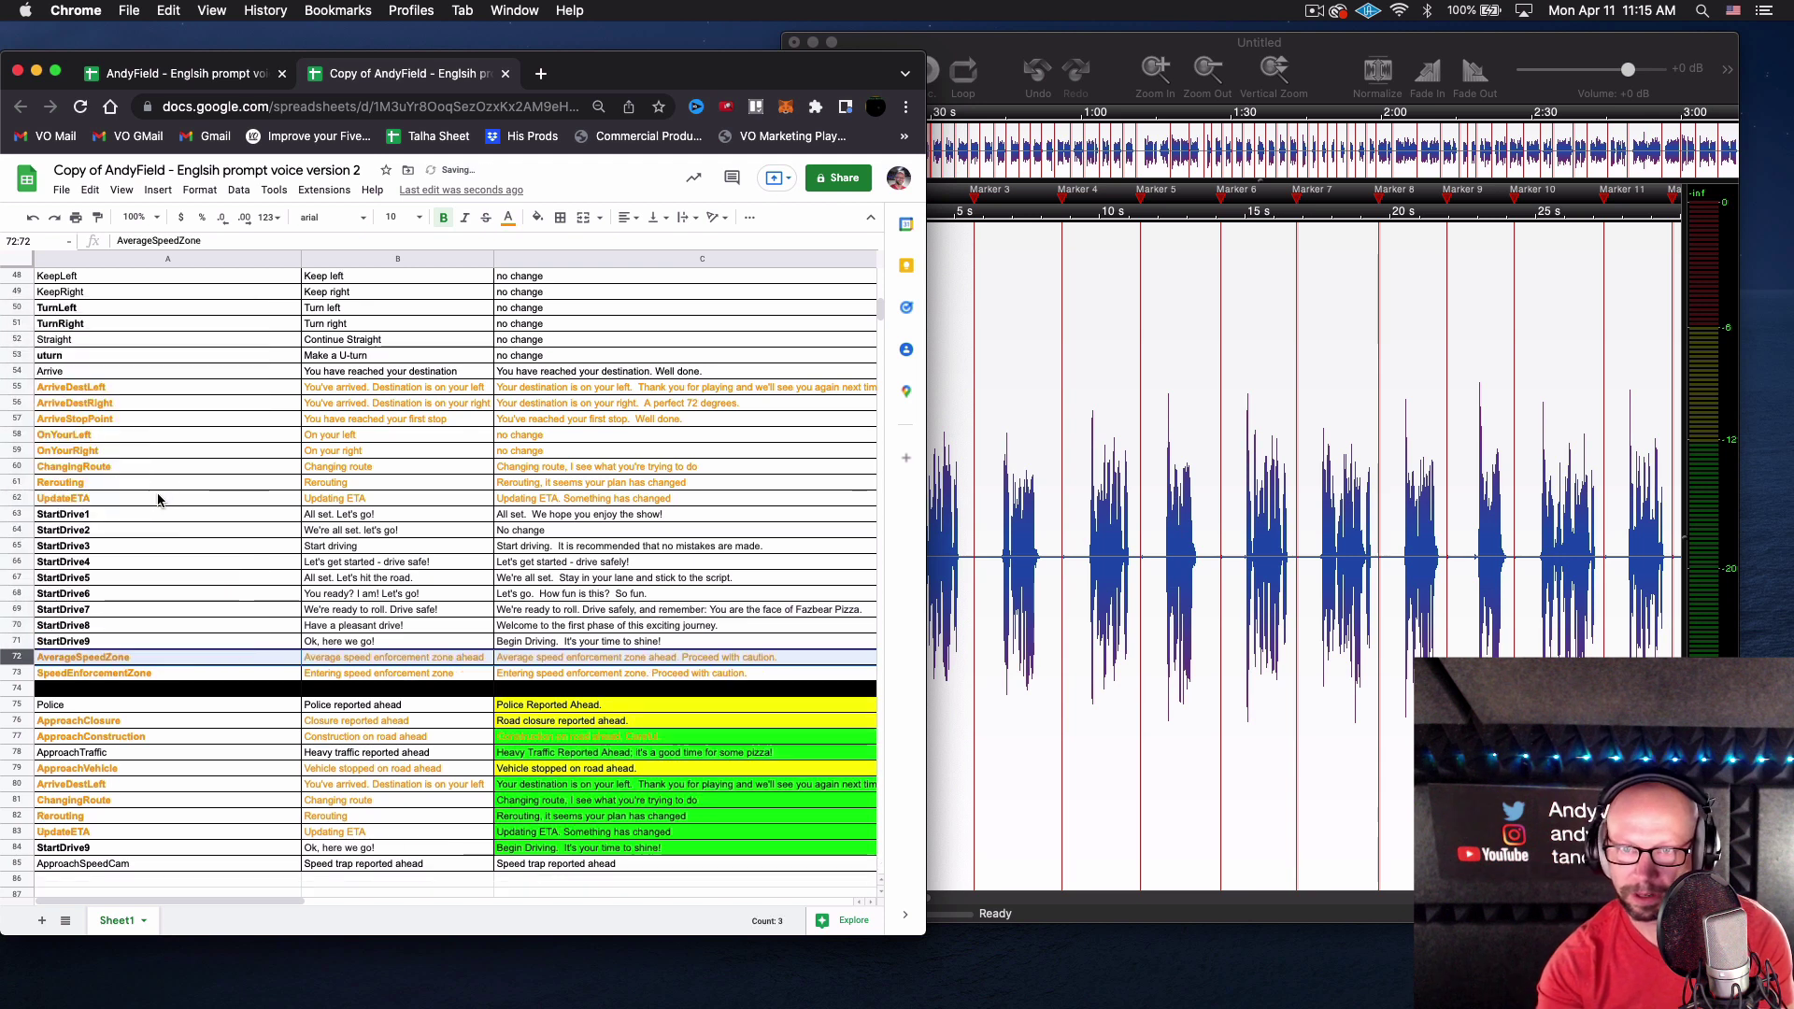
Insert an empty column before the file names and enter 1, 2 and 3 in A6 to A8
right_click(185, 266)
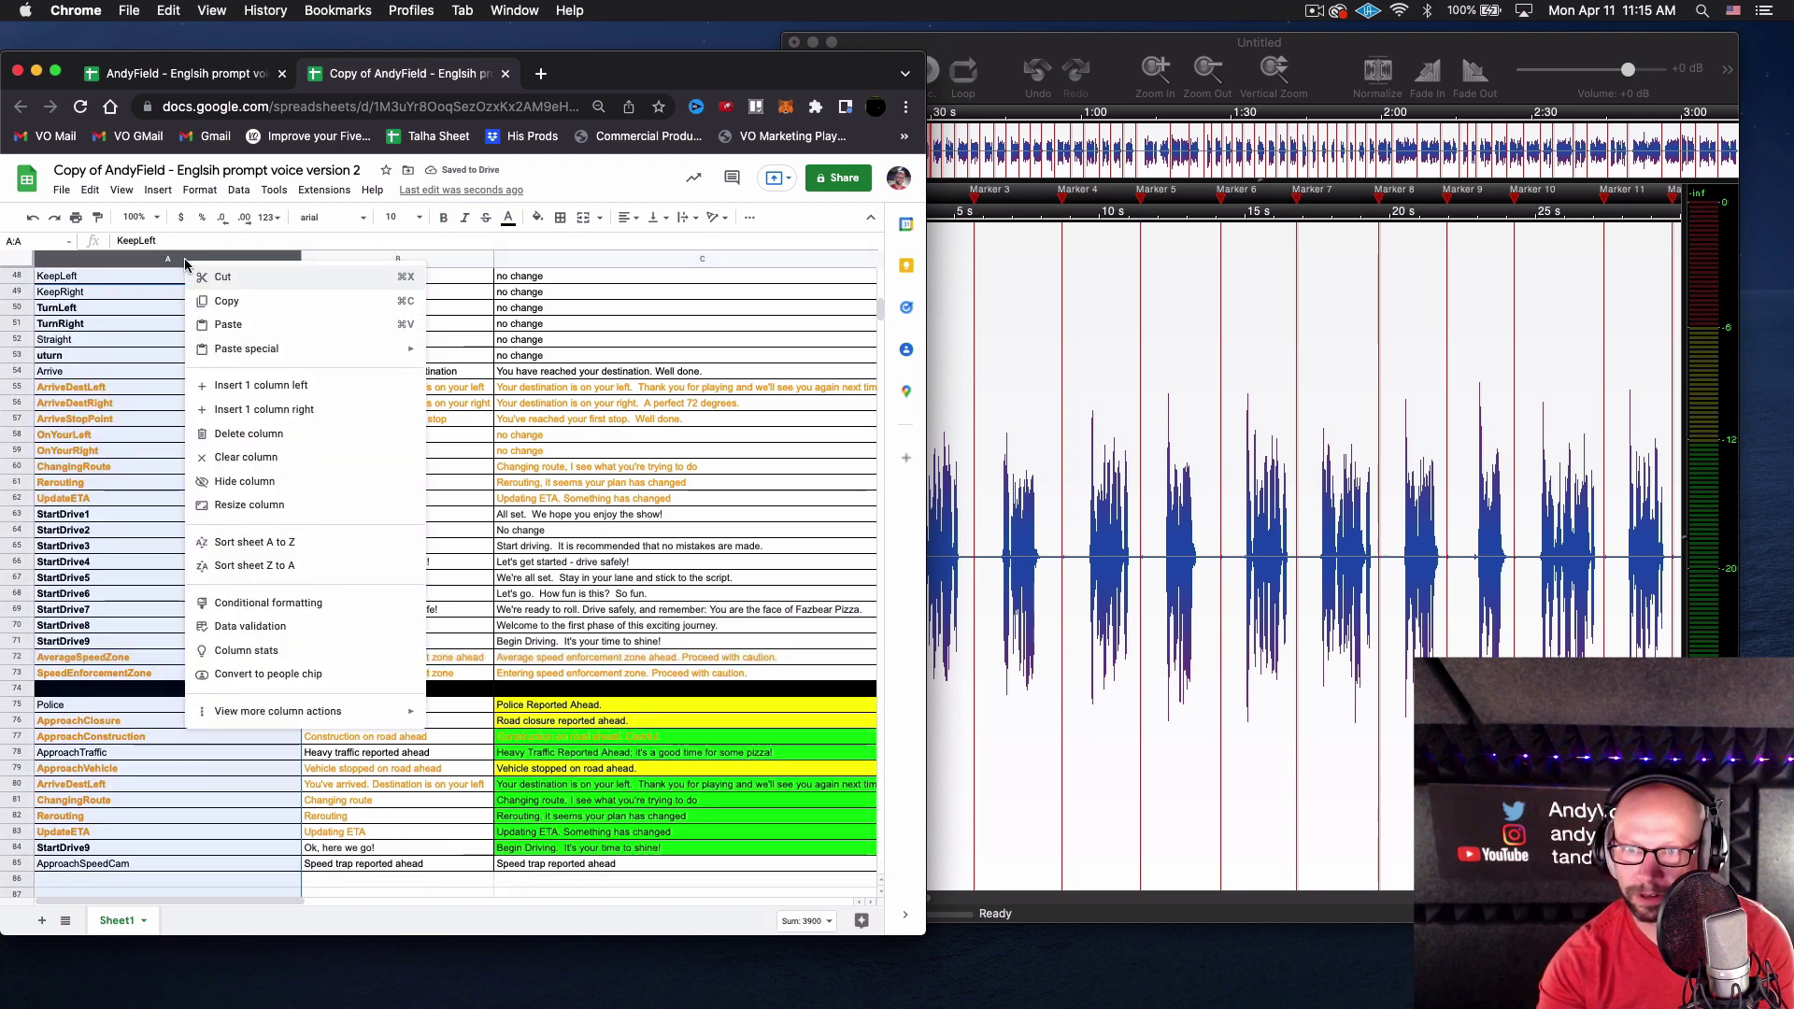
left_click(245, 384)
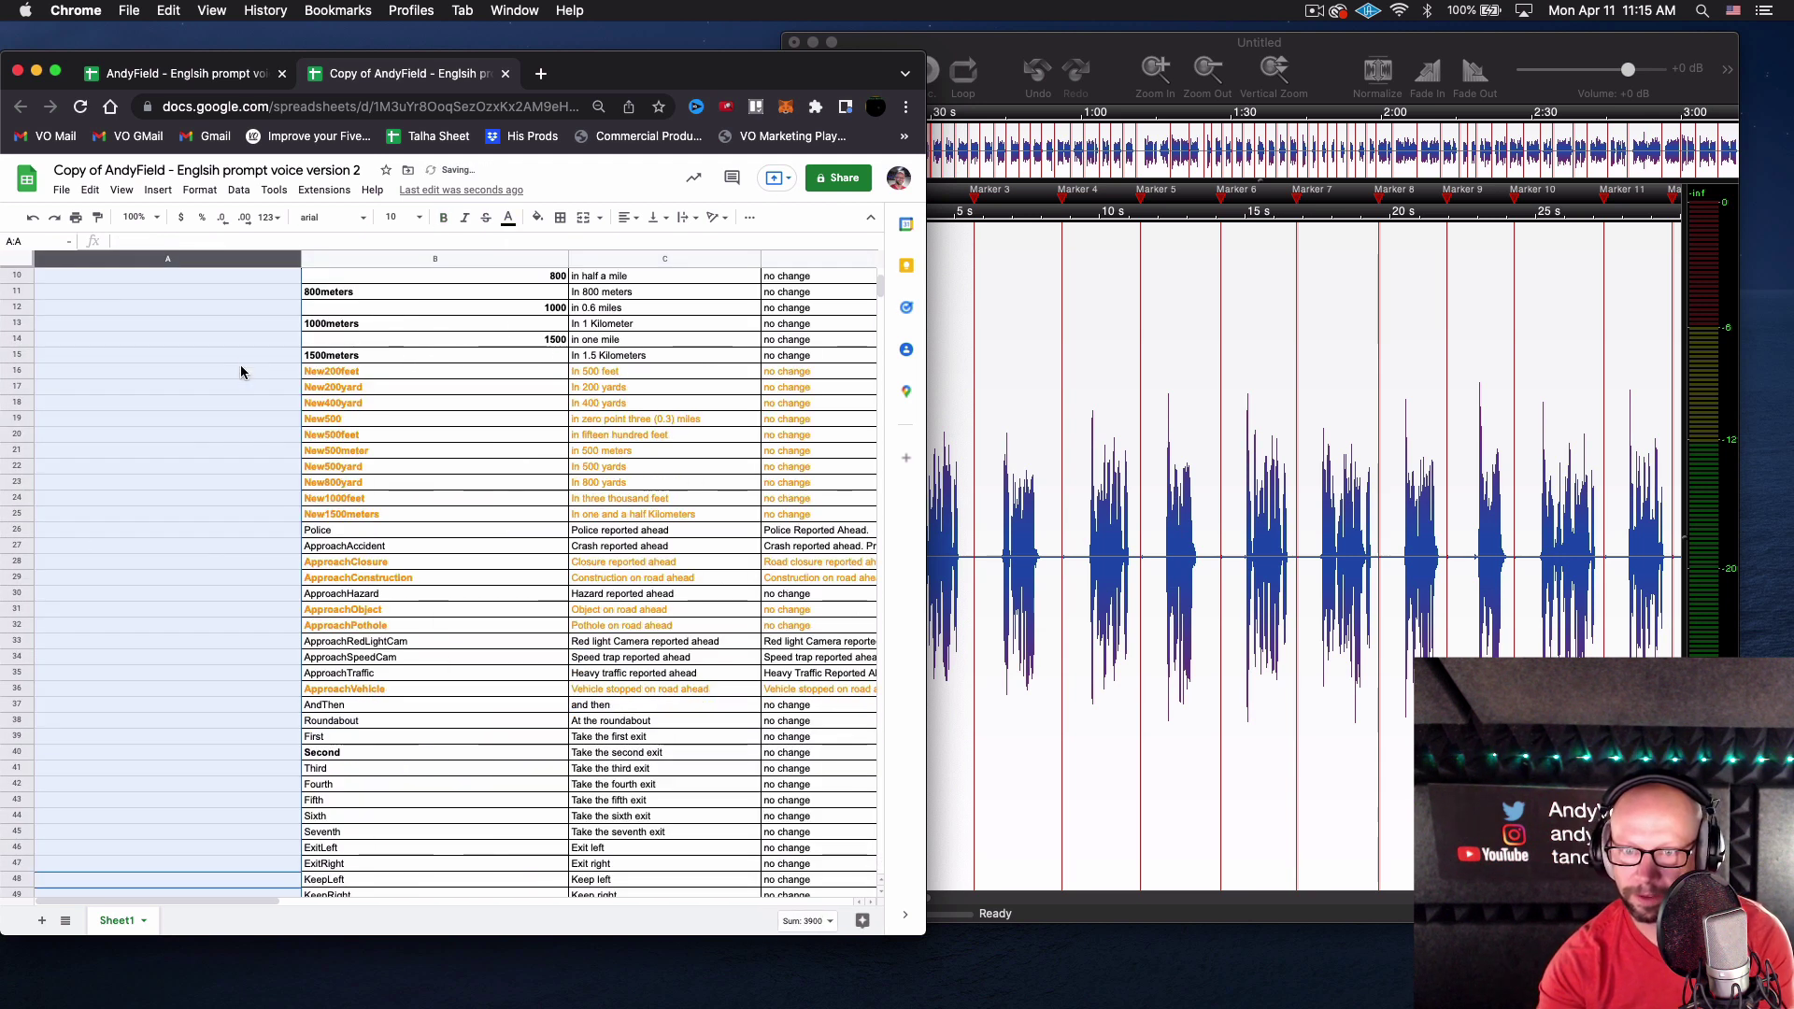
scroll(189, 424, "up", 3)
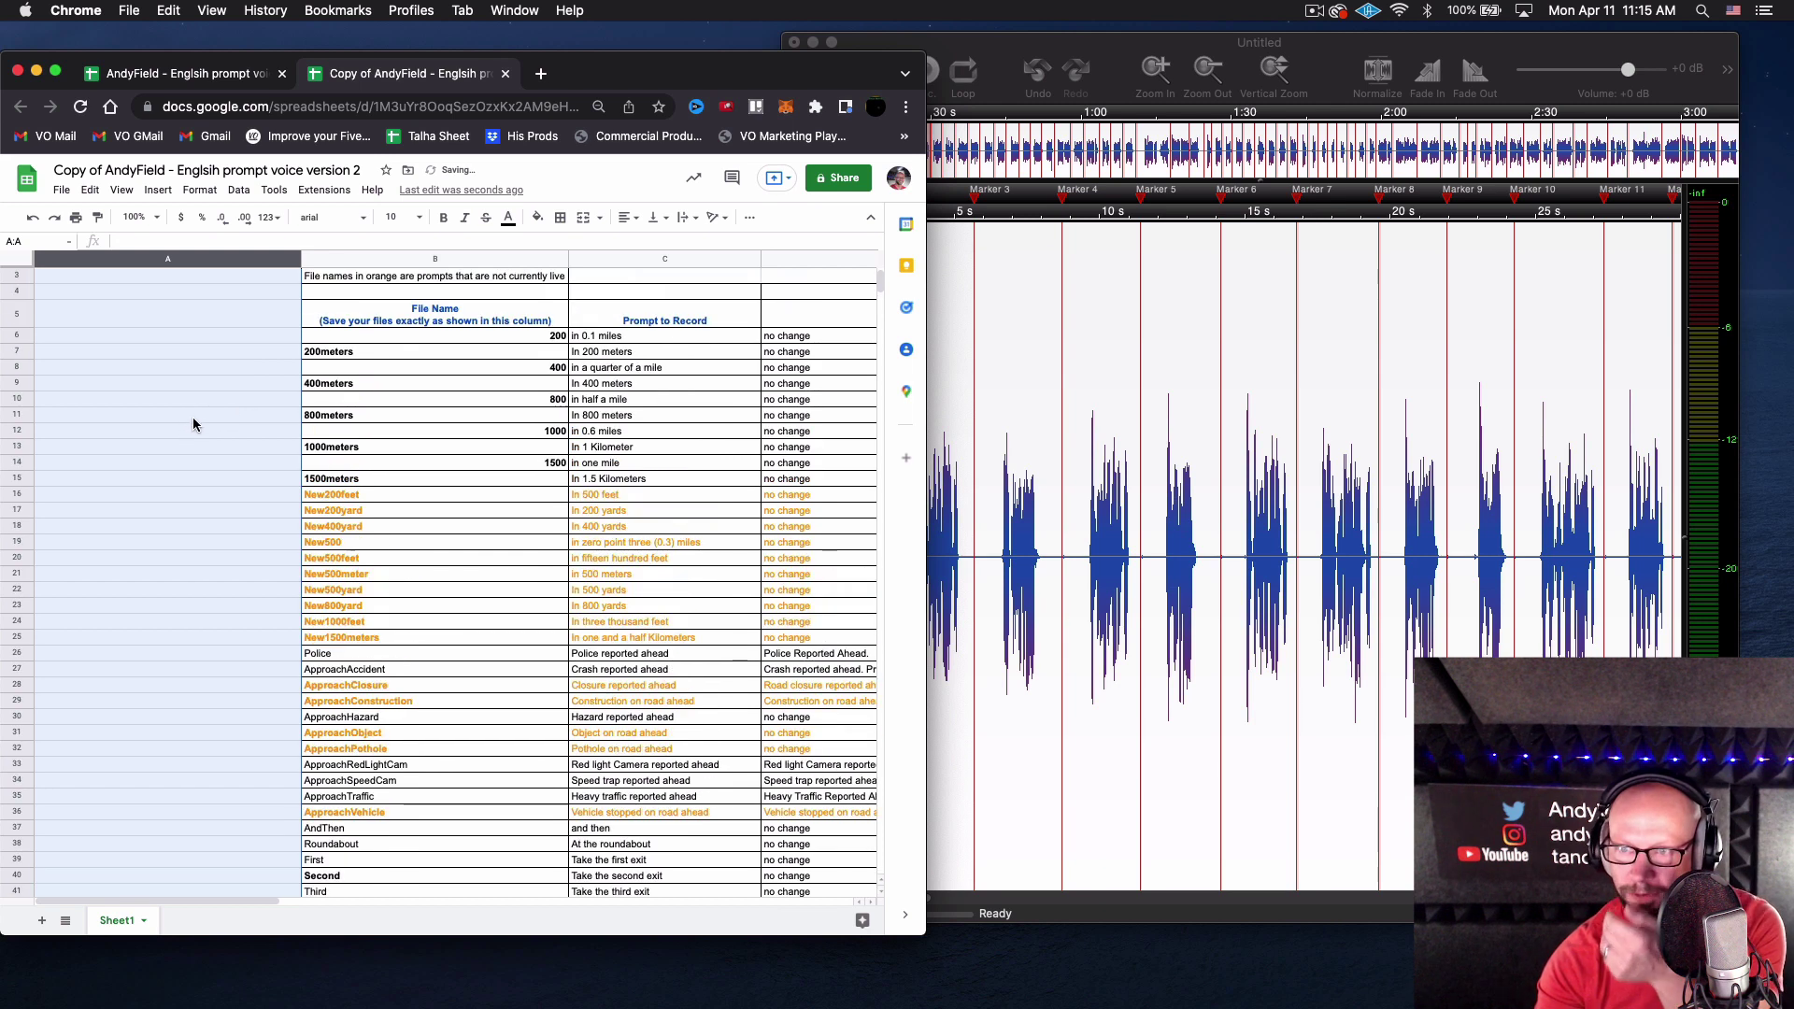
left_click(157, 369)
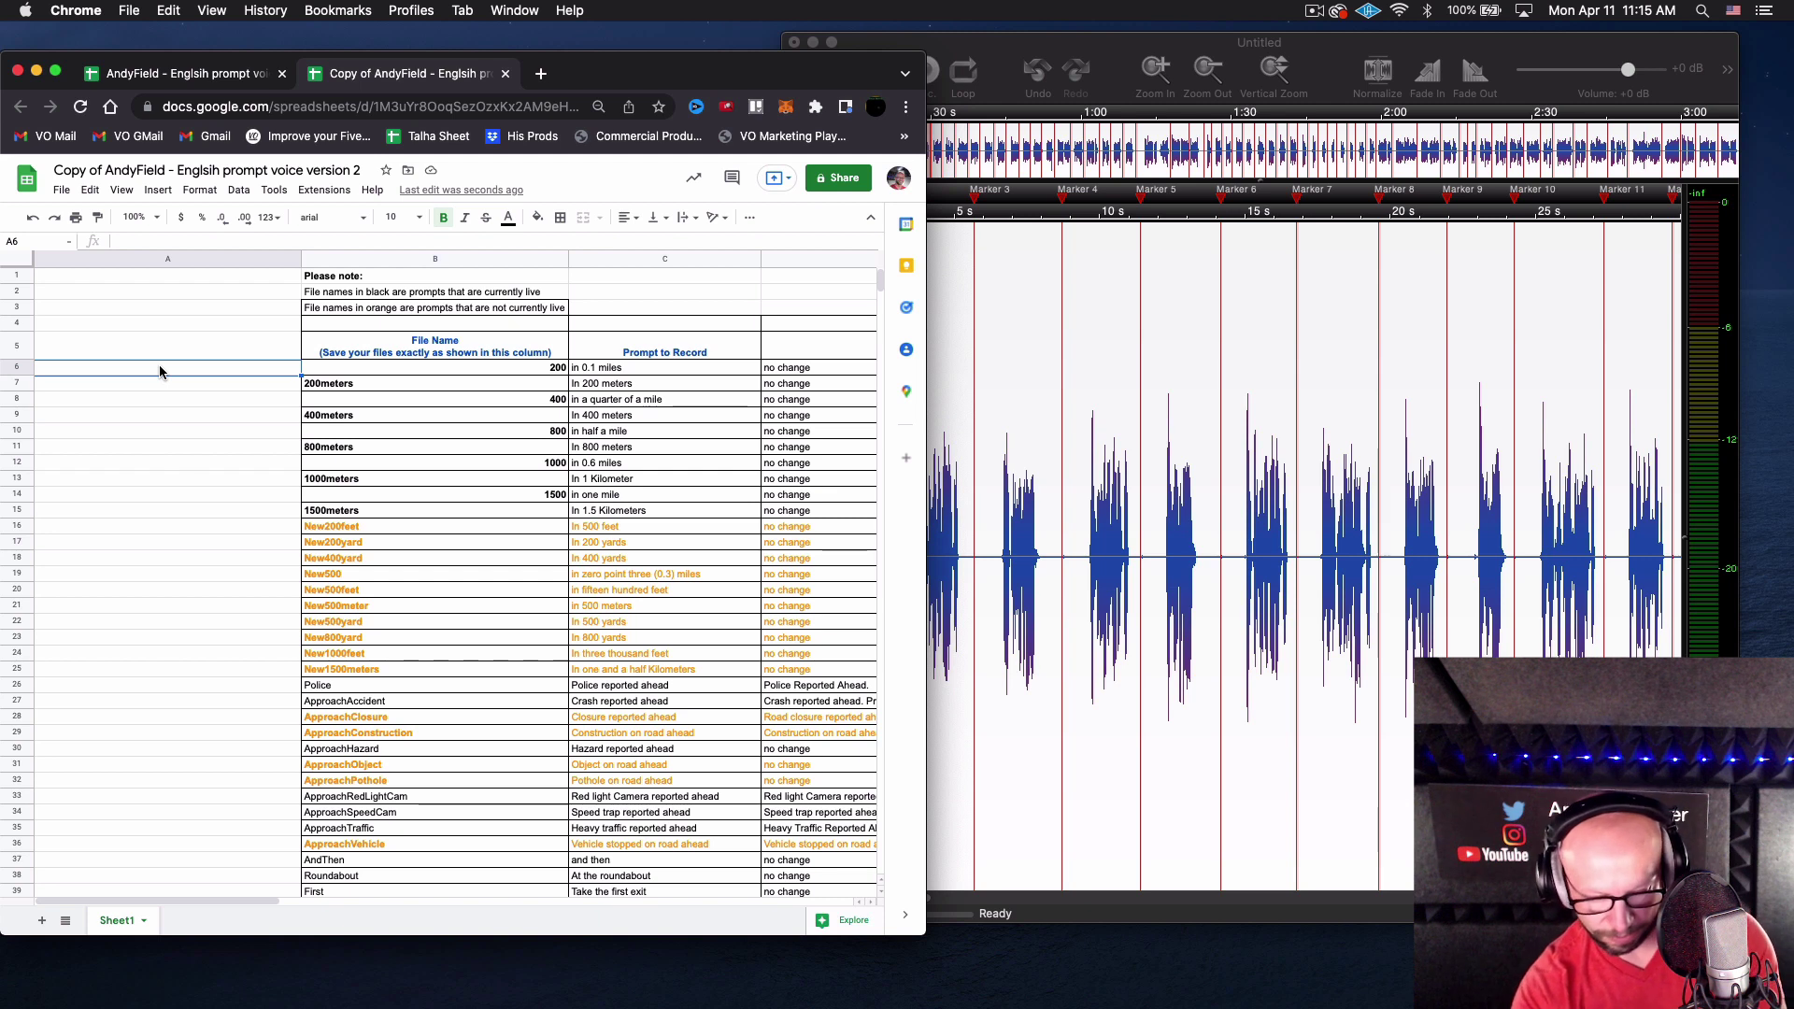
type("1")
key("Return")
type("2")
key("Return")
type("3")
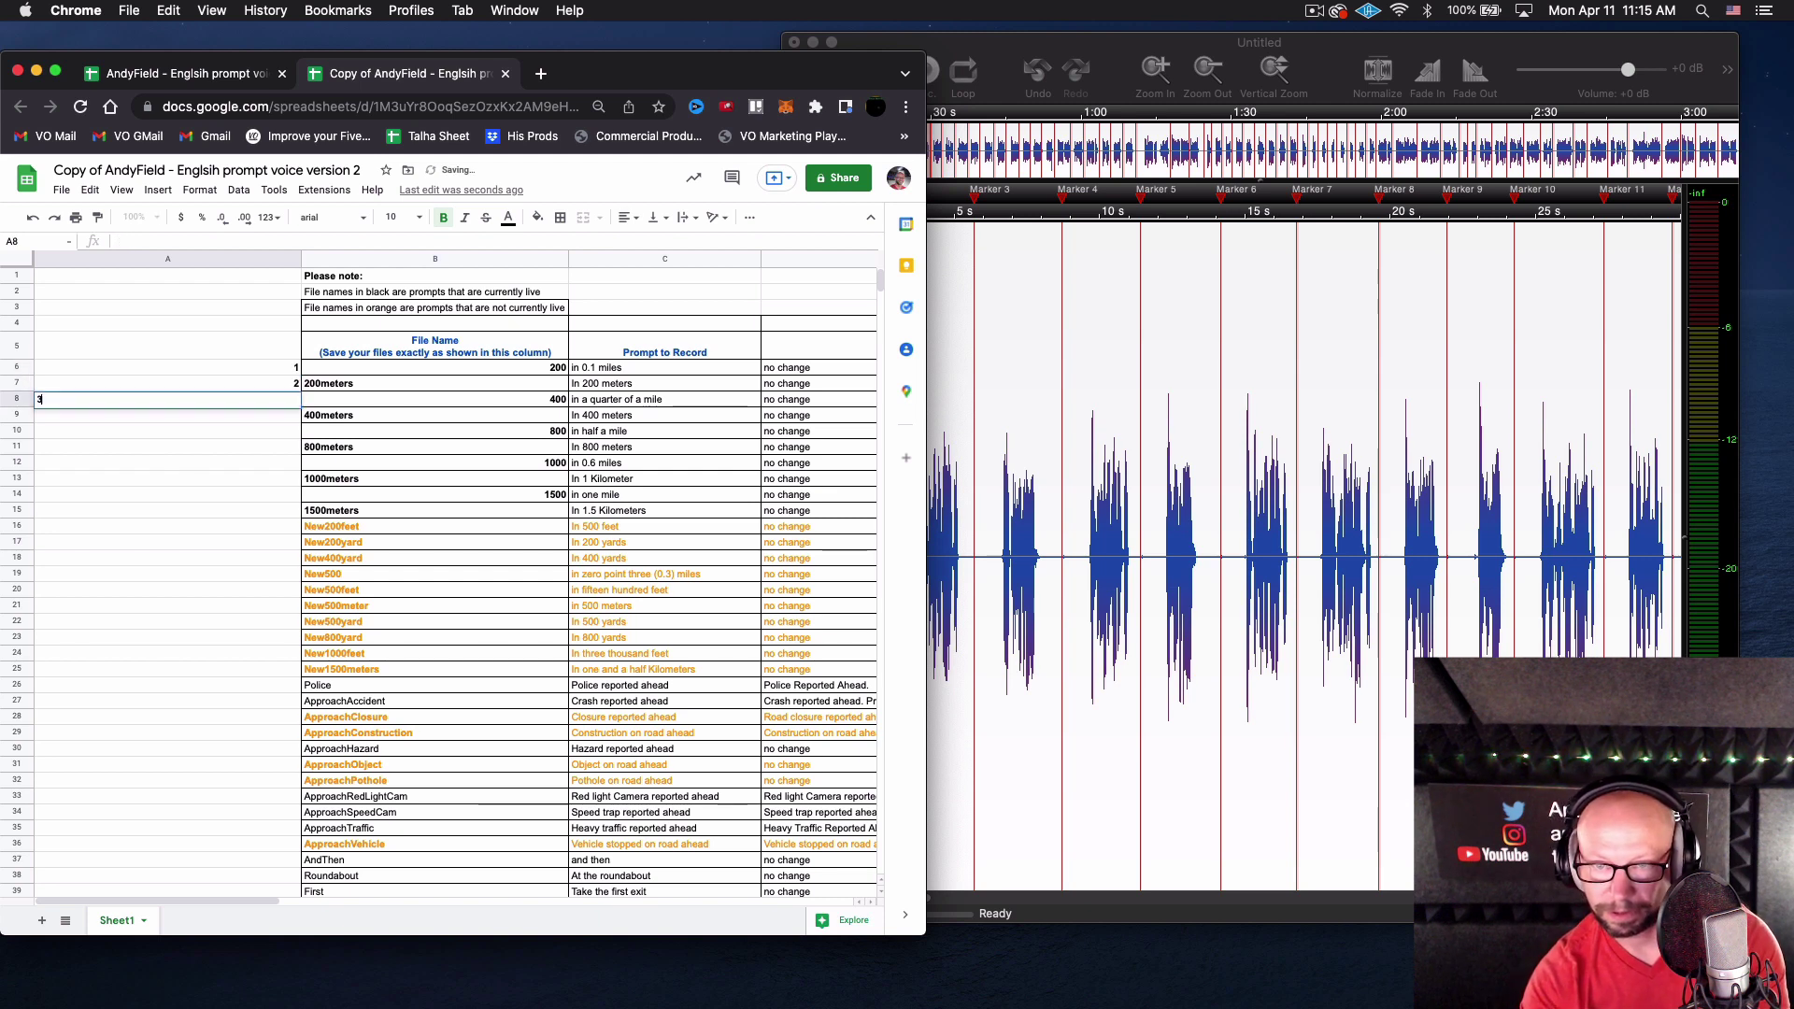
key("Return")
Extend the number series from A6:A8 down to A73, beside SpeedEnforcementZone
left_click(175, 374)
left_click_drag(175, 376, 173, 402)
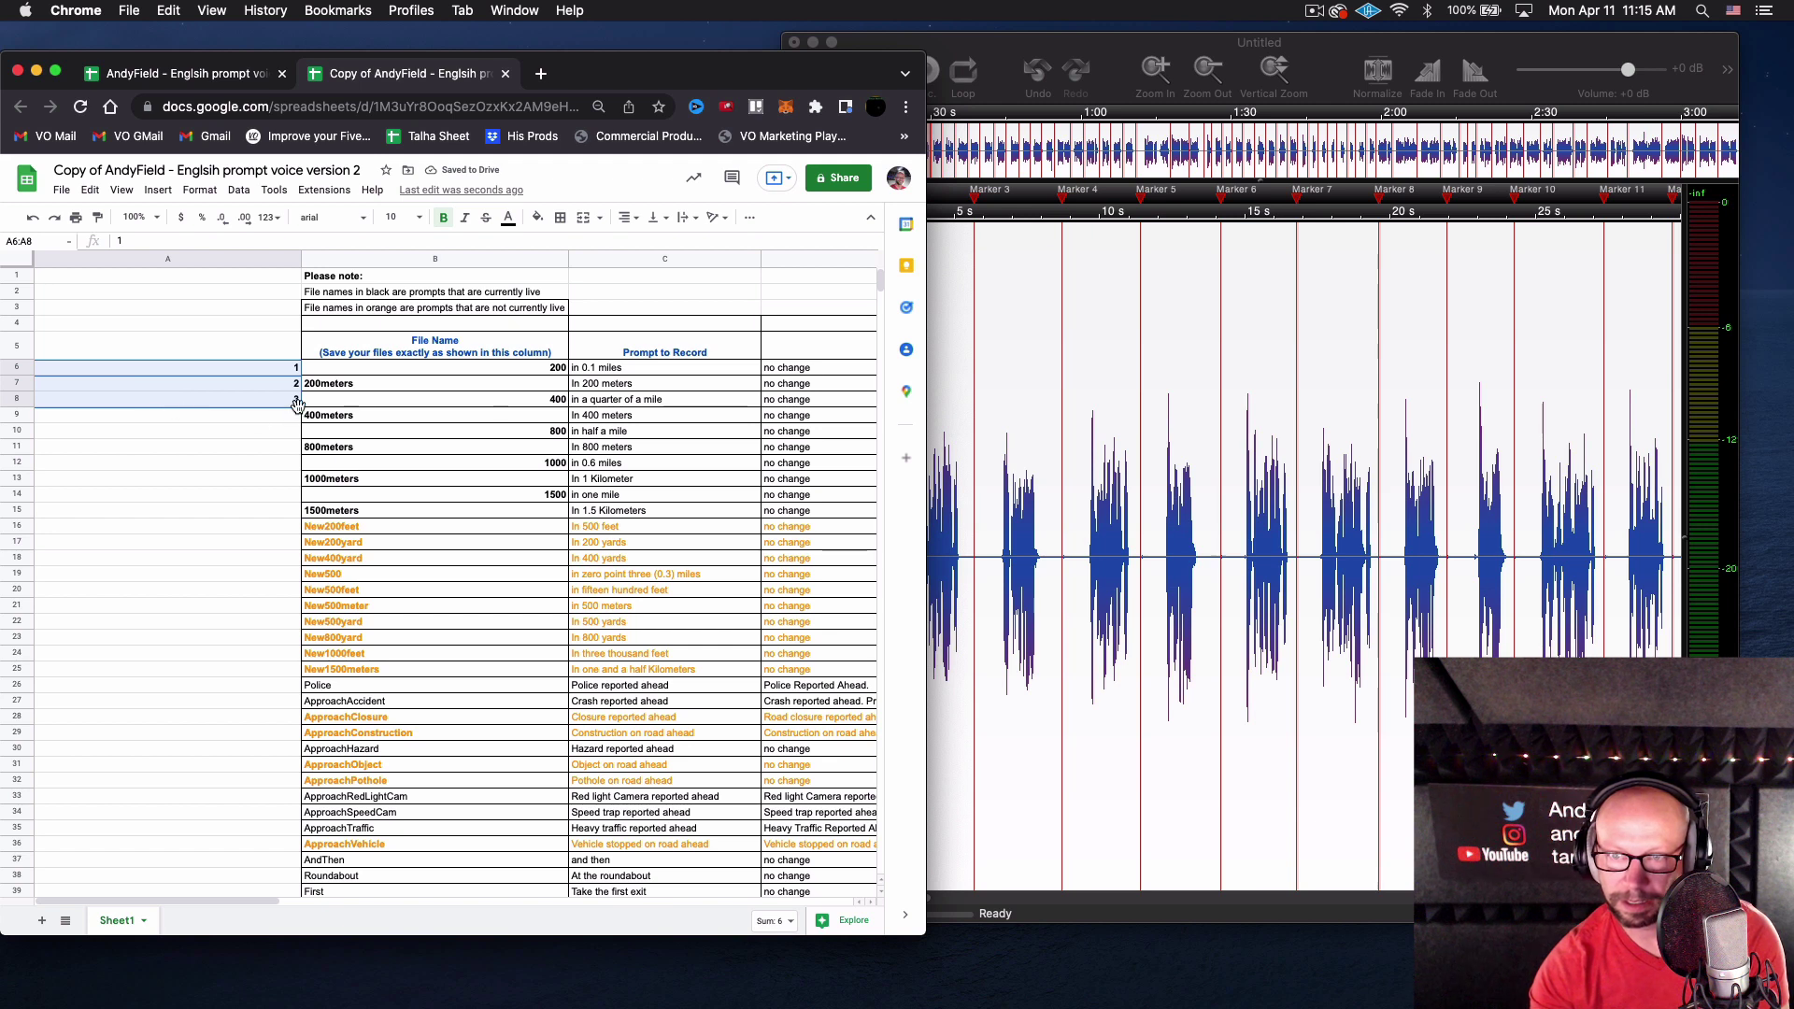
left_click_drag(298, 408, 289, 586)
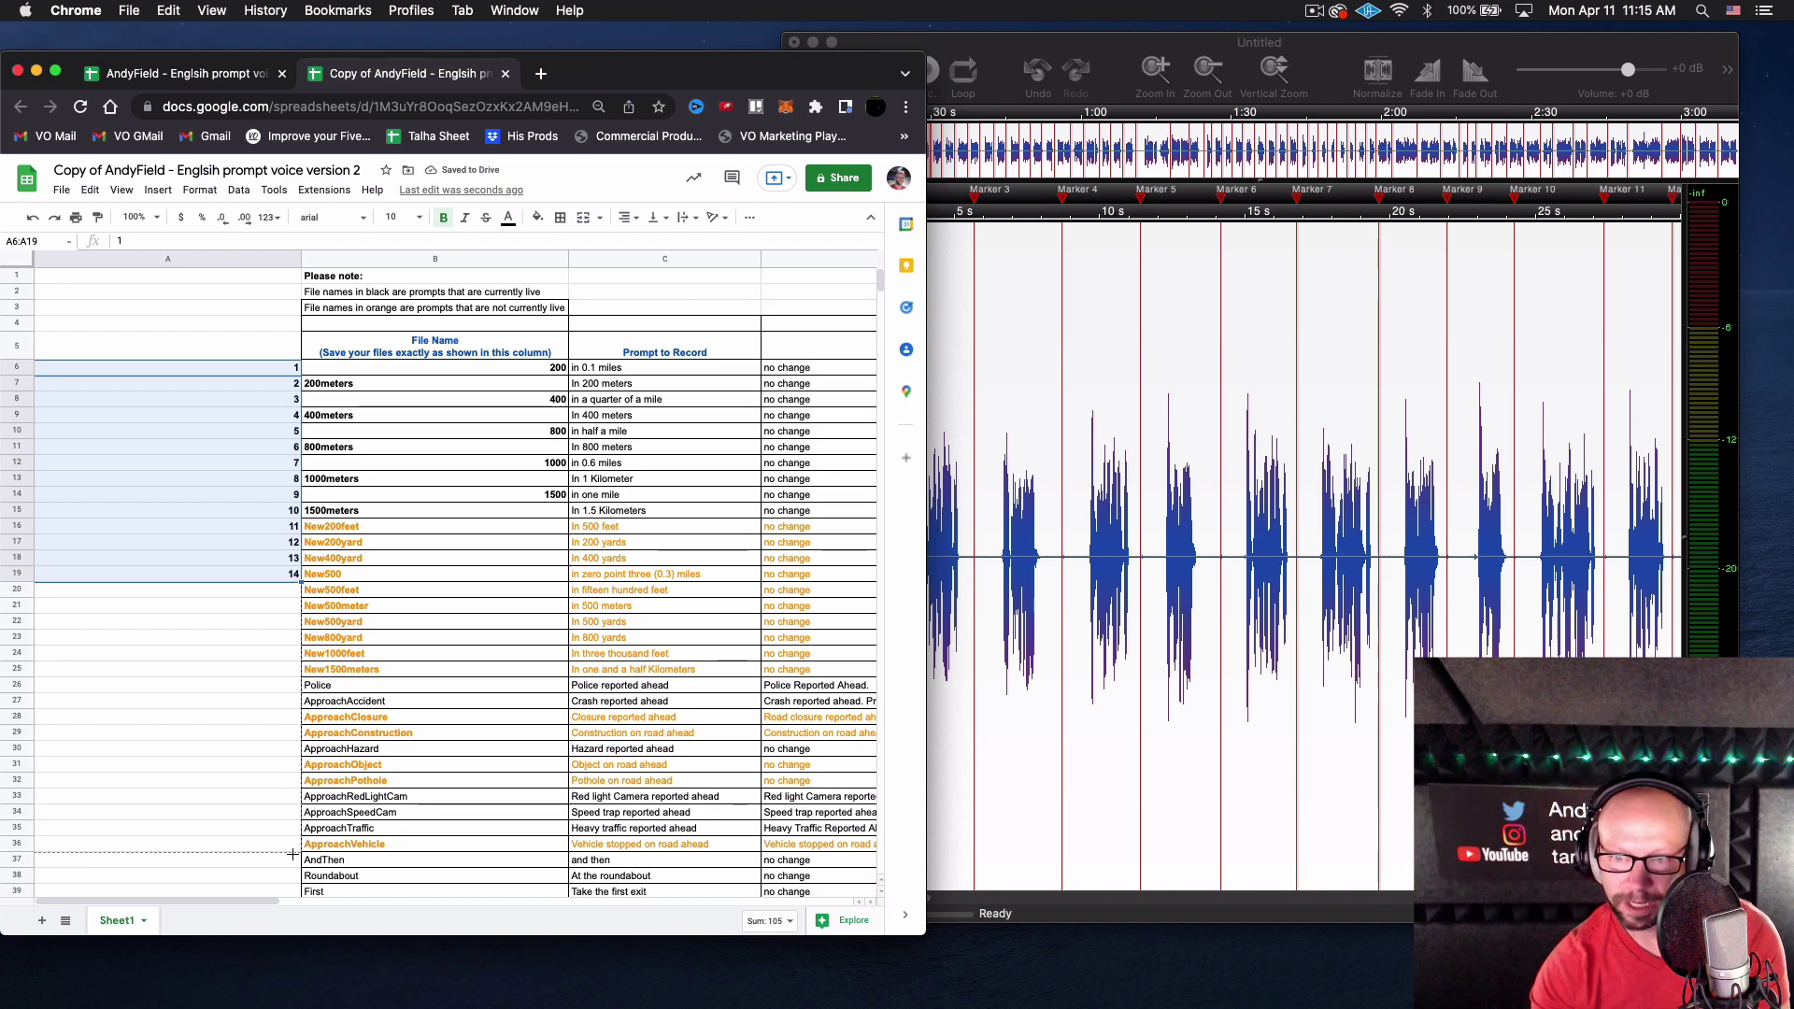
scroll(290, 897, "down", 15)
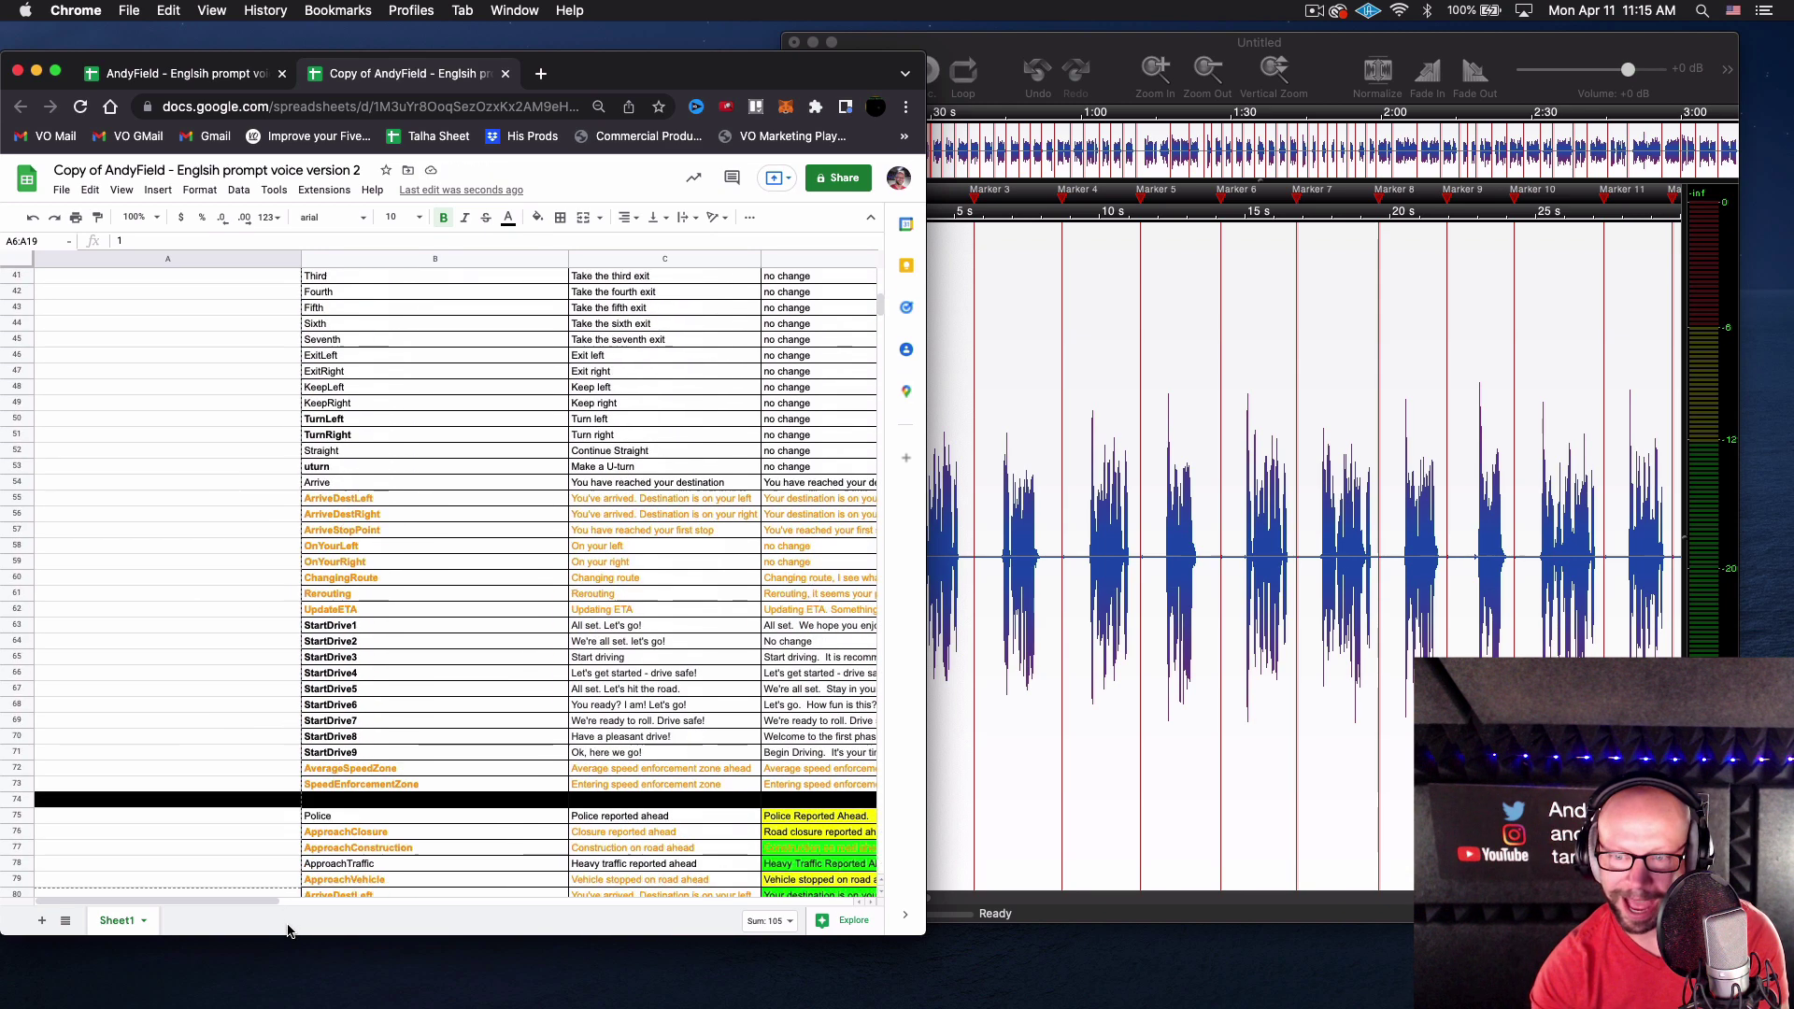
left_click_drag(292, 871, 304, 612)
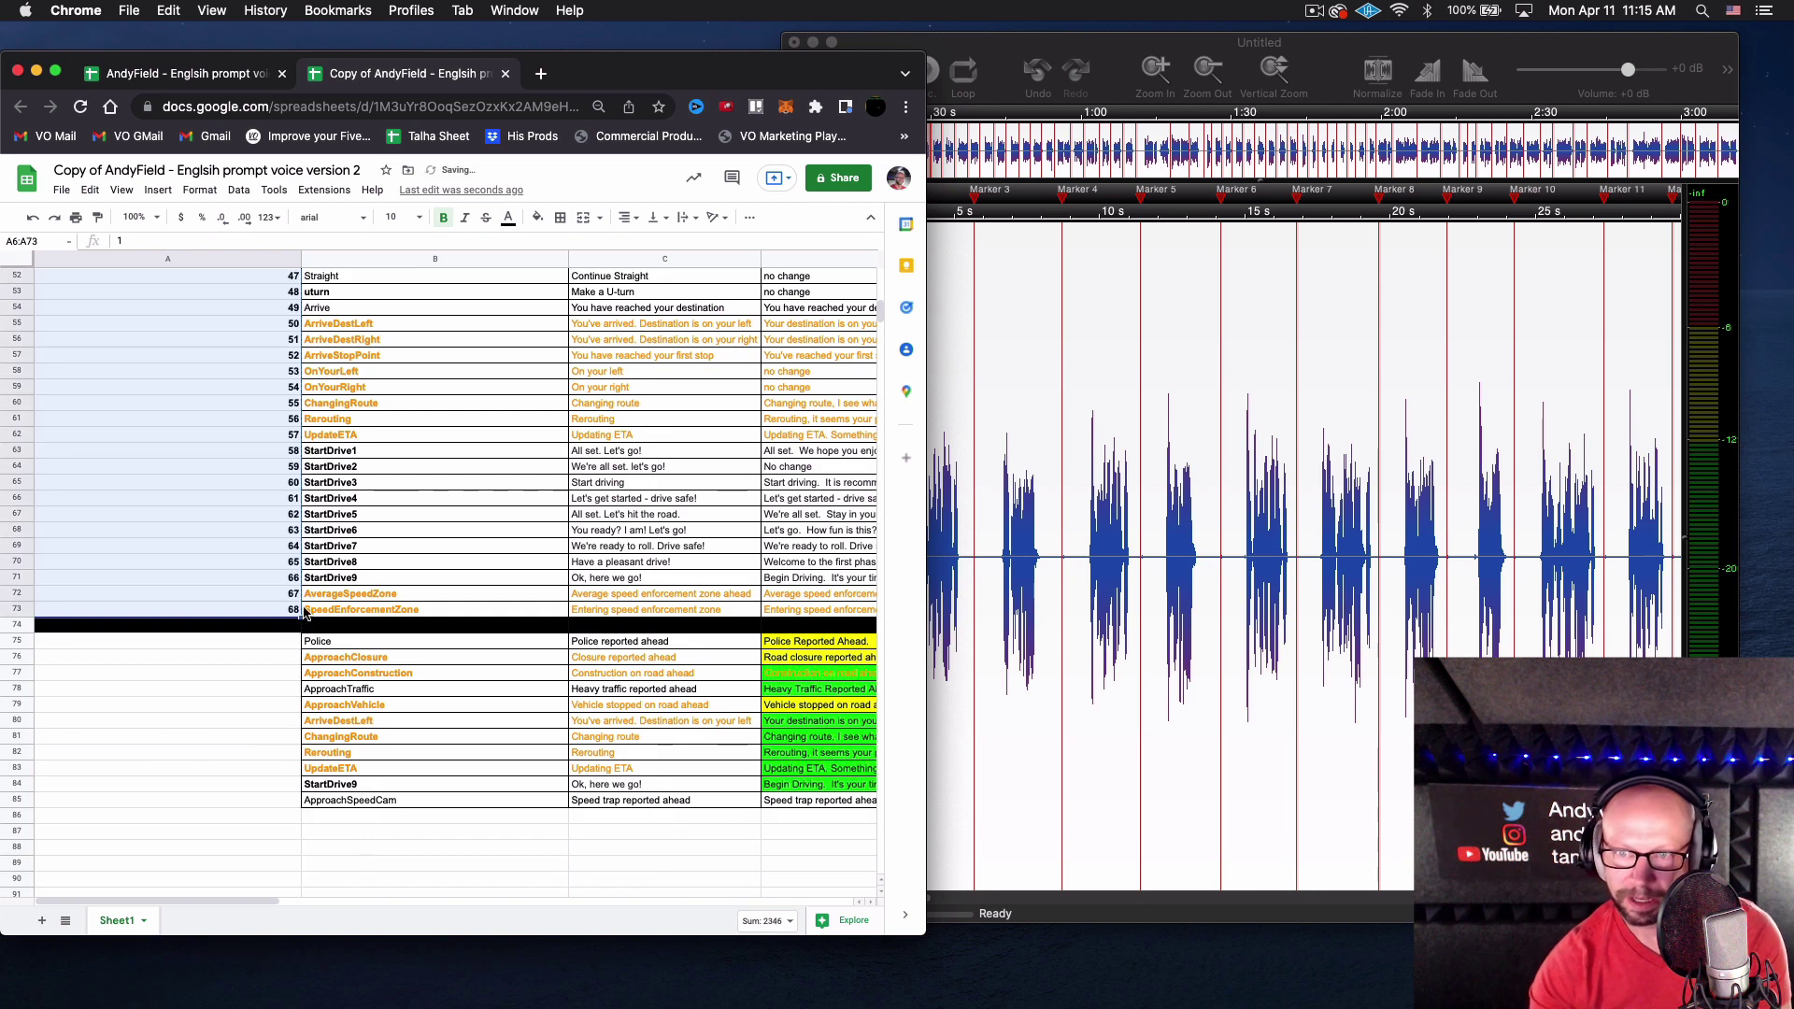
scroll(360, 626, "up", 5)
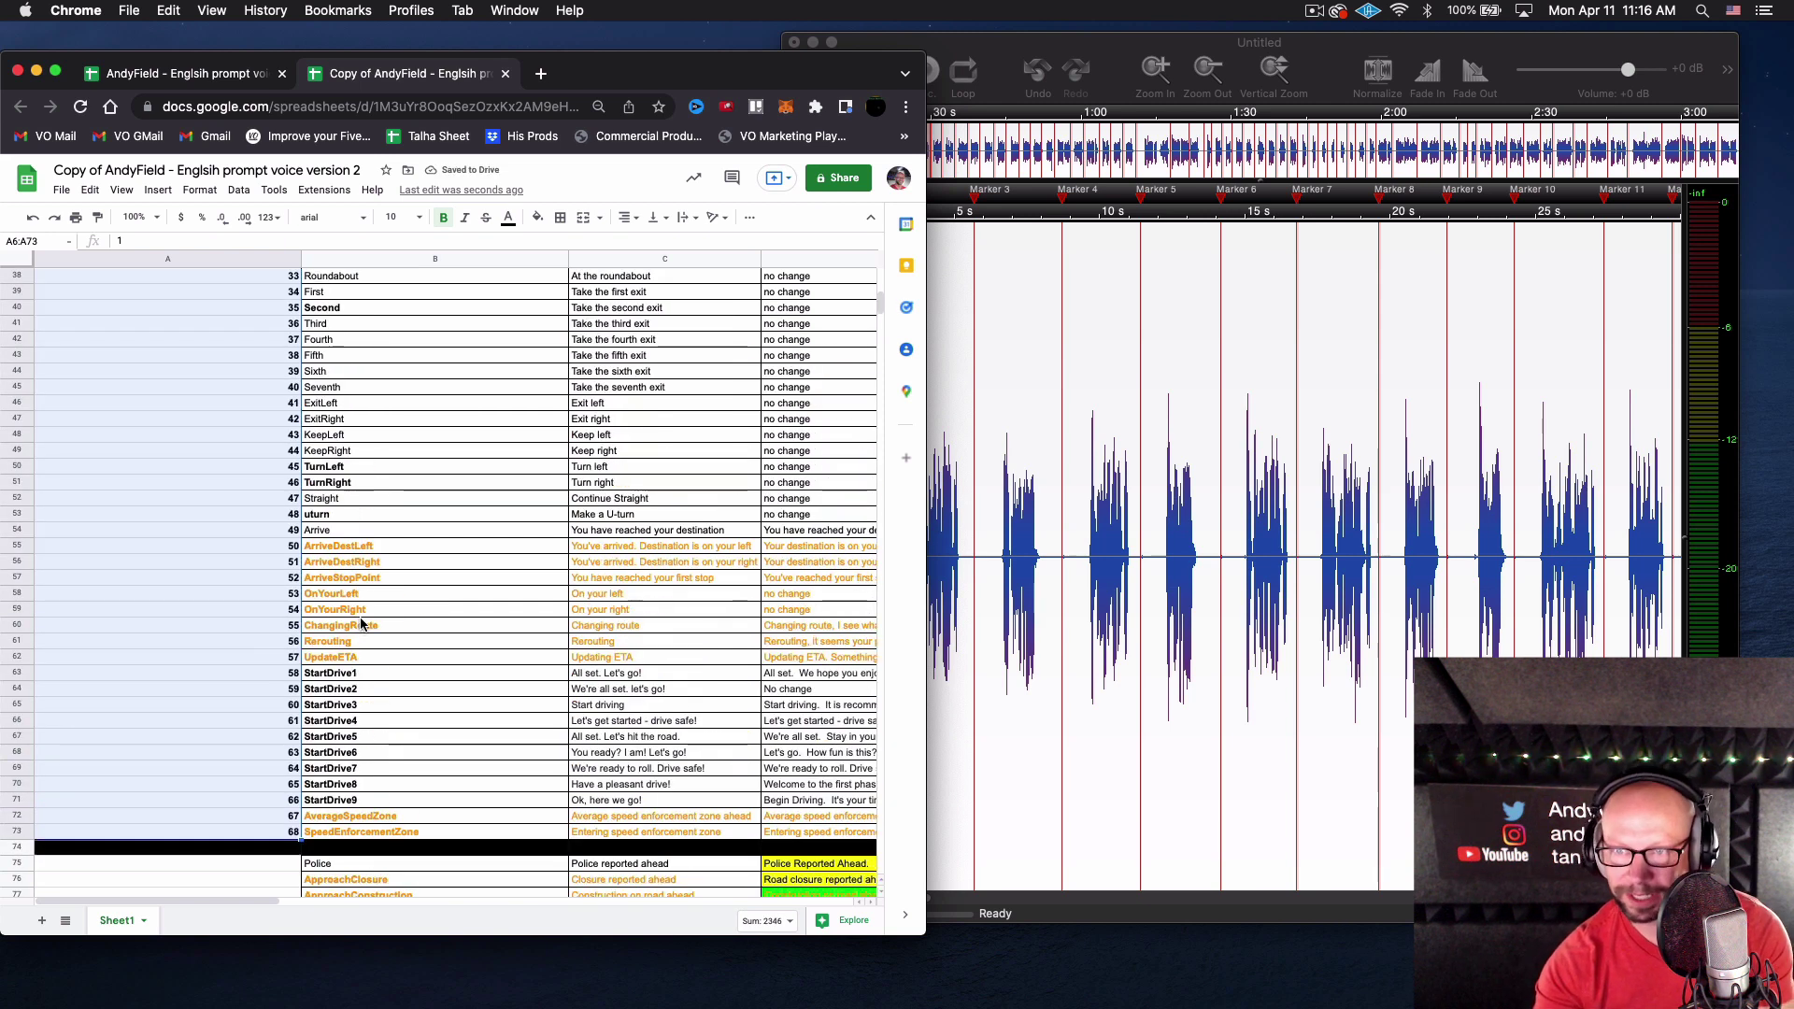
scroll(360, 624, "up", 2)
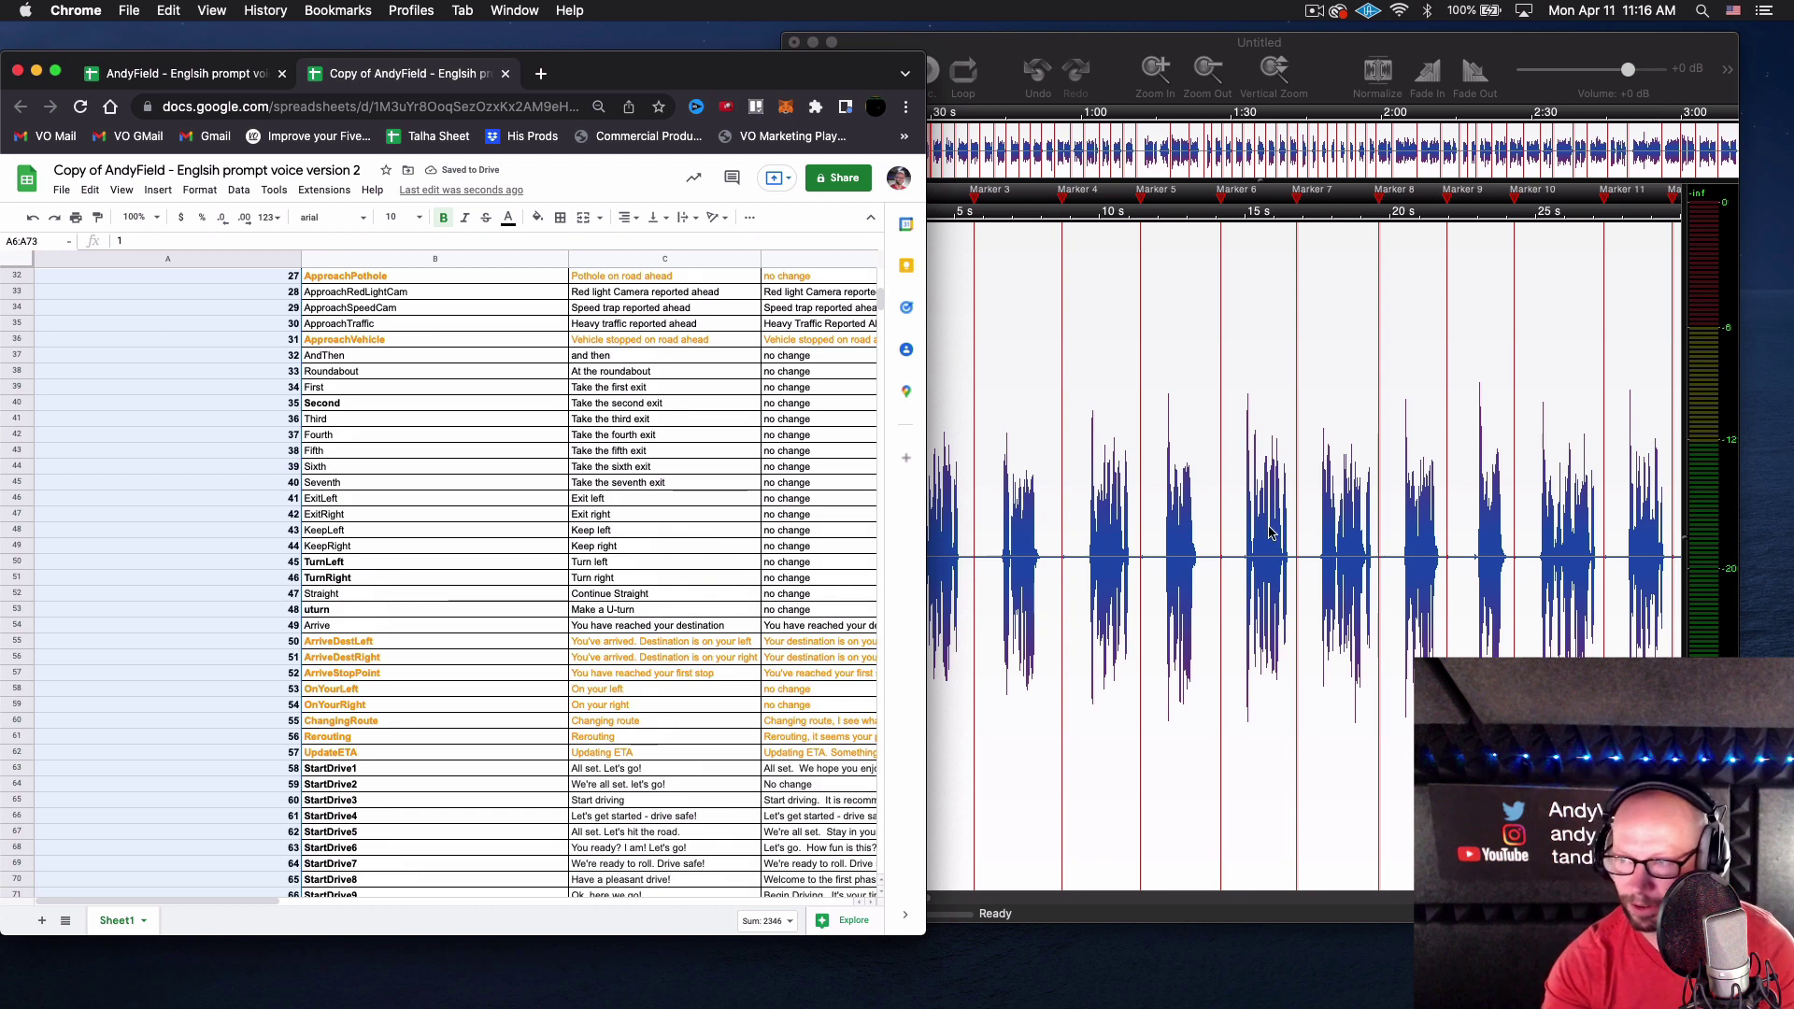
Switch to TwistedWave, open the list of markers and look through it from the first to the last marker
left_click(1087, 265)
left_click(310, 11)
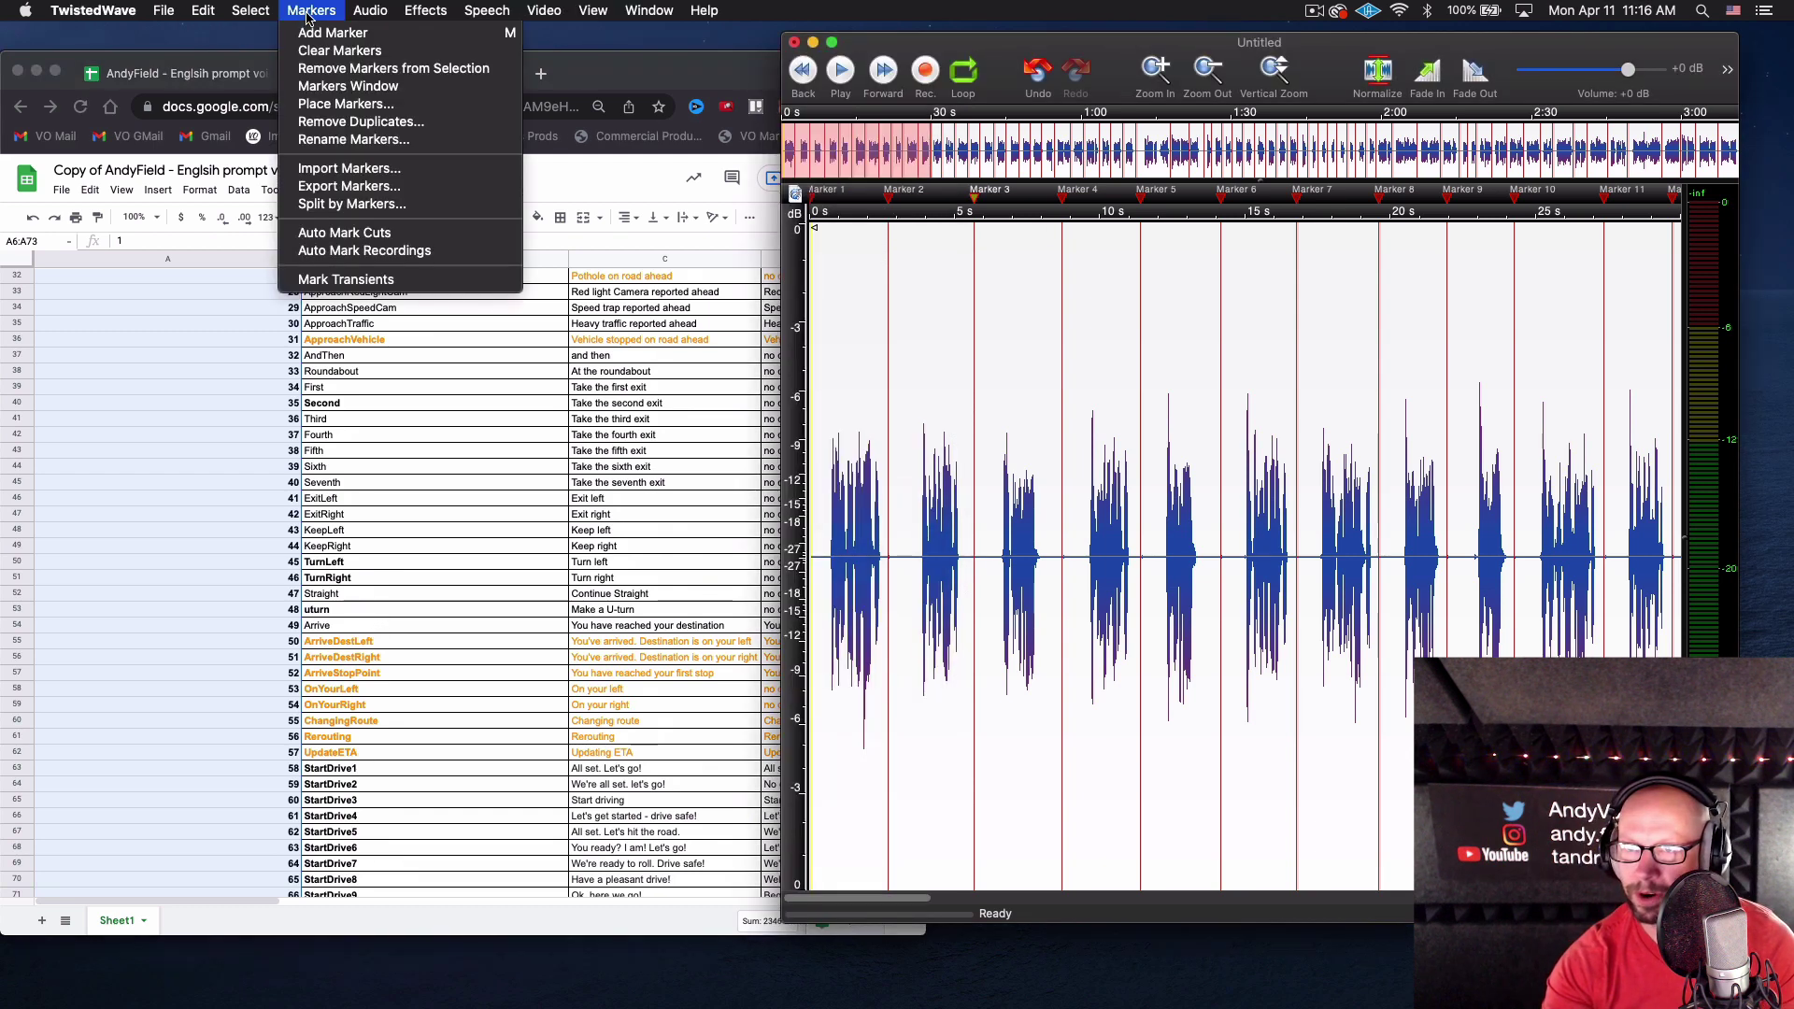
left_click(332, 86)
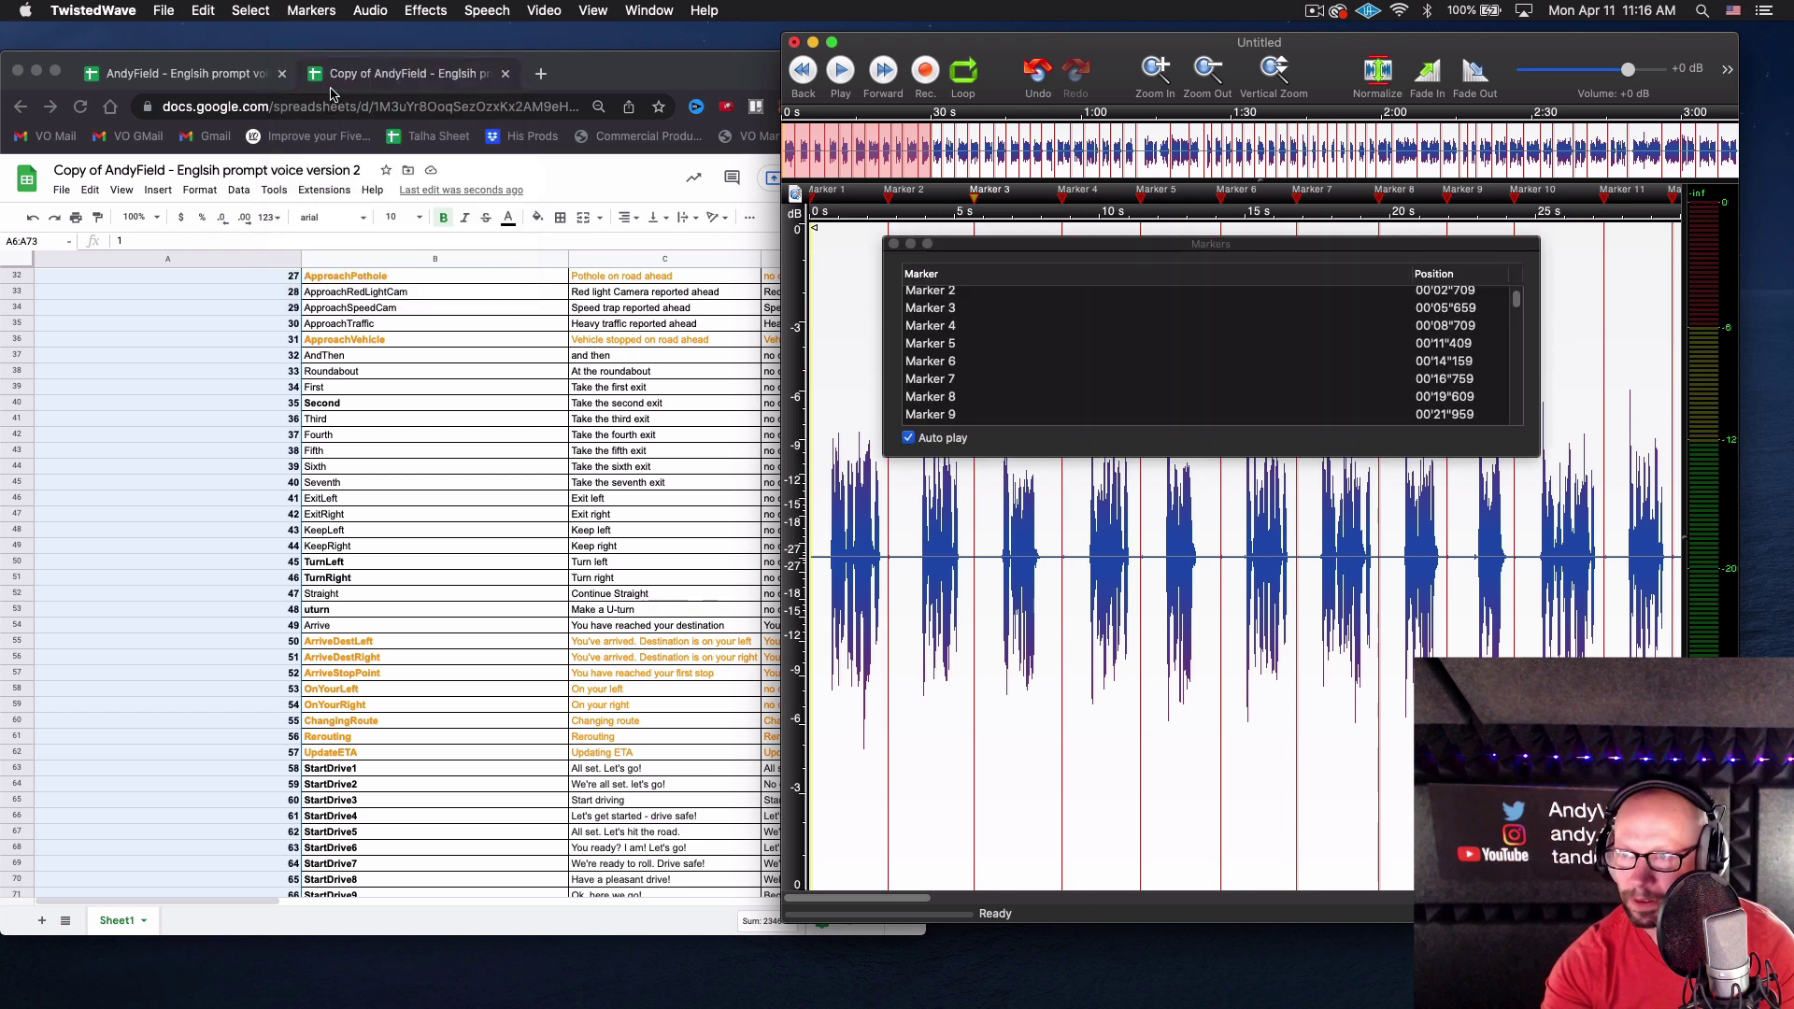
scroll(978, 361, "down", 20)
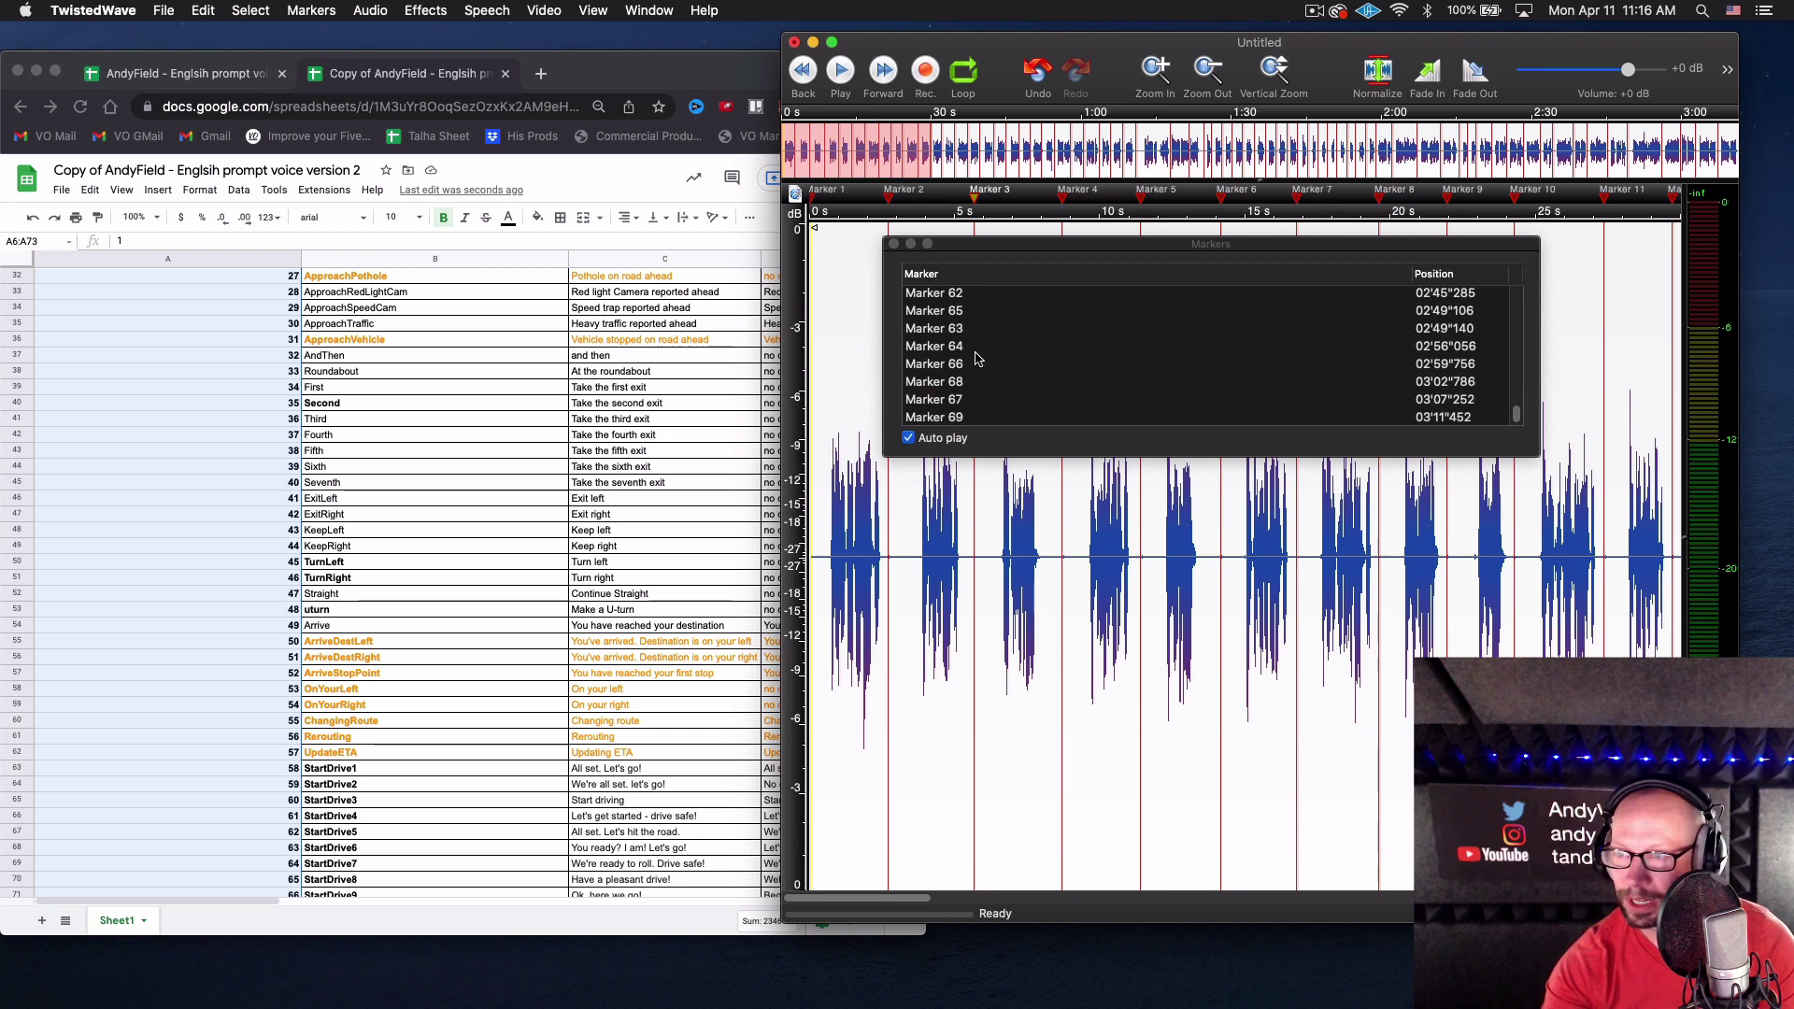
scroll(977, 360, "up", 20)
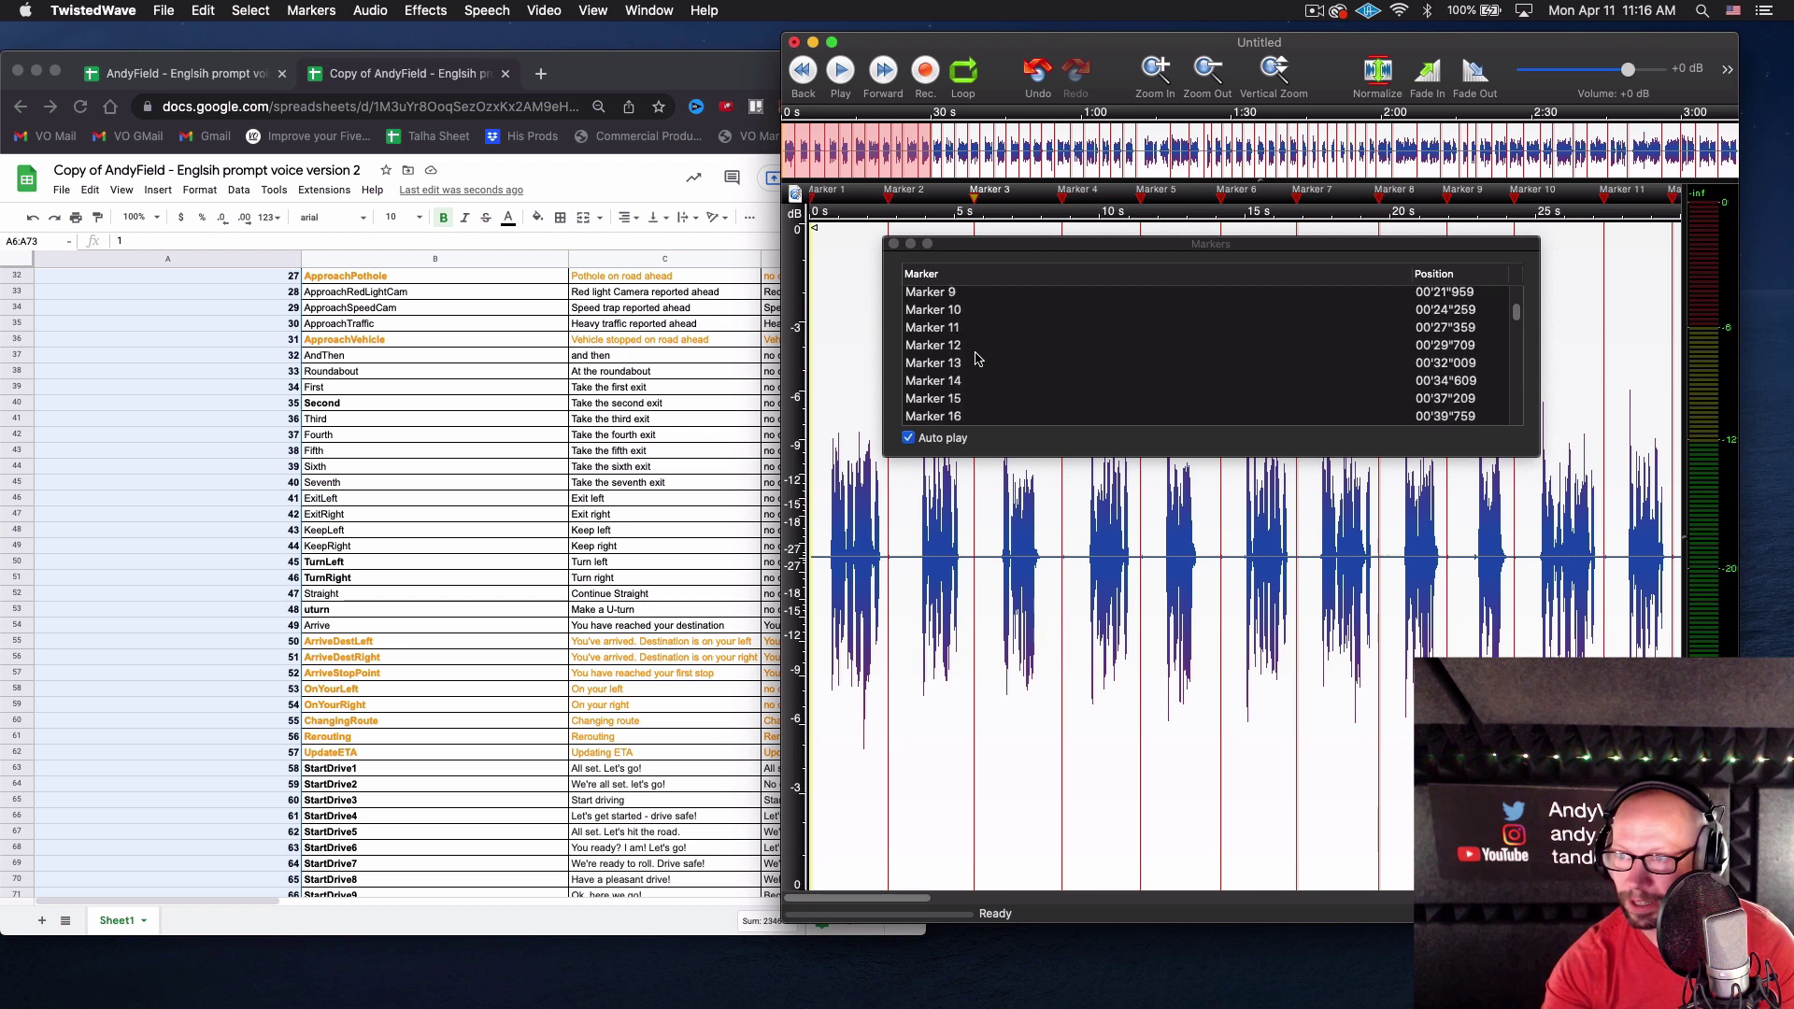
scroll(978, 360, "up", 3)
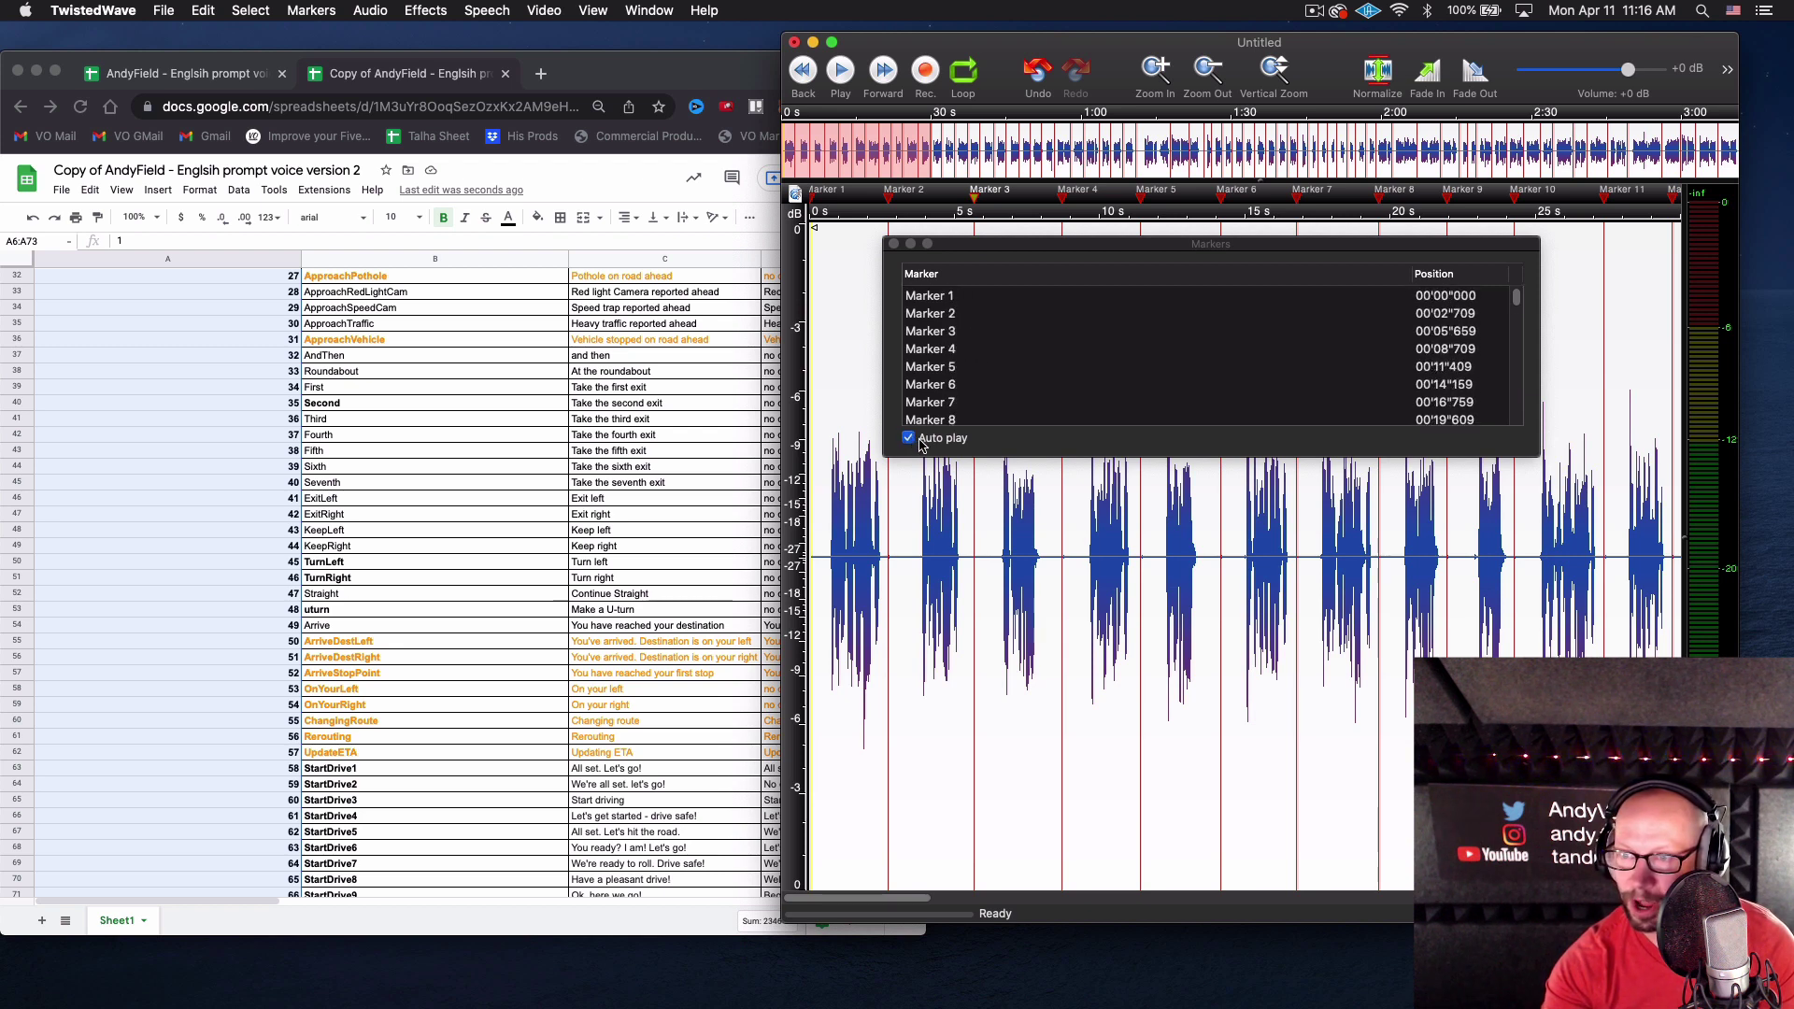
Play Markers 1 to 8 in turn and compare each with the prompts listed in the spreadsheet from "in 0.1 miles" onward
scroll(449, 575, "up", 10)
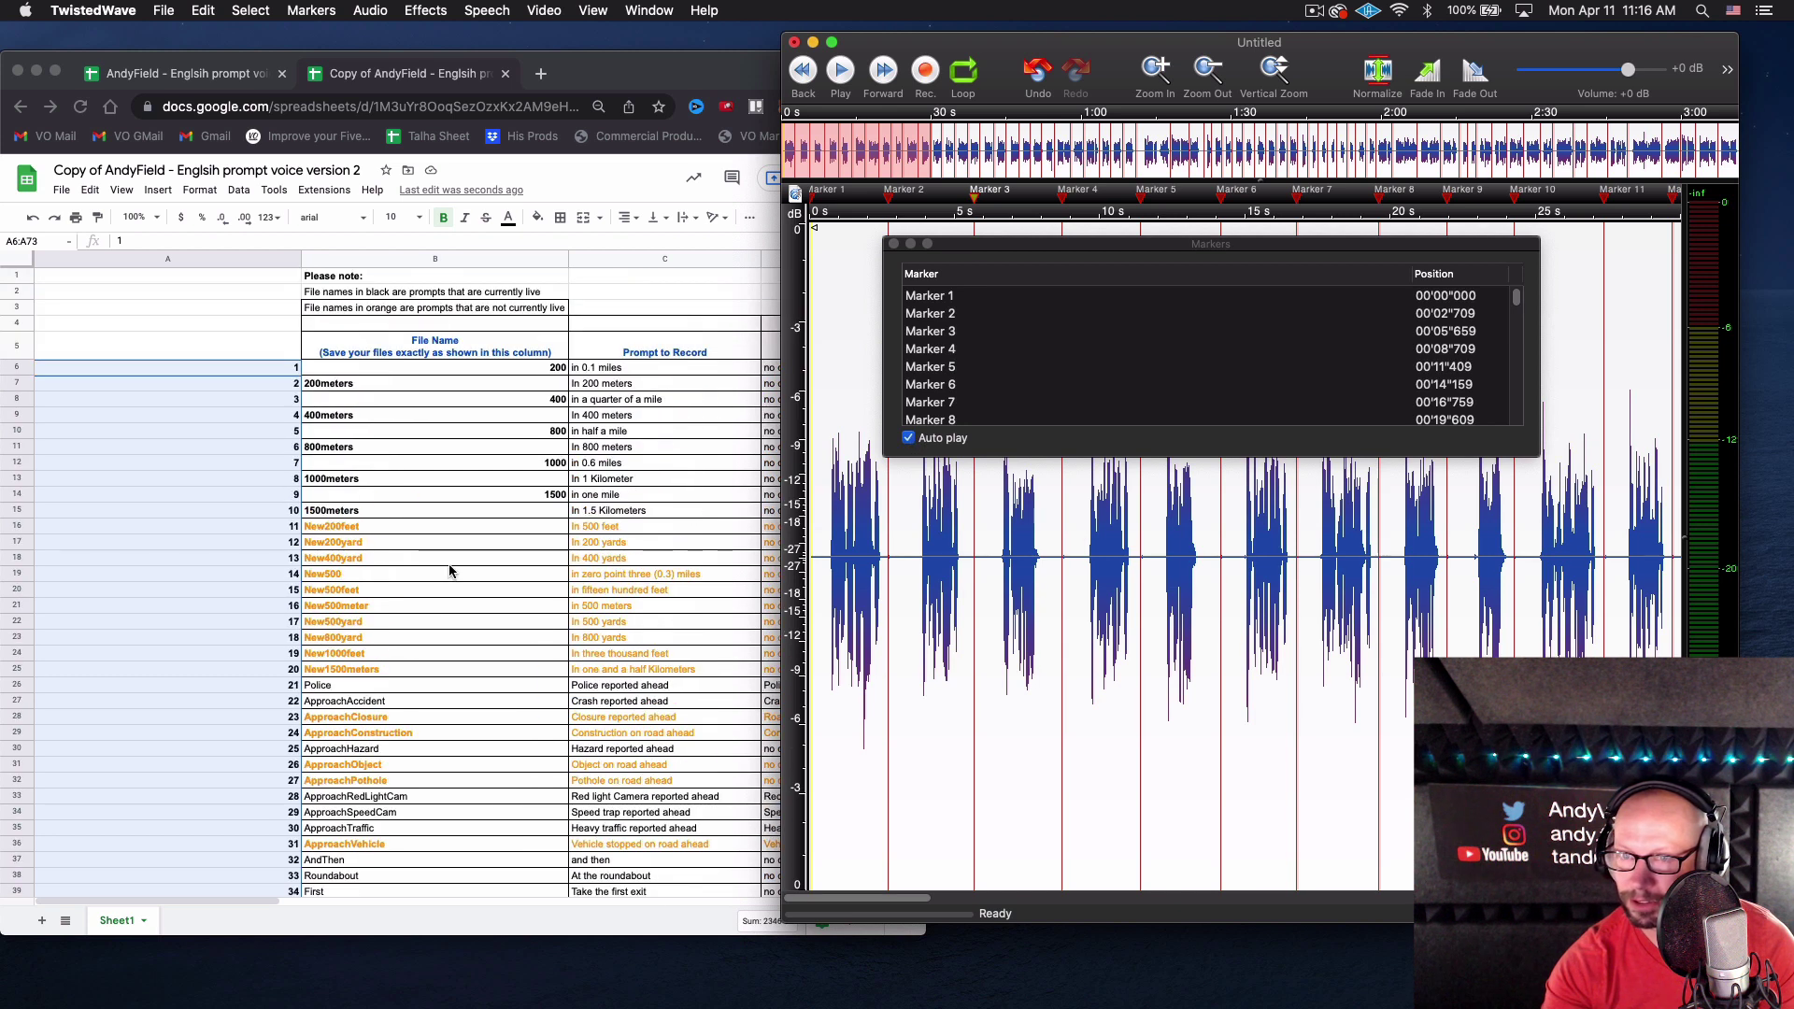
left_click(939, 302)
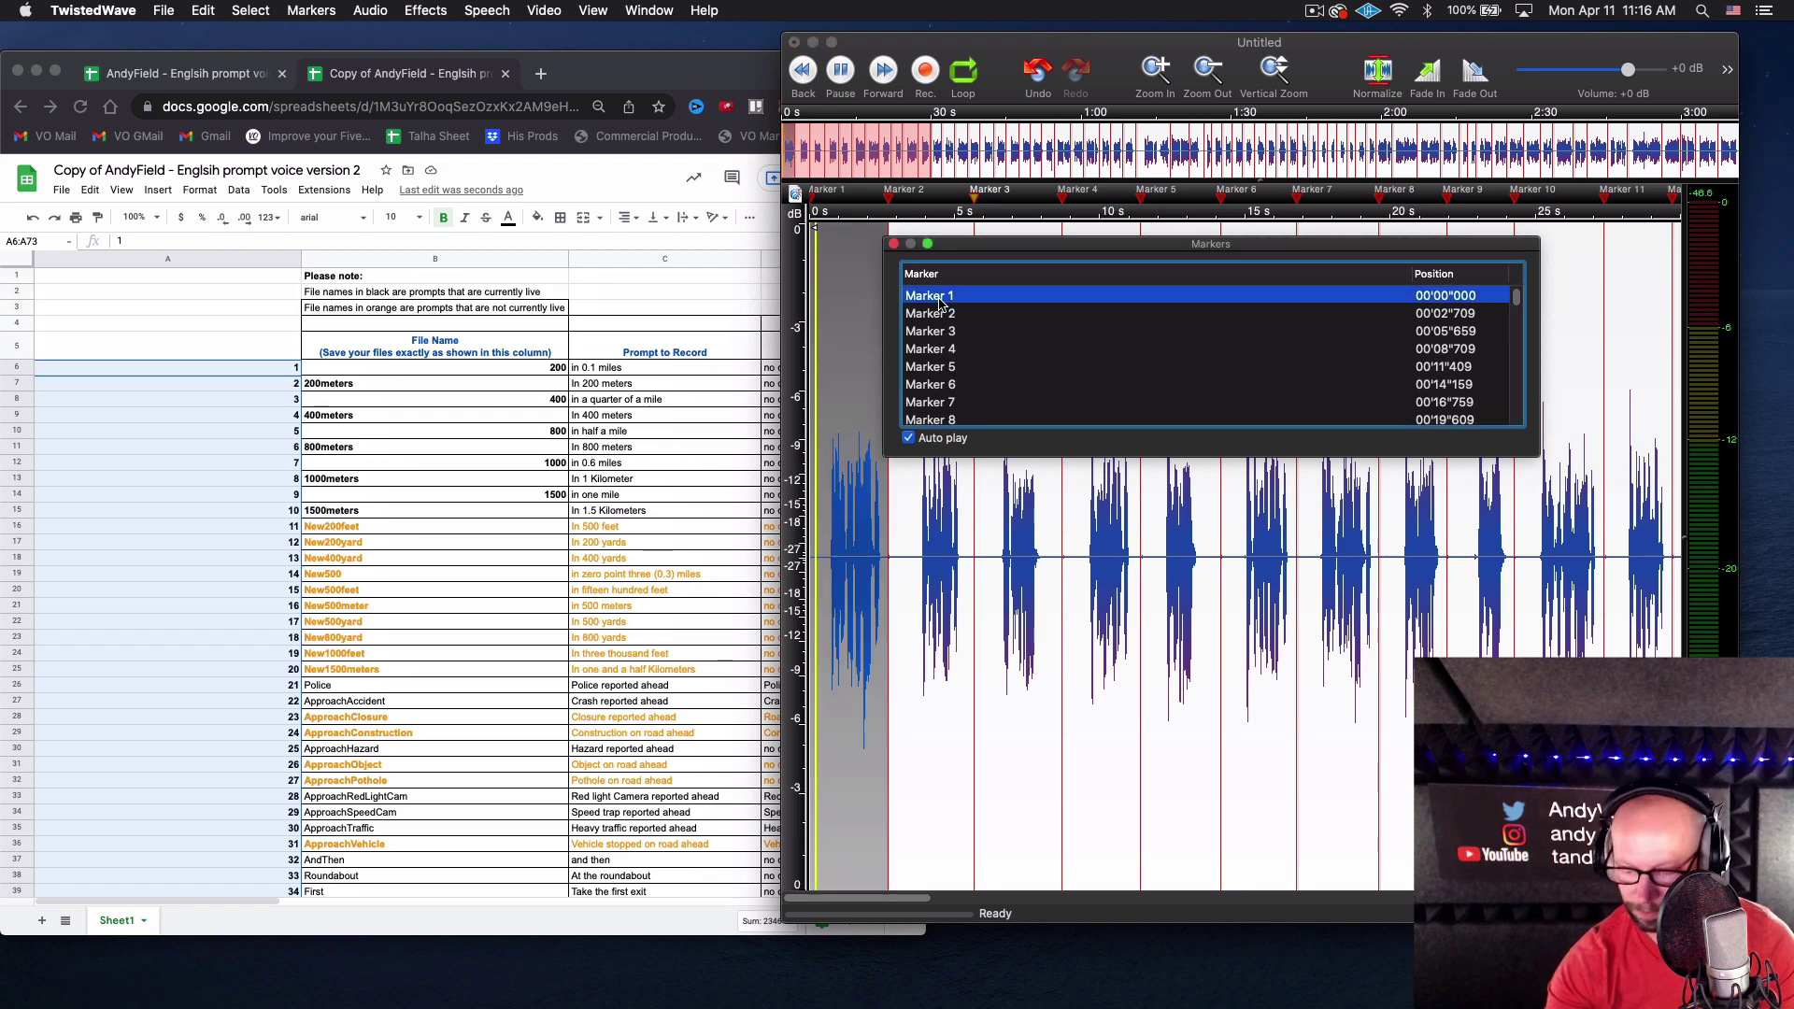
key("Down")
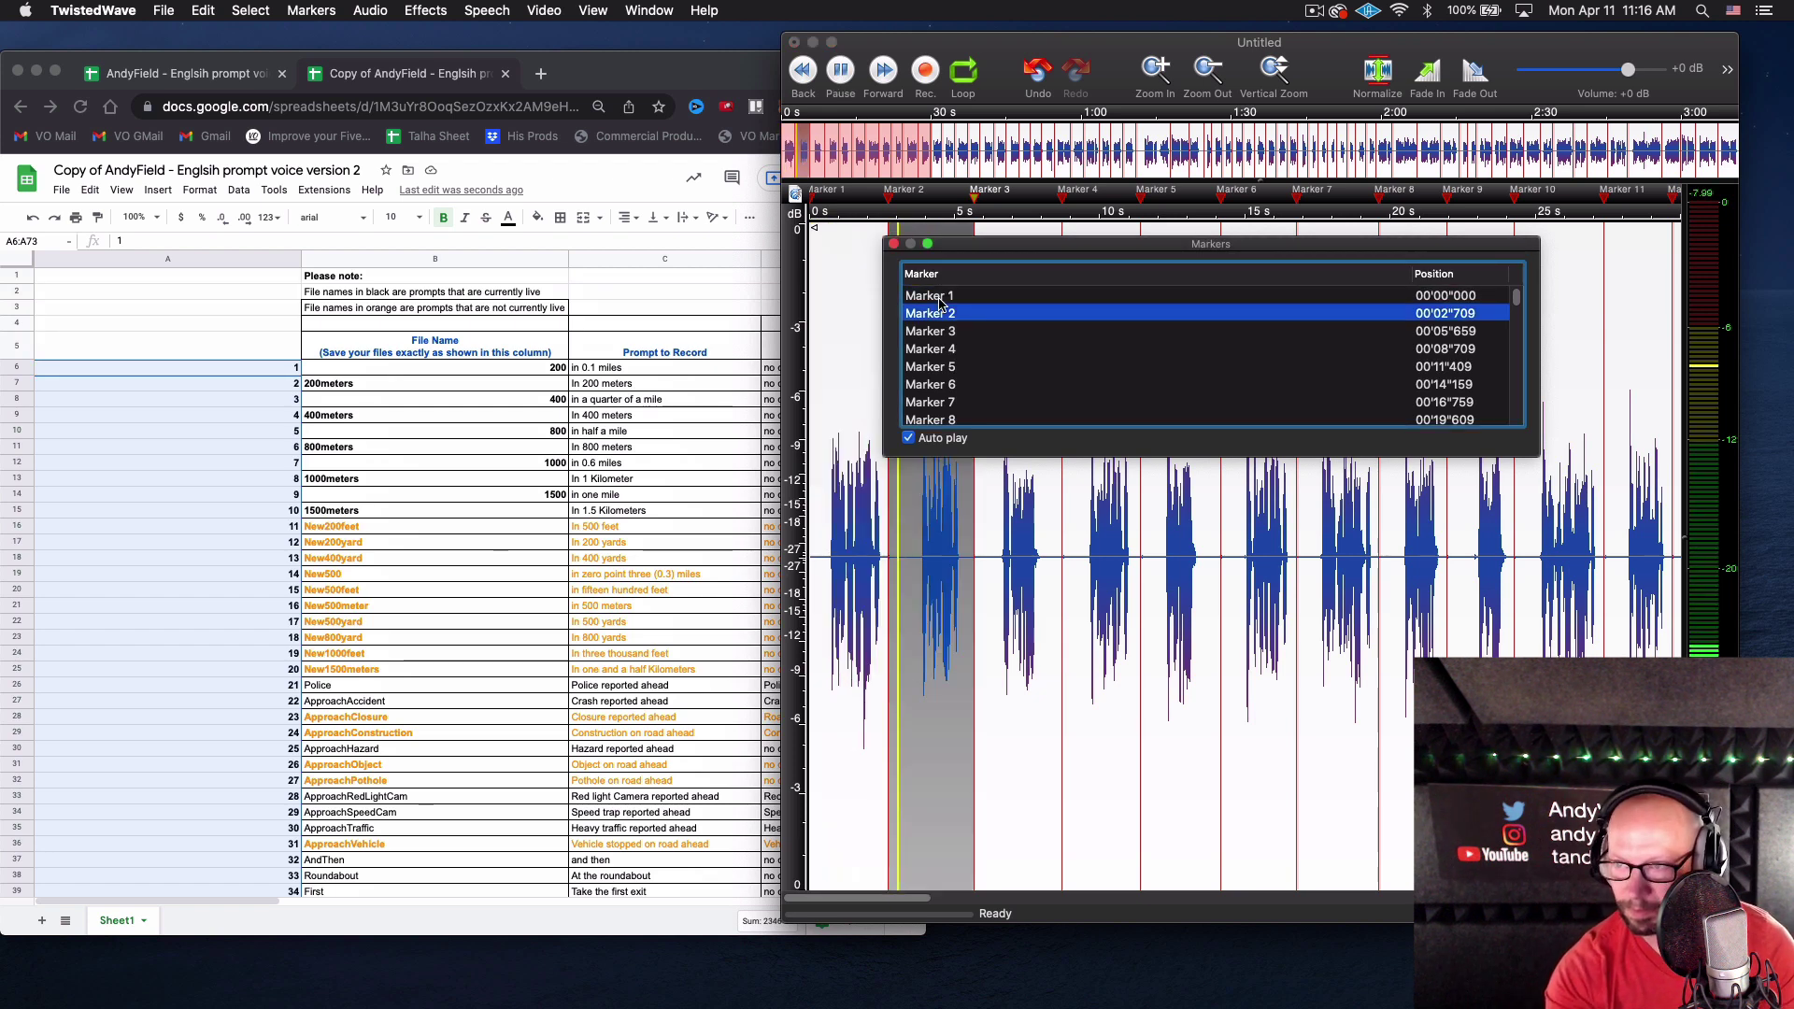
key("Down")
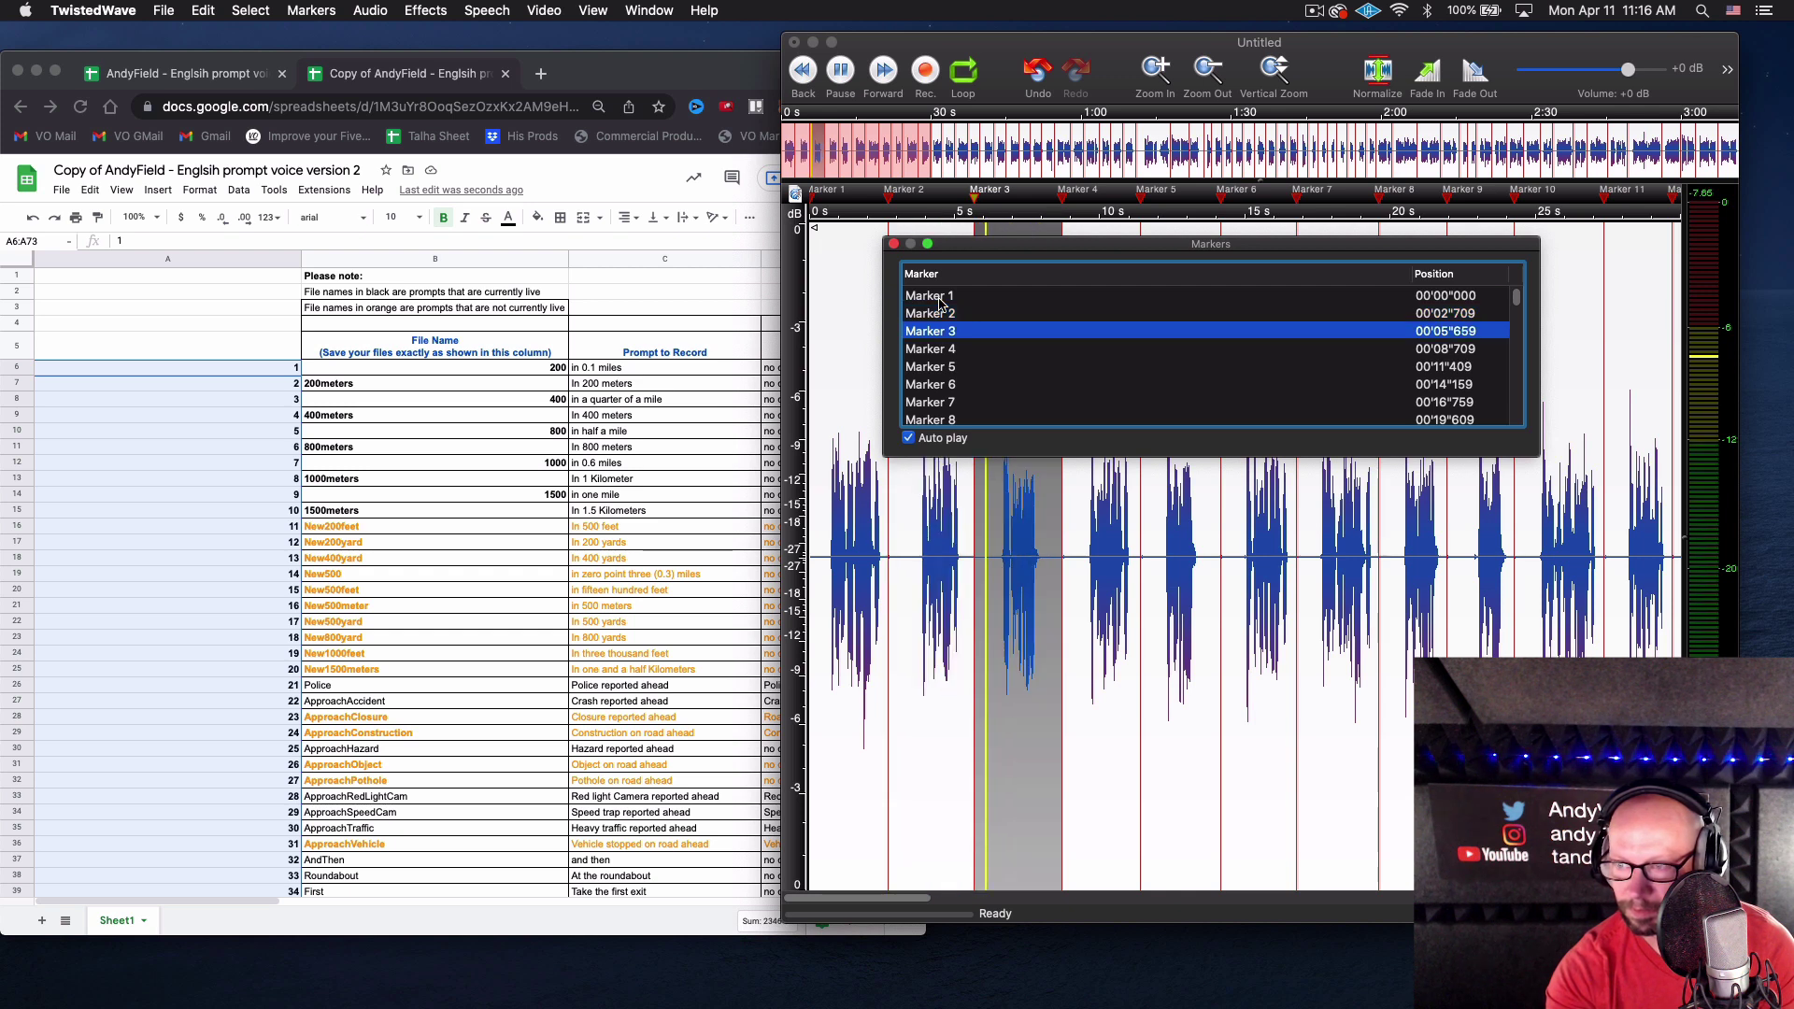
key("Down")
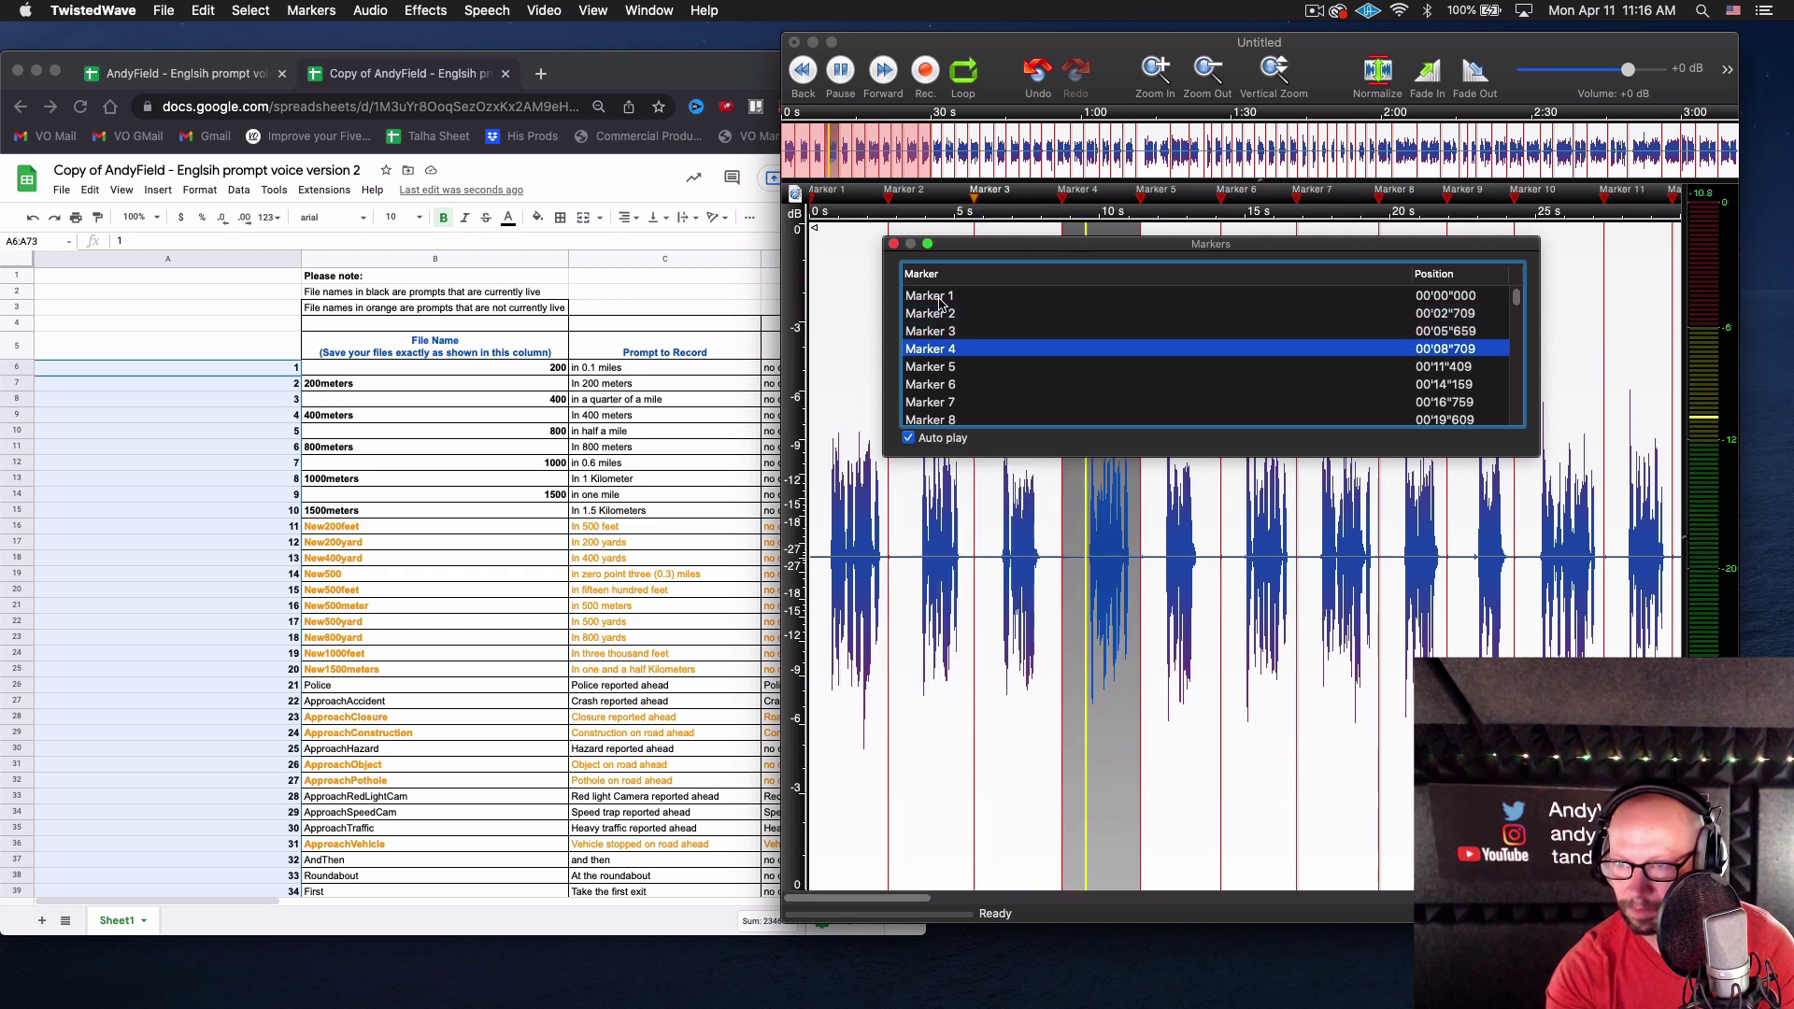
key("Down")
key("Down")
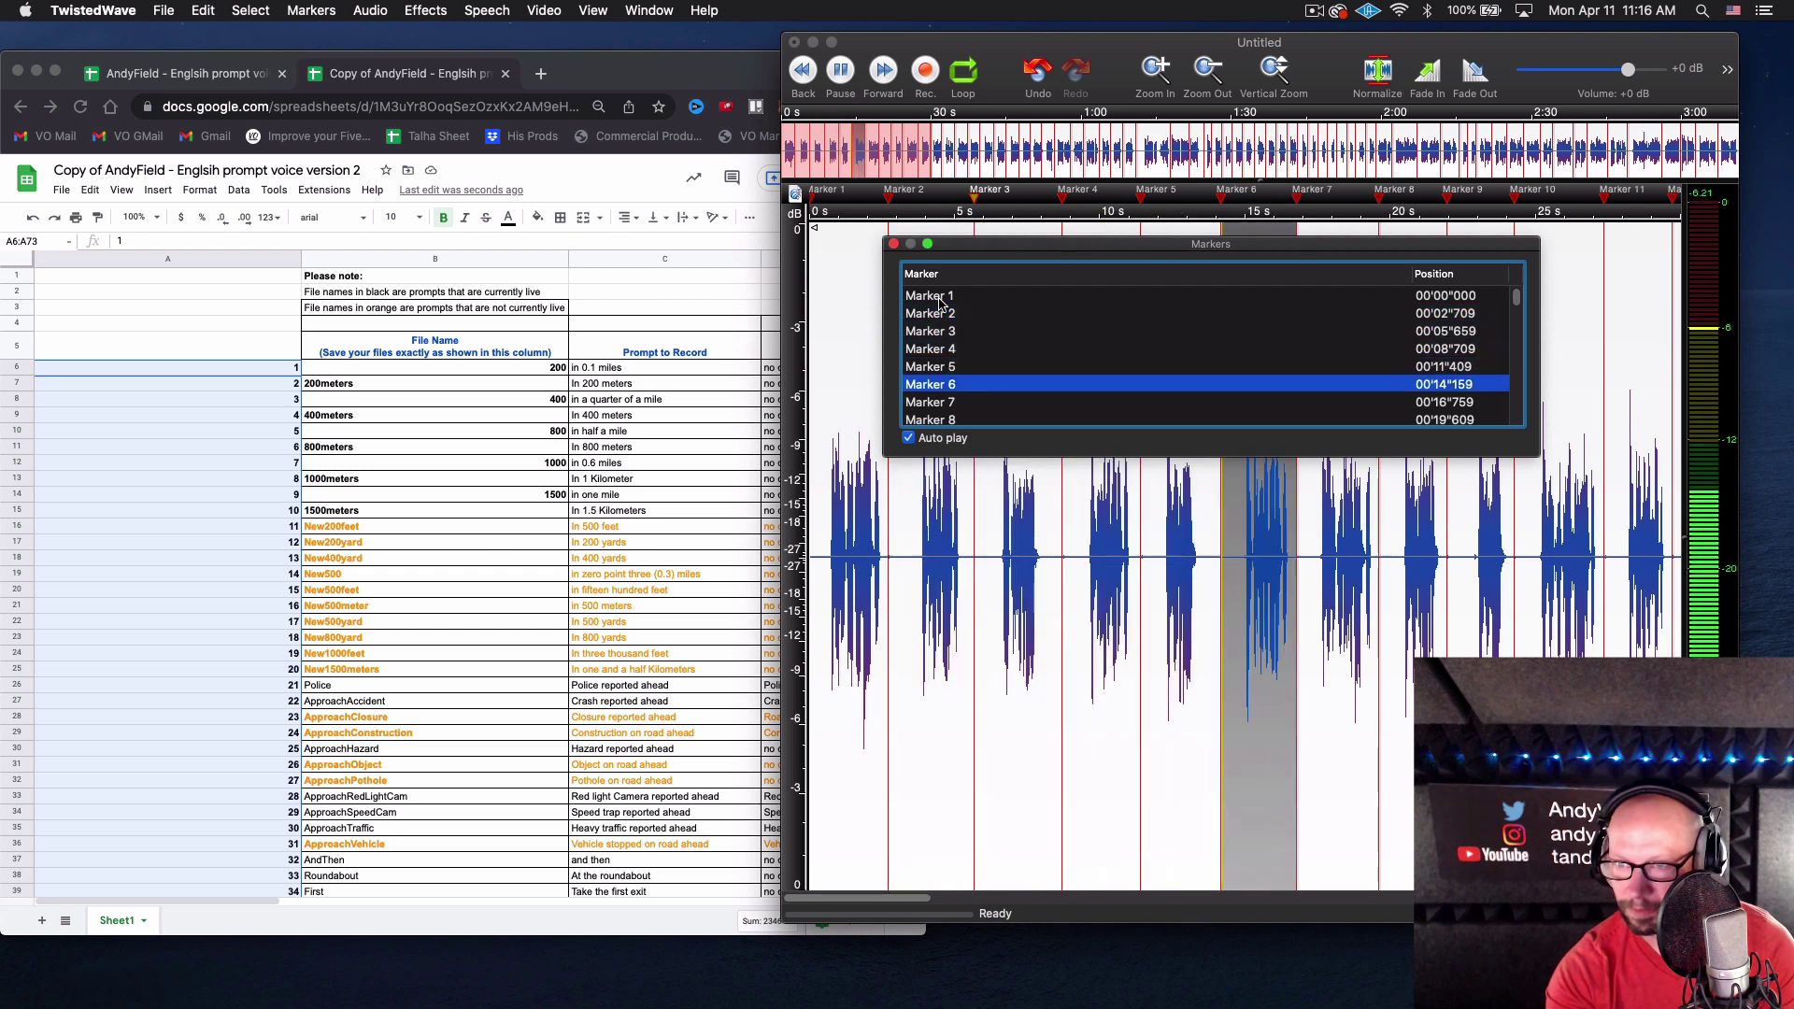
key("Down")
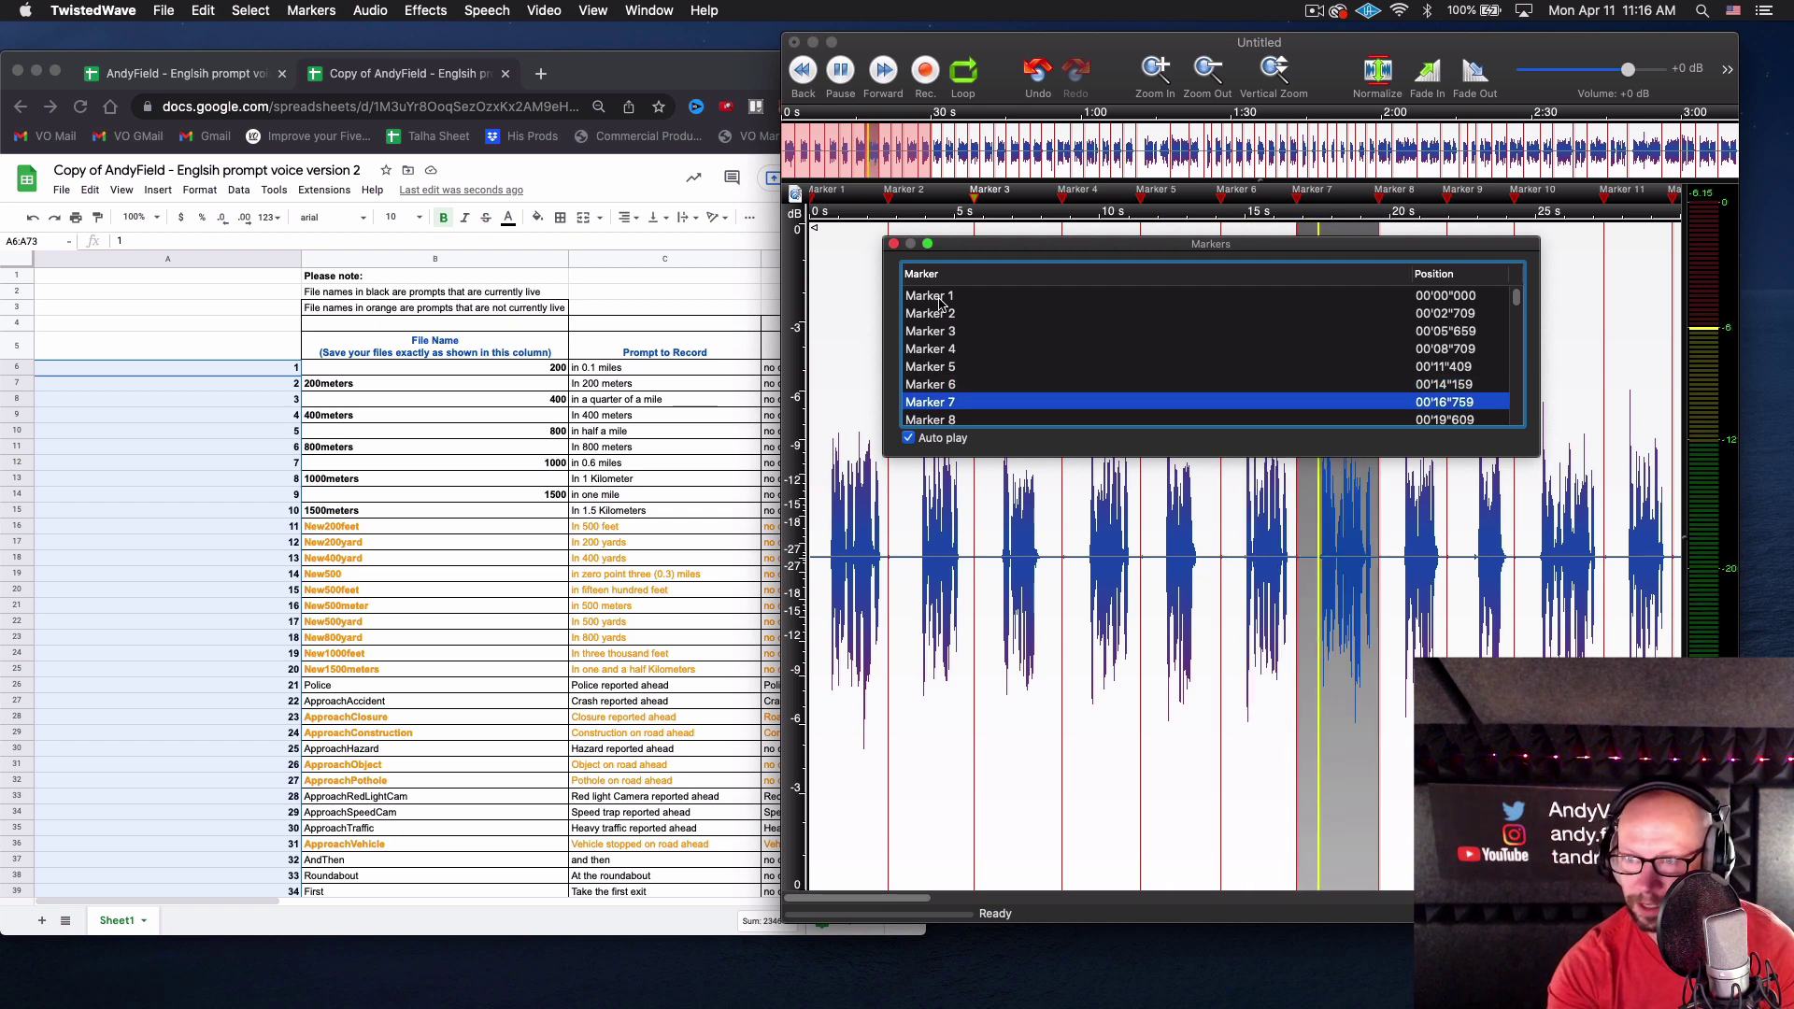
key("Down")
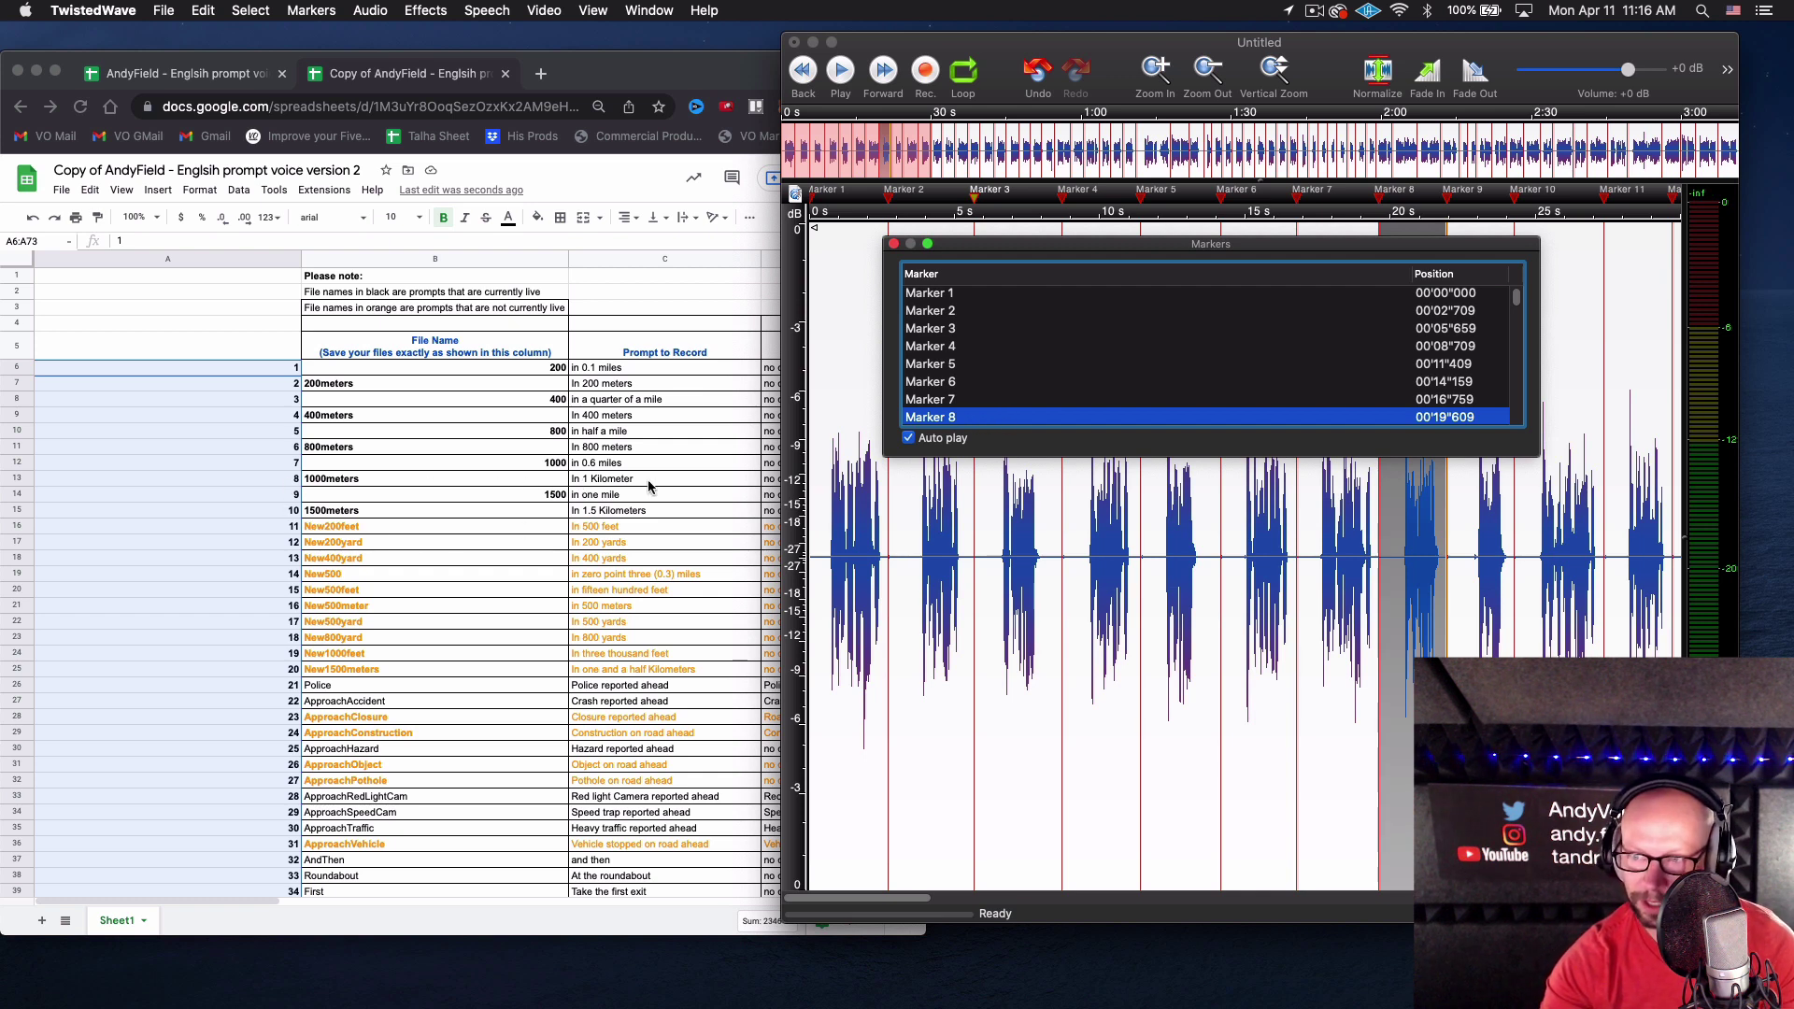
Continue auditioning the markers one by one from Marker 8 through Marker 29, comparing each with its numbered prompt in the spreadsheet
left_click(932, 417)
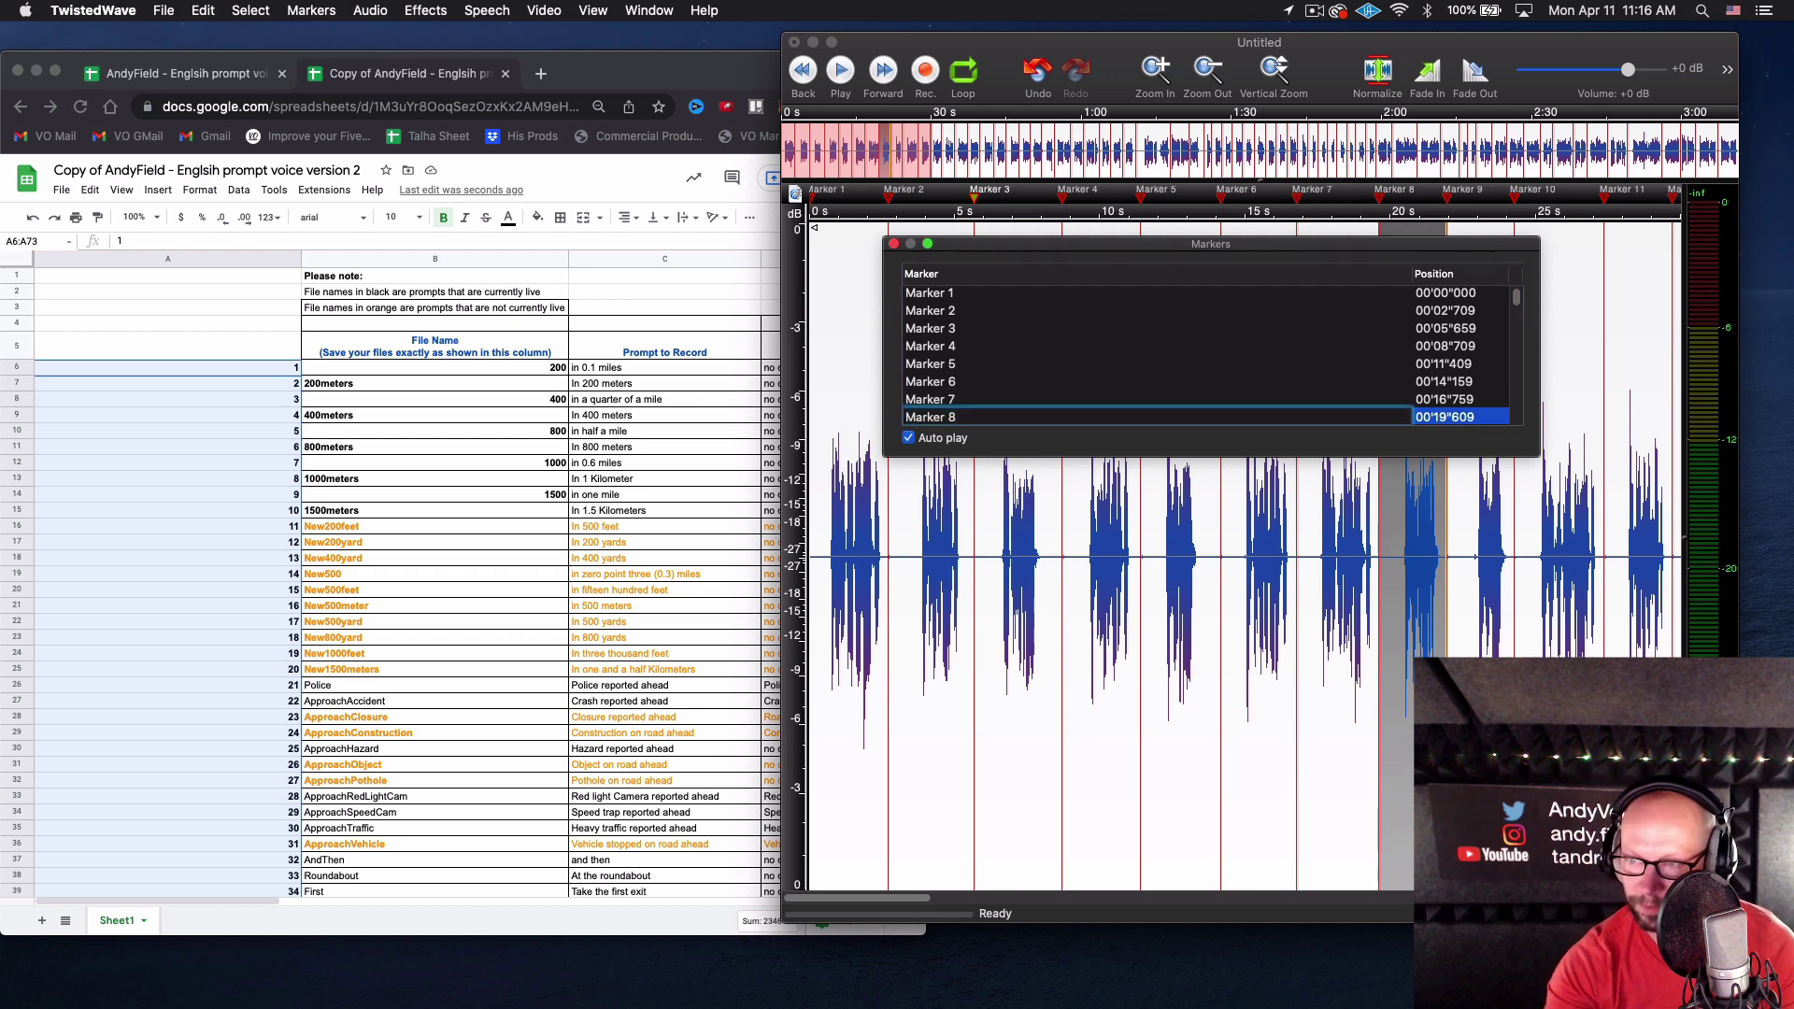
key("Return")
key("Down")
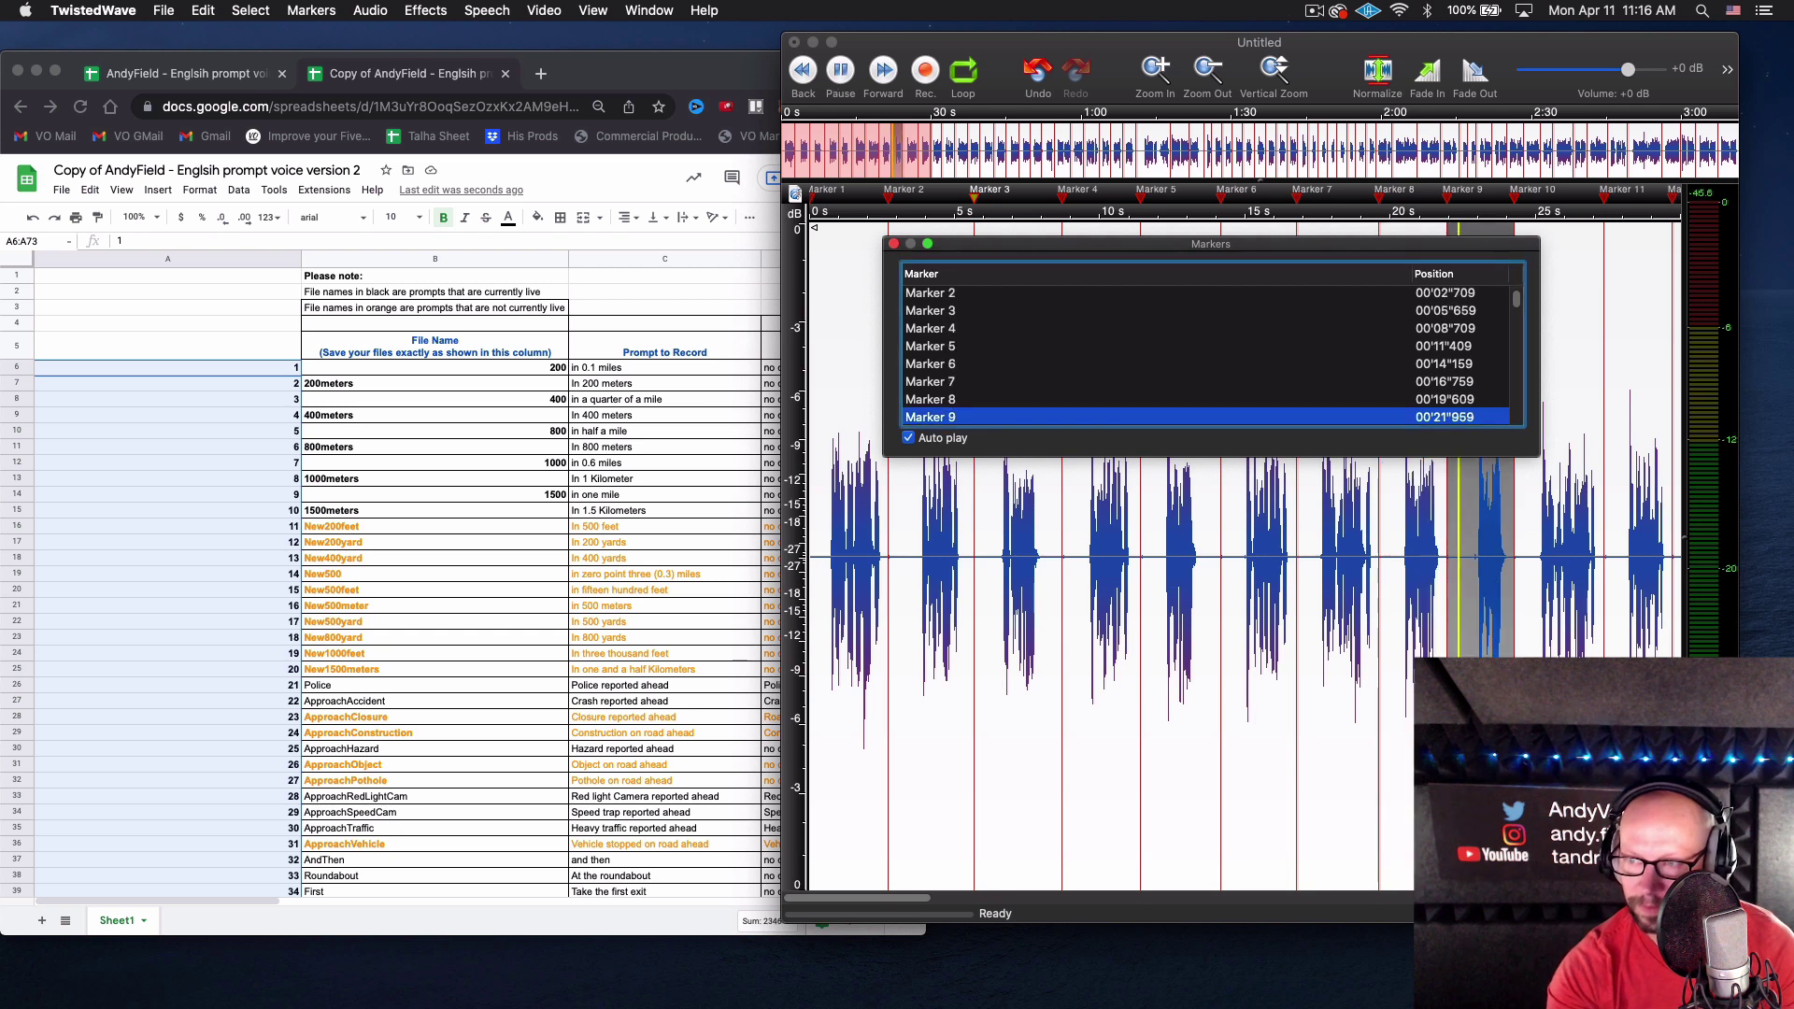
key("Down")
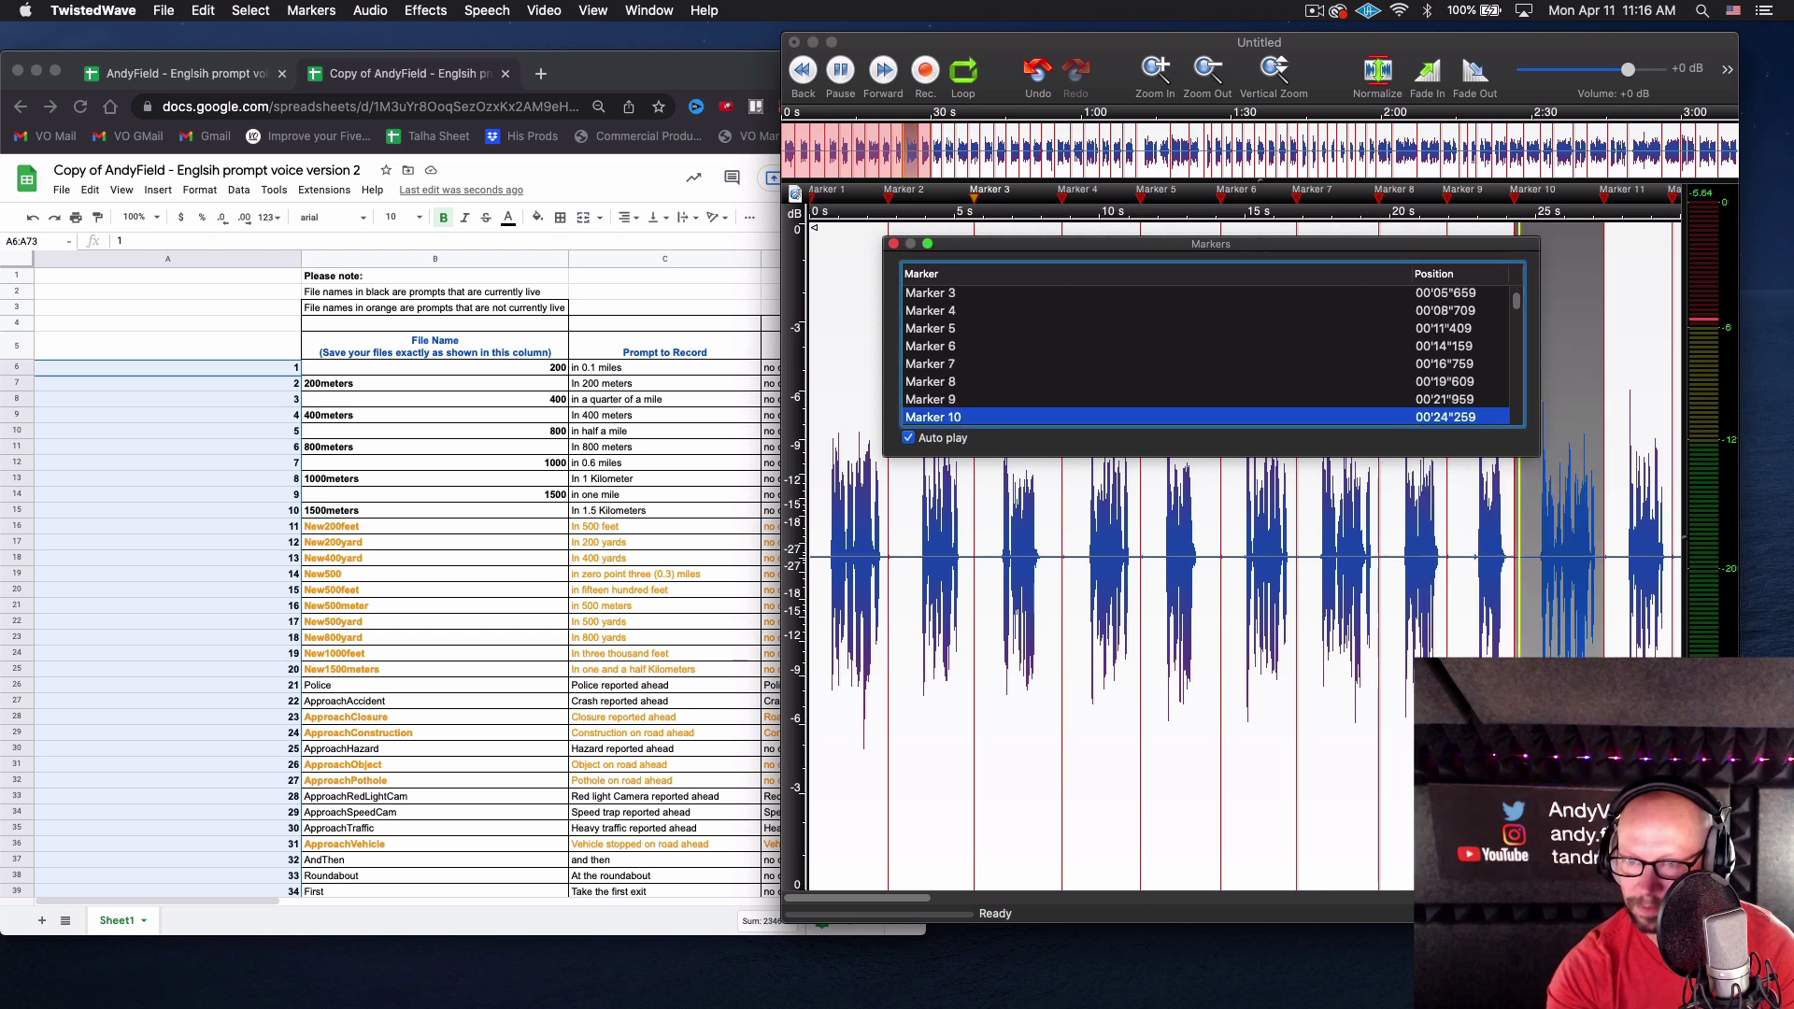
key("Down")
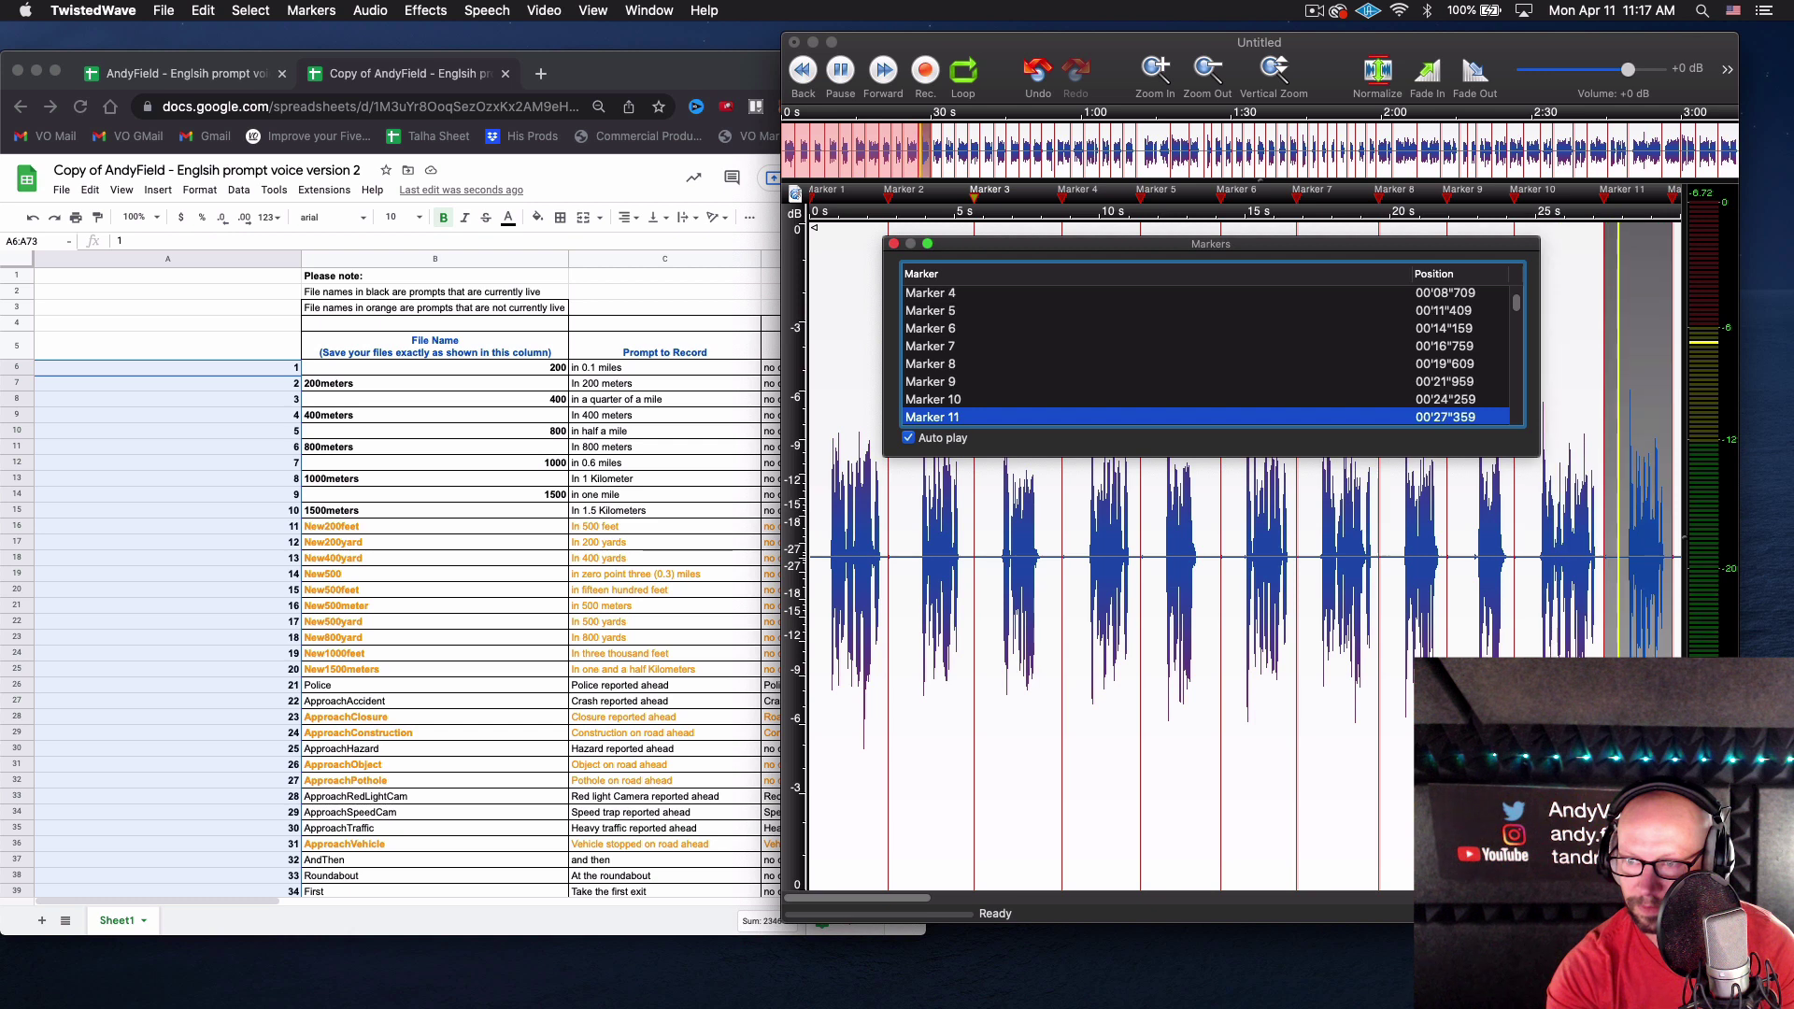
key("Down")
key("Down")
key("Down")
key("Down")
key("Down")
key("Down")
key("Down")
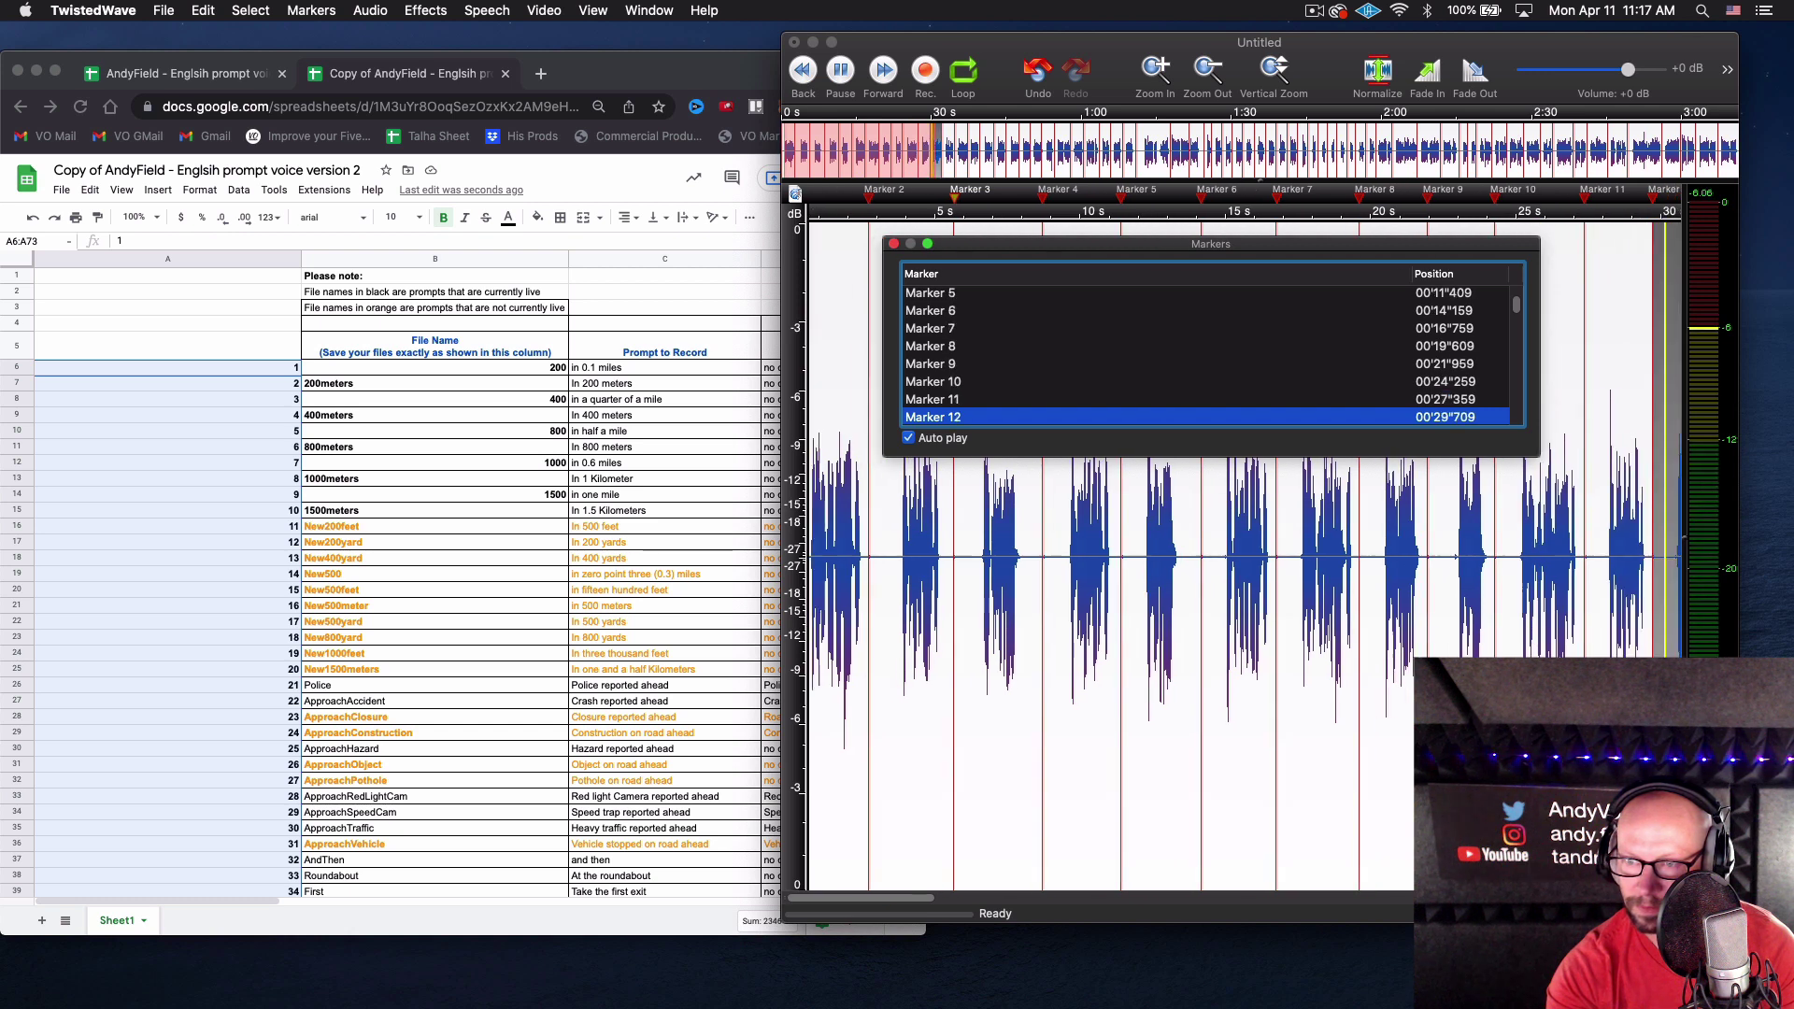
key("Down")
key("Down")
key("Down")
key("Down")
key("Down")
key("Down")
key("Down")
key("Down")
key("Down")
key("Down")
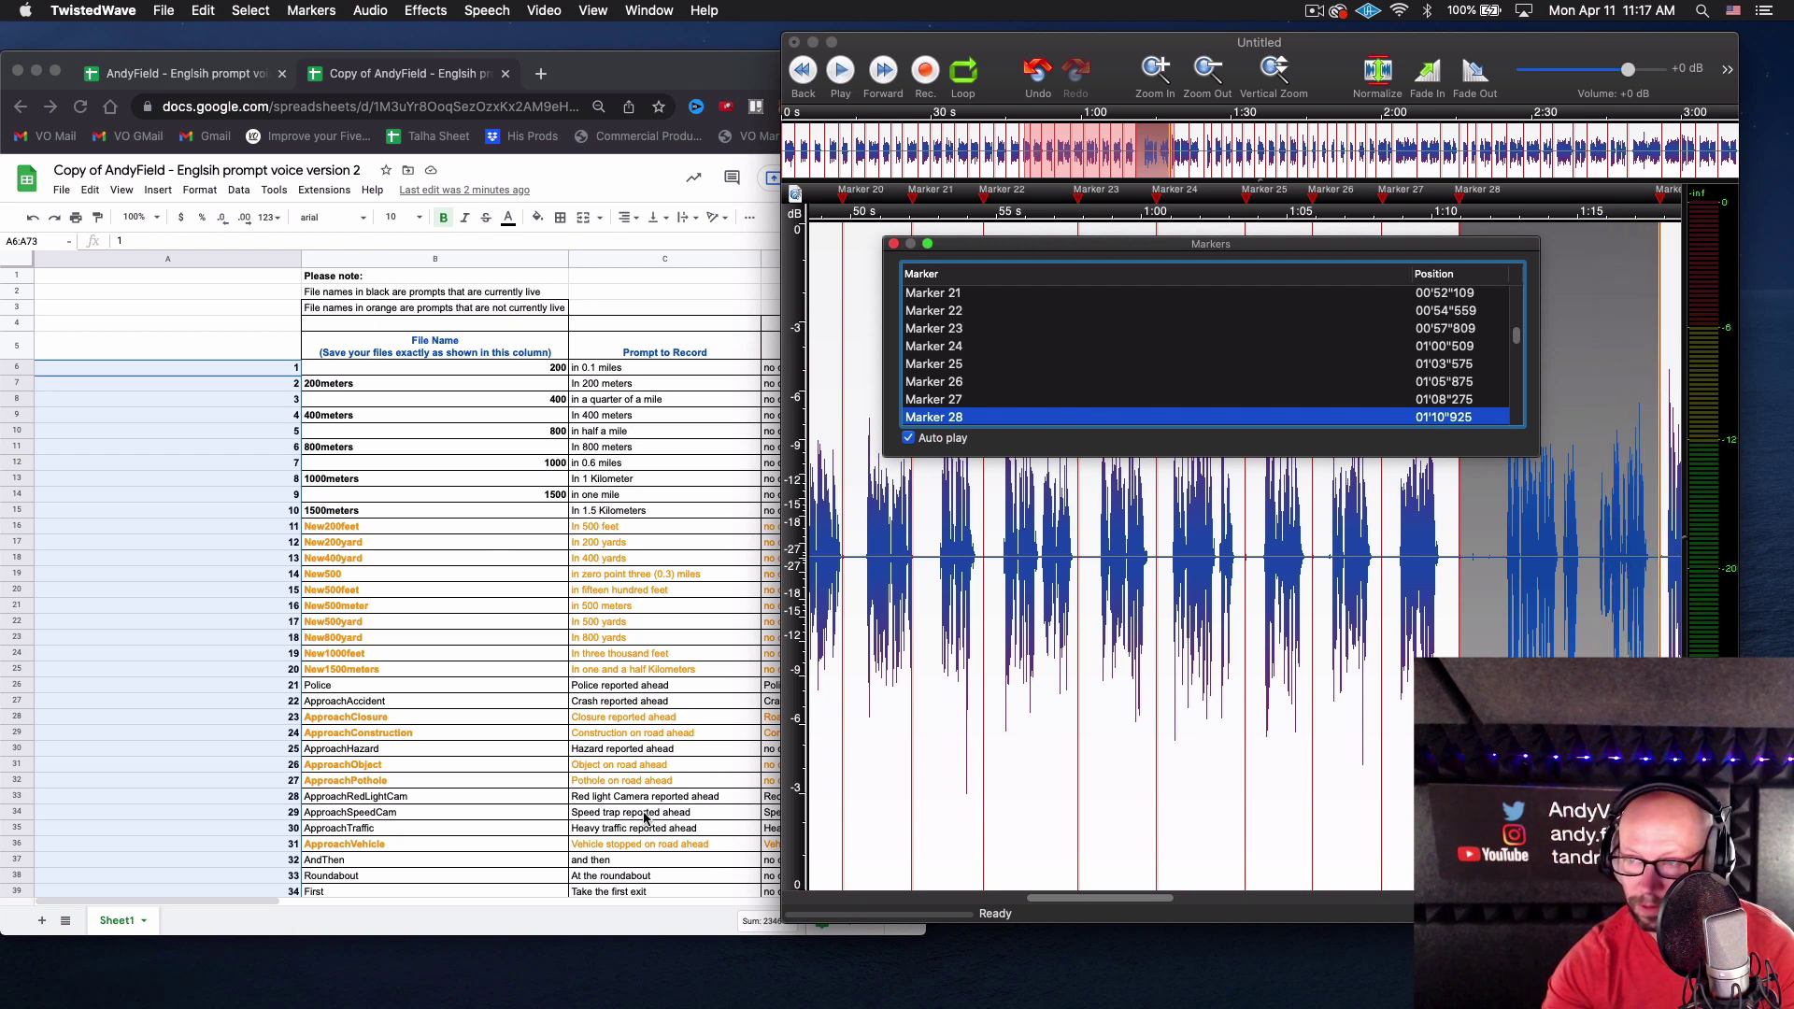
key("Down")
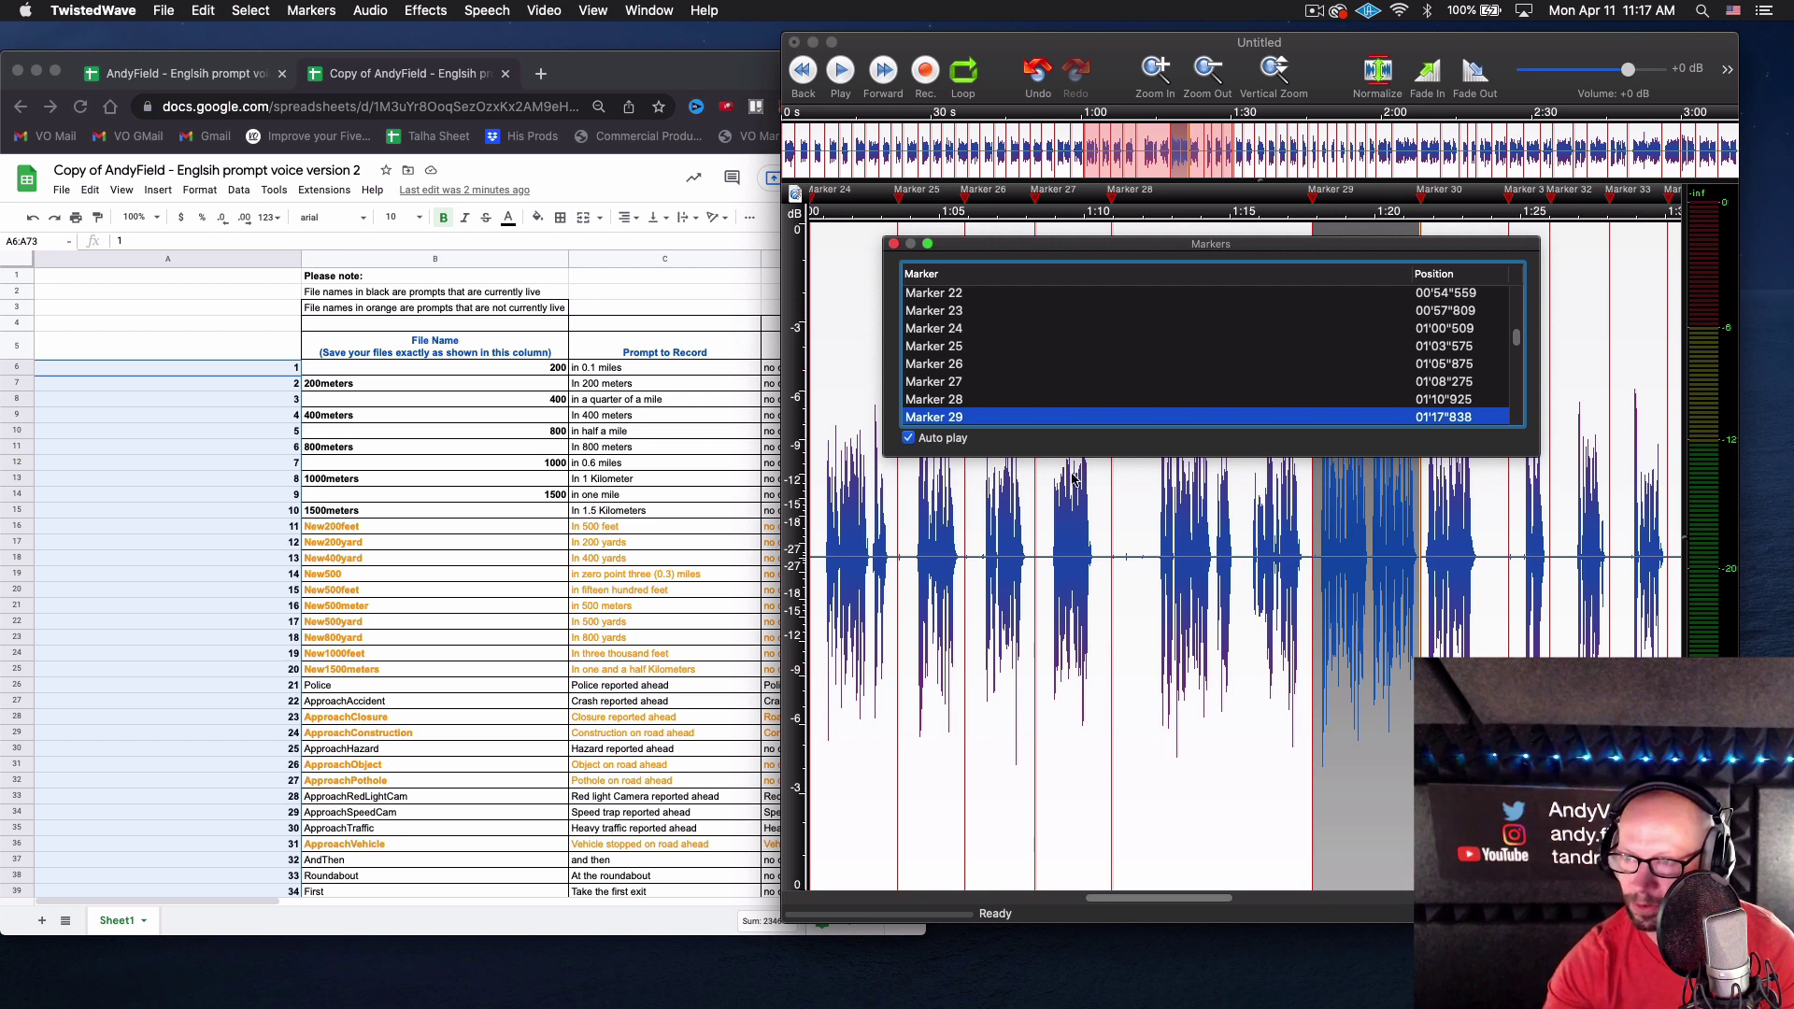
Close the marker list, delete the silence right after Marker 28 and add a marker in the gap between the two prompts before Marker 29
left_click(892, 245)
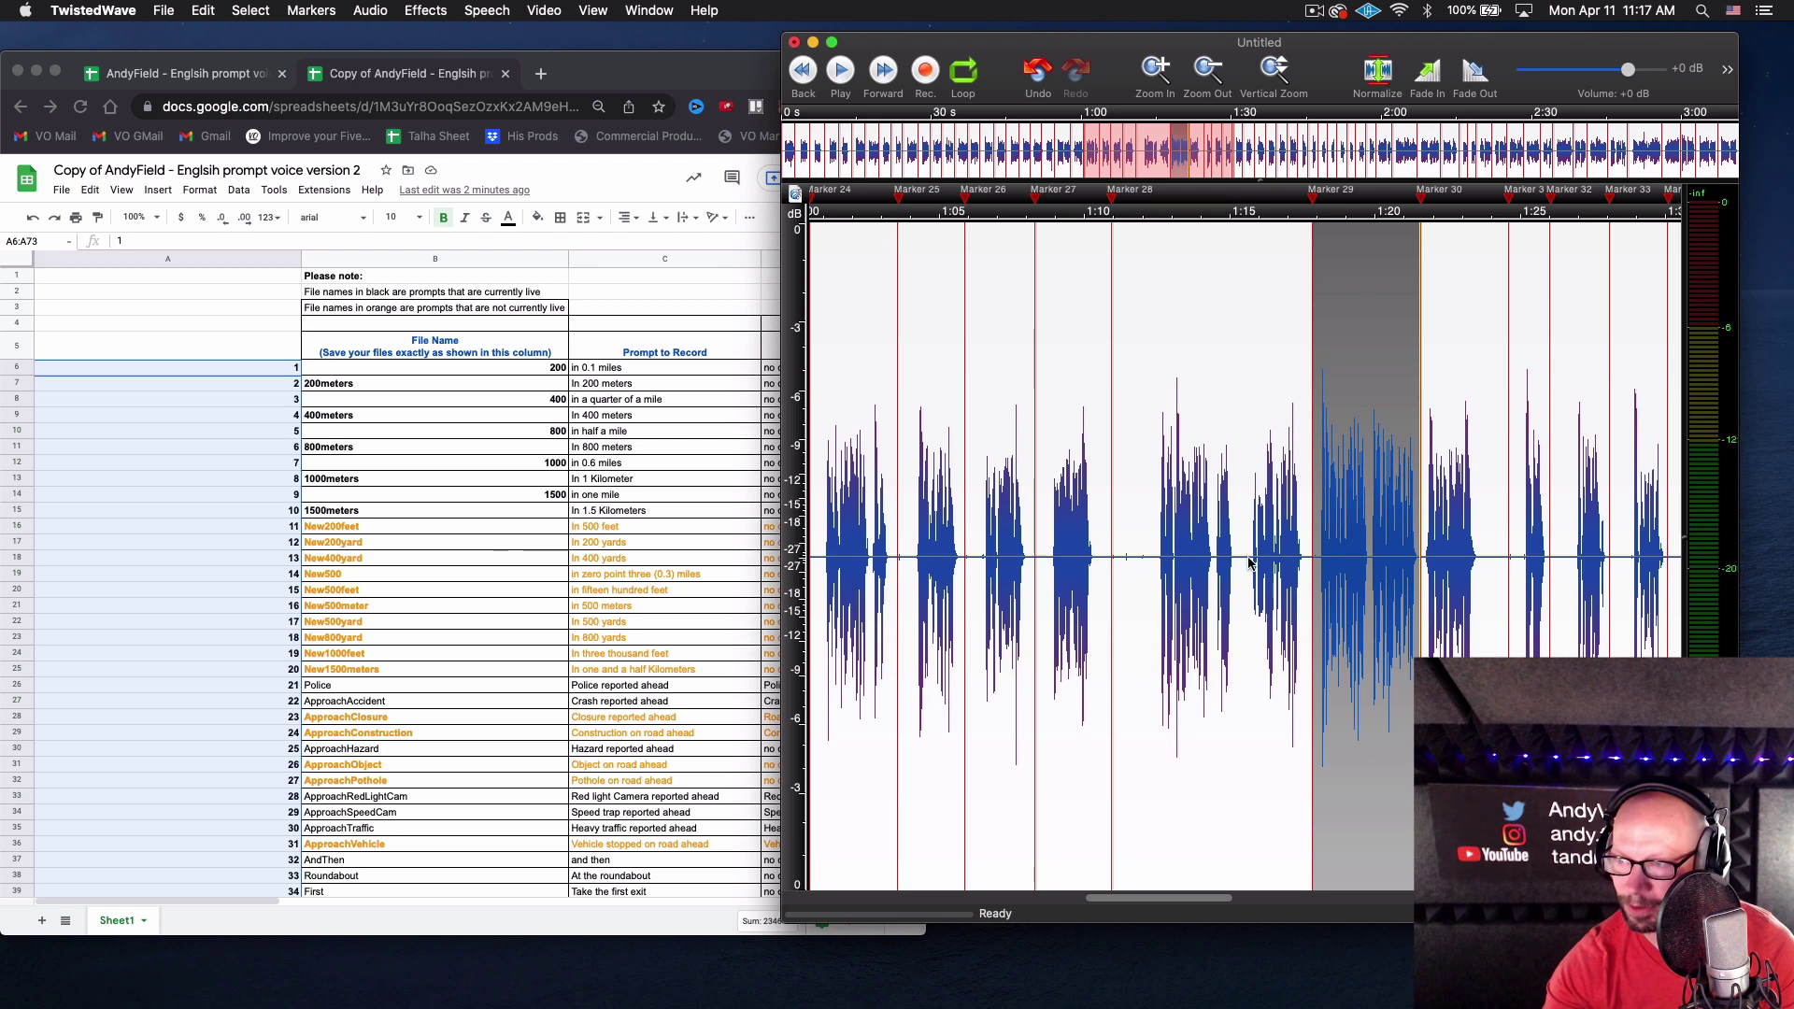
left_click_drag(1159, 565, 1120, 574)
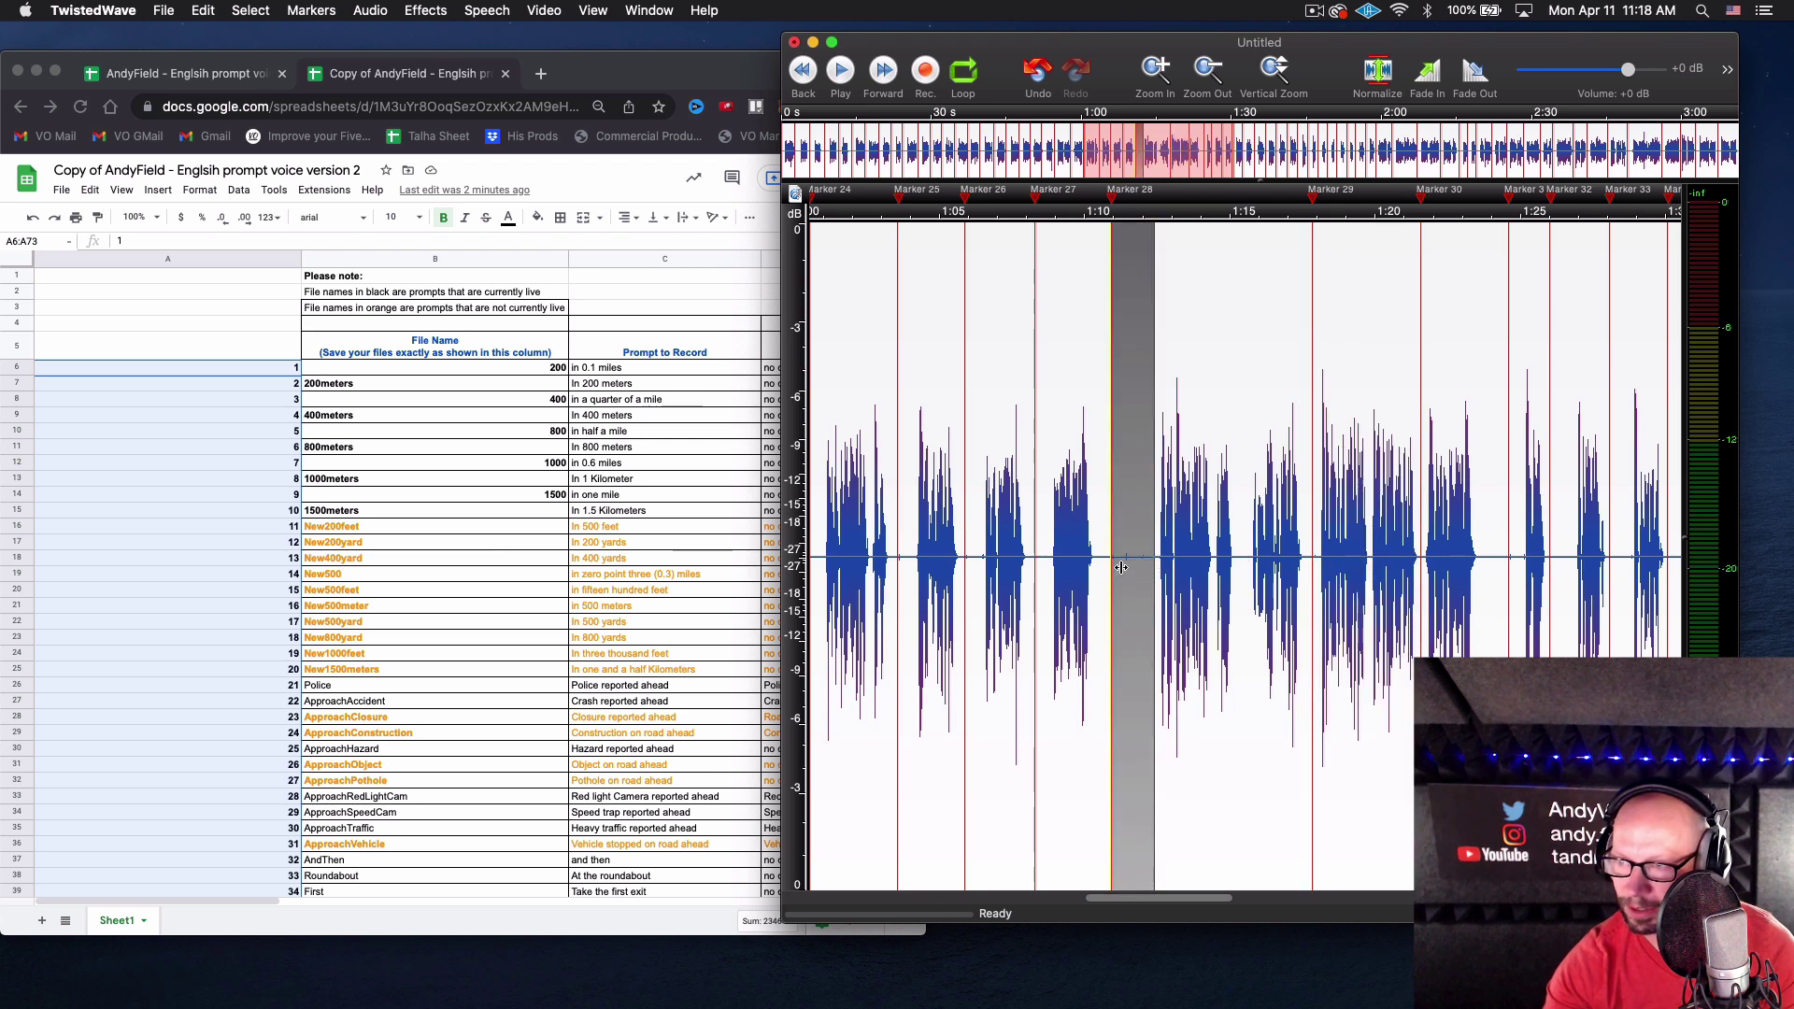
key("Delete")
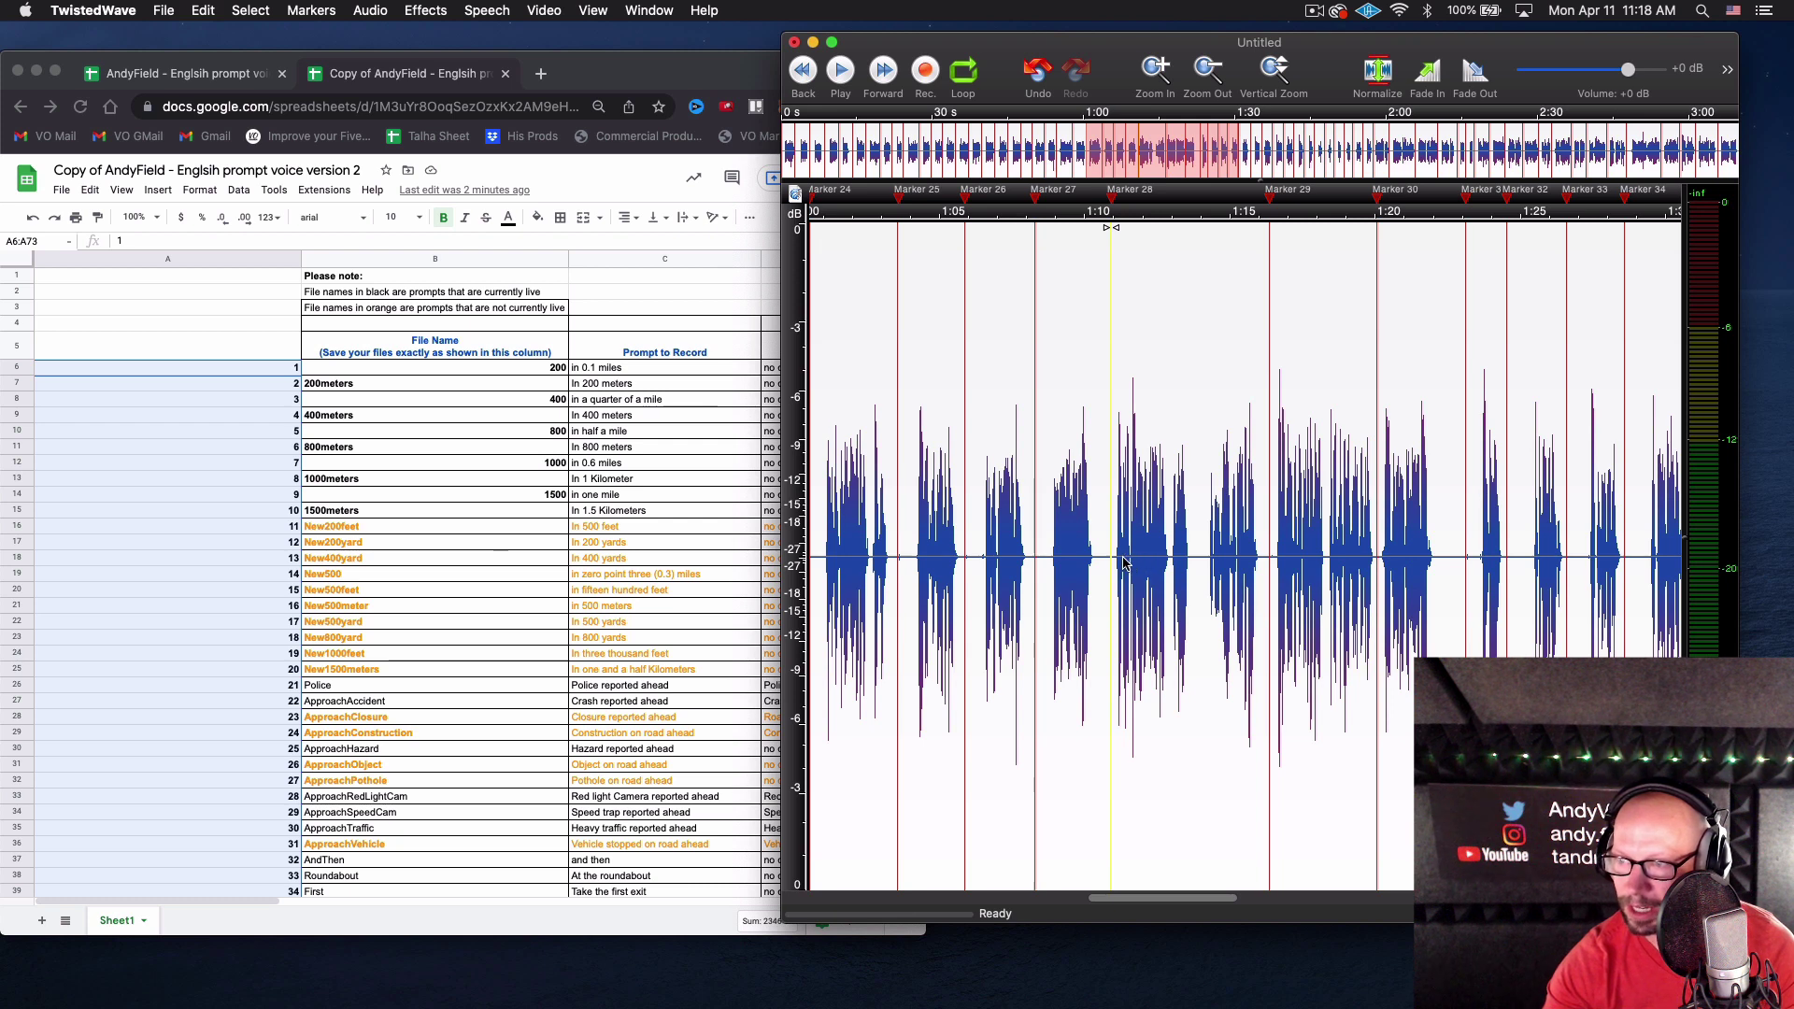
left_click(1200, 558)
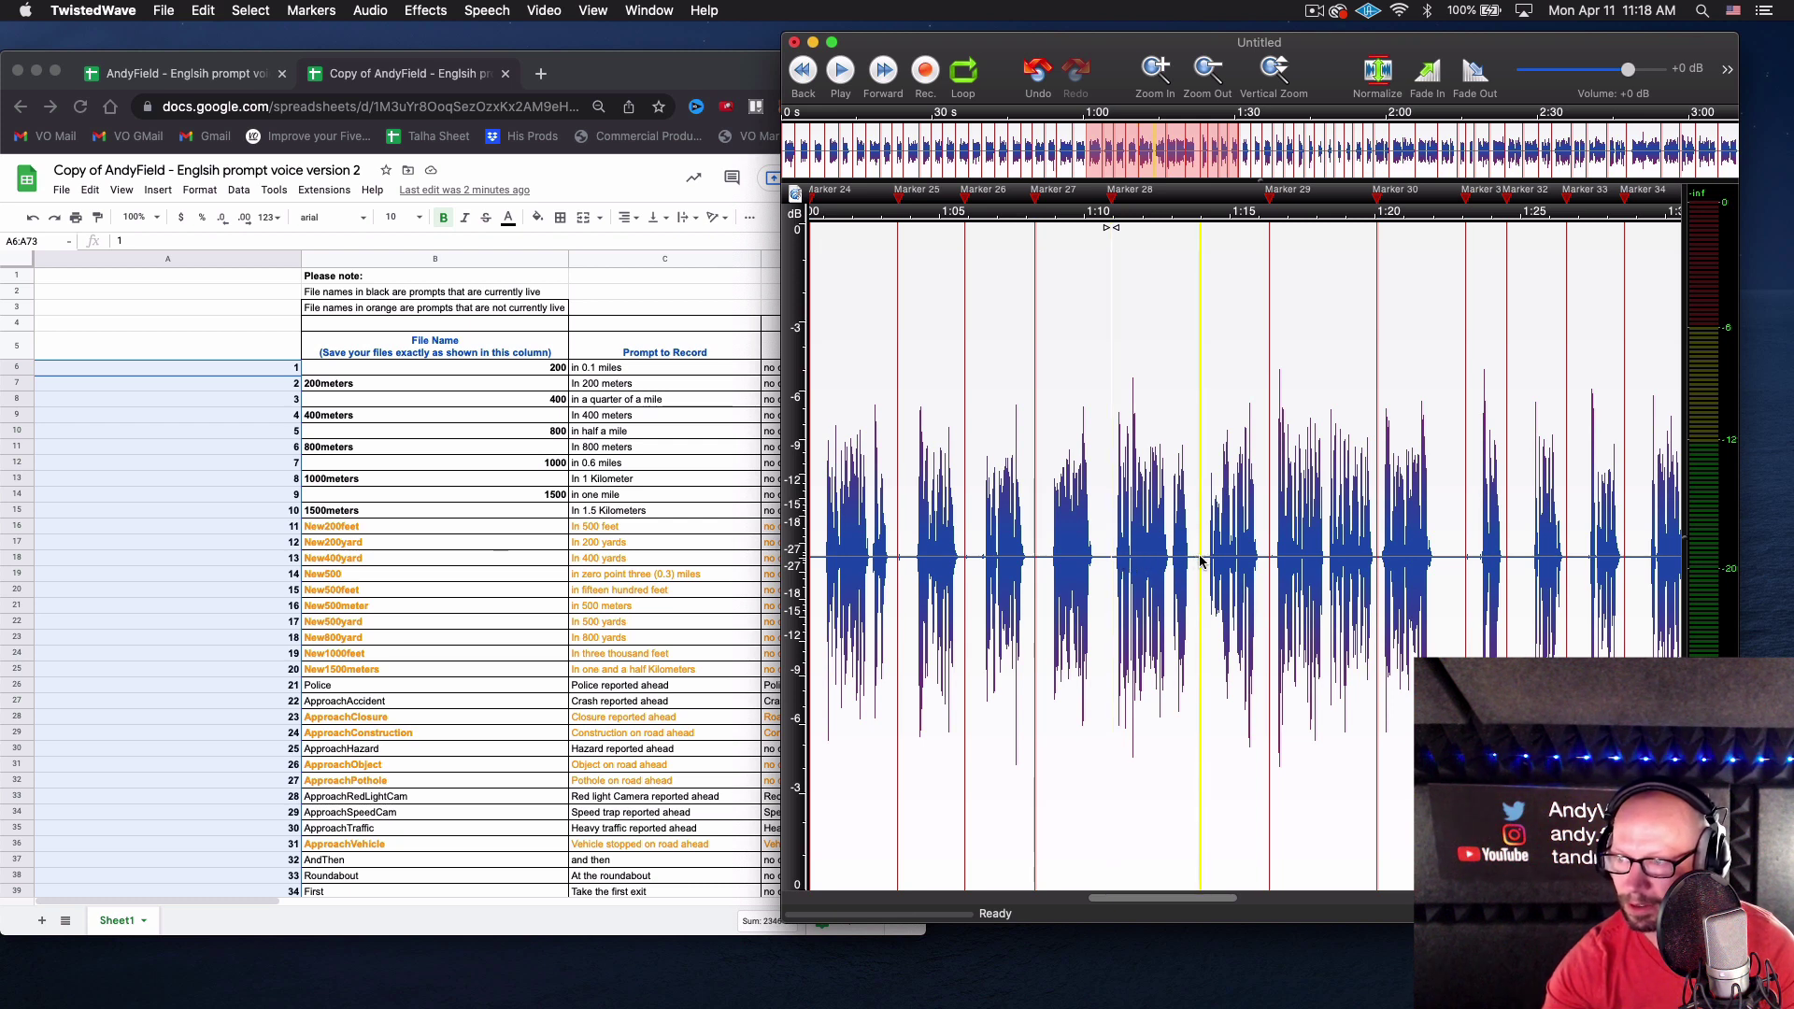
key("m")
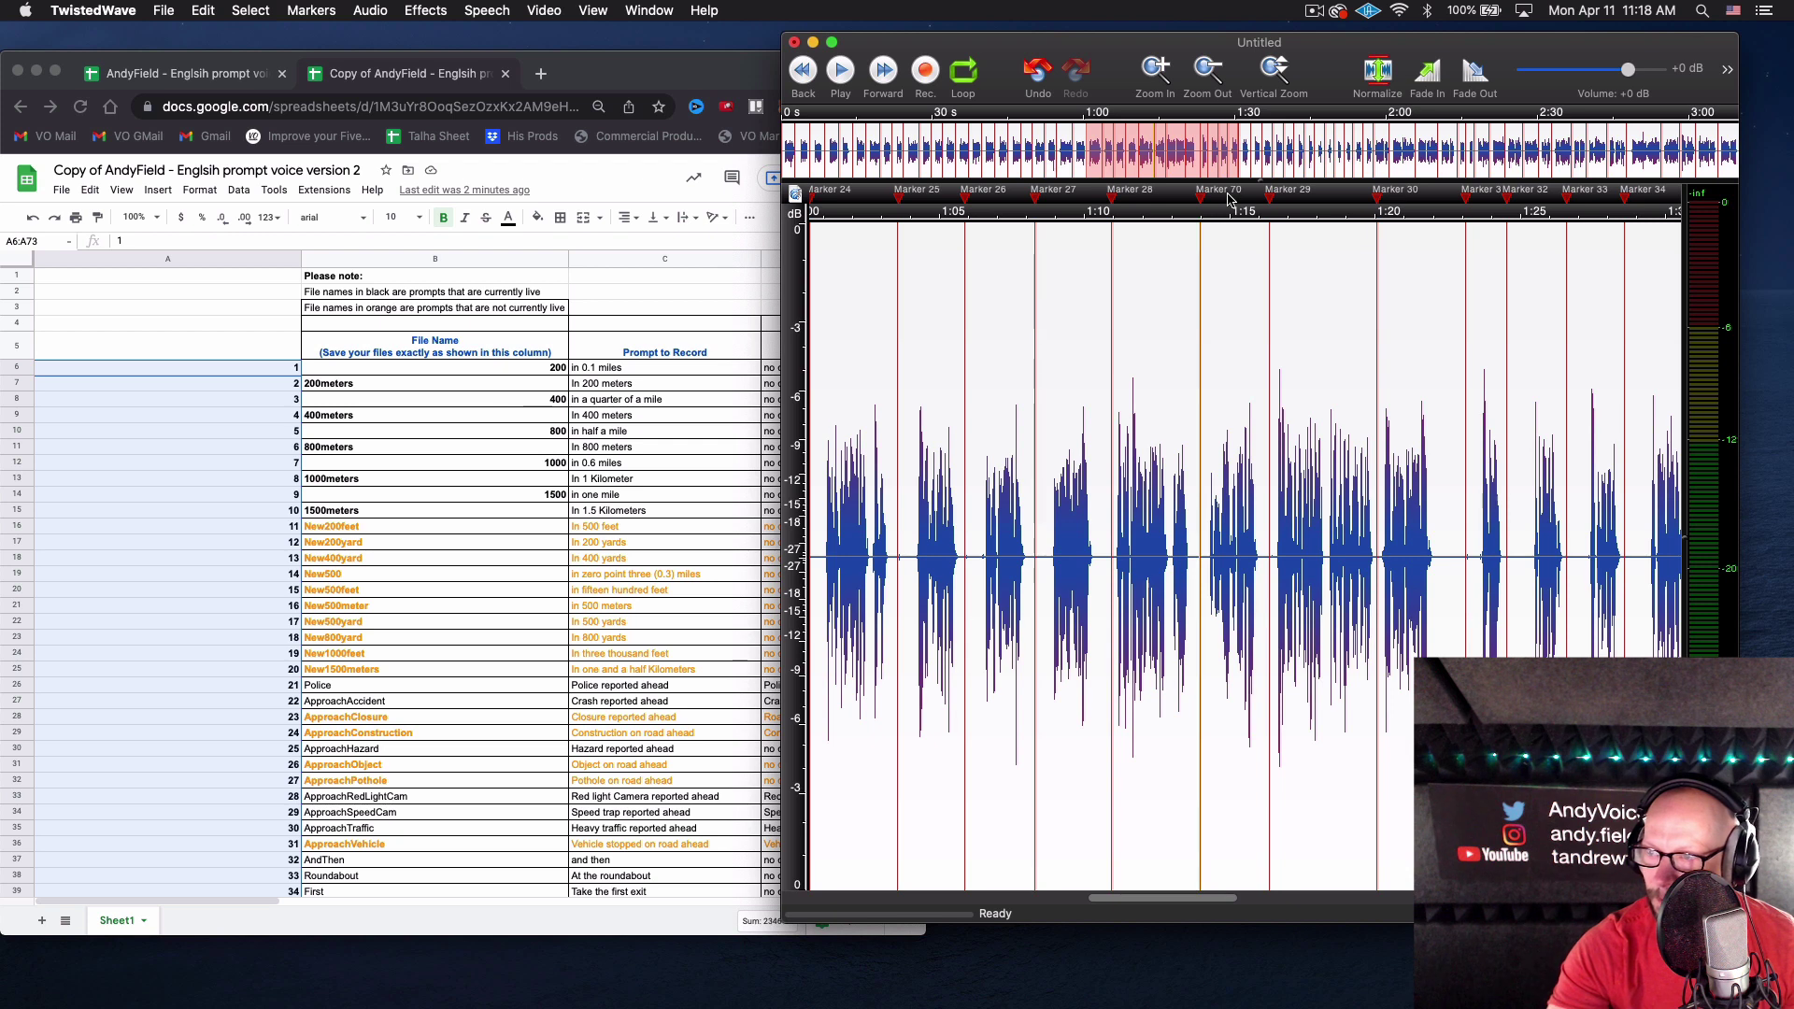
Open the list of markers, examine its order down to the last entry and back around Marker 28, and close it
left_click(311, 11)
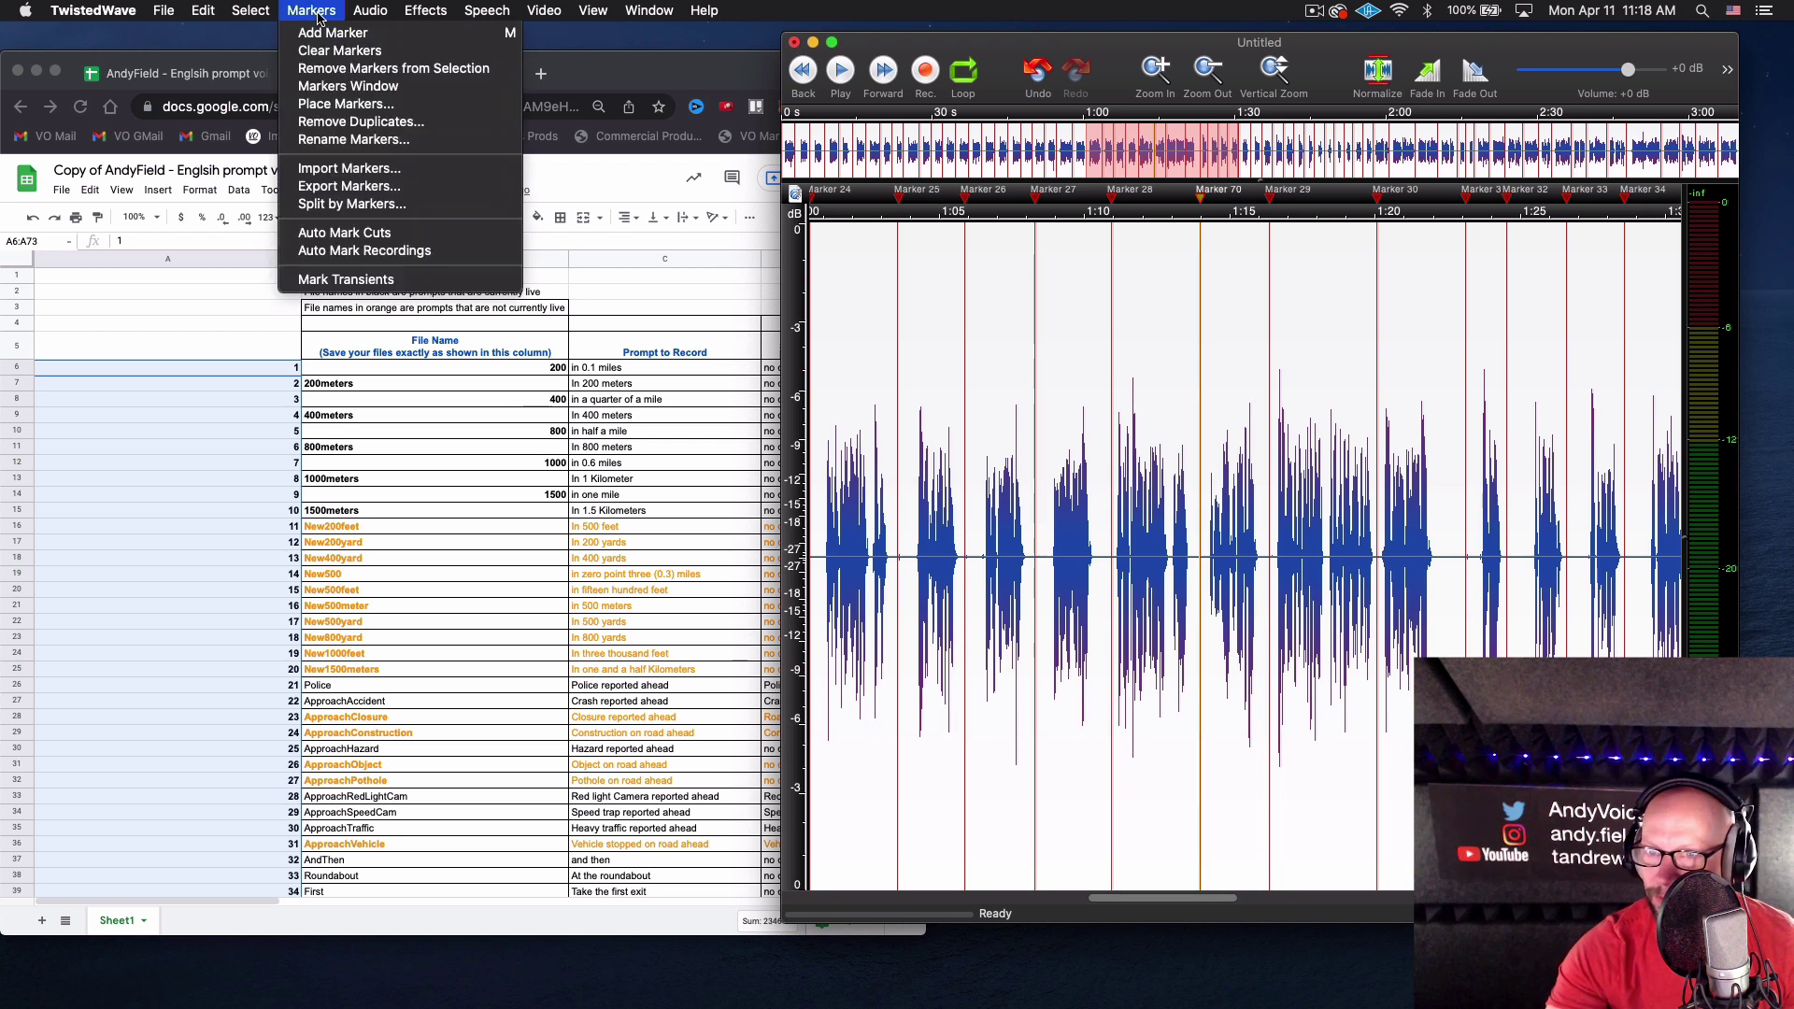
left_click(357, 86)
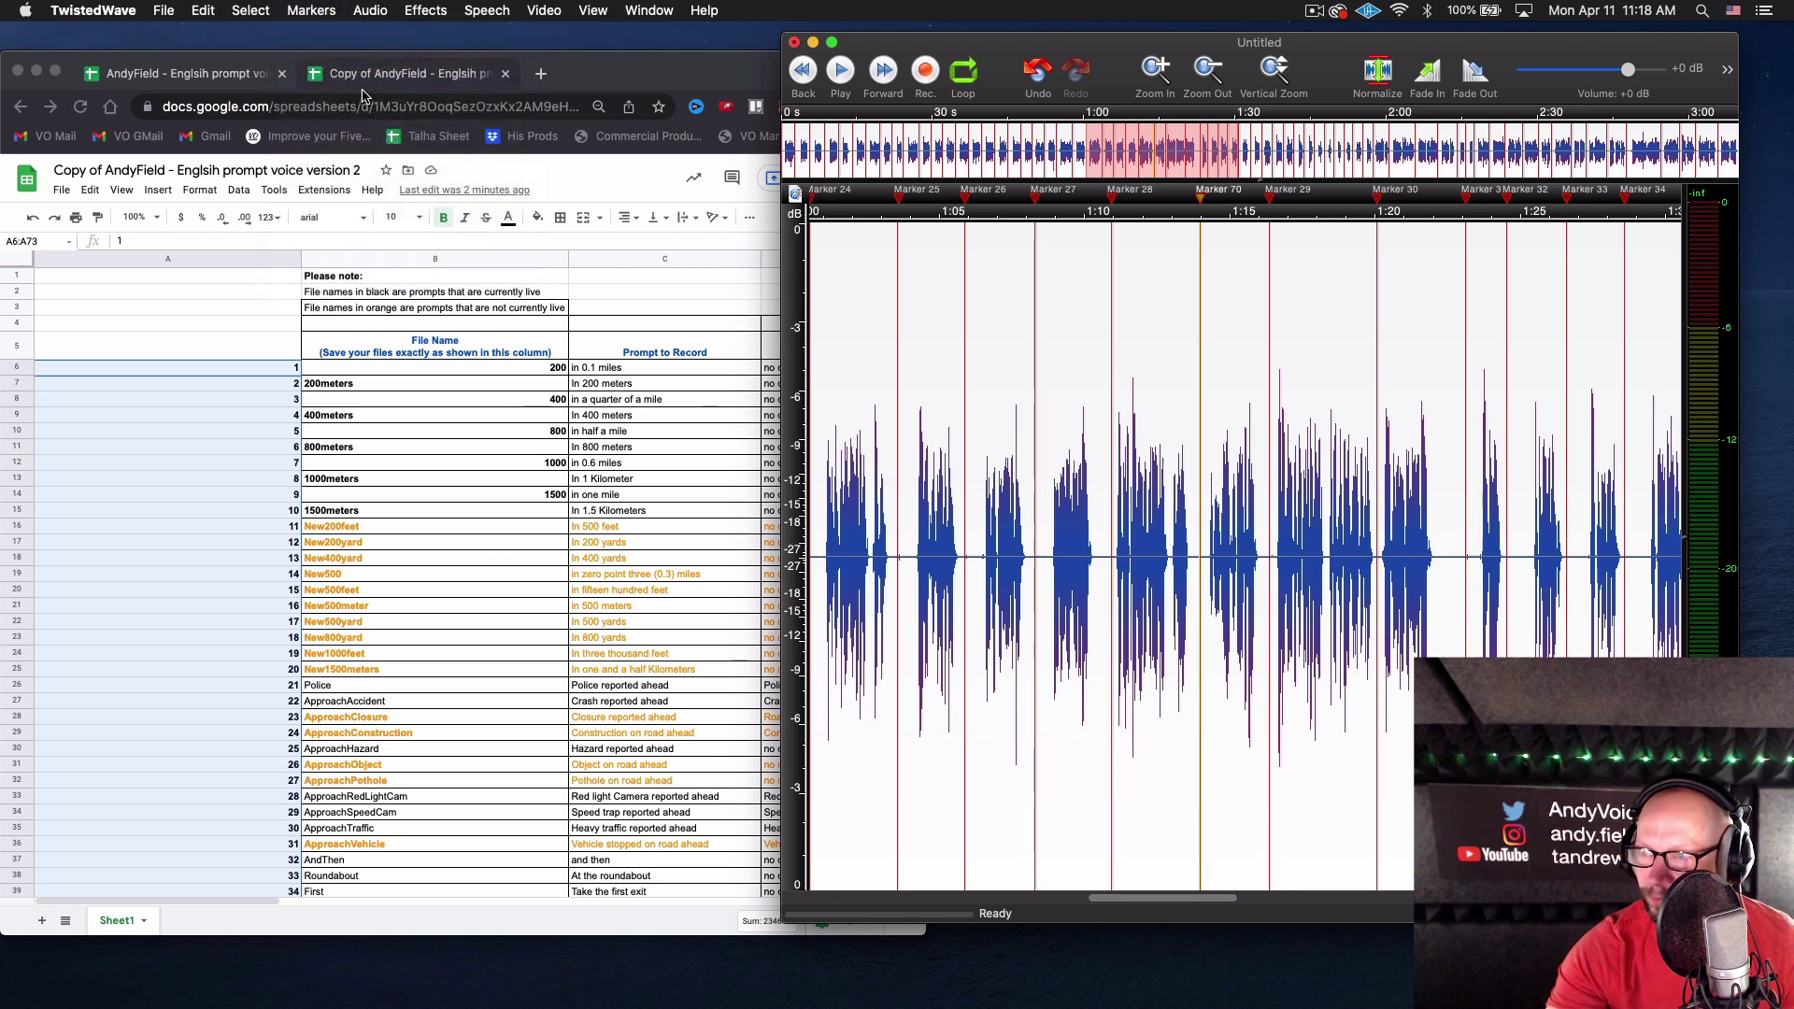
scroll(1061, 366, "down", 13)
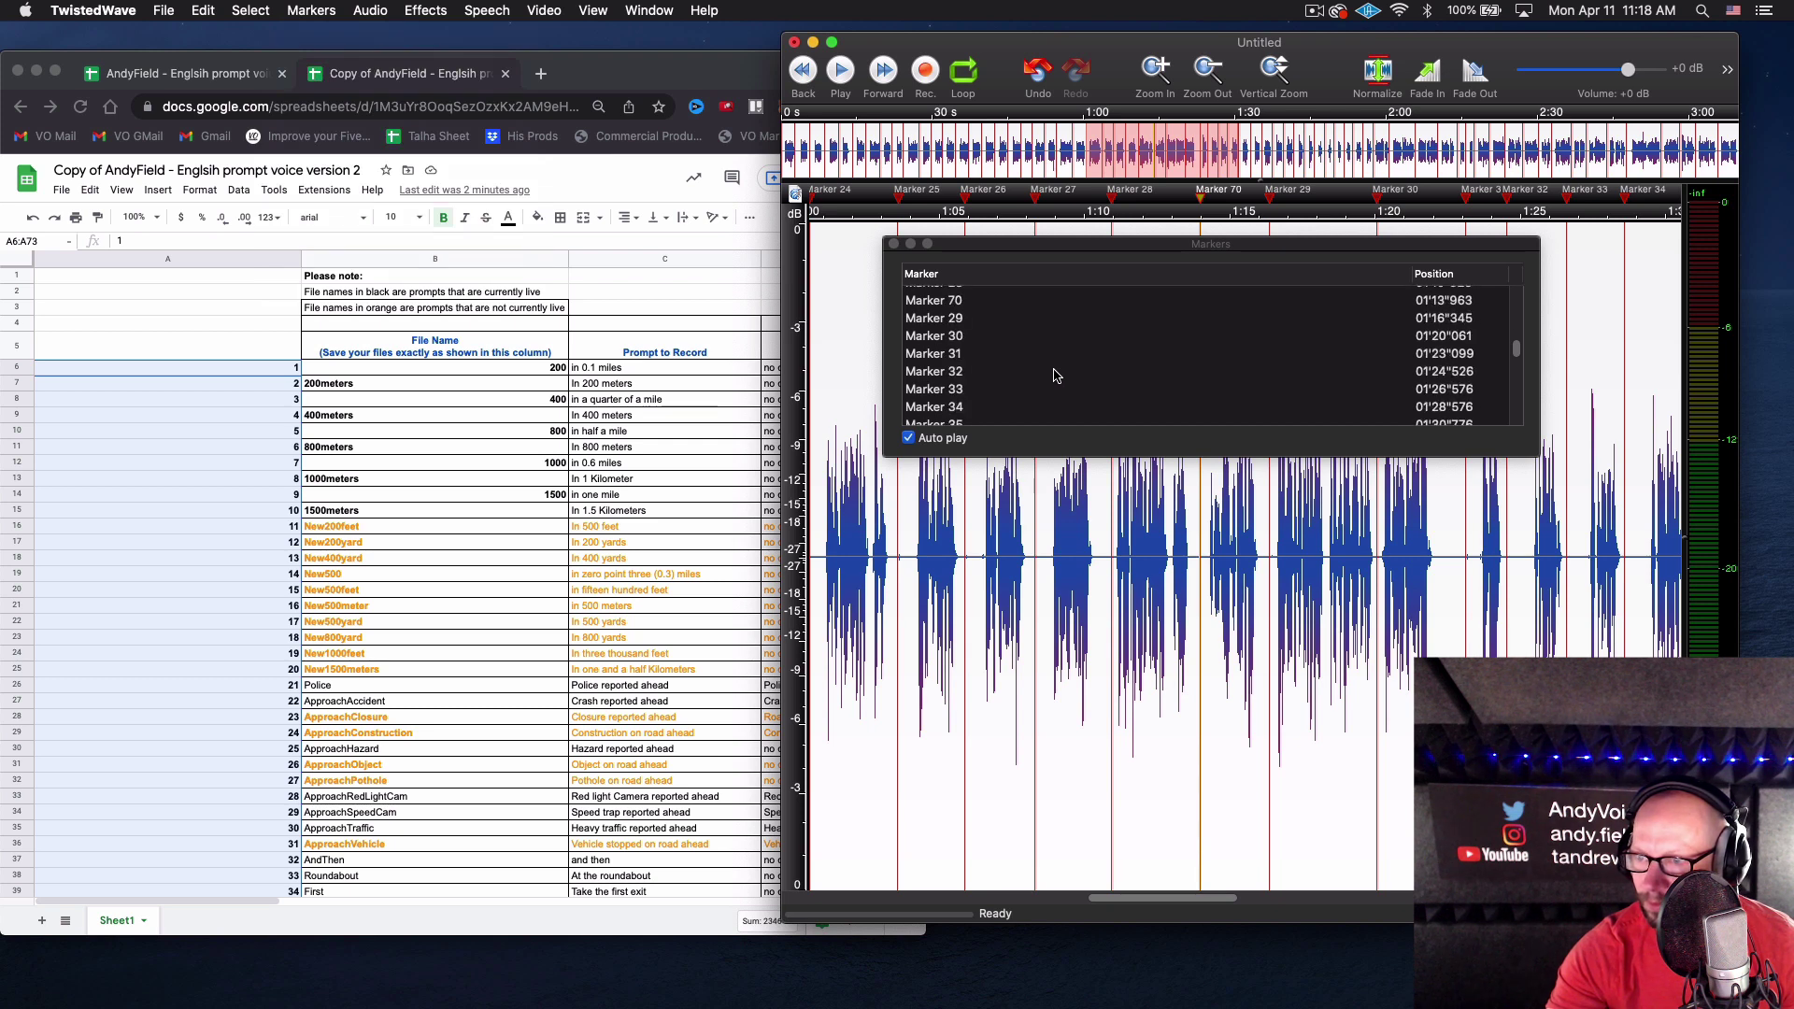
scroll(1053, 375, "down", 10)
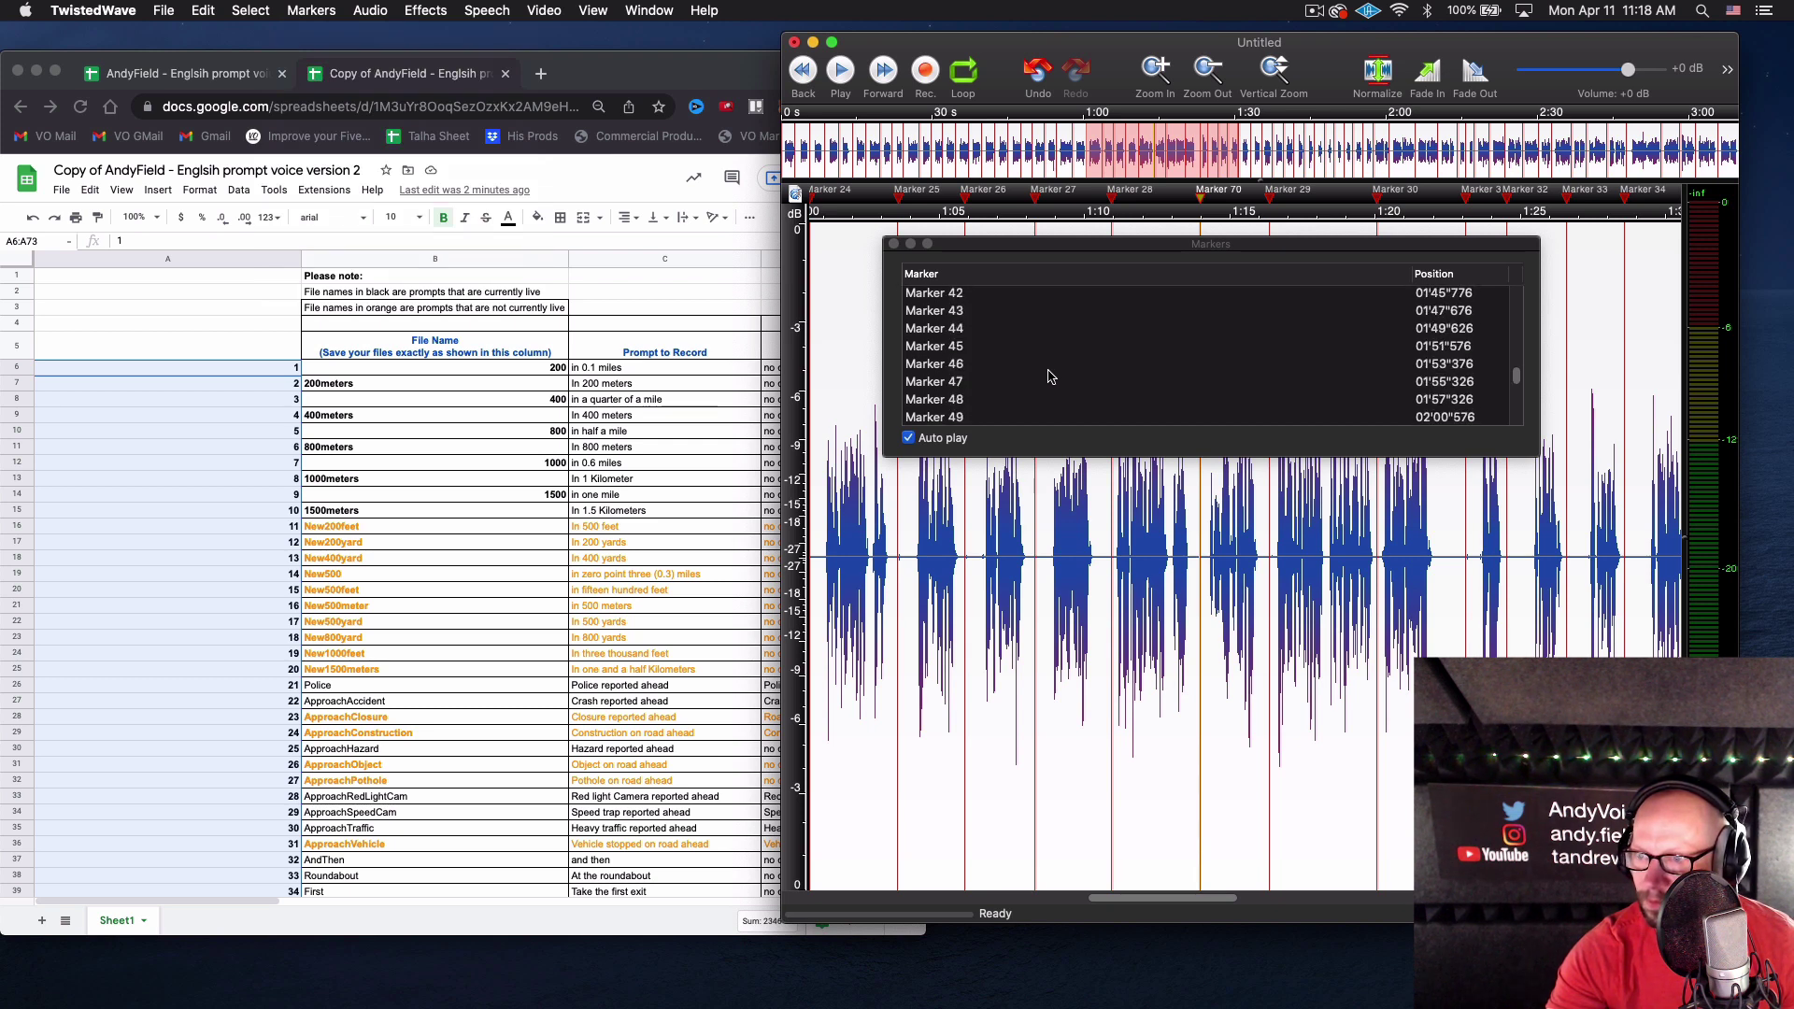
scroll(1052, 376, "down", 1)
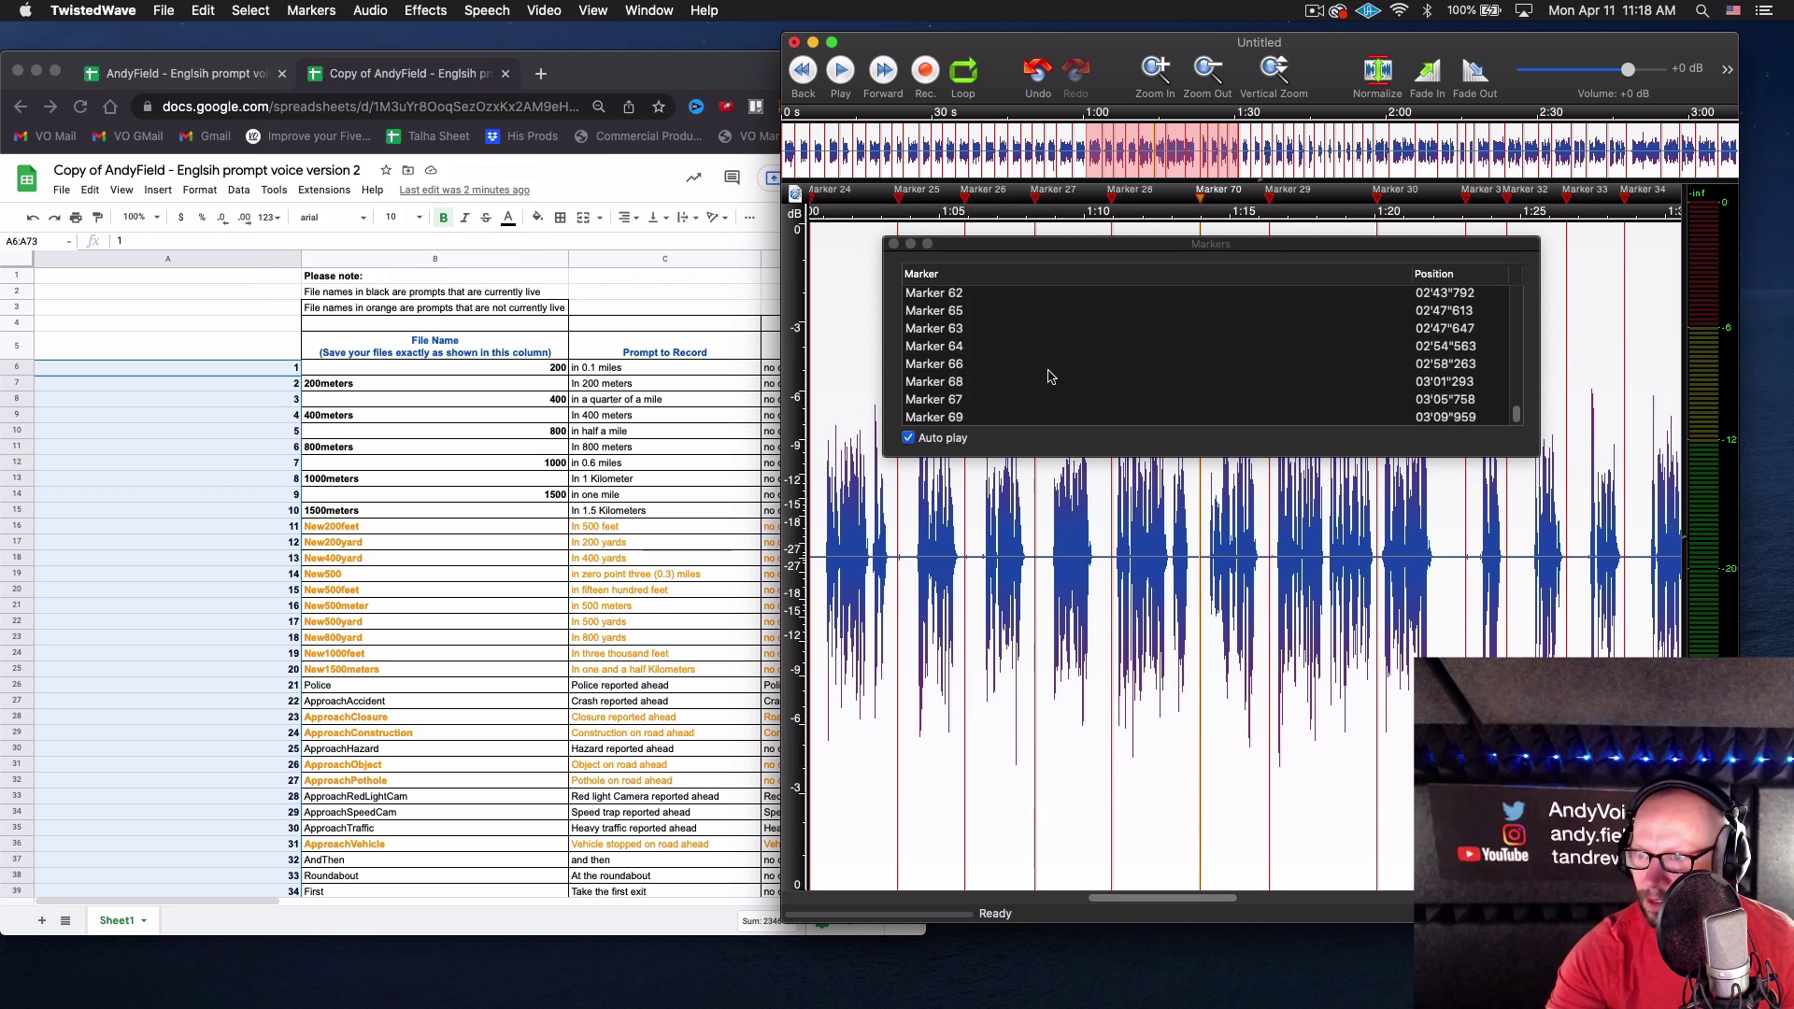
scroll(1051, 376, "down", 2)
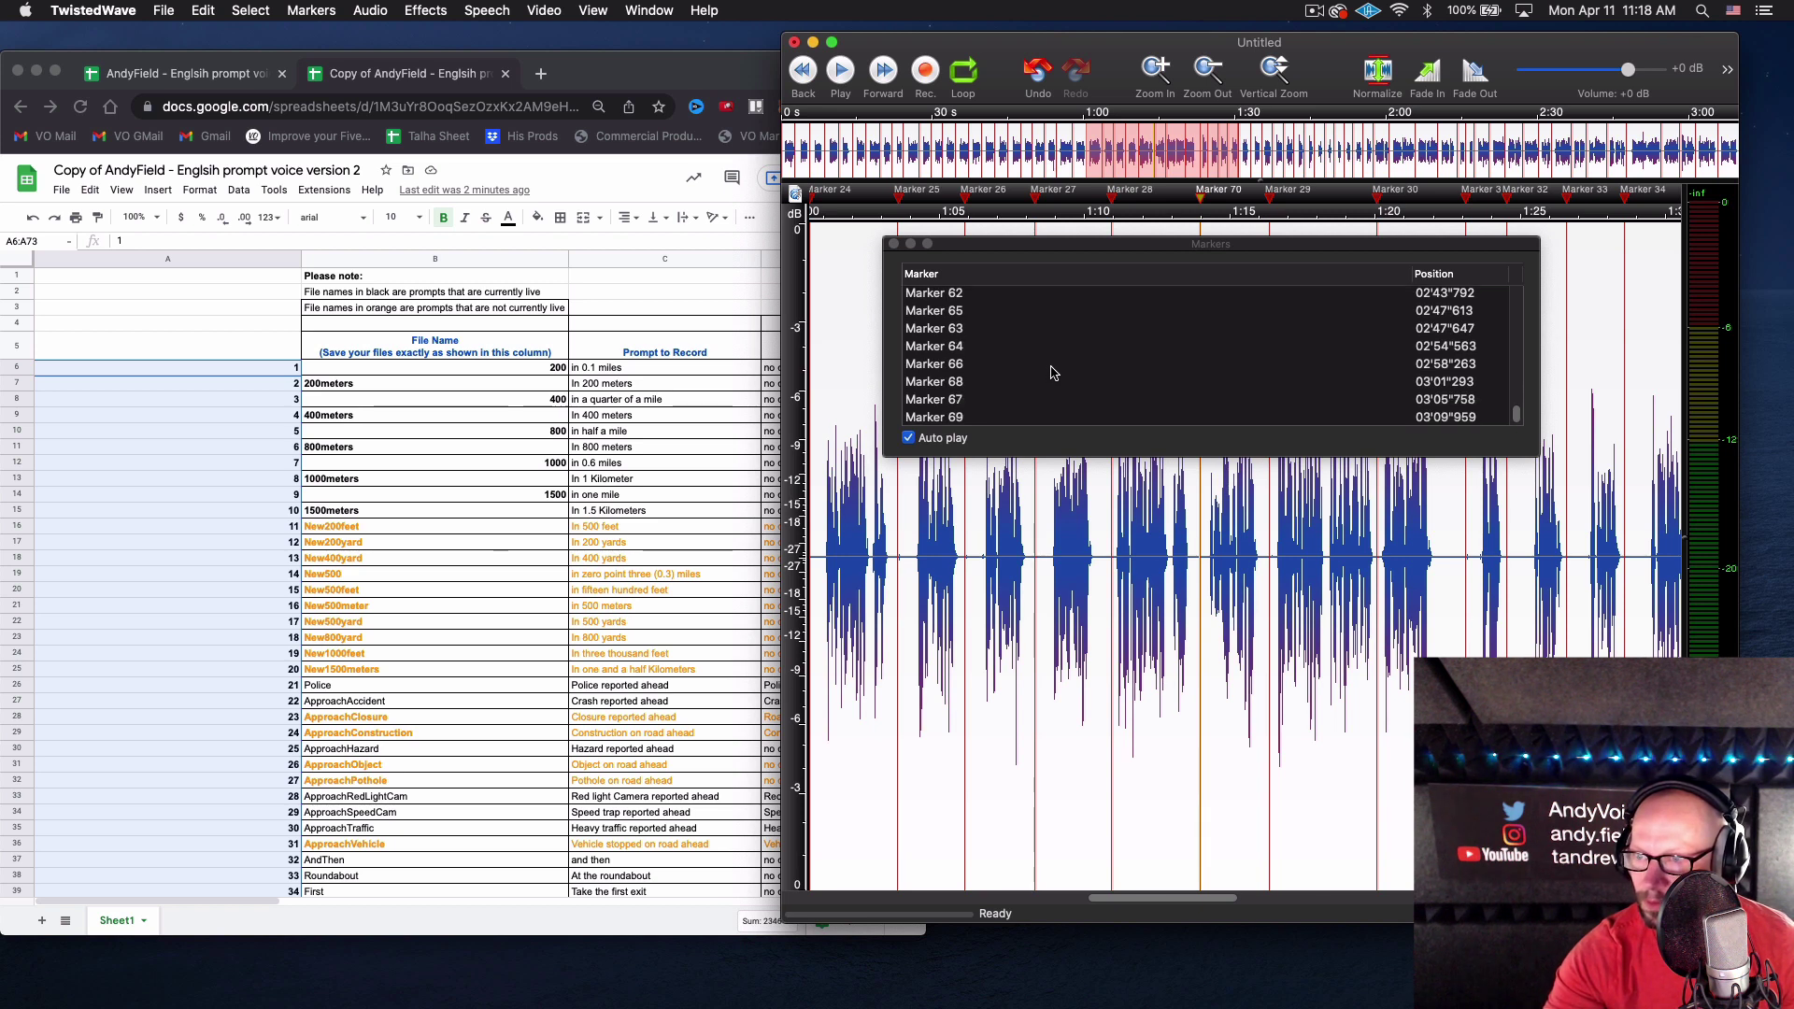
scroll(1052, 374, "up", 8)
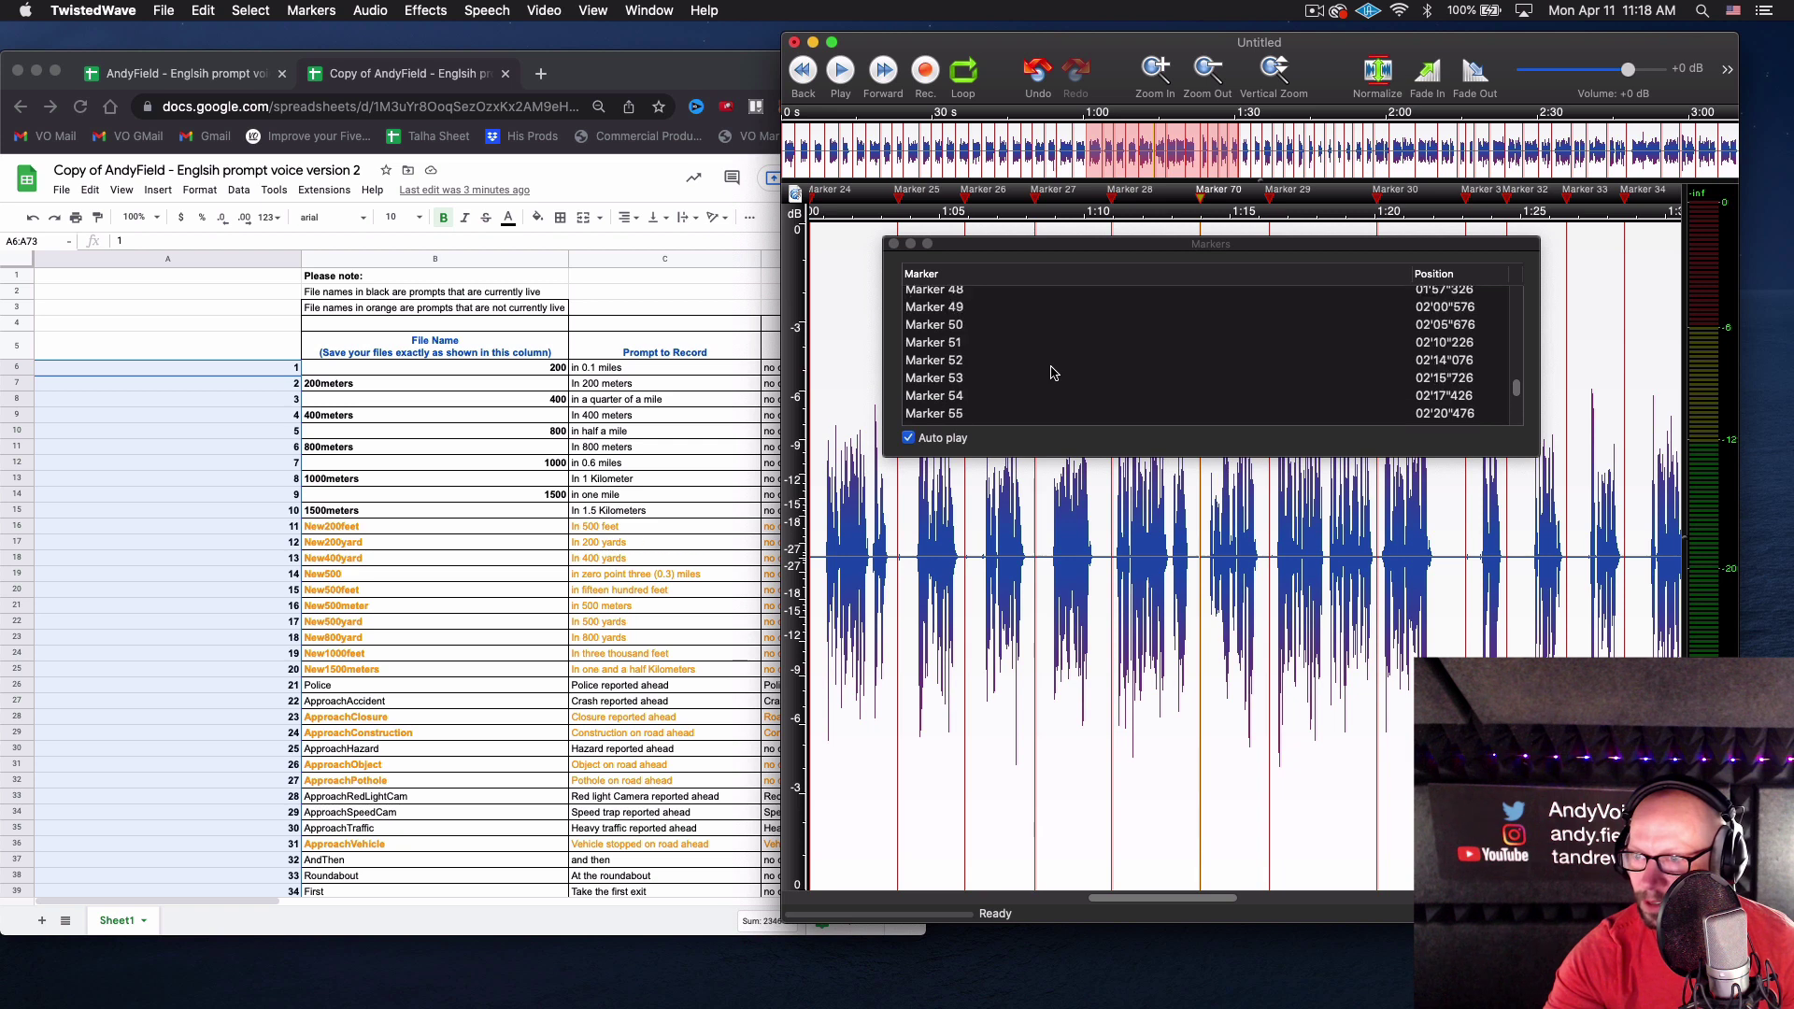
scroll(1052, 373, "up", 2)
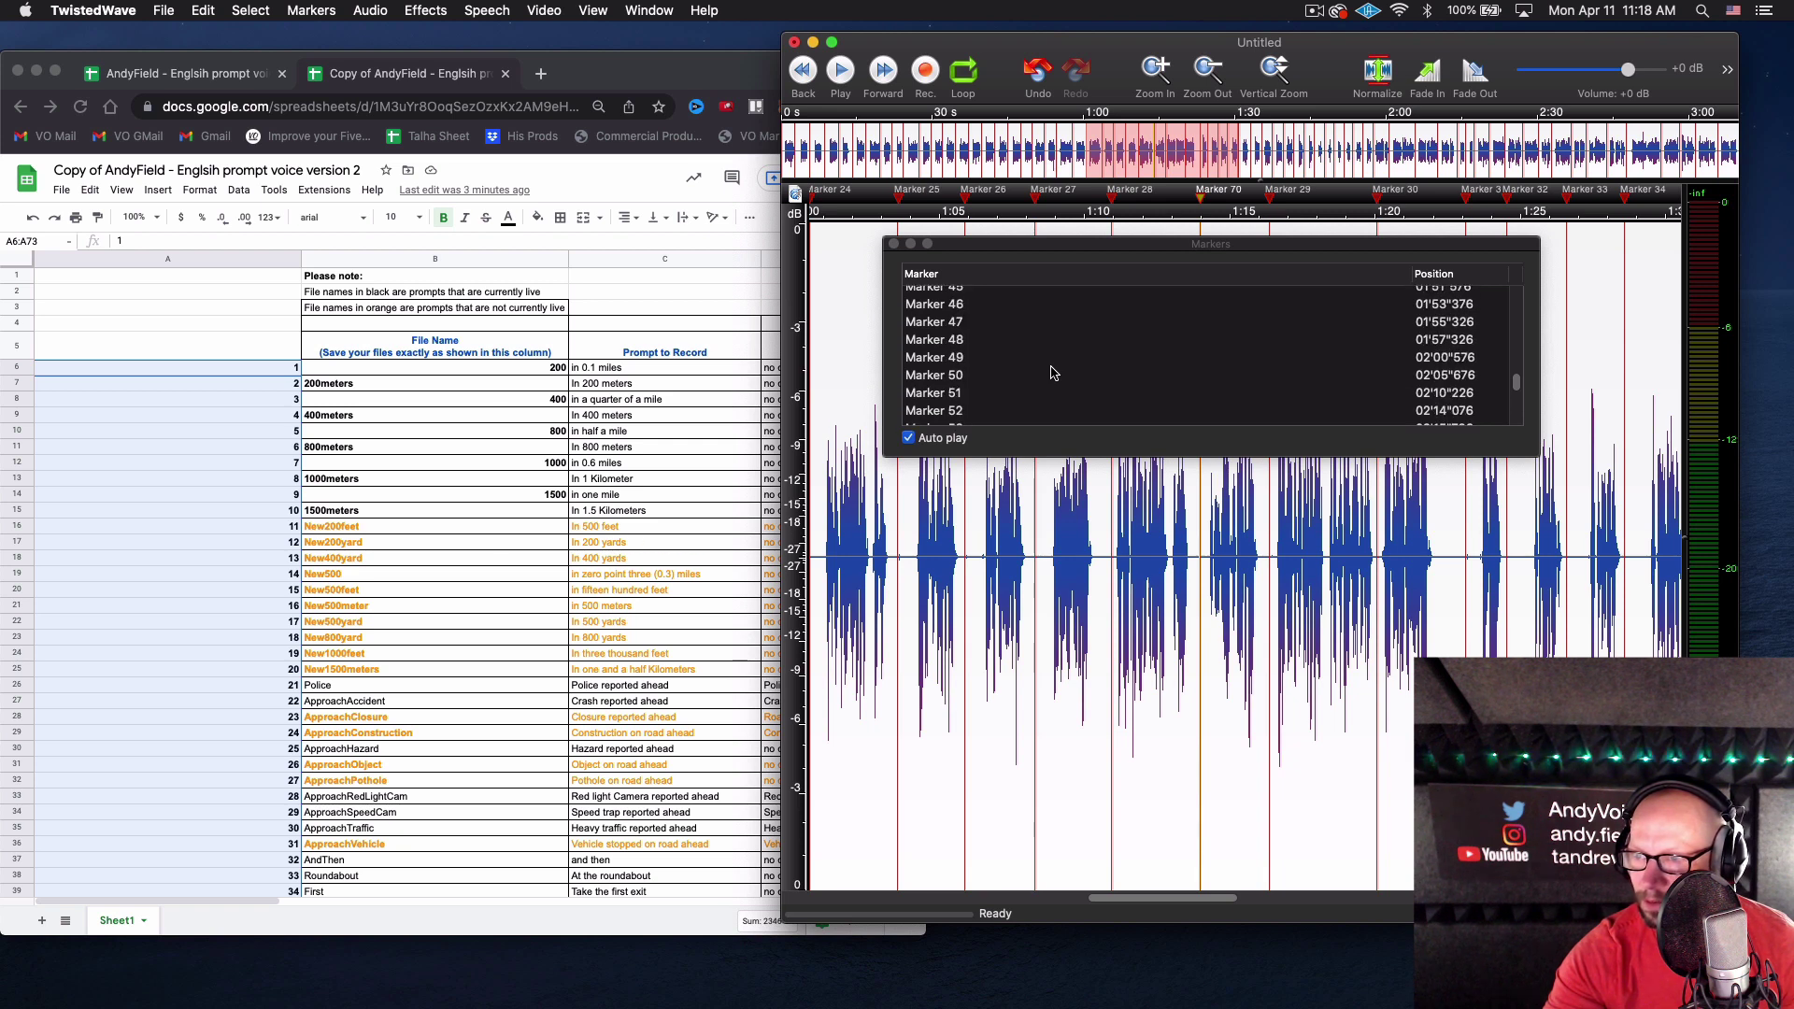
scroll(1051, 373, "up", 7)
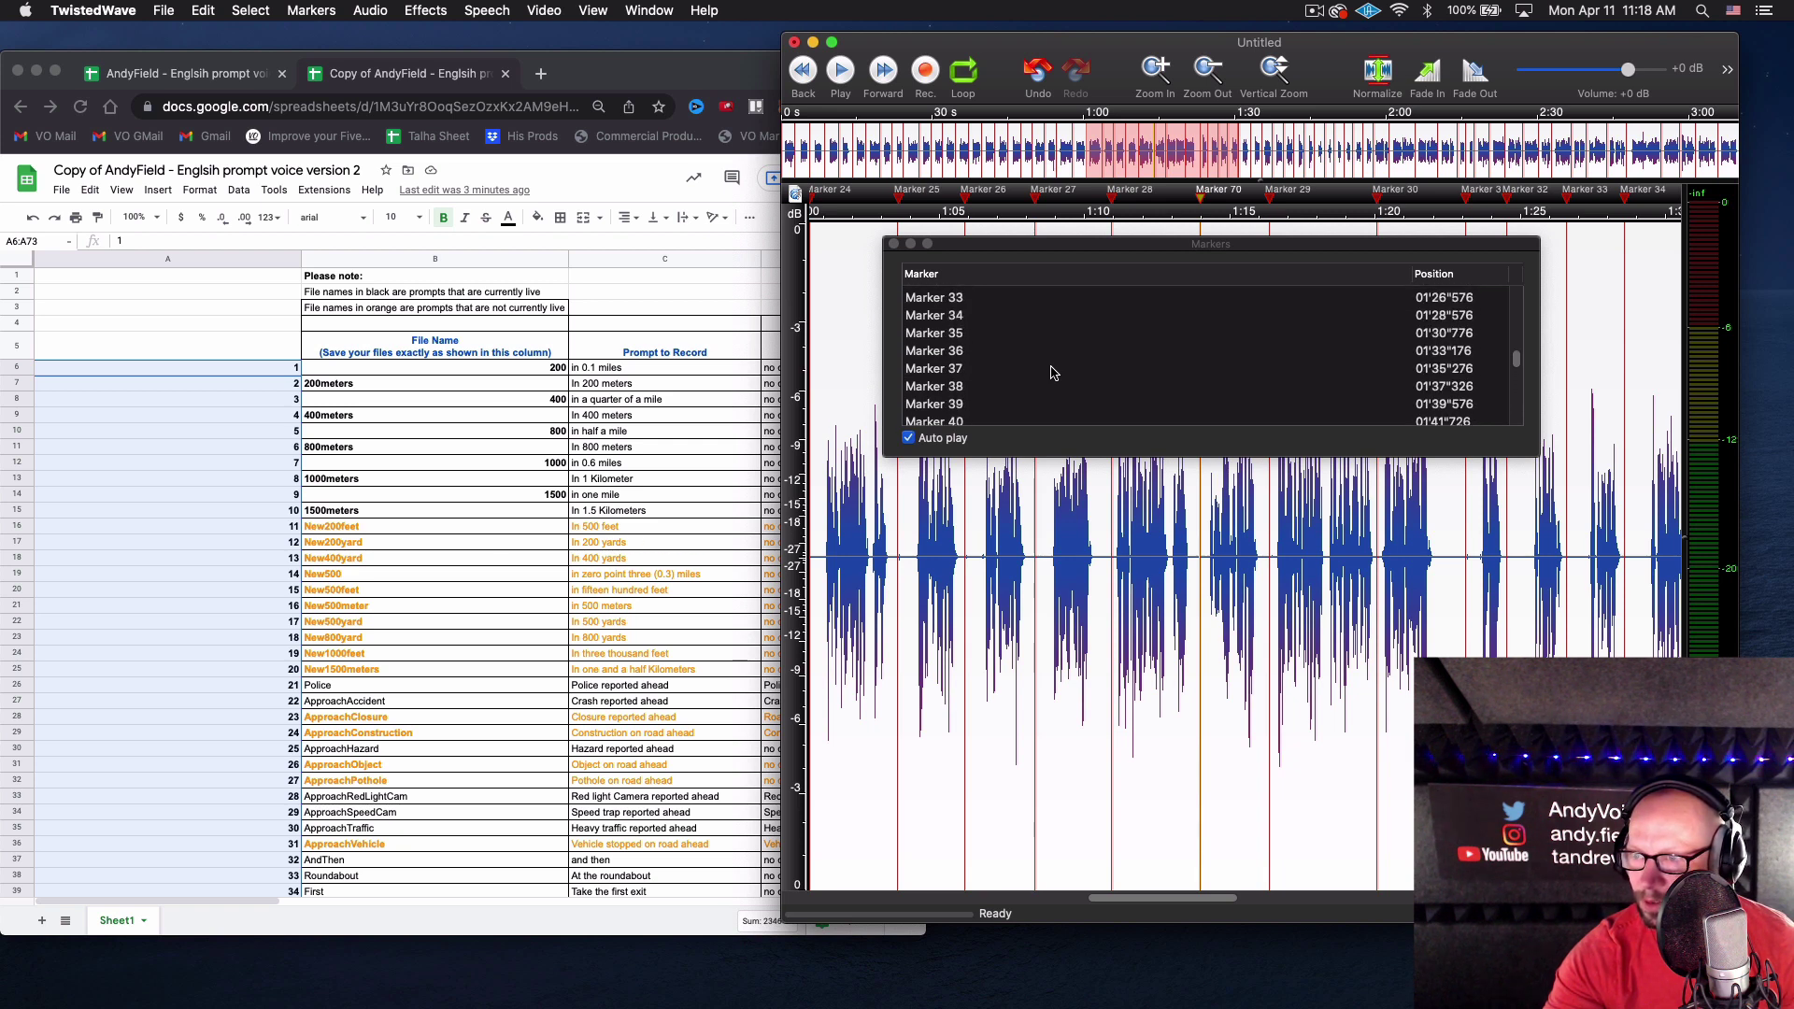
scroll(1052, 373, "up", 3)
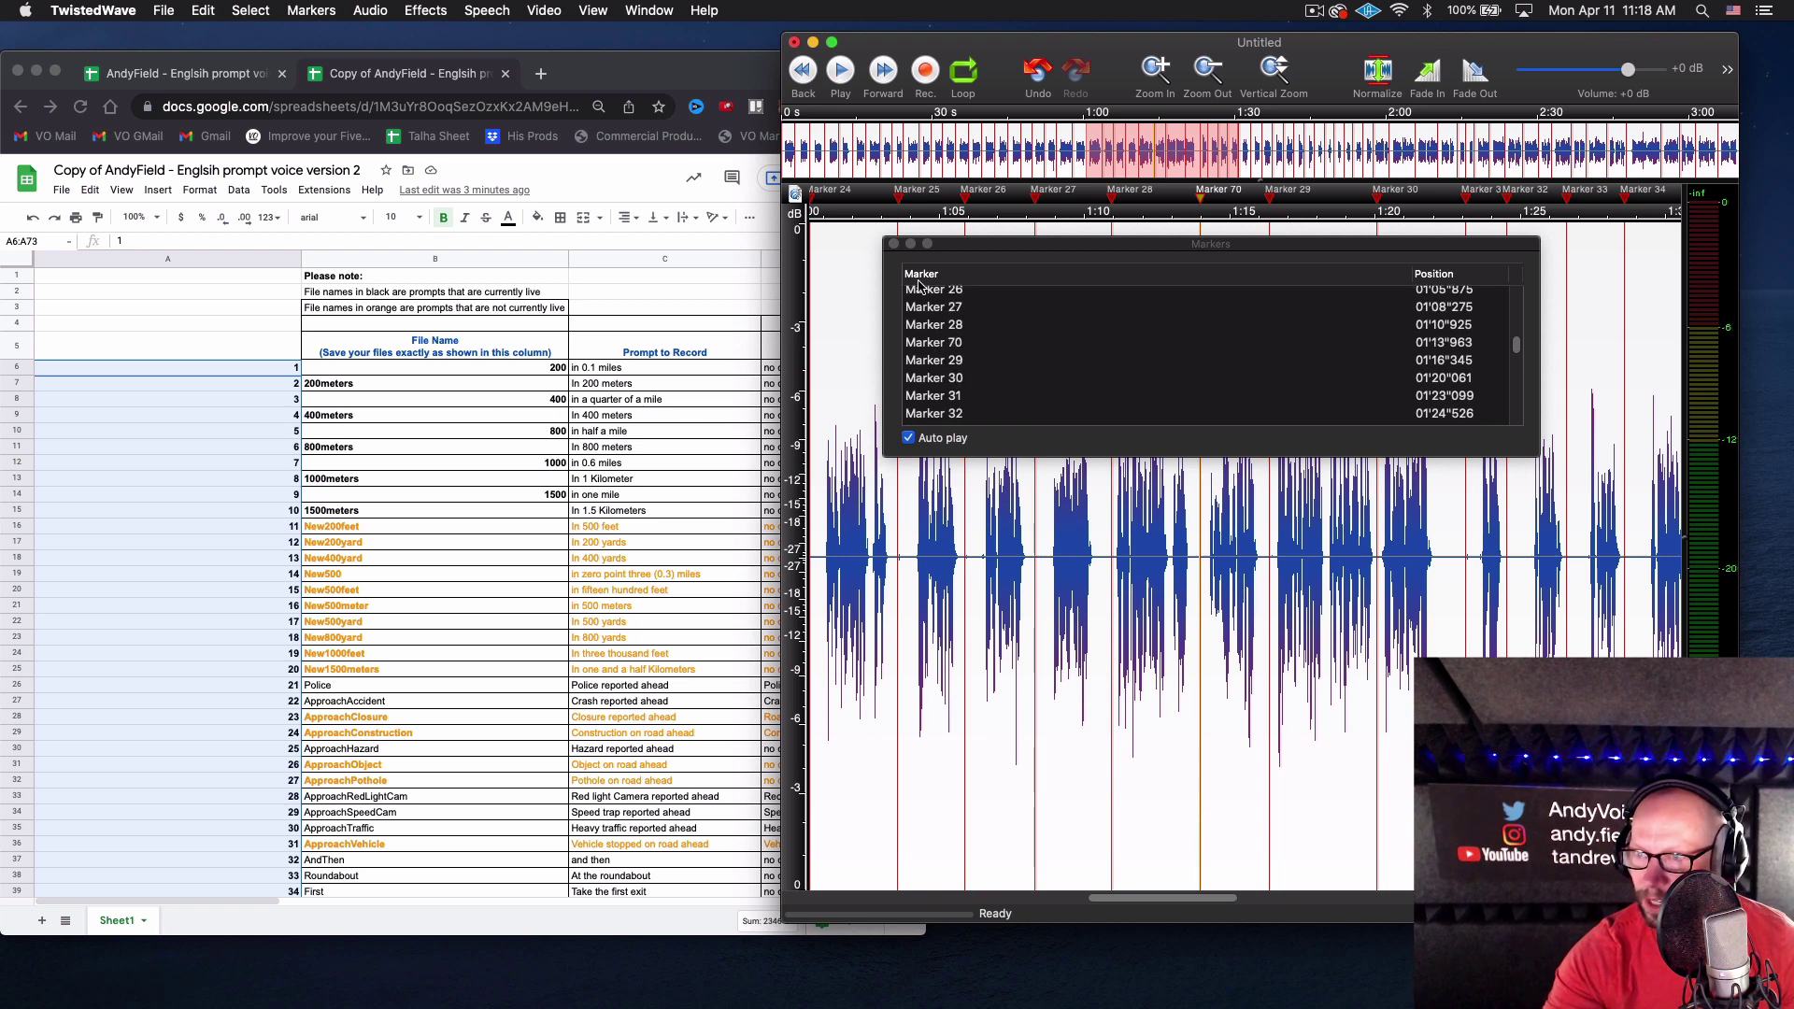
left_click(895, 245)
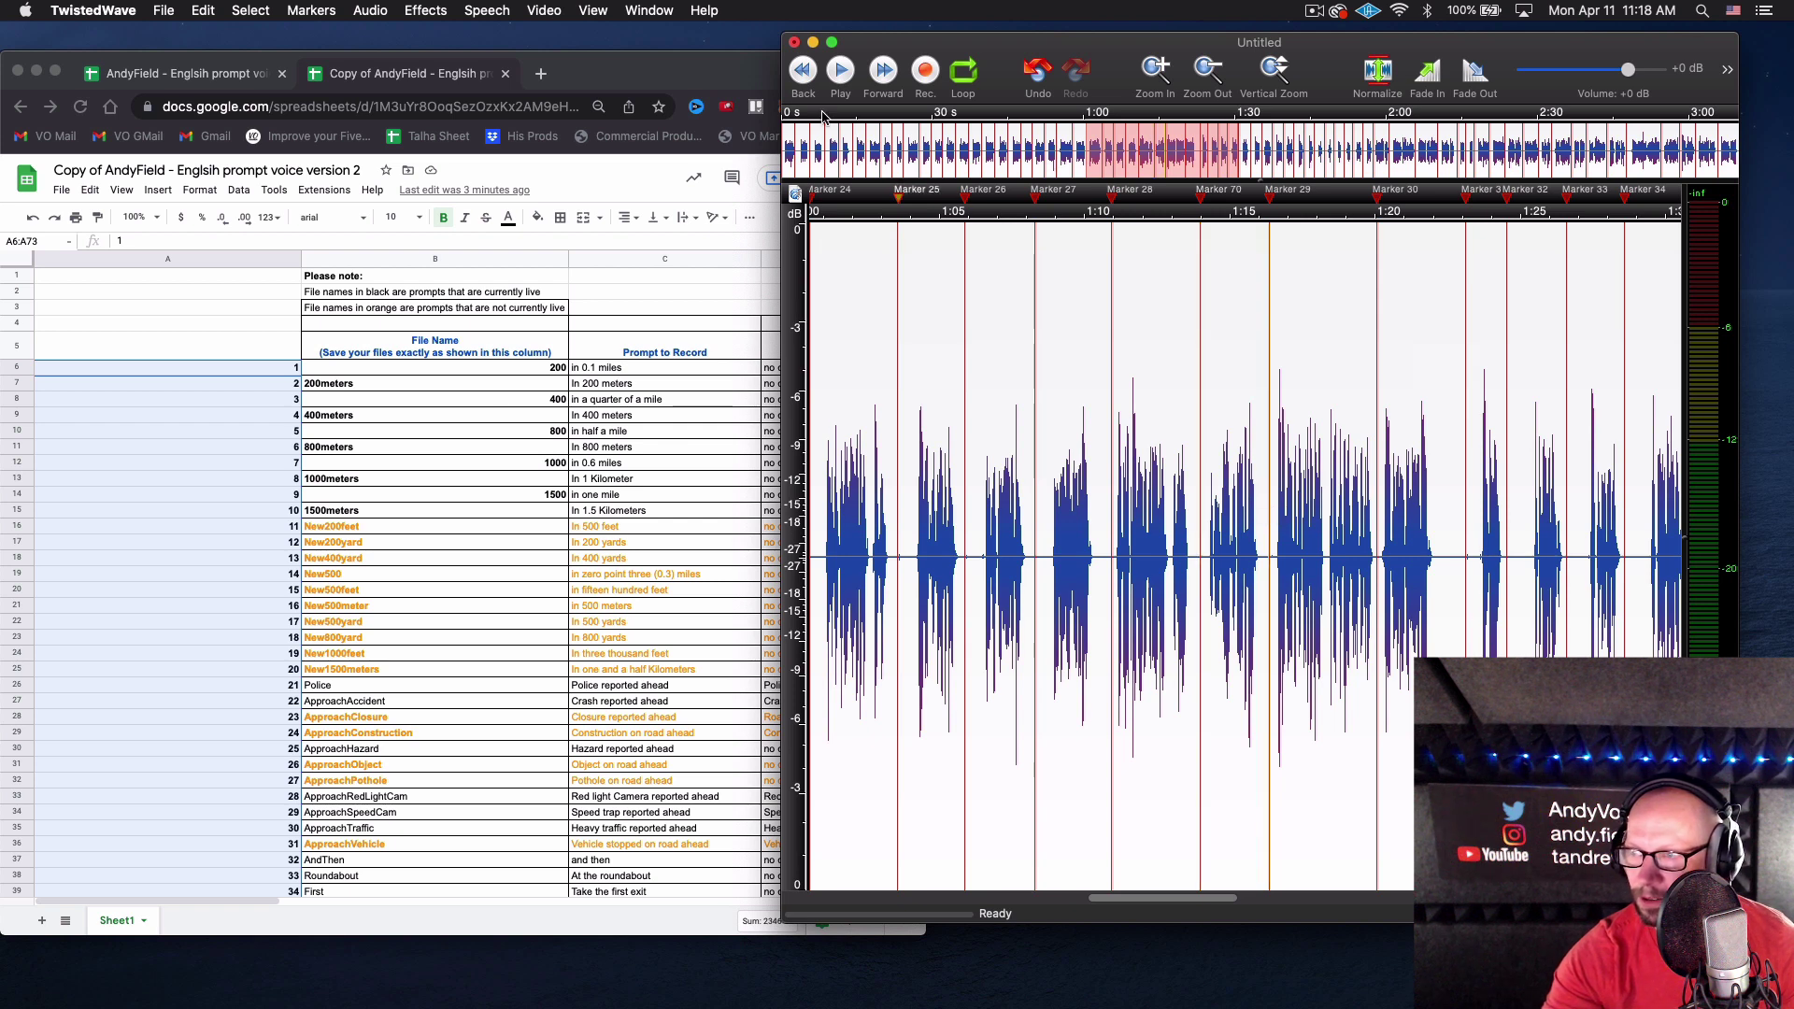
Reopen the list of markers and play Marker 29 to check it against the spreadsheet
left_click(311, 10)
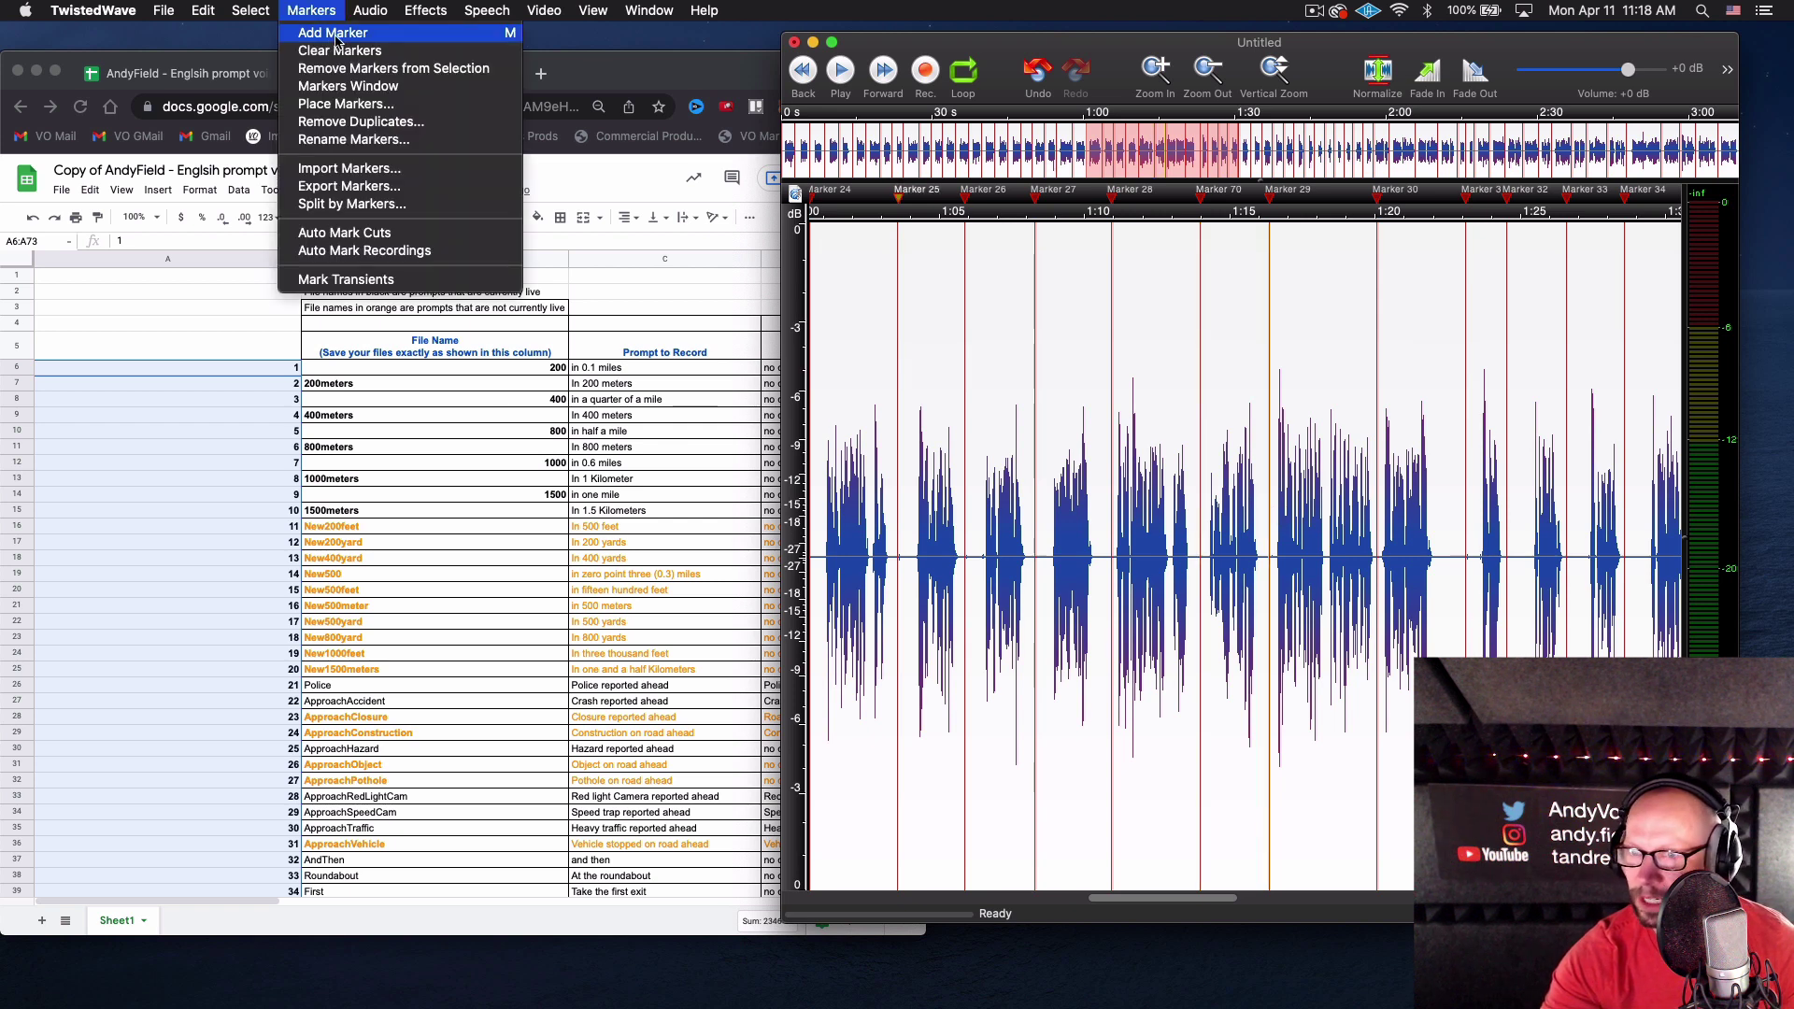
left_click(350, 88)
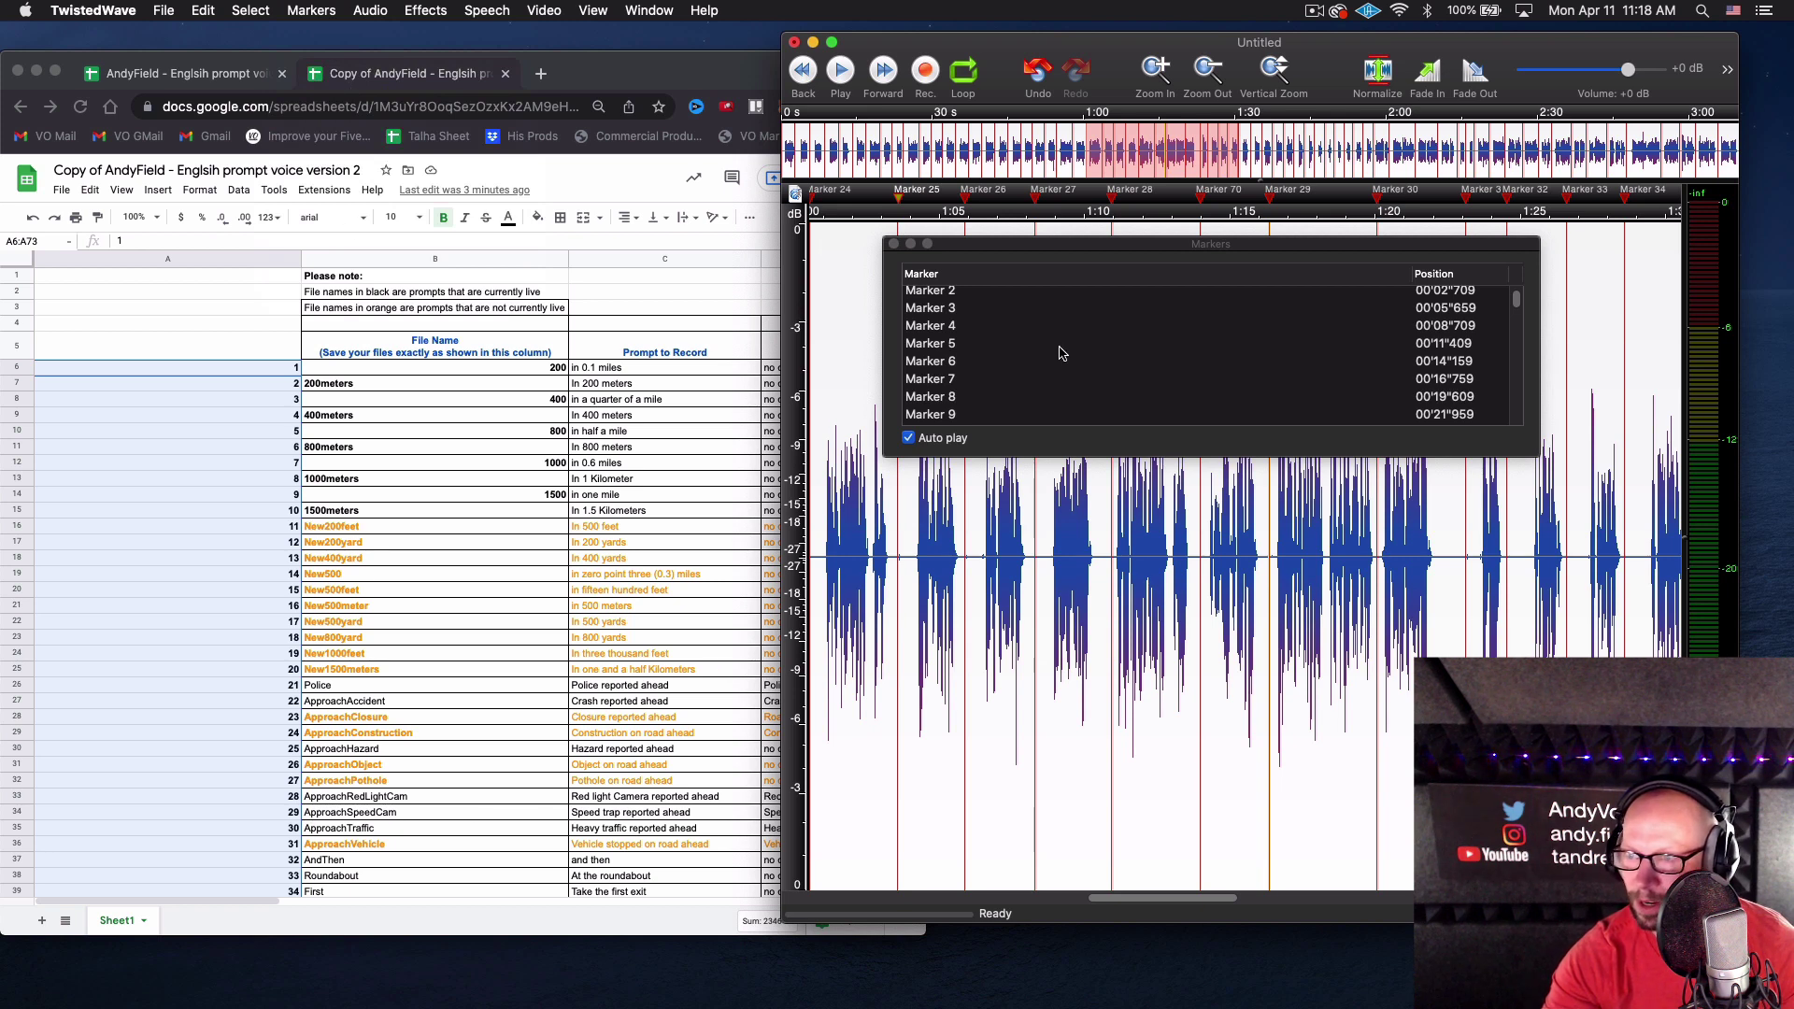
scroll(969, 390, "down", 10)
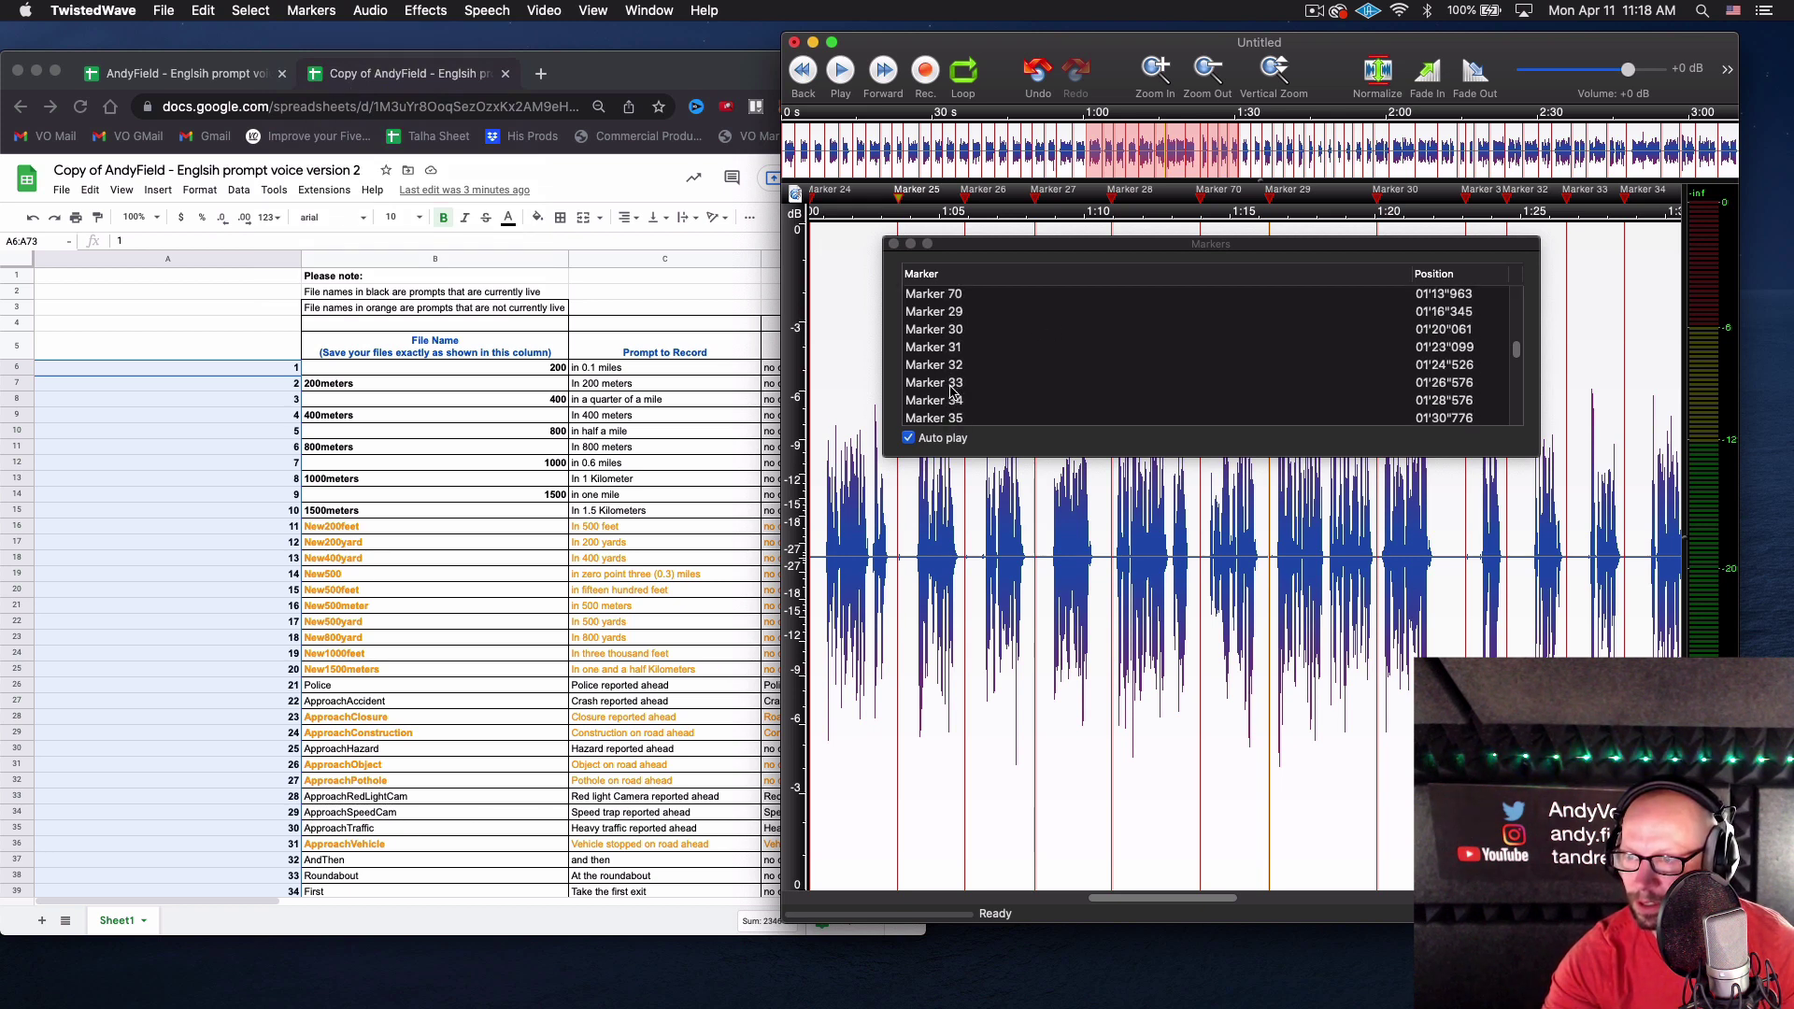
left_click(944, 312)
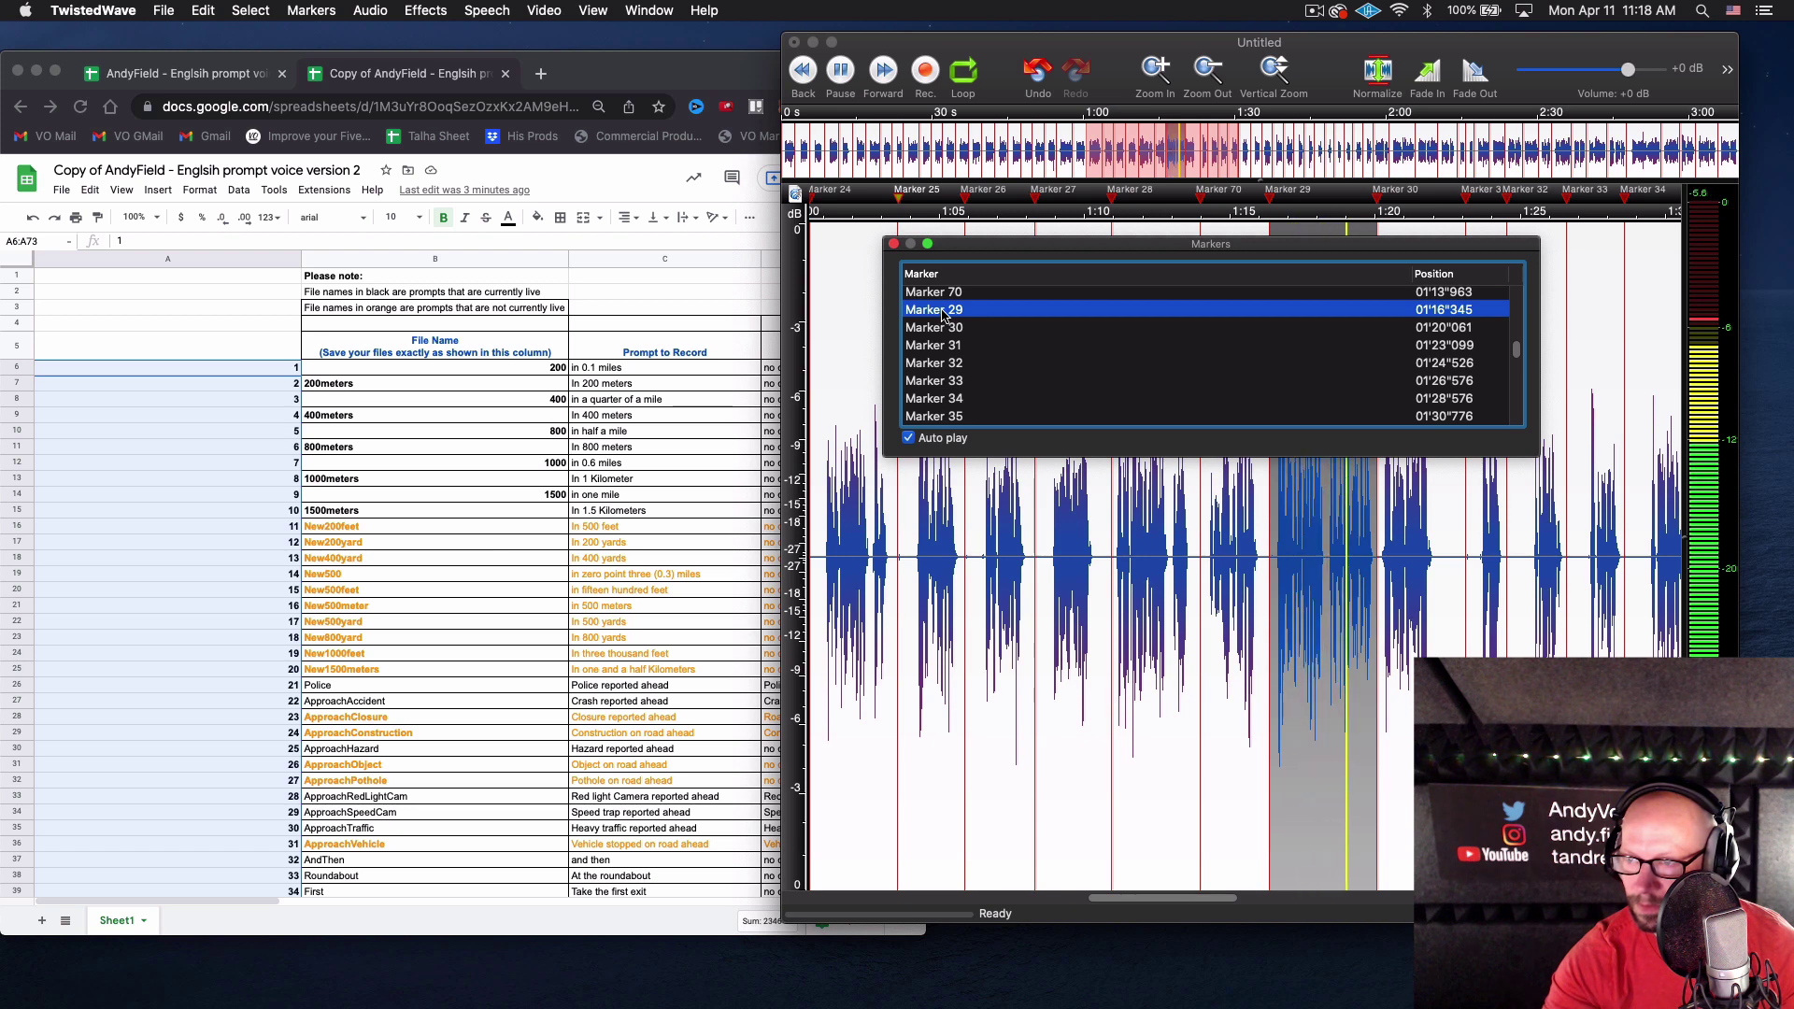
Play Marker 70 to check its prompt, close the list of markers and stop playback
left_click(947, 296)
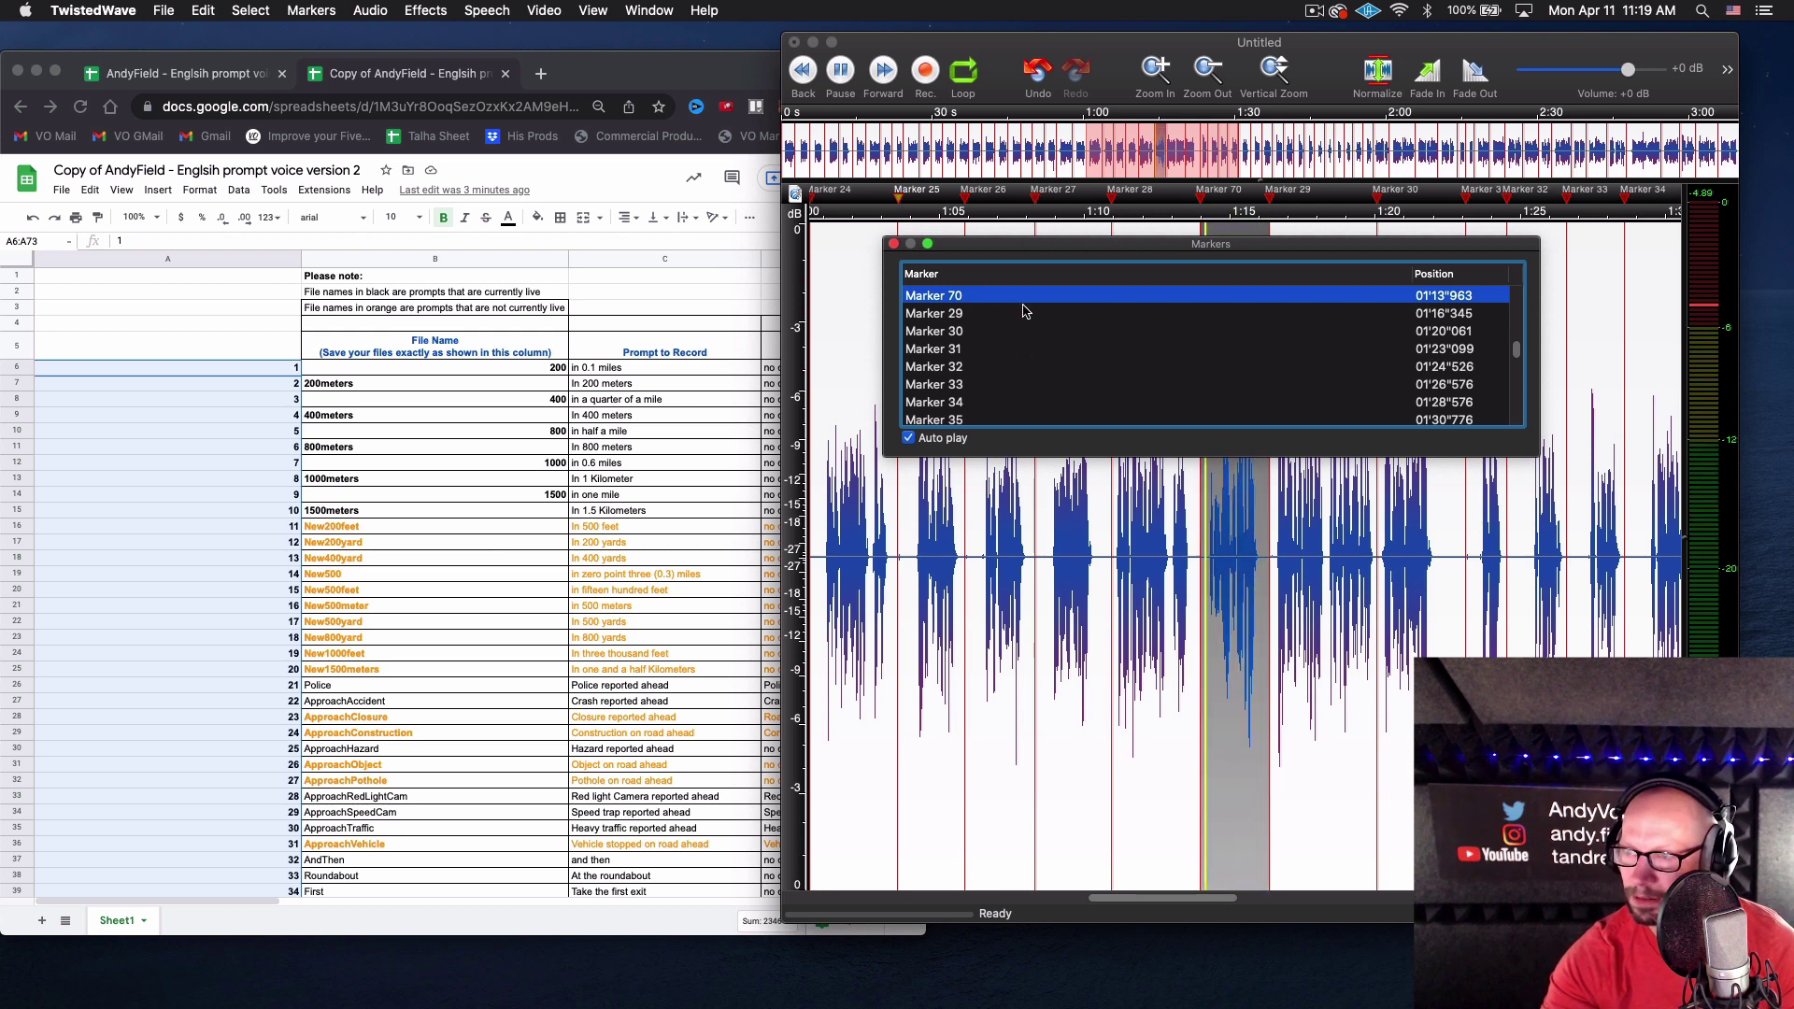
left_click(894, 244)
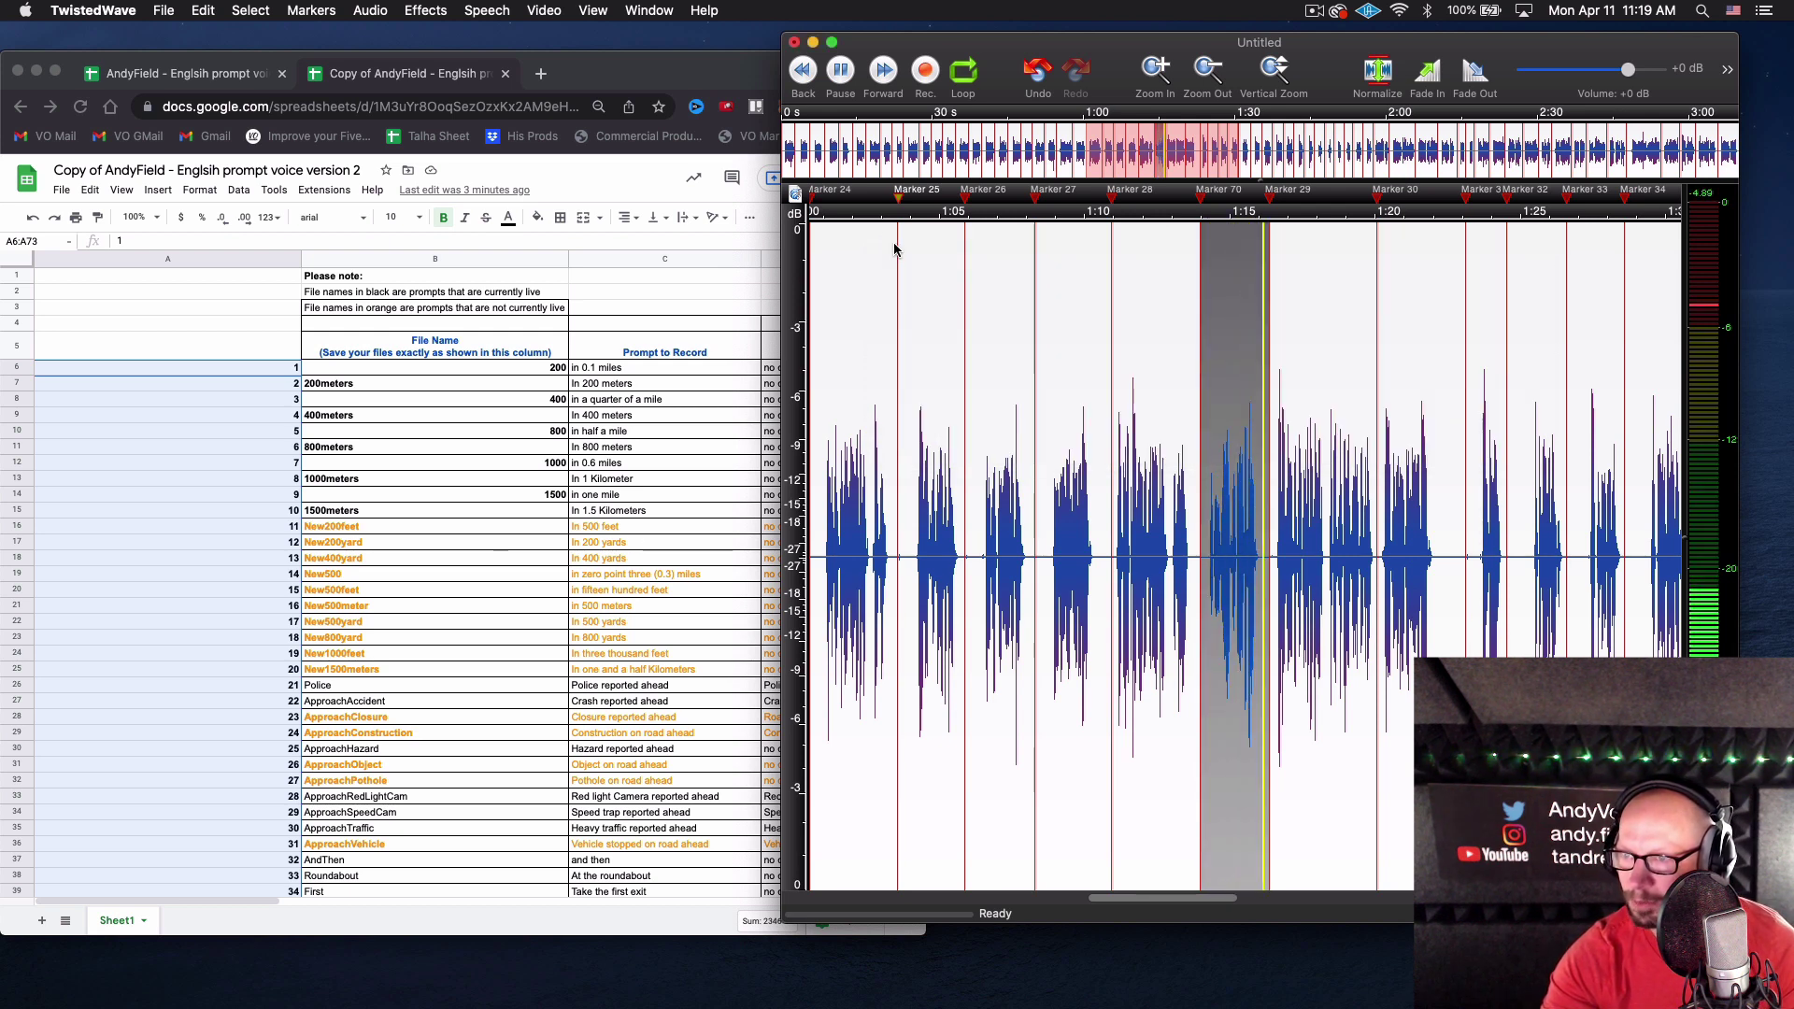
key("space")
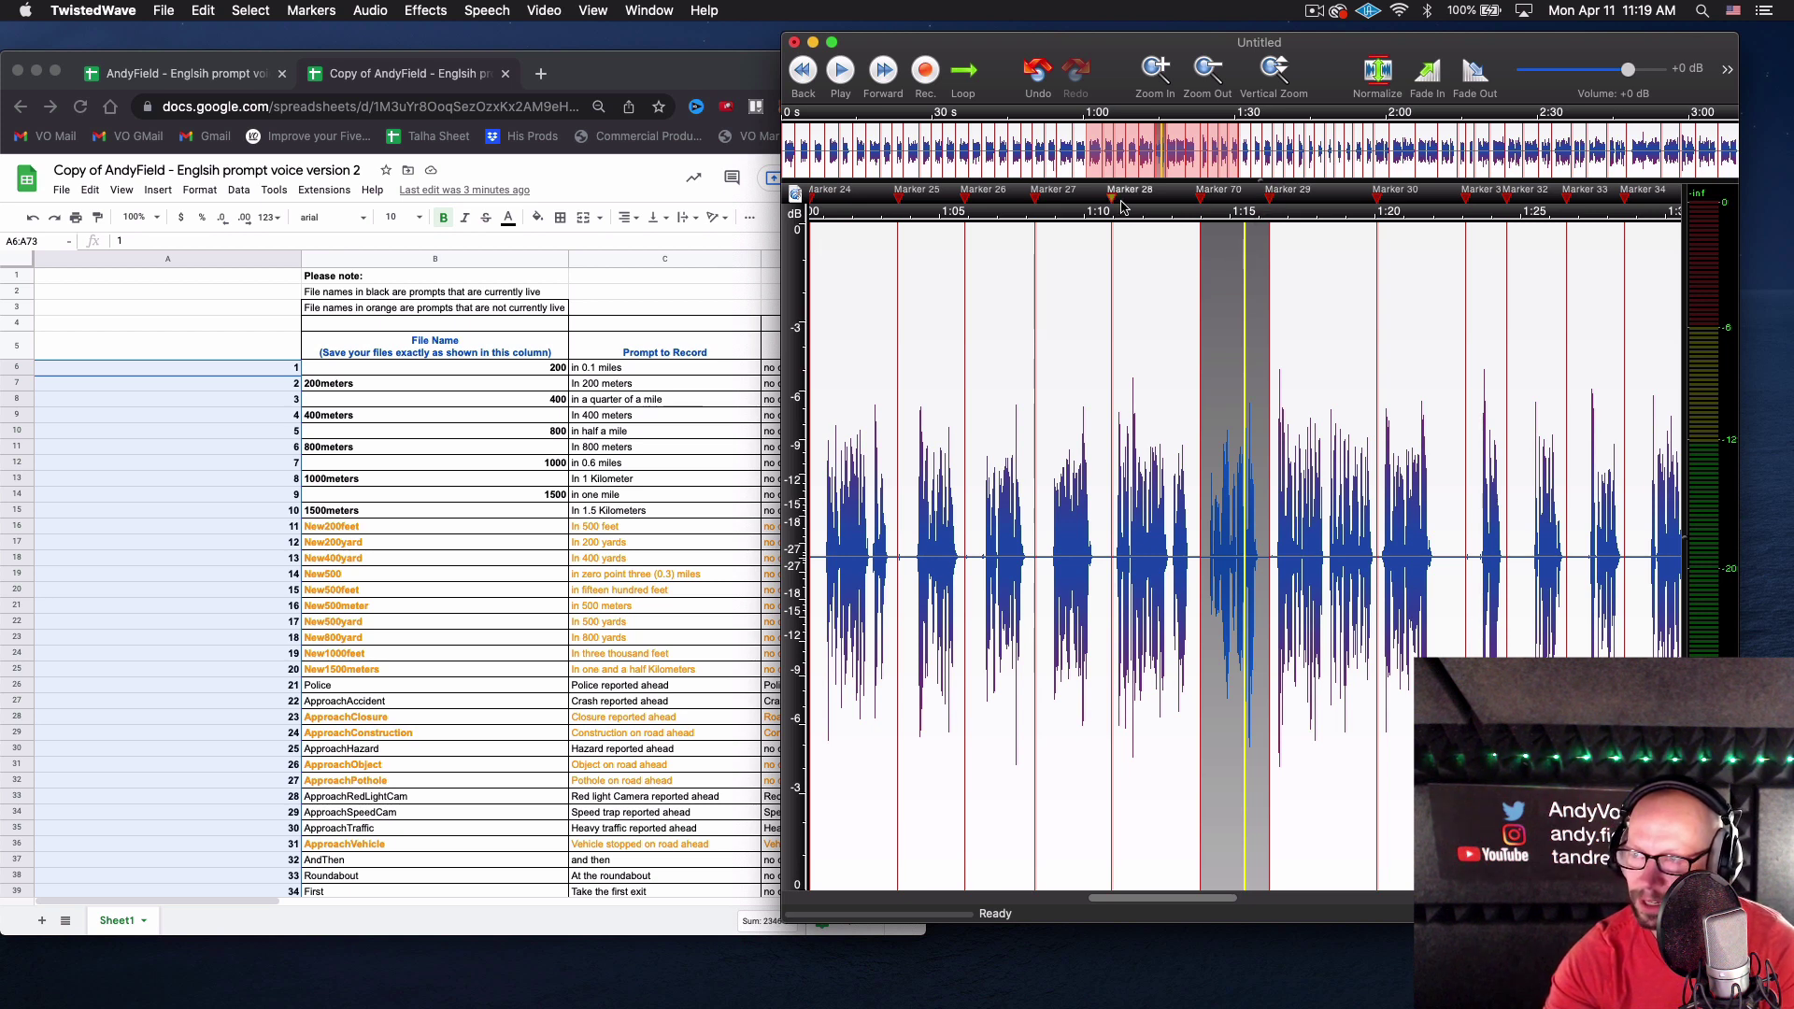
Reopen the list of markers and play each entry from Marker 28 through Marker 32, comparing them with the numbered prompts
left_click(318, 10)
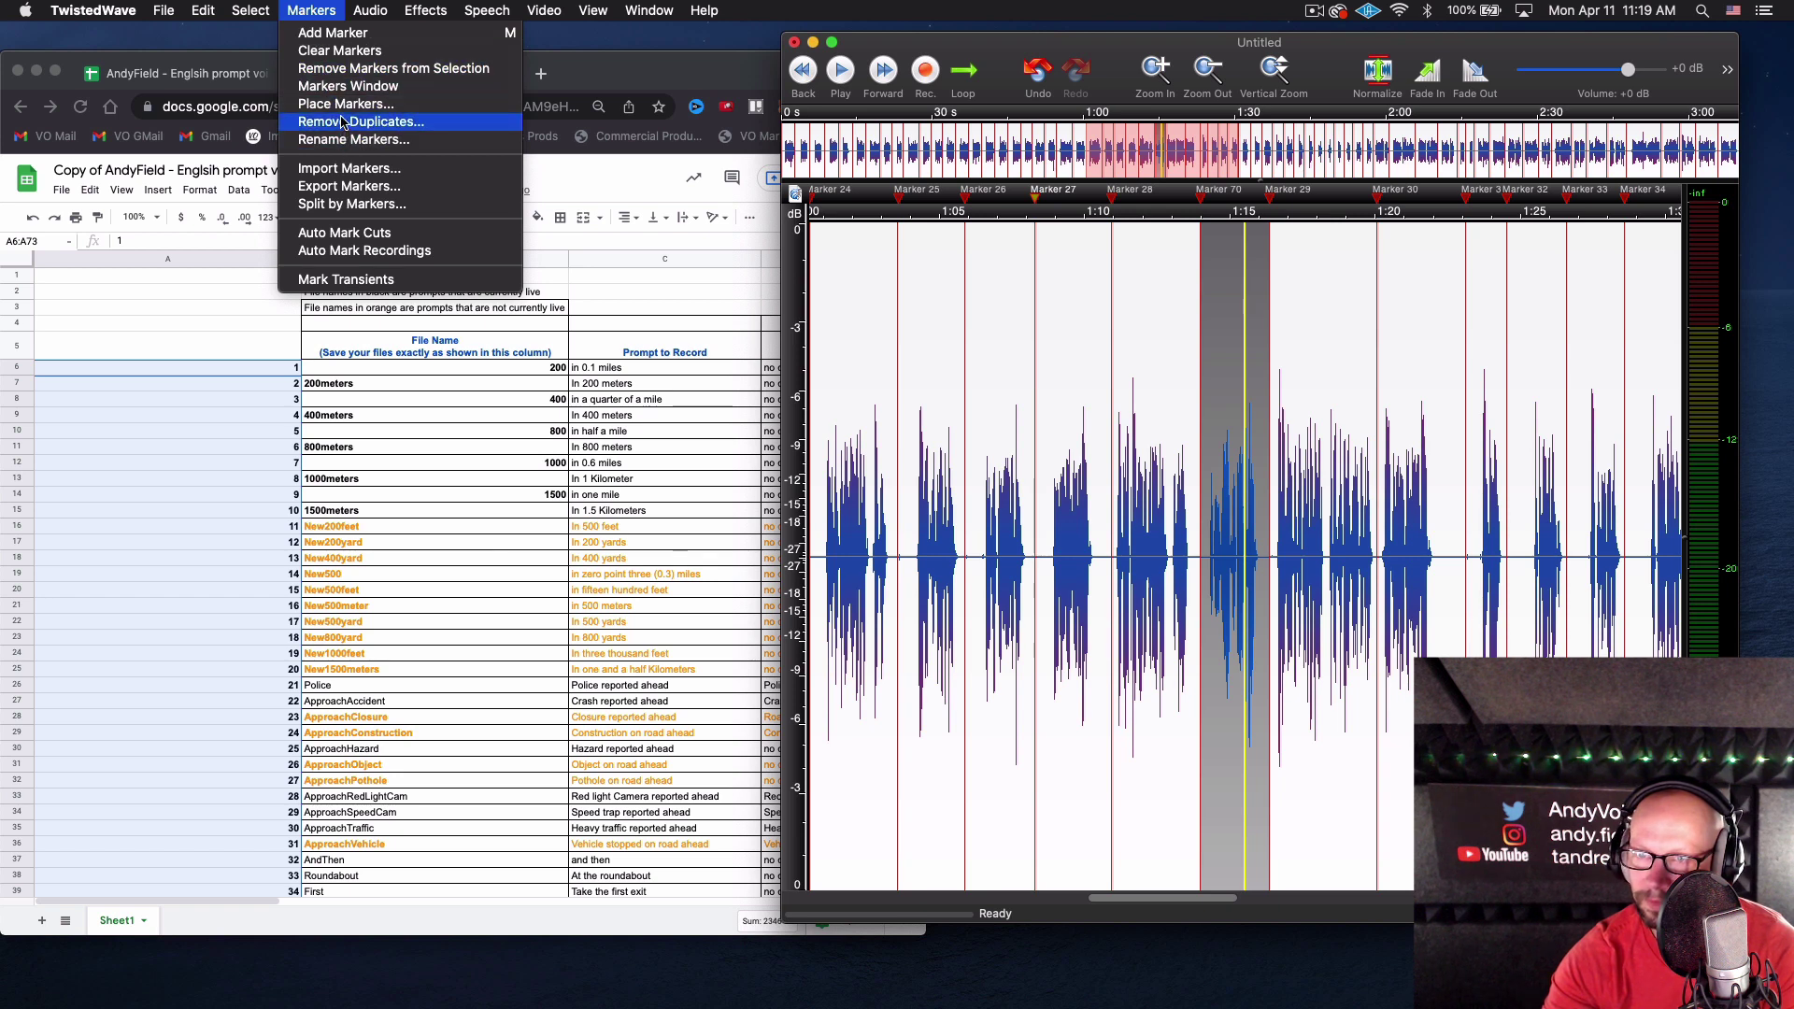
left_click(369, 86)
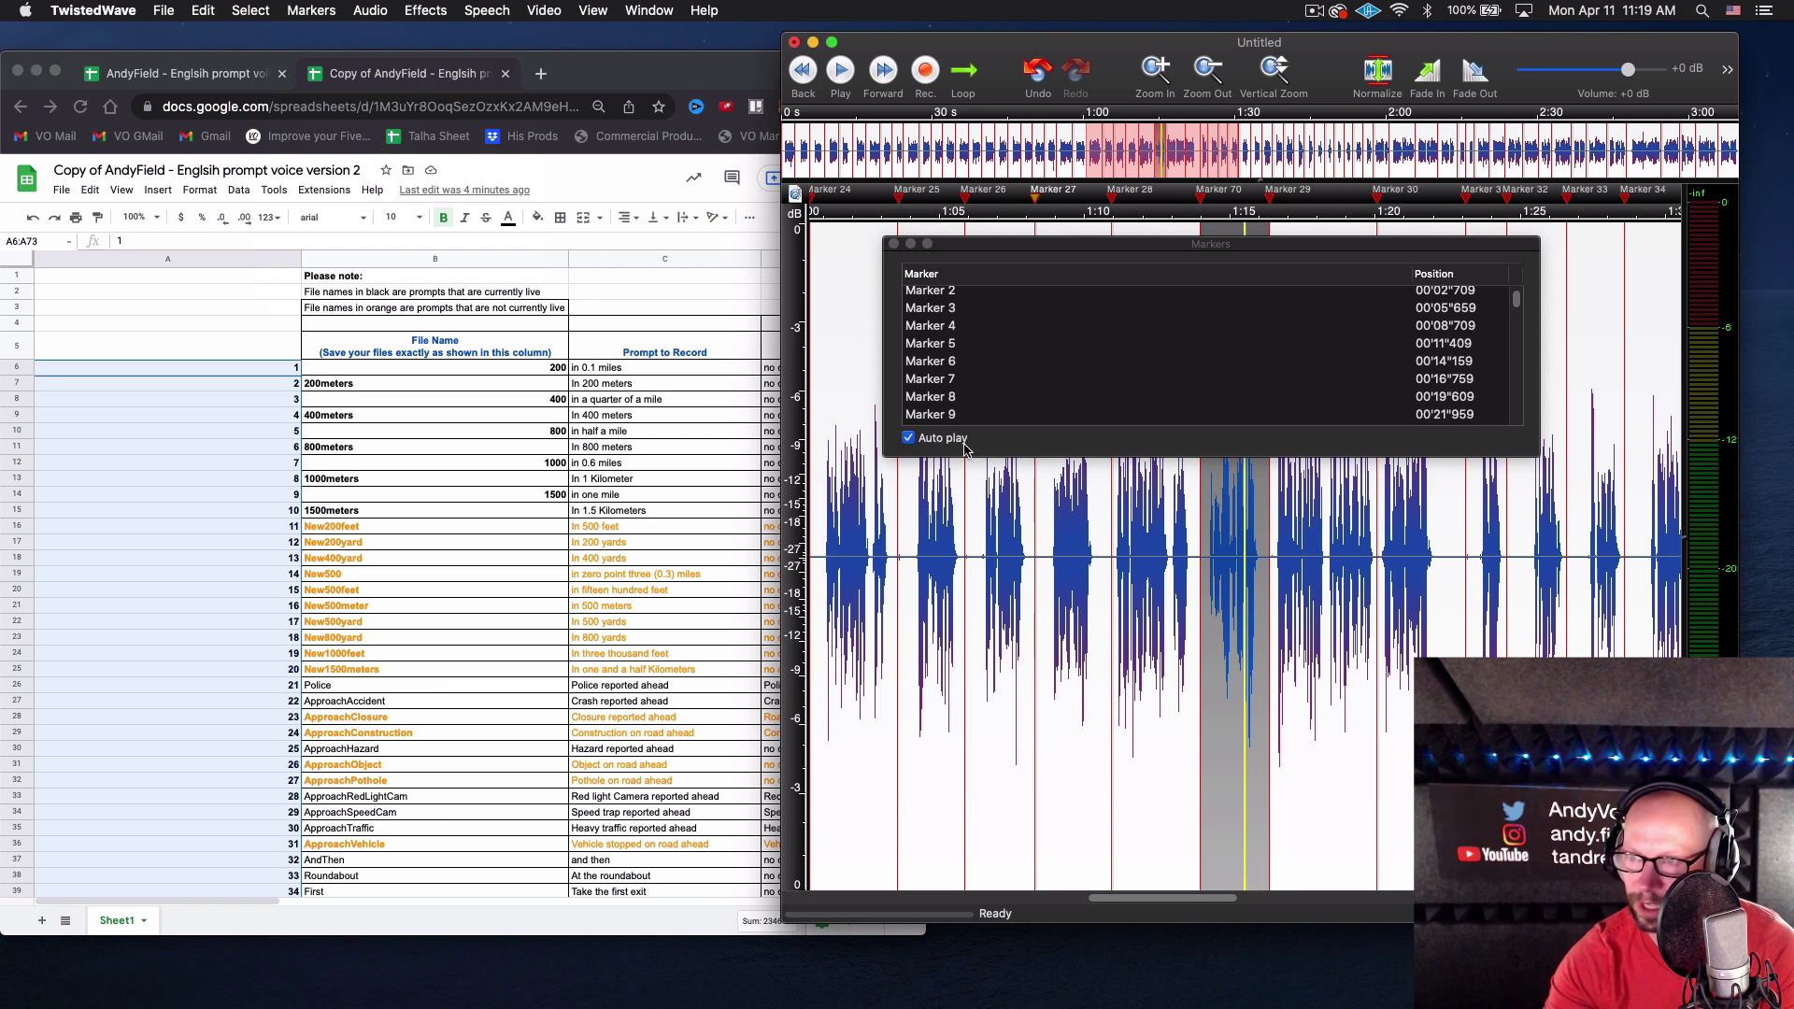
scroll(932, 394, "down", 8)
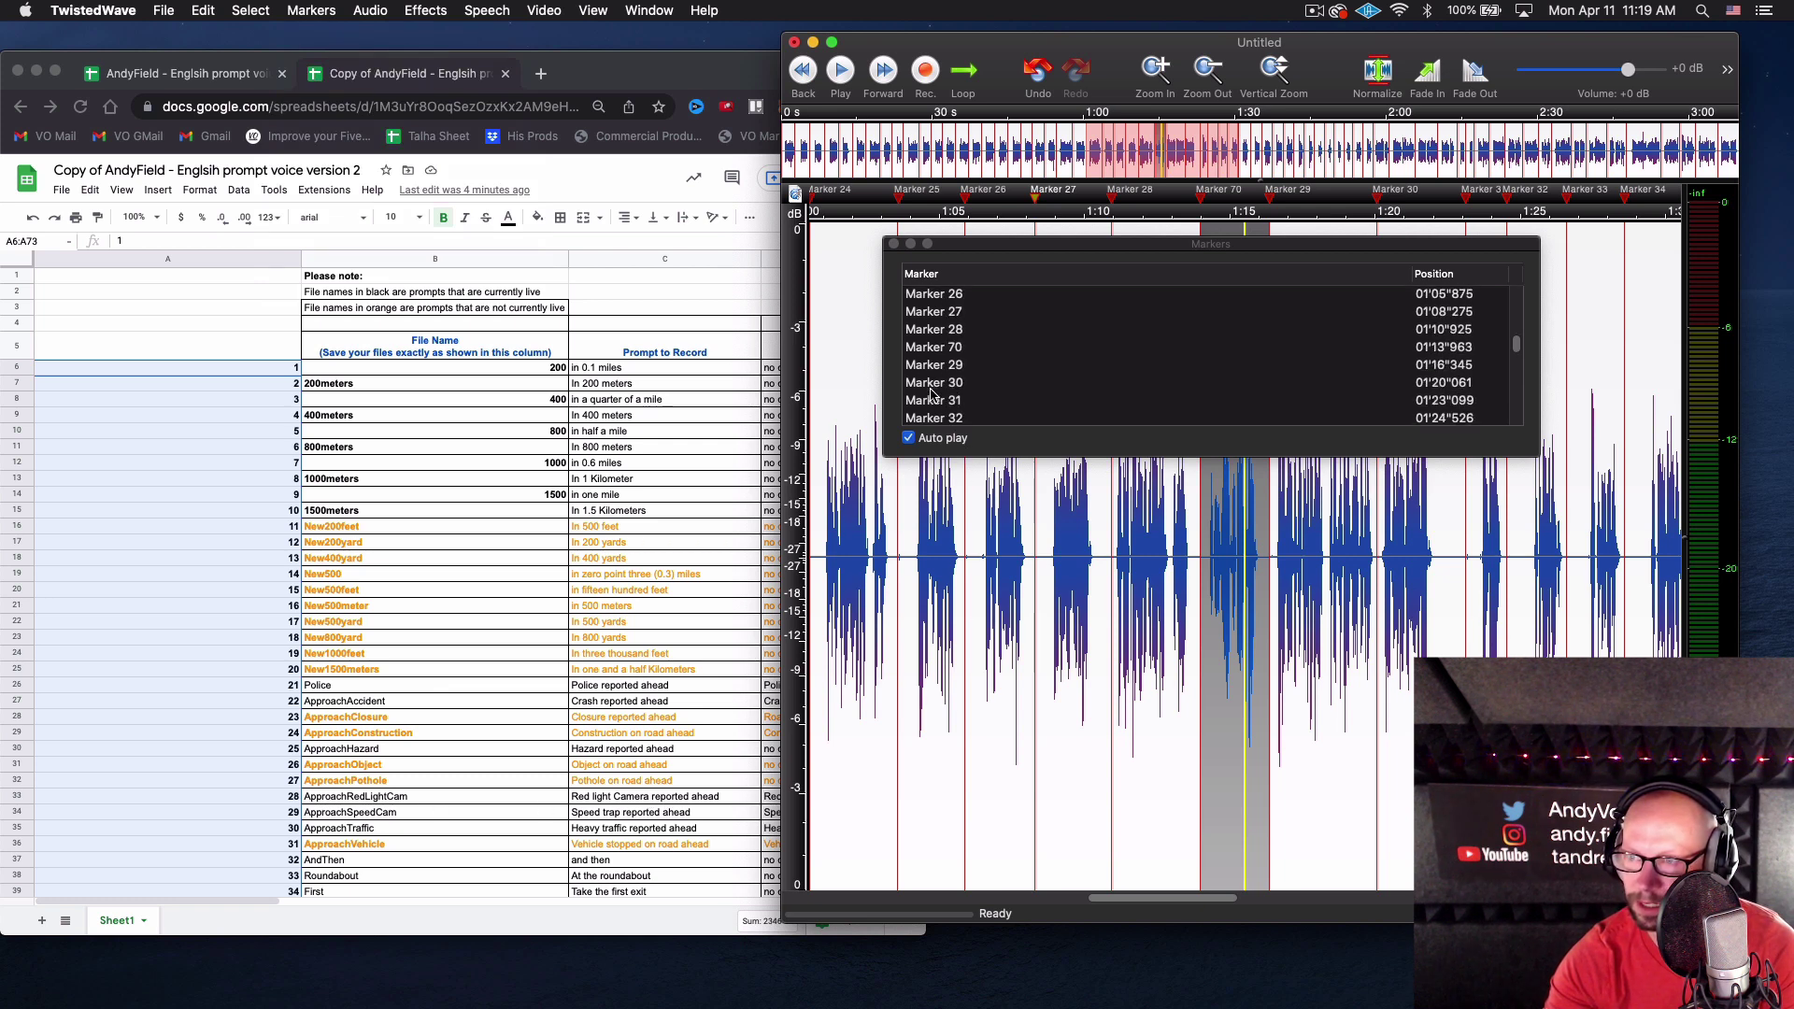
left_click(936, 334)
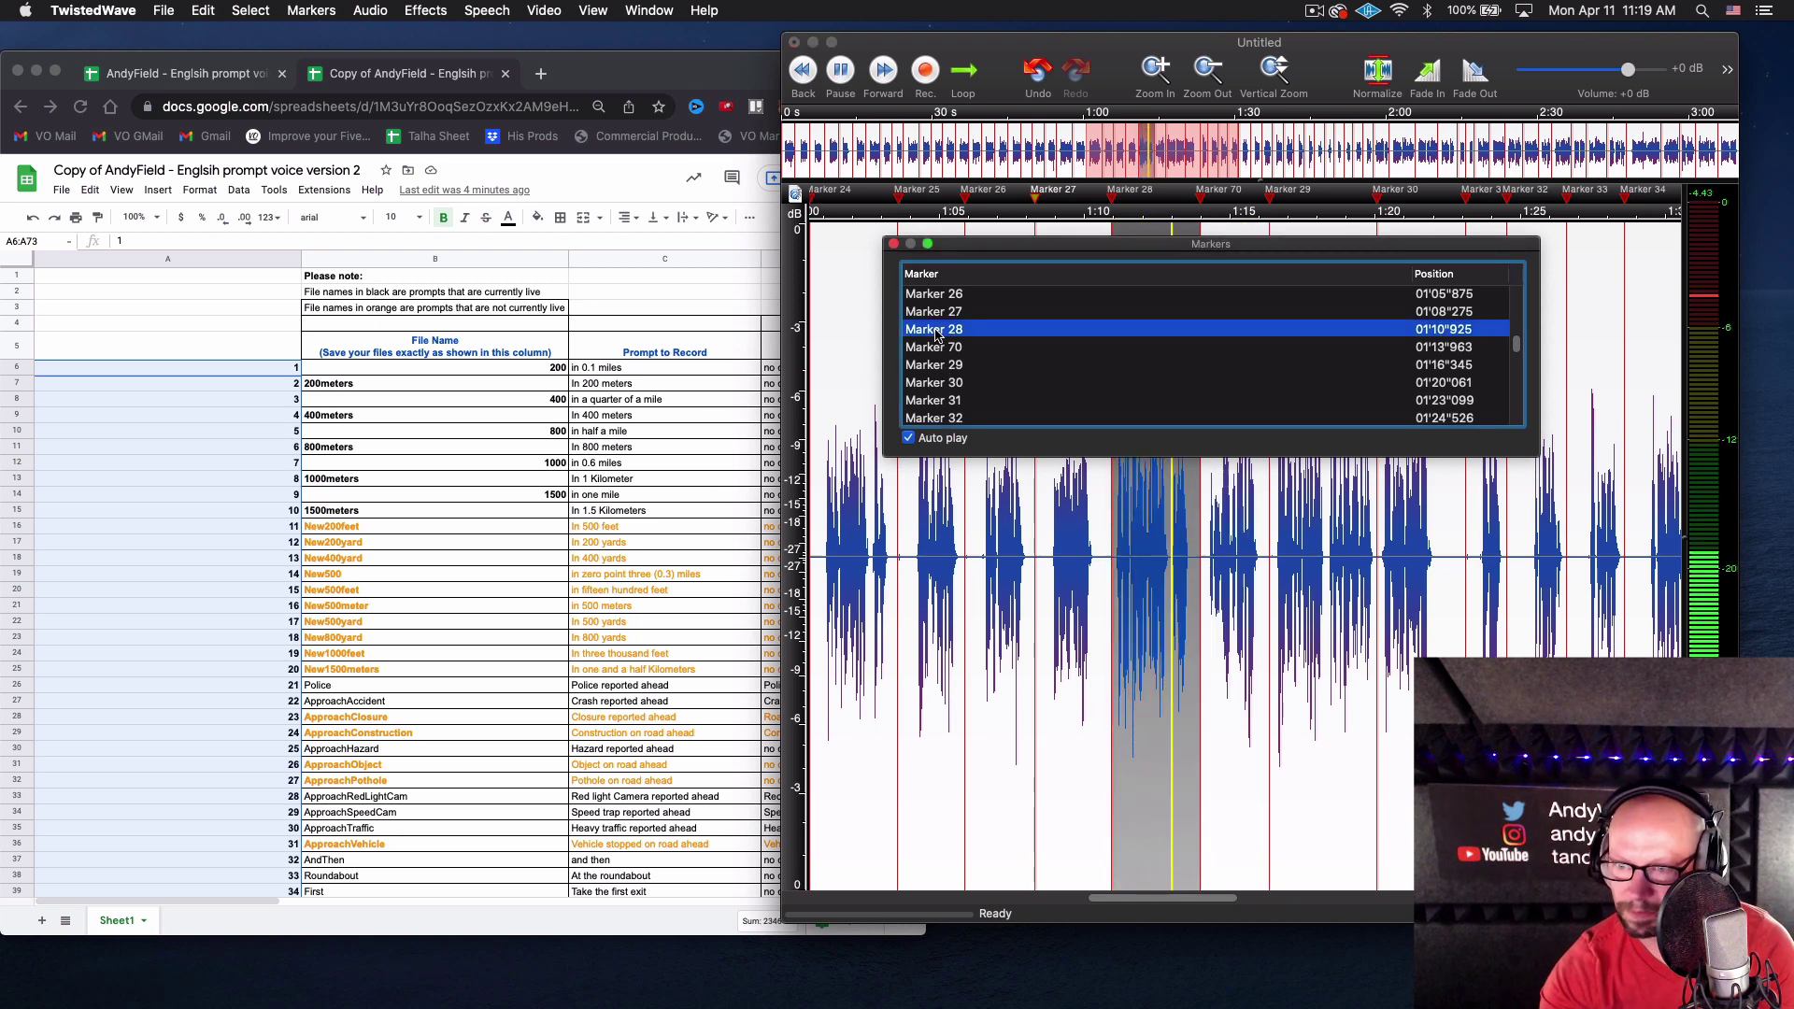
key("Down")
key("Down")
key("Down")
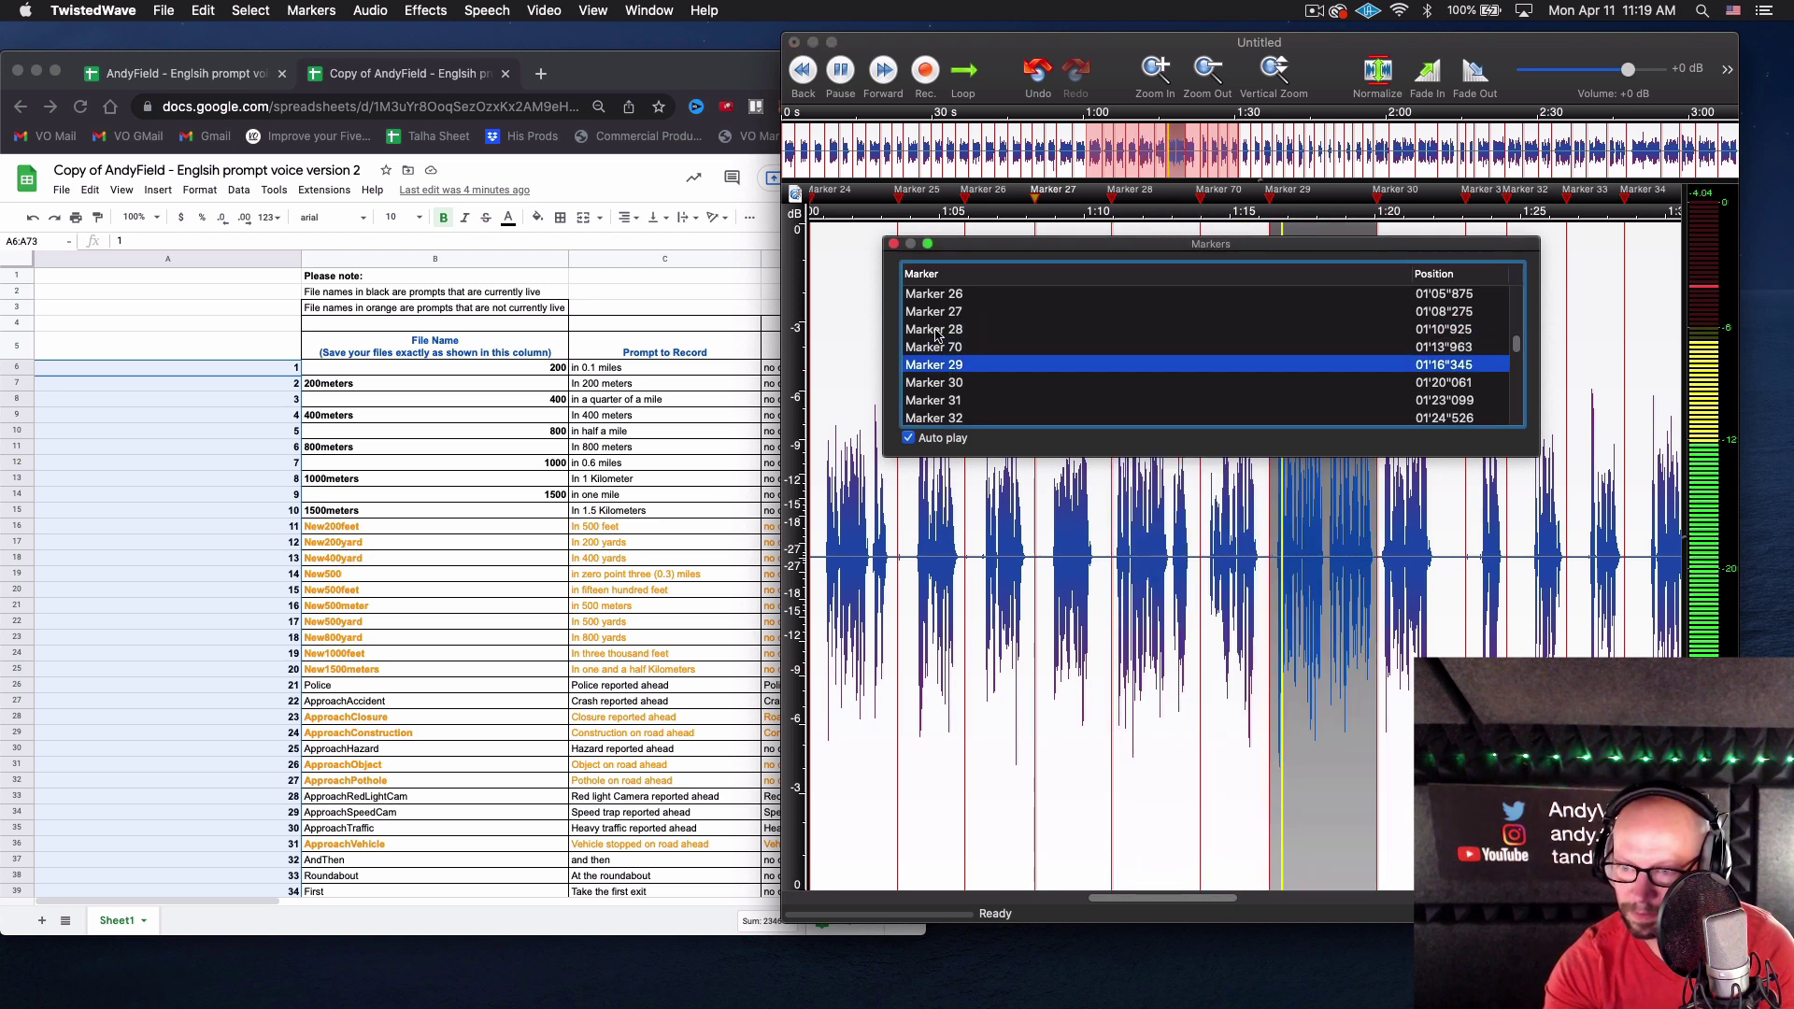
key("Down")
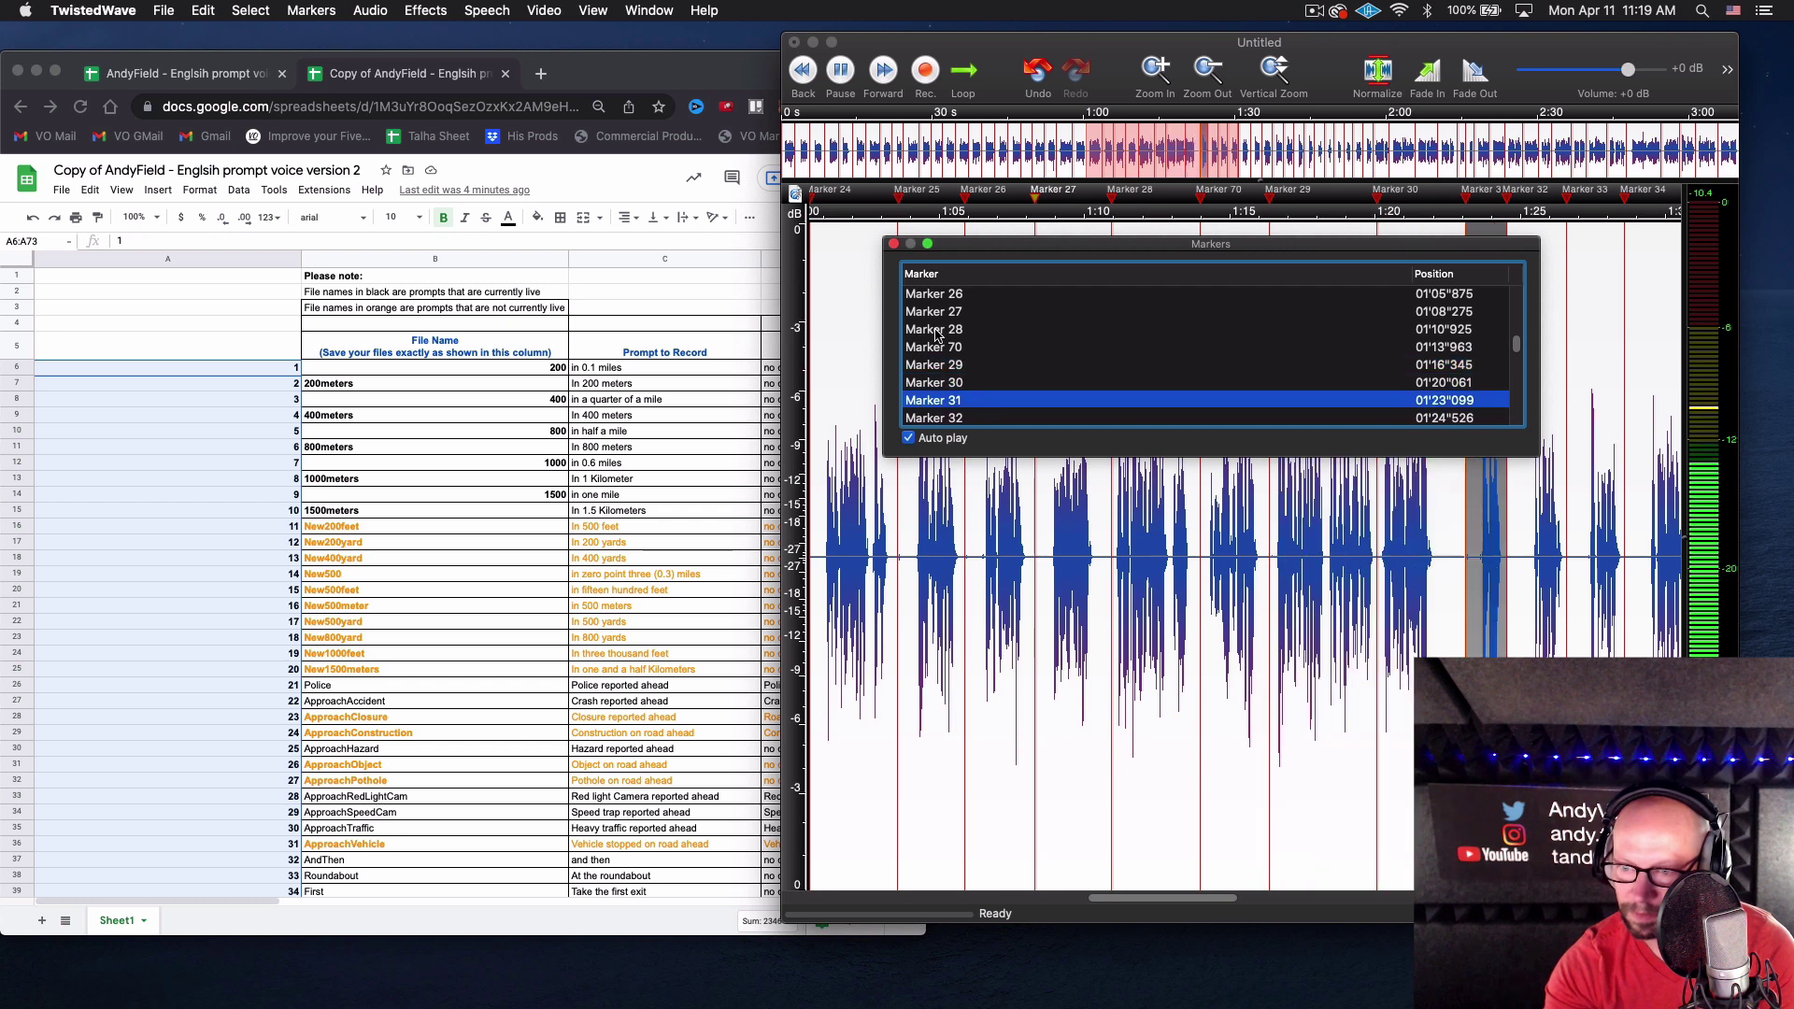
key("Down")
Continue auditioning the markers from Marker 33 to Marker 65 against the spreadsheet, replaying Markers 62 and 65
scroll(688, 628, "down", 6)
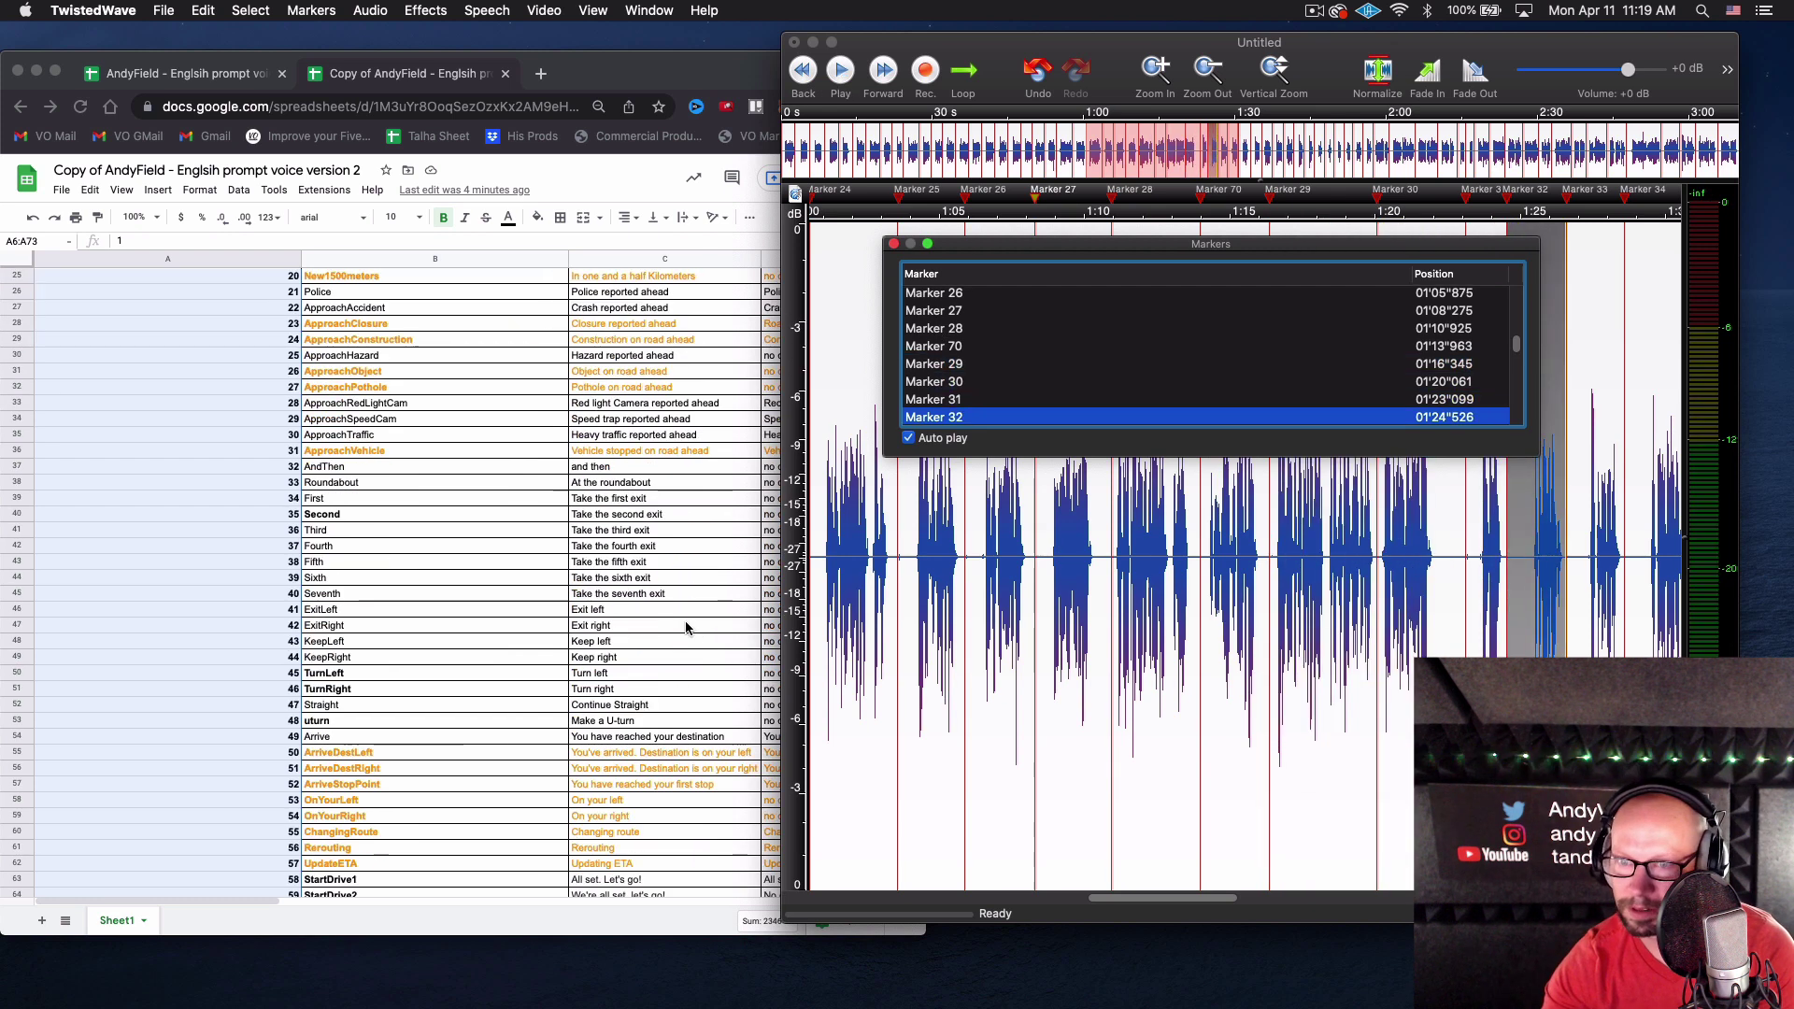
key("Down")
key("Down")
key("Down")
key("Down")
key("Down")
key("Down")
key("Down")
key("Down")
key("Down")
key("Down")
key("Down")
key("Down")
key("Down")
key("Down")
key("Down")
key("Down")
key("Down")
key("Down")
key("Down")
key("Down")
key("Down")
key("Down")
key("Down")
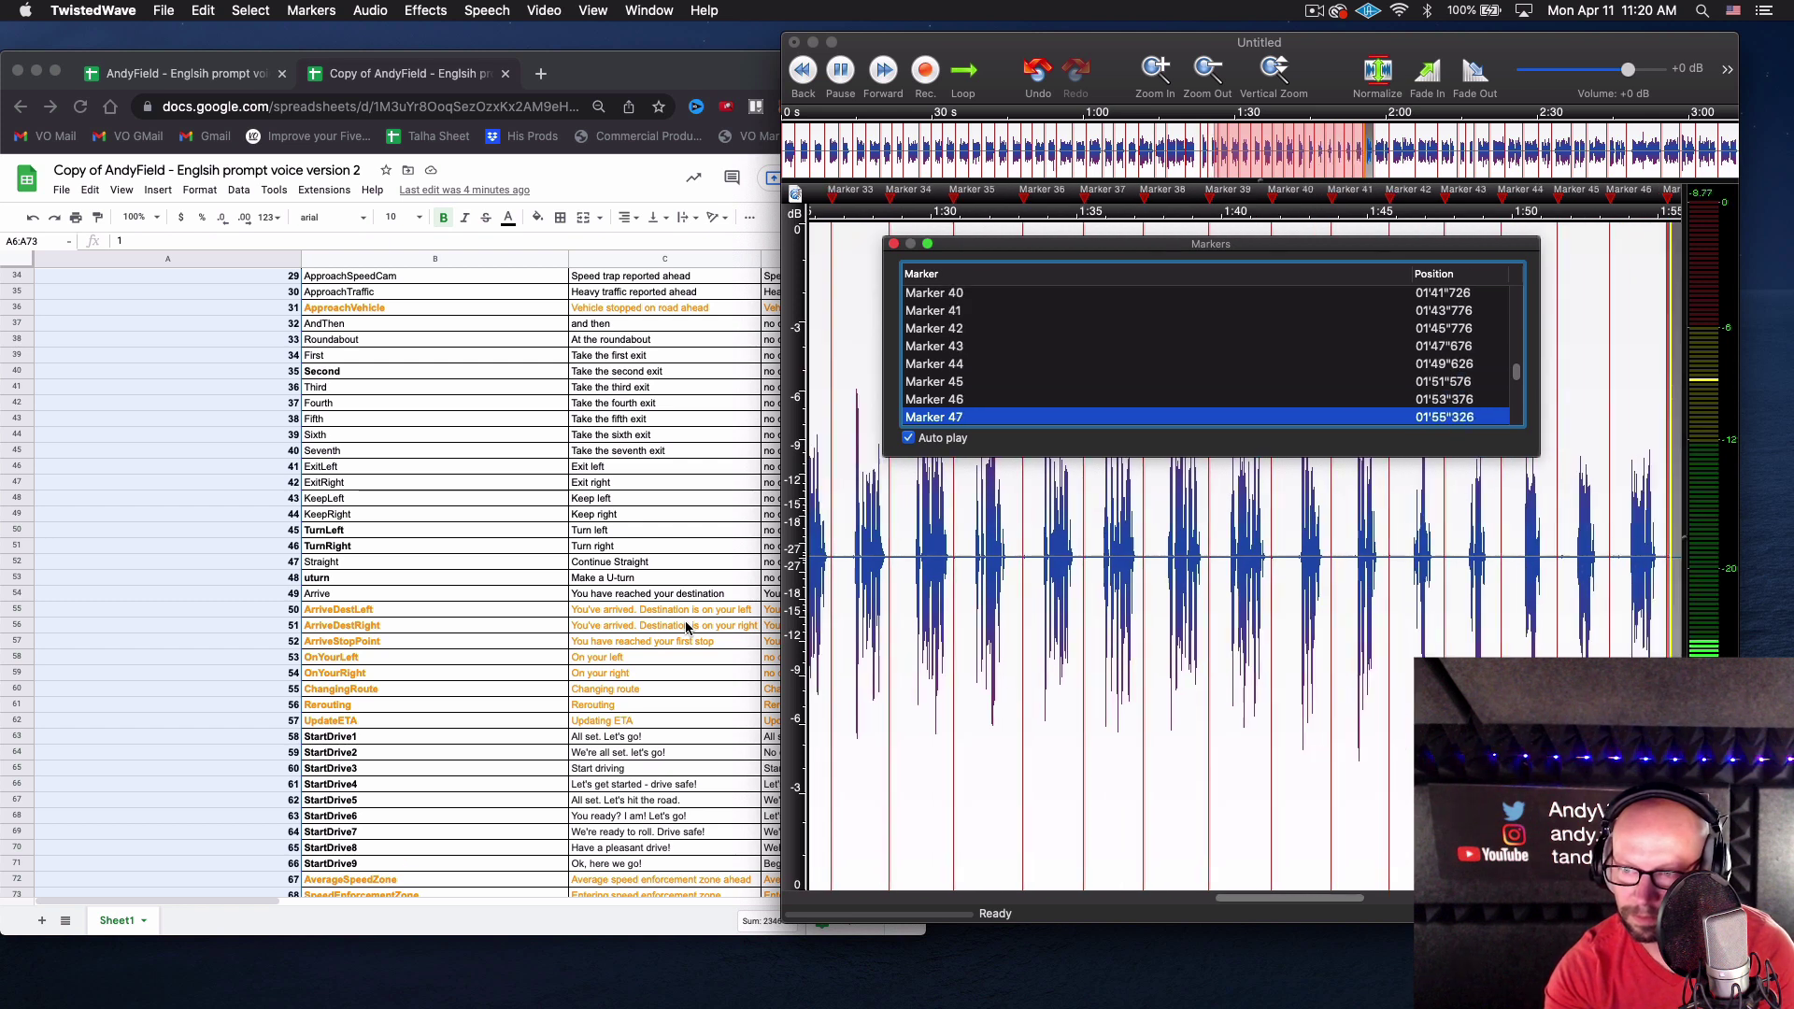
key("Down")
key("Down")
key("Down")
key("Down")
key("Down")
key("Down")
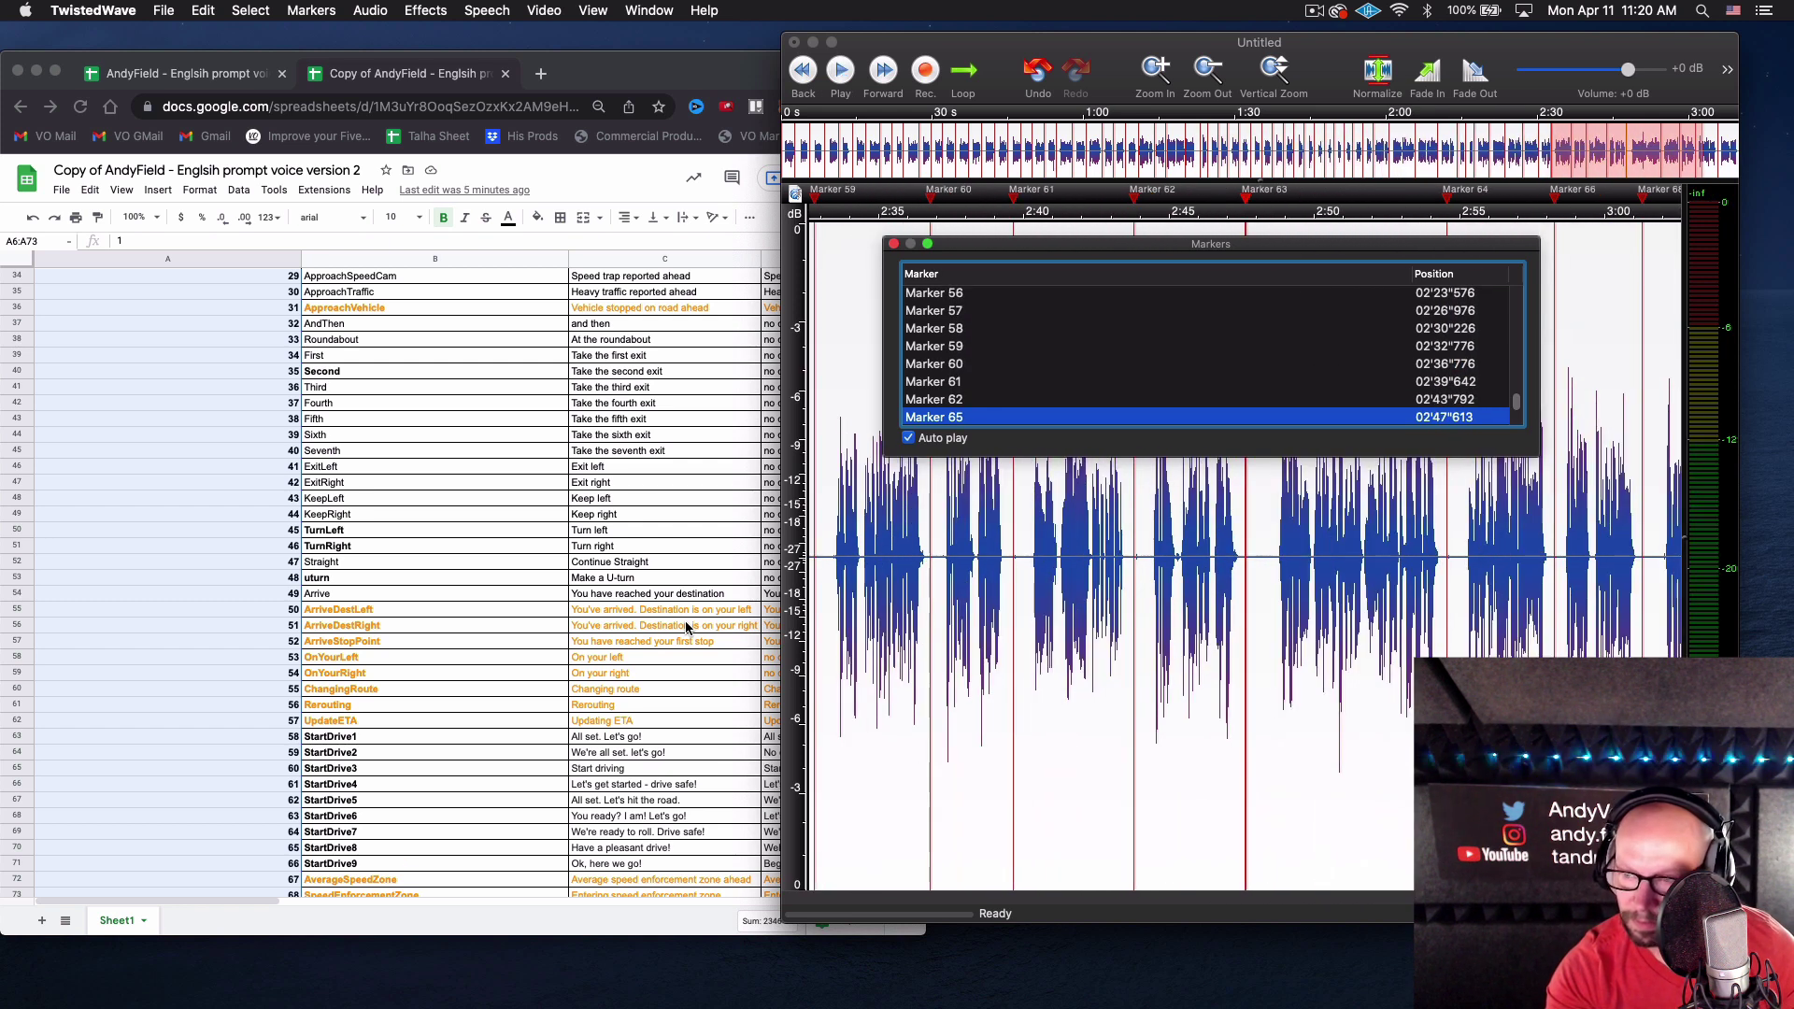
key("Up")
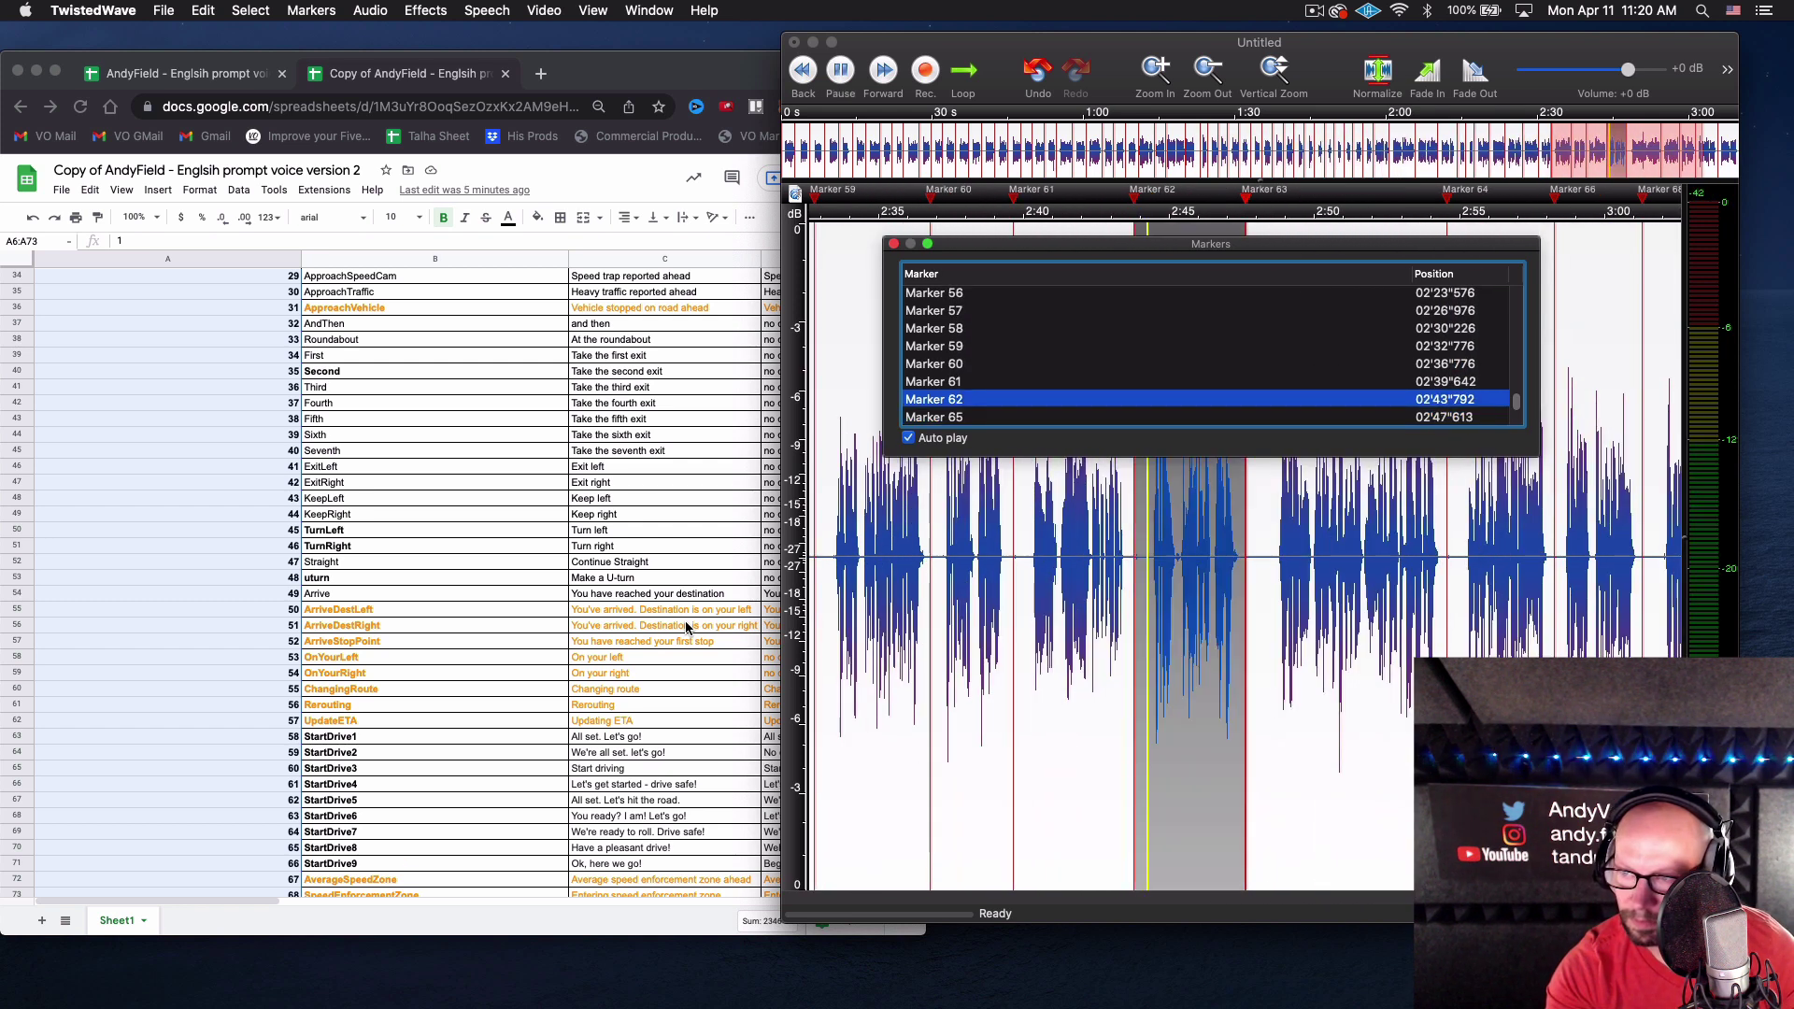
key("Down")
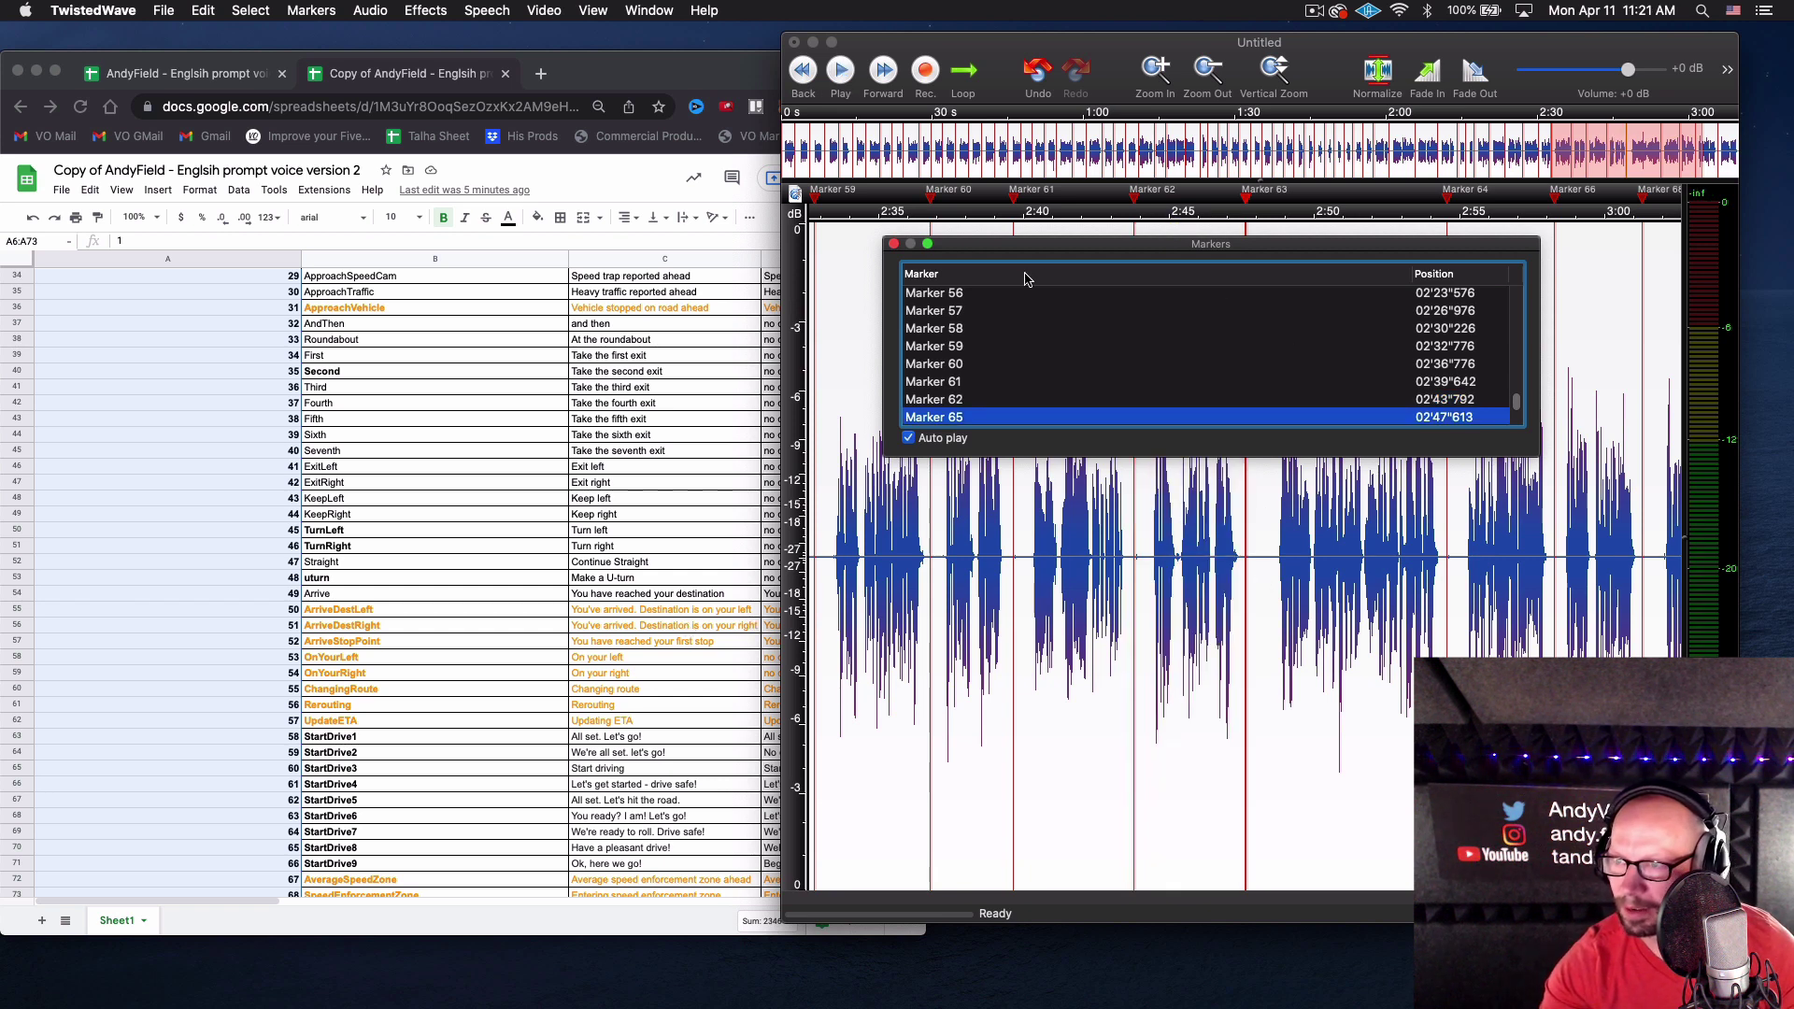
Close the marker list, nudge Markers 66 and 64 within their gaps, move Marker 63 closer to its prompt and remove the stray Marker 65
left_click(893, 244)
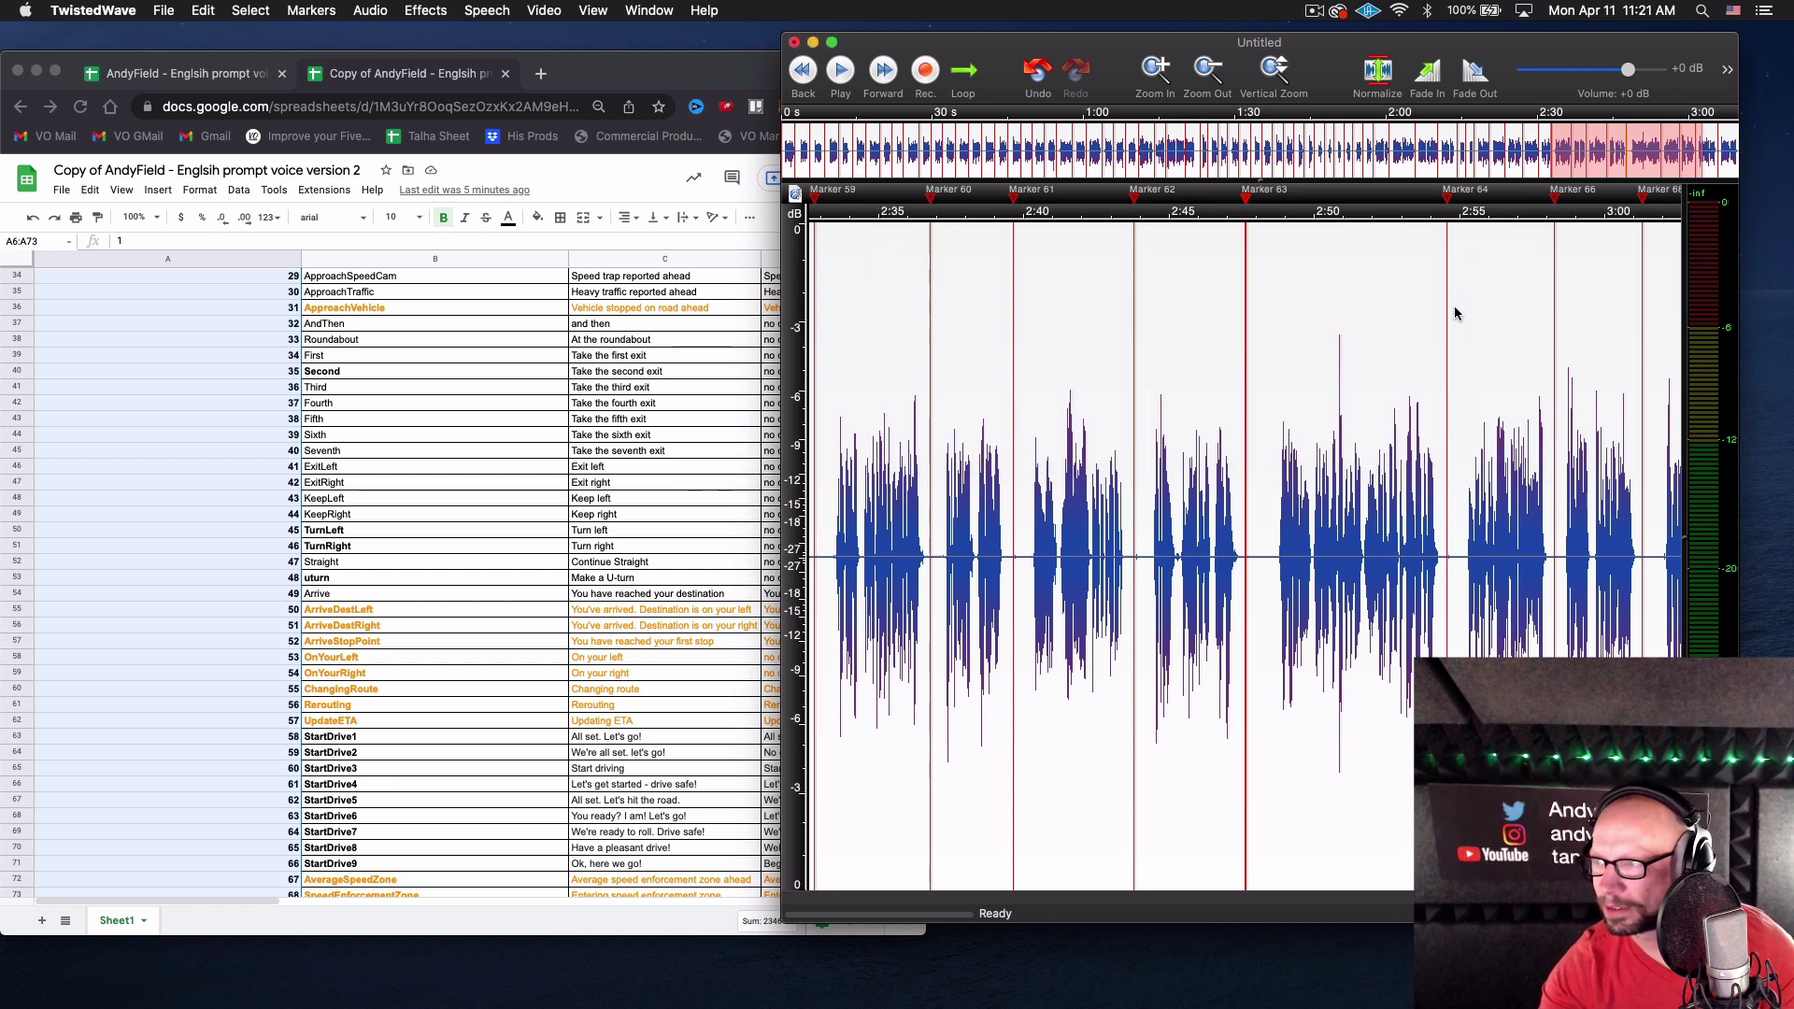
scroll(1459, 381, "right", 3)
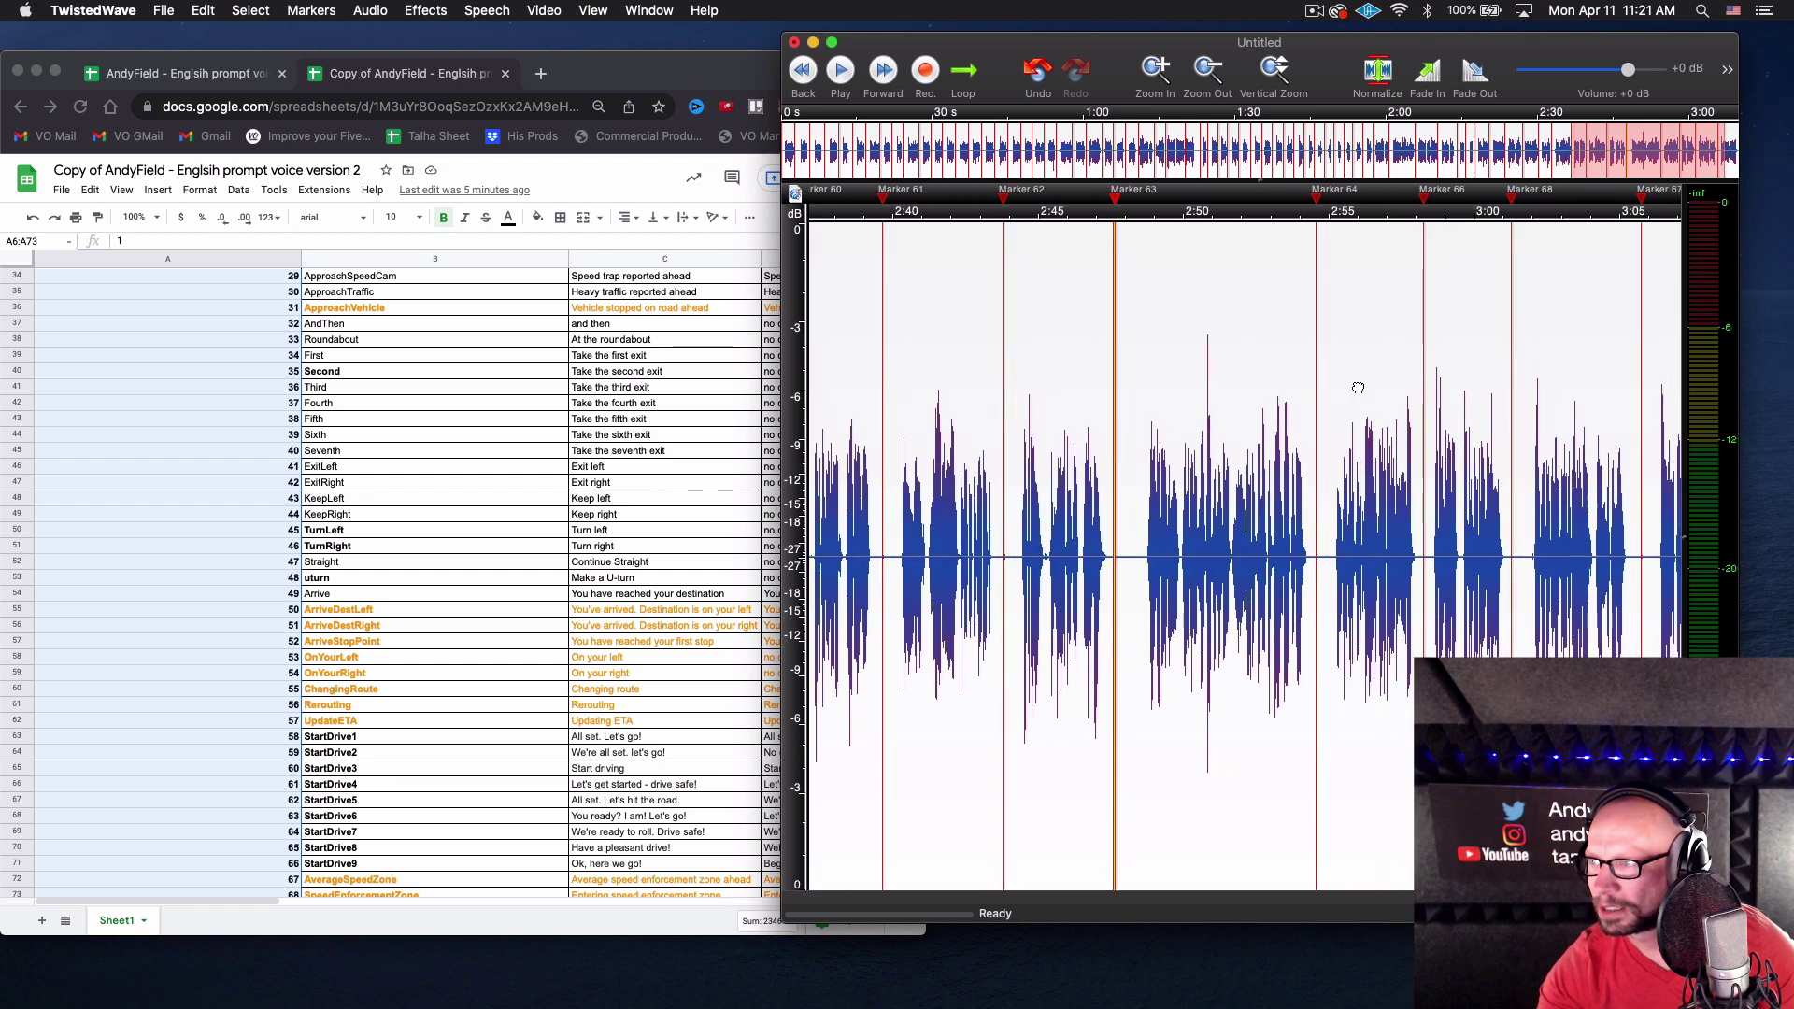
scroll(1353, 387, "right", 1)
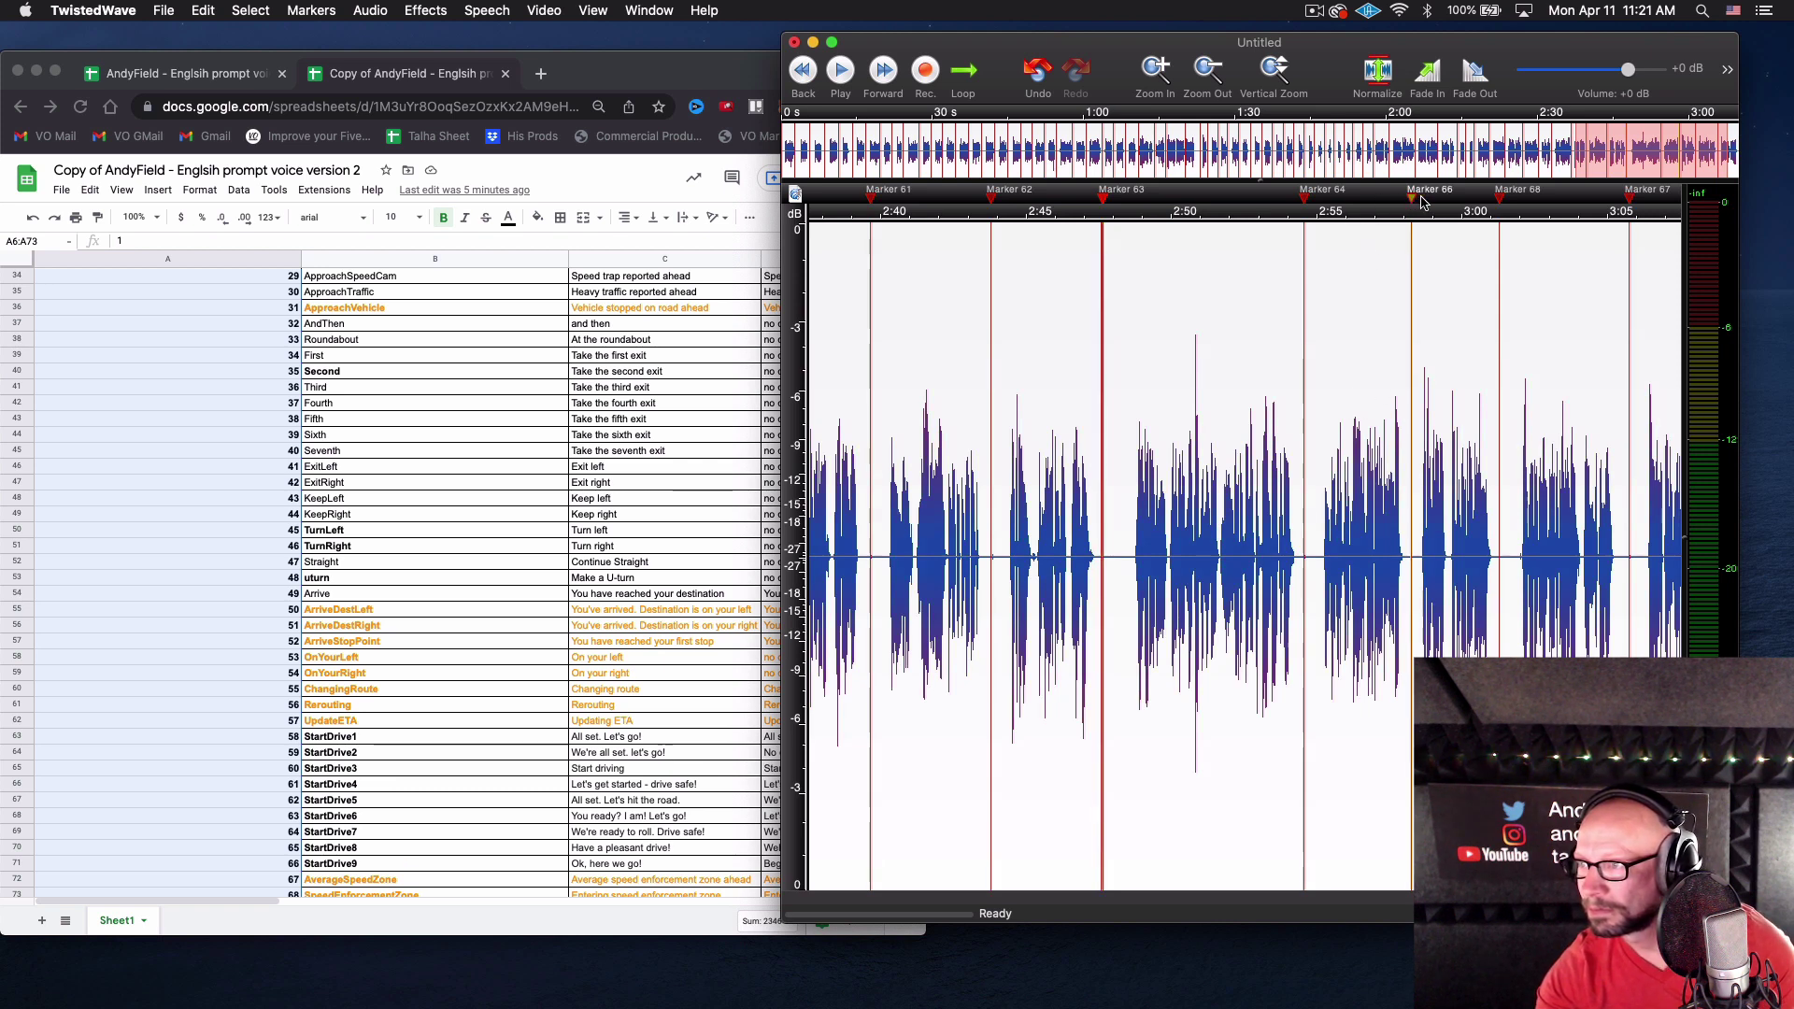
left_click_drag(1411, 198, 1311, 201)
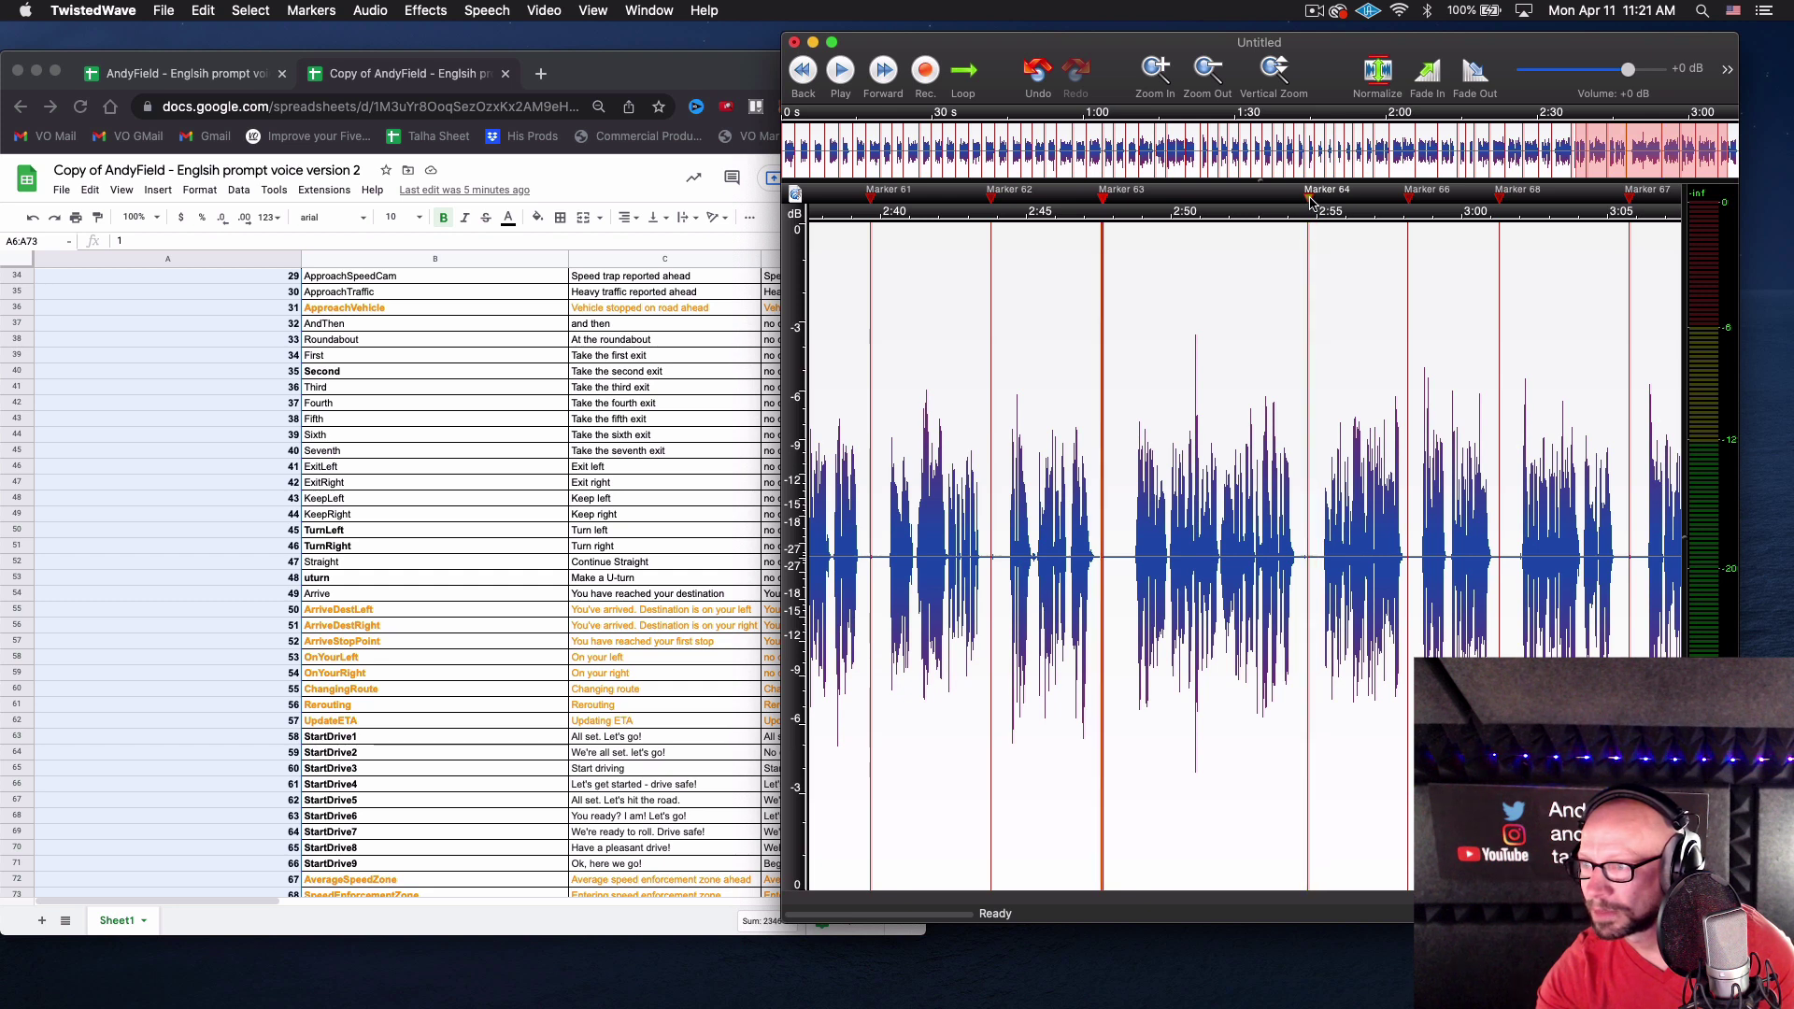
mouse_move(1103, 200)
left_mouse_down()
mouse_move(1129, 202)
mouse_move(1082, 202)
mouse_move(1080, 245)
left_mouse_up()
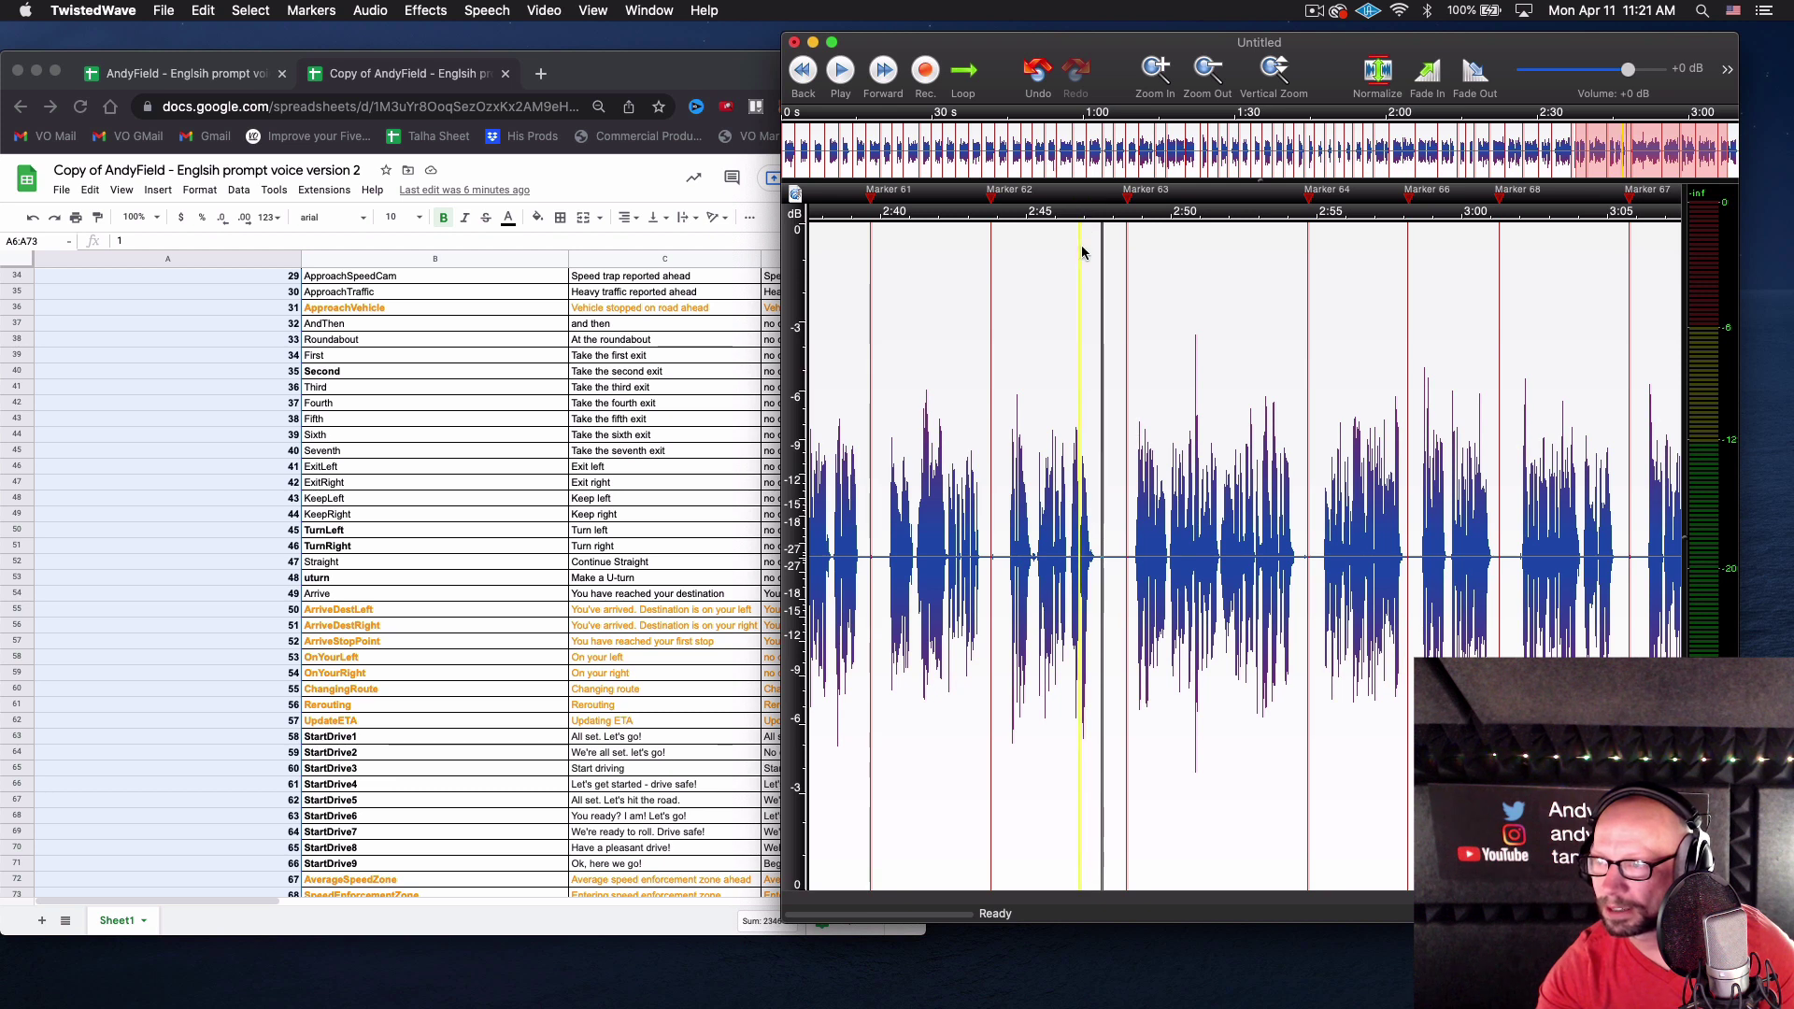
left_click(1172, 358)
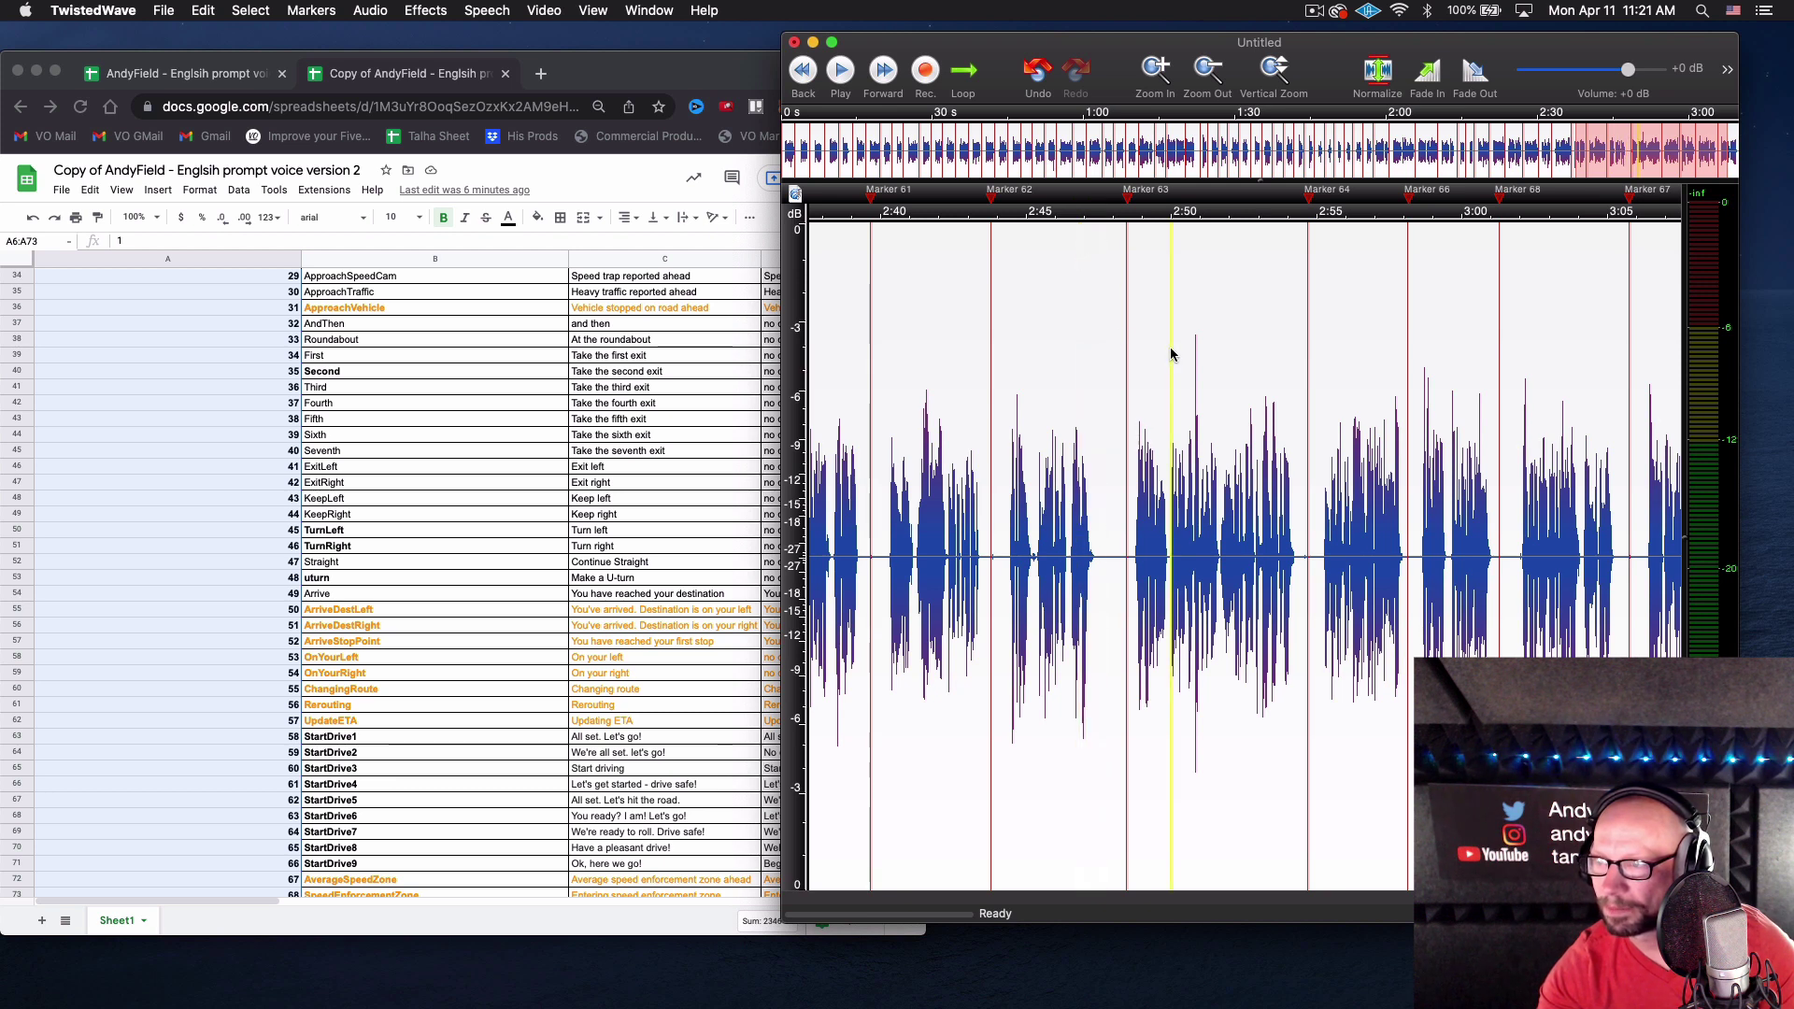
Reopen the list of markers and play Markers 63, 64, 66 and 68 to check the corrected sections
left_click(311, 10)
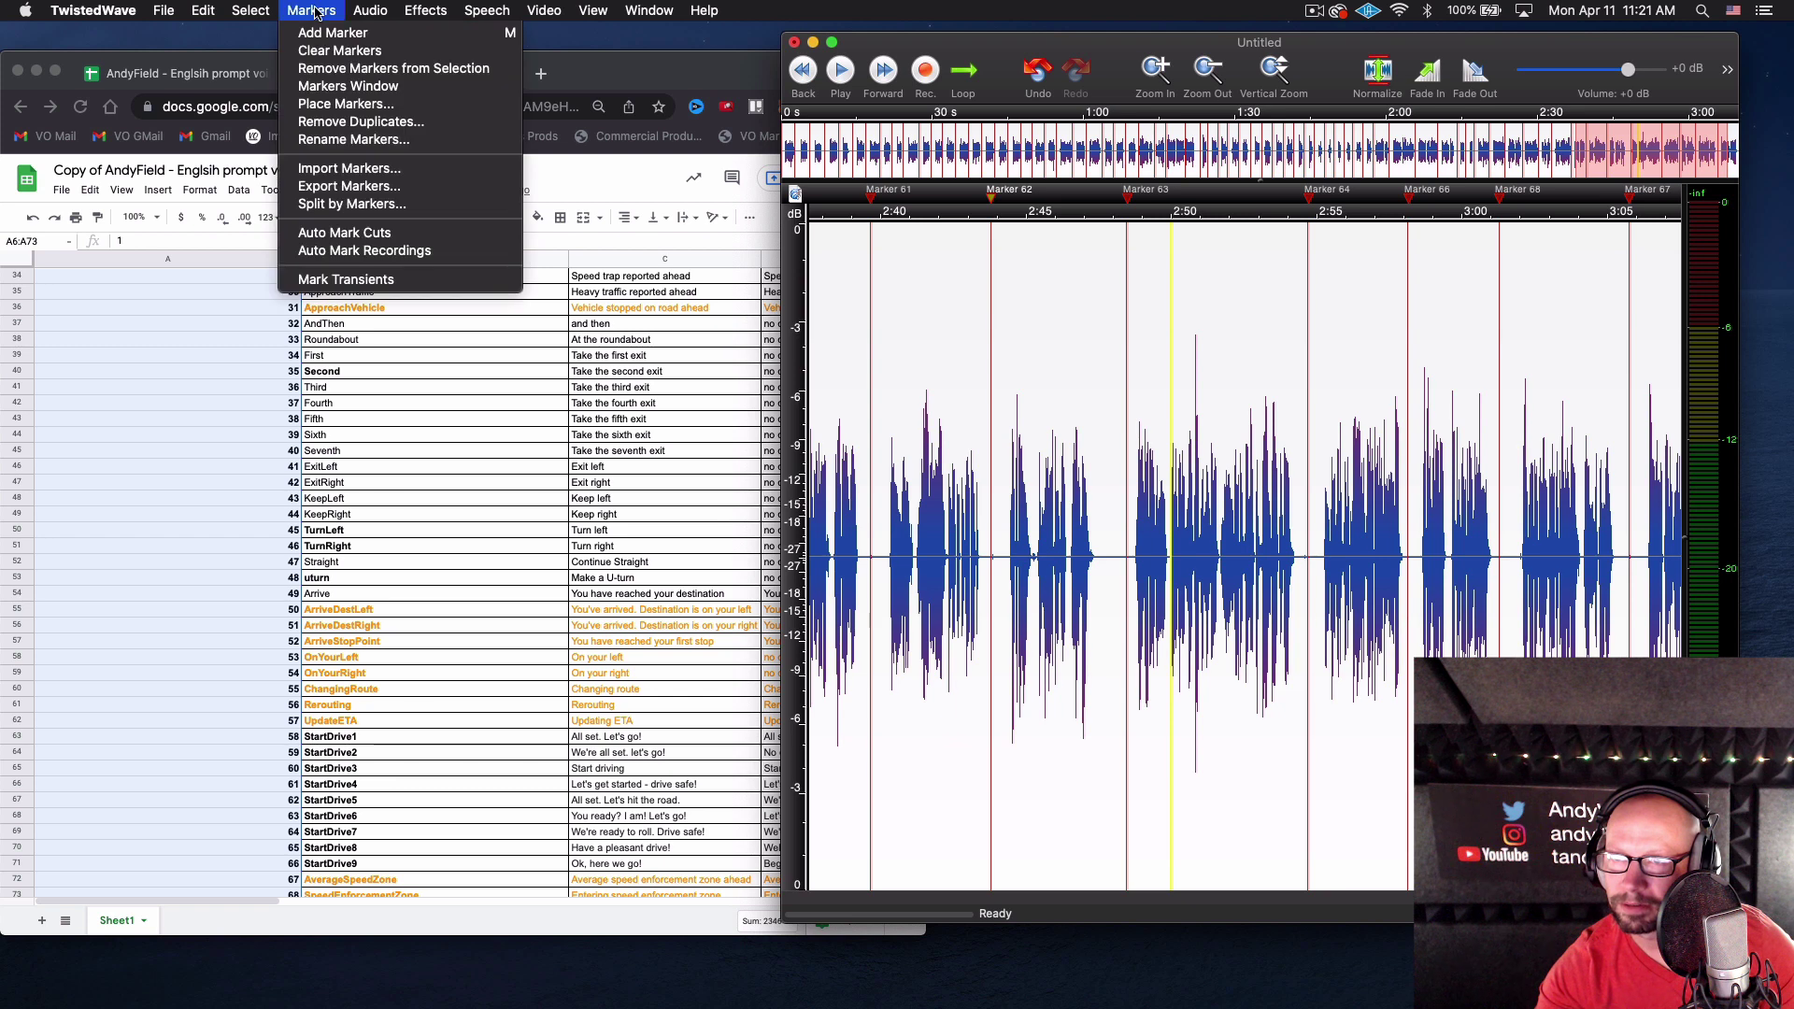
left_click(350, 97)
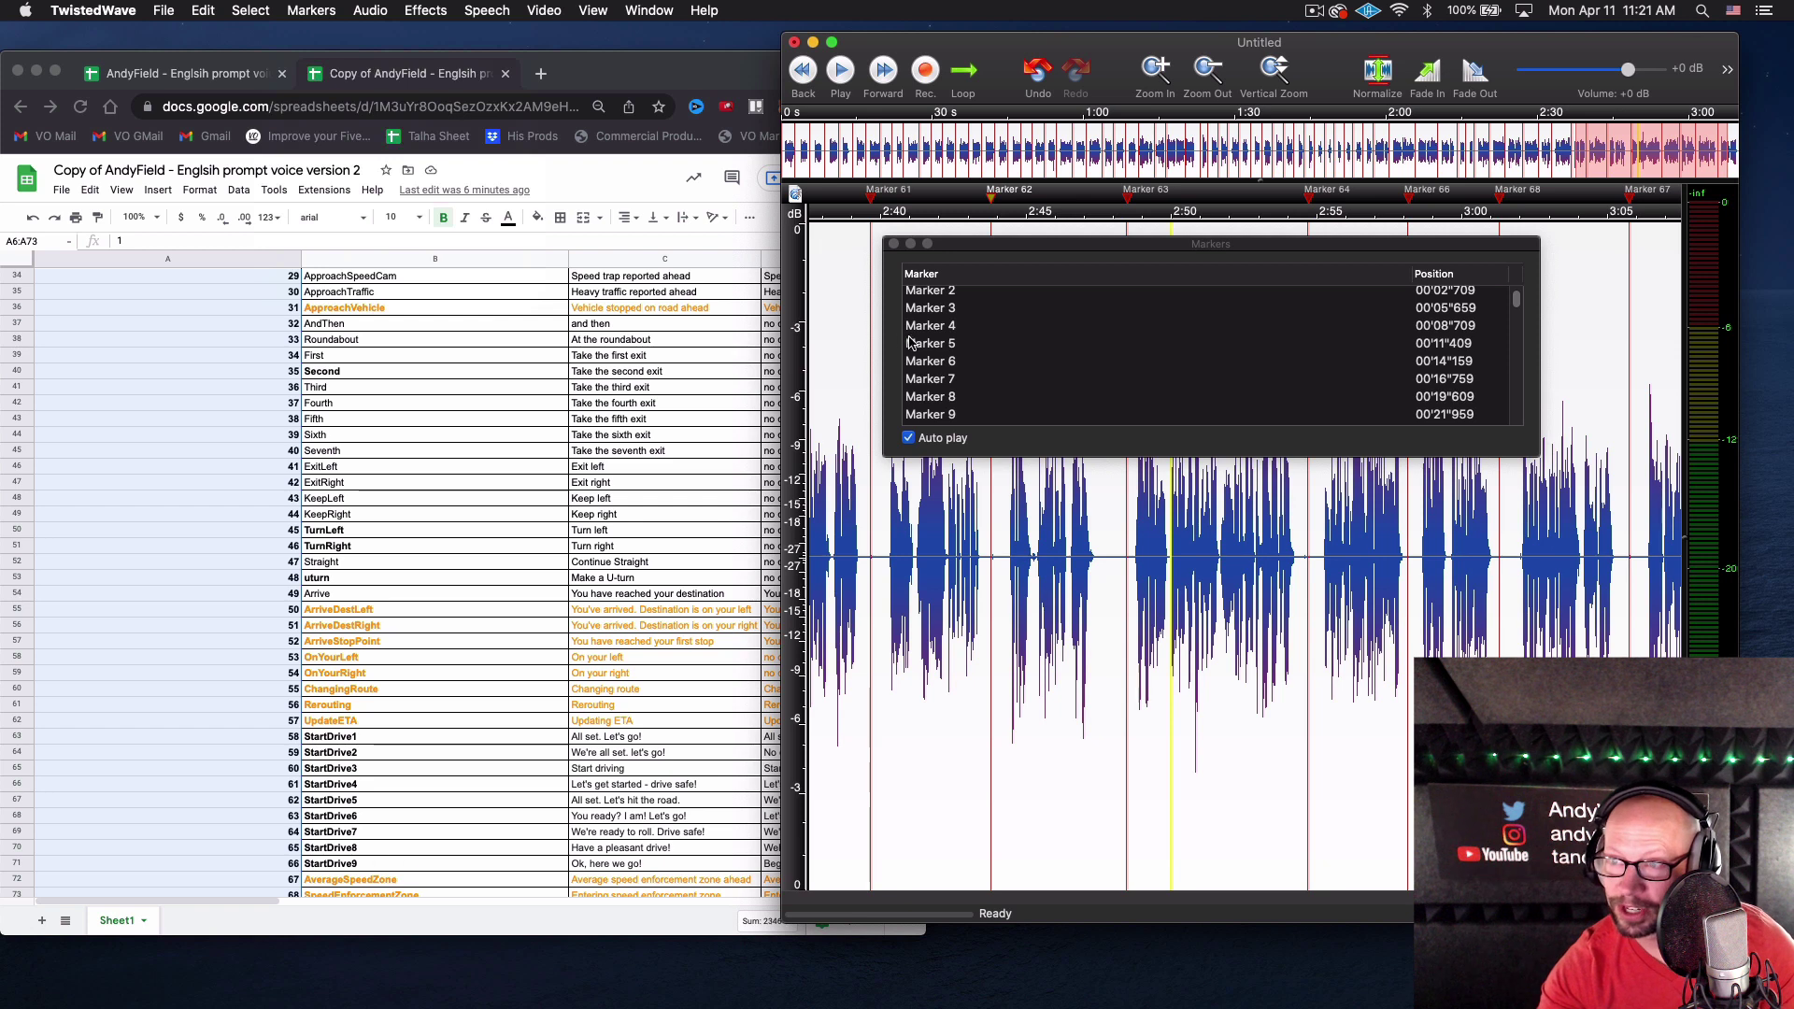
scroll(1047, 376, "down", 5)
scroll(1038, 374, "down", 6)
scroll(1018, 370, "down", 3)
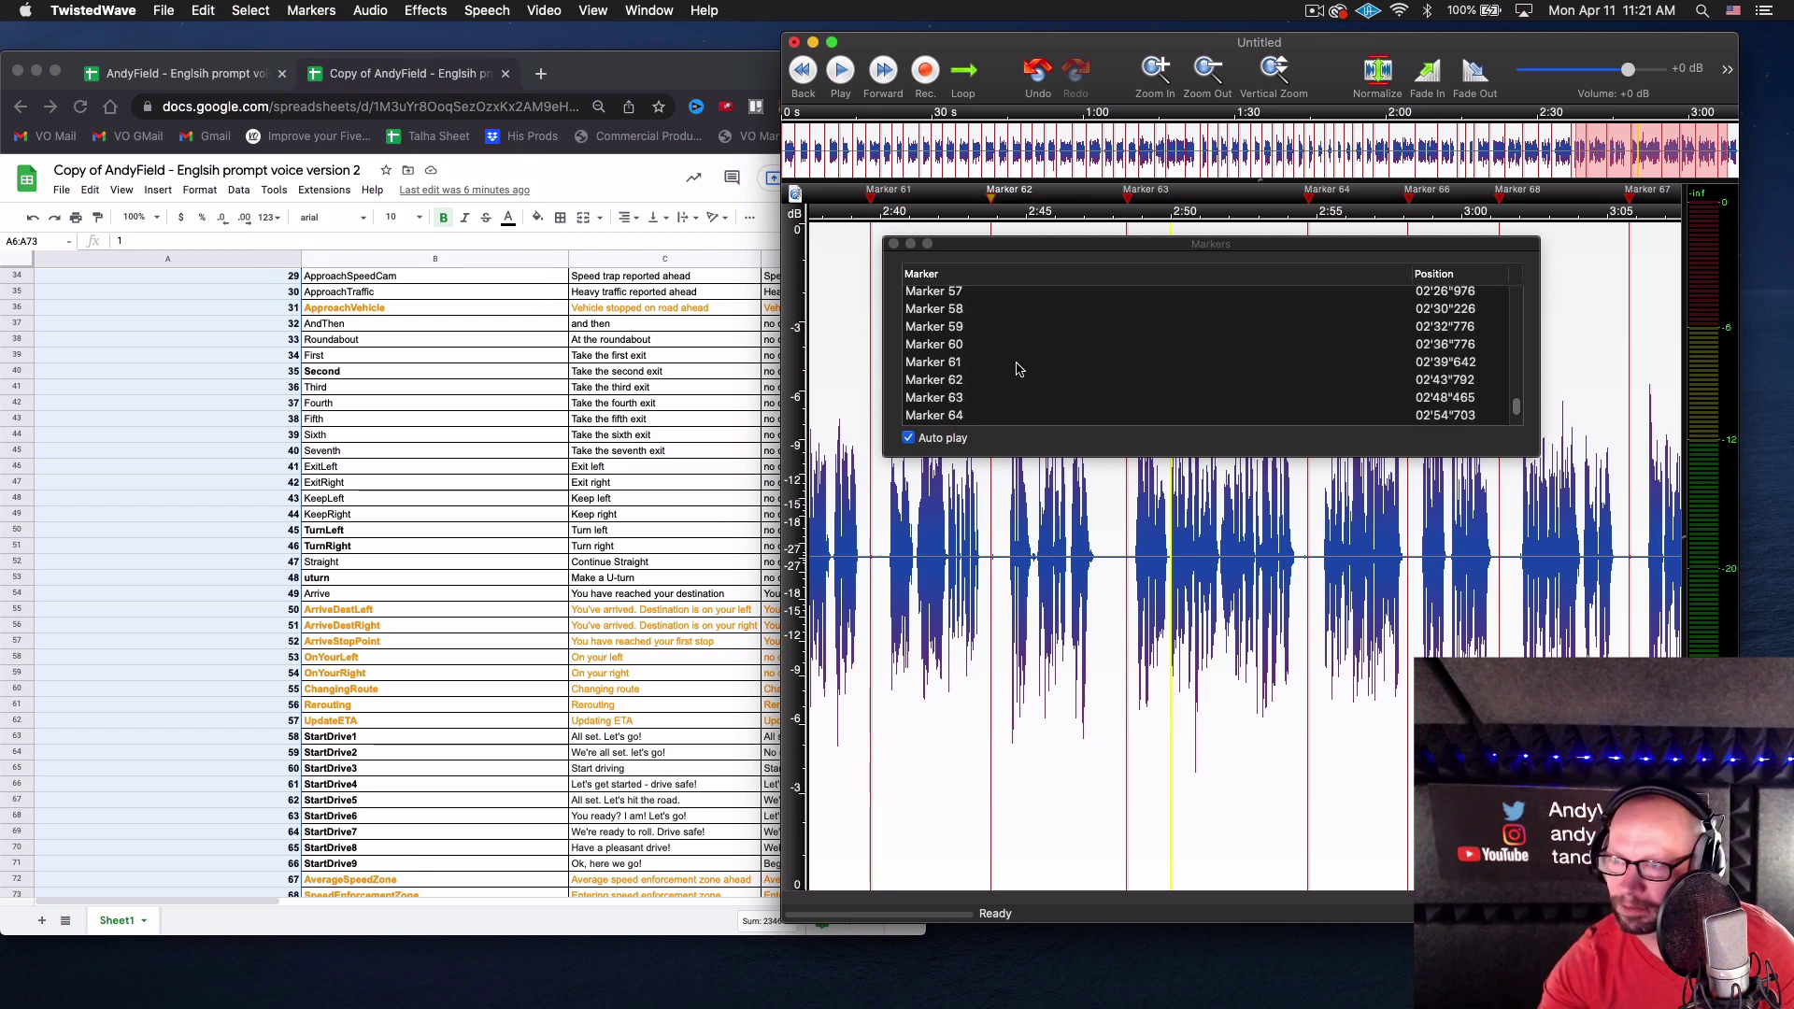
left_click(949, 396)
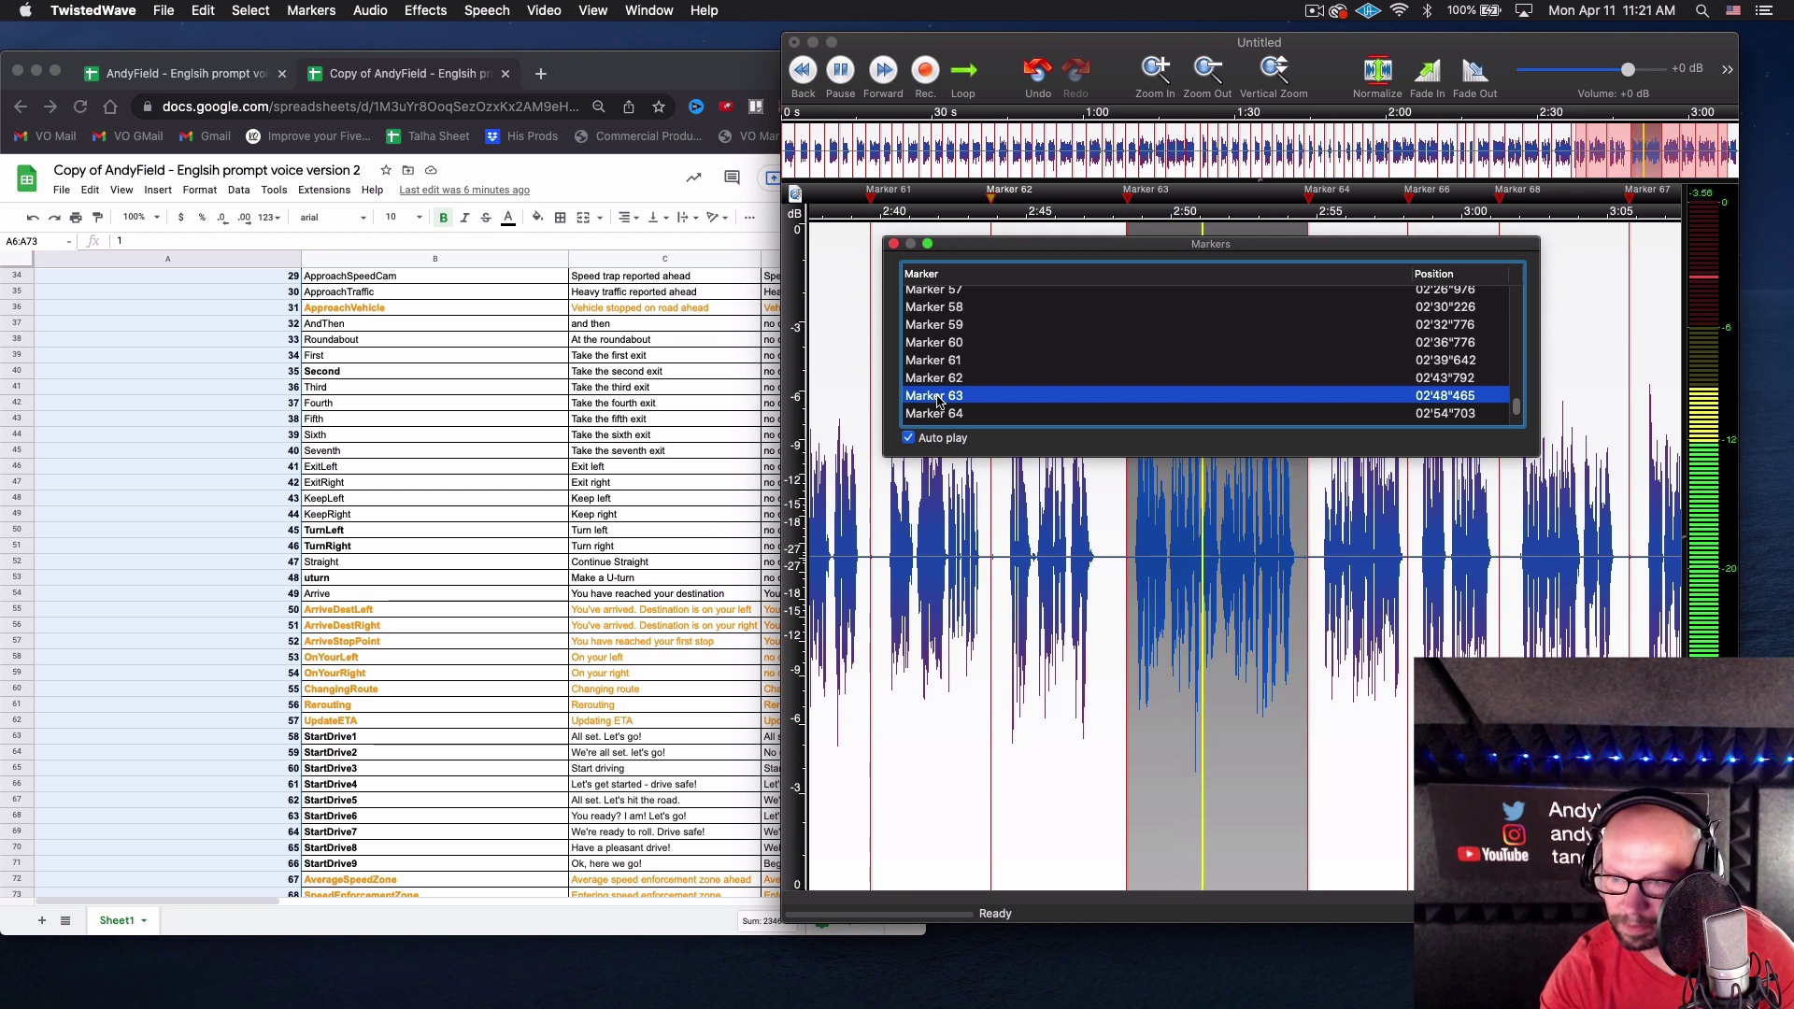
key("Down")
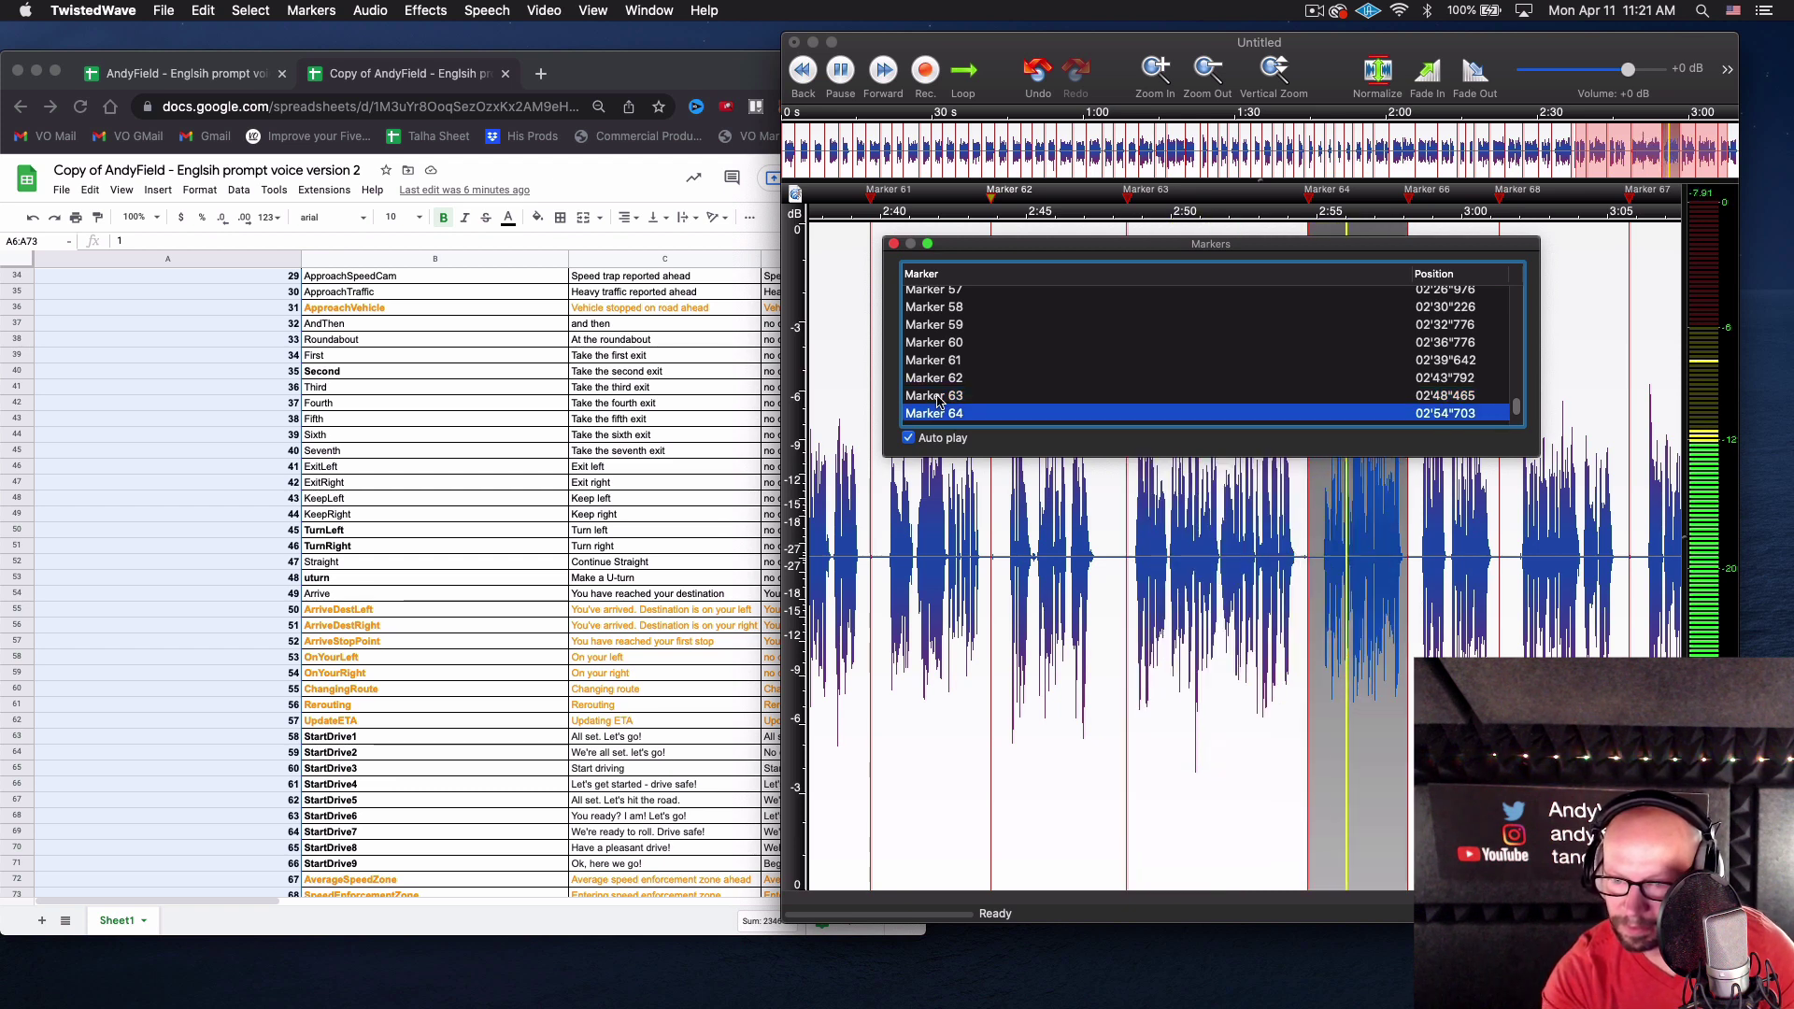
key("Down")
key("Down")
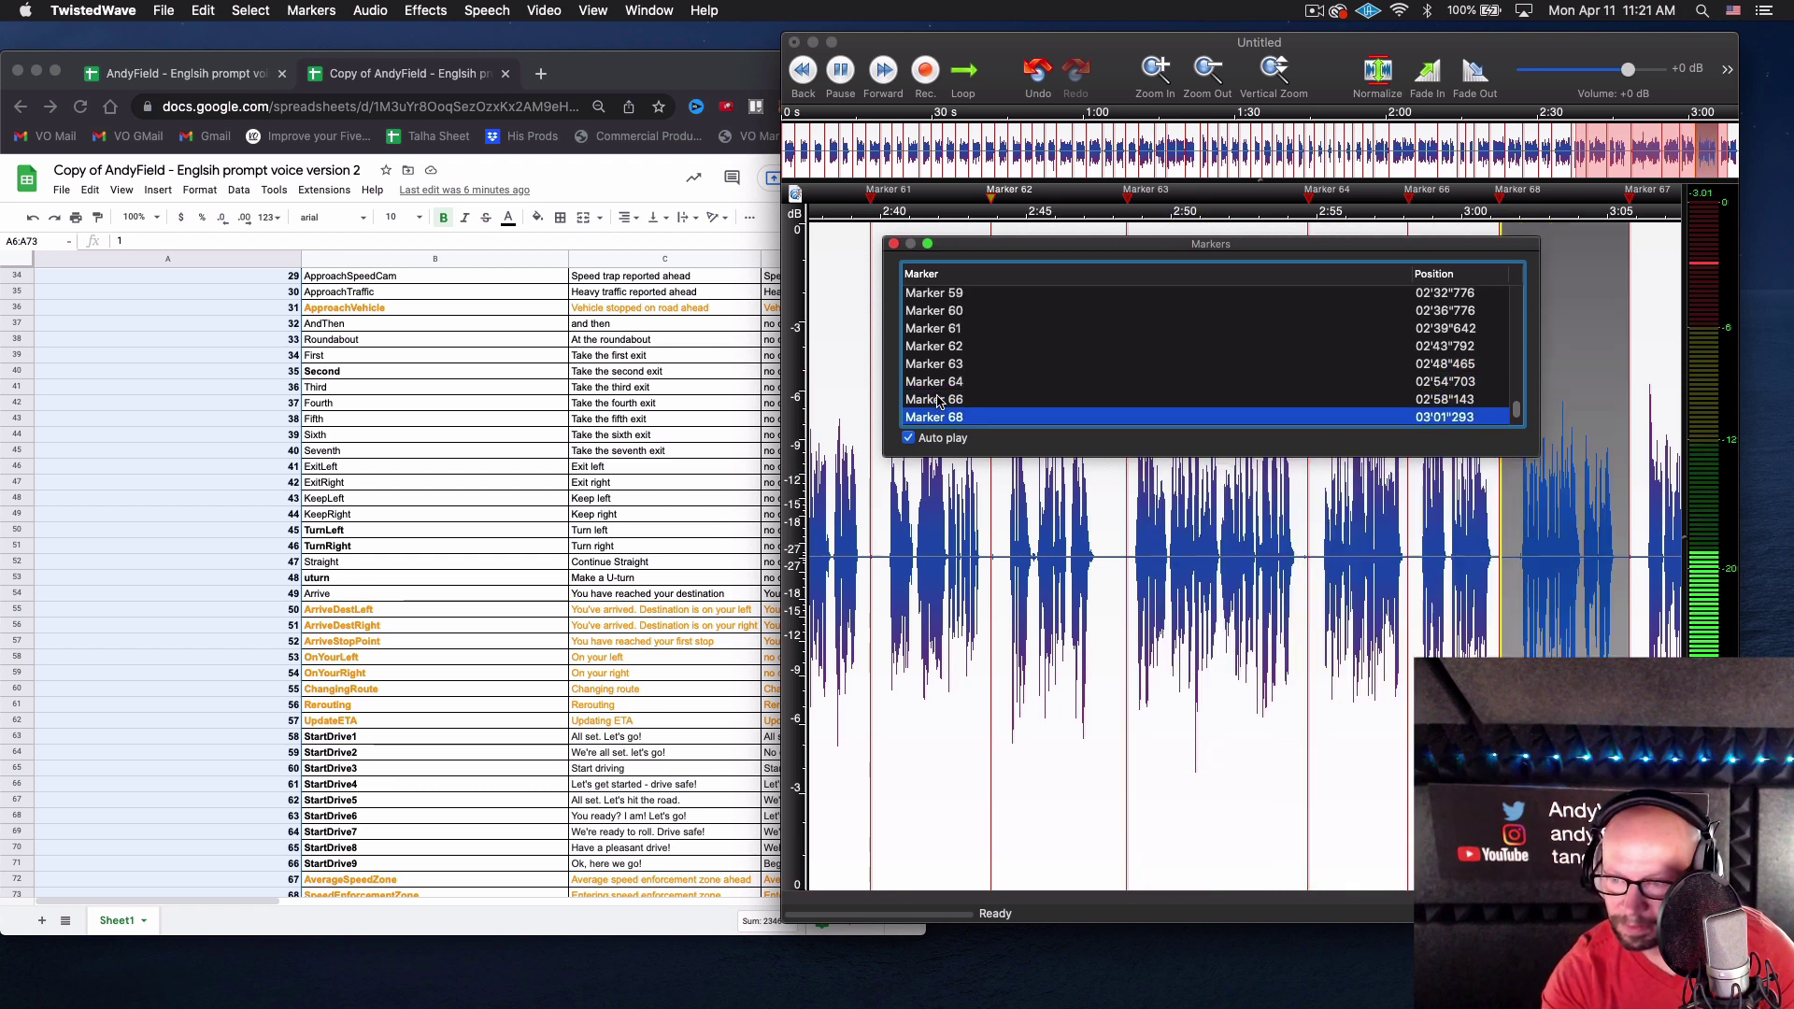
Play the last entries, Markers 67 and 69, and compare them with the final numbered prompts in the spreadsheet
scroll(596, 590, "down", 2)
scroll(596, 591, "down", 10)
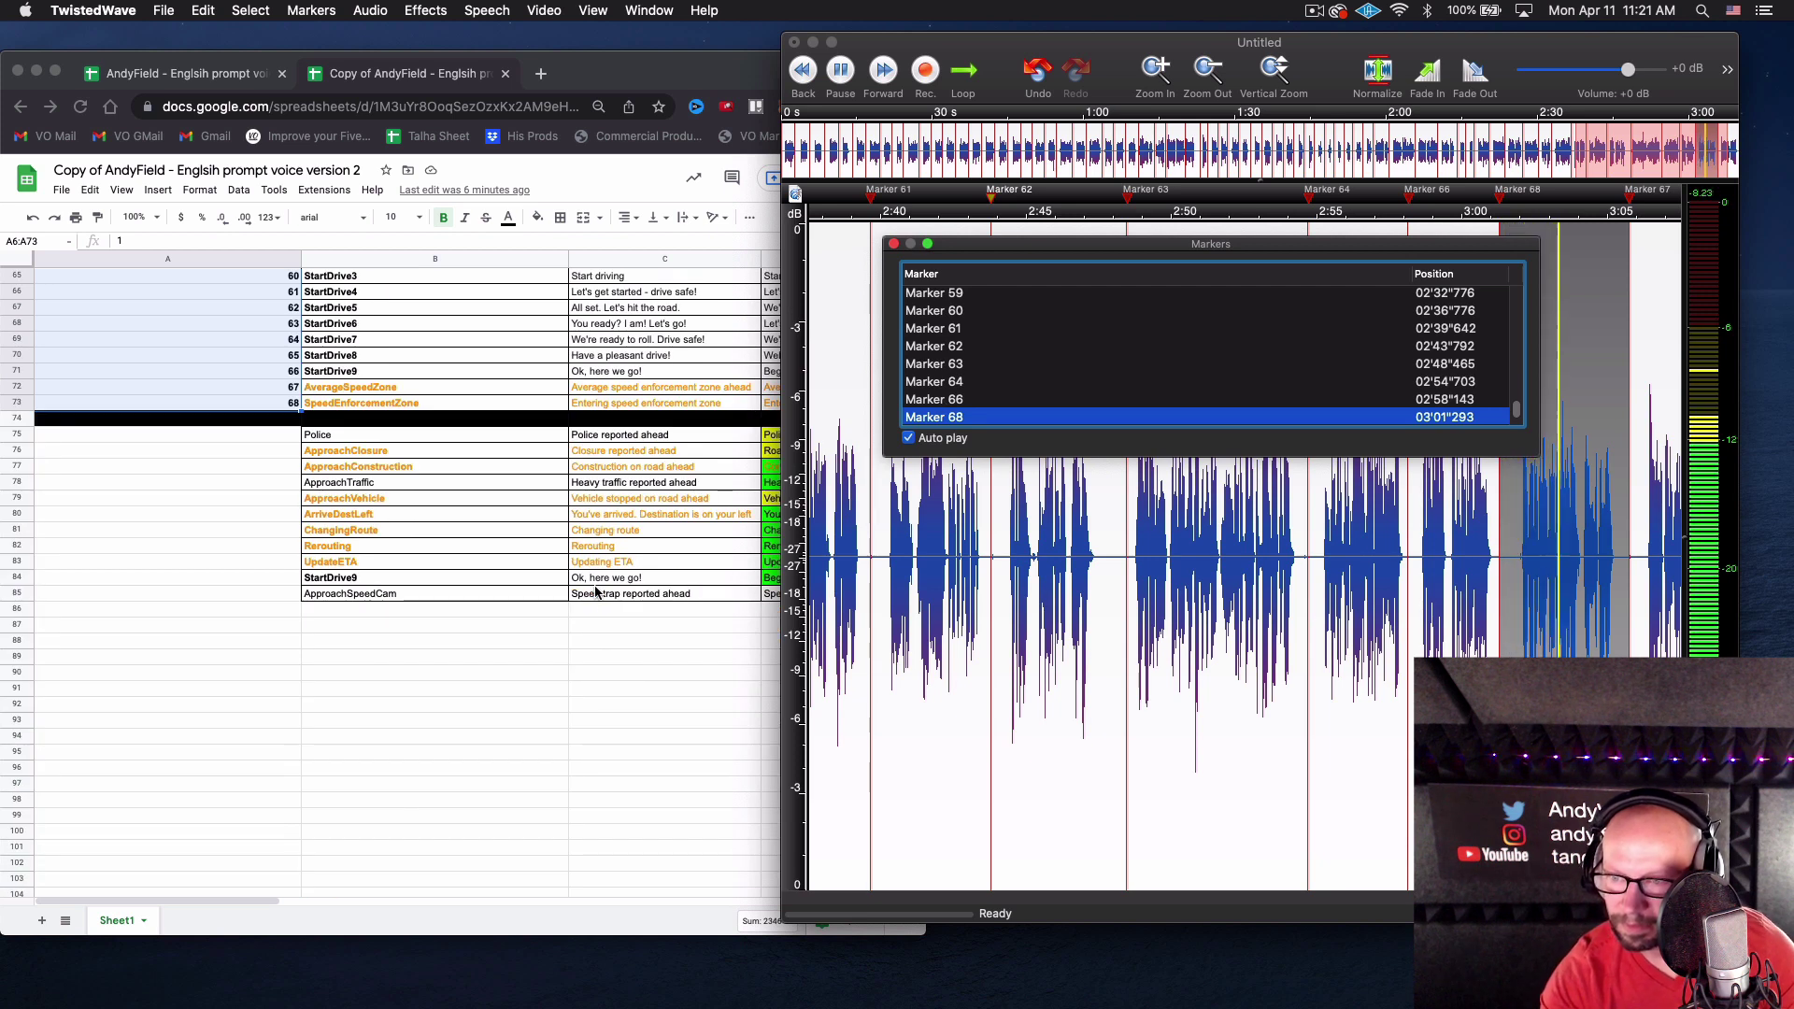
key("Down")
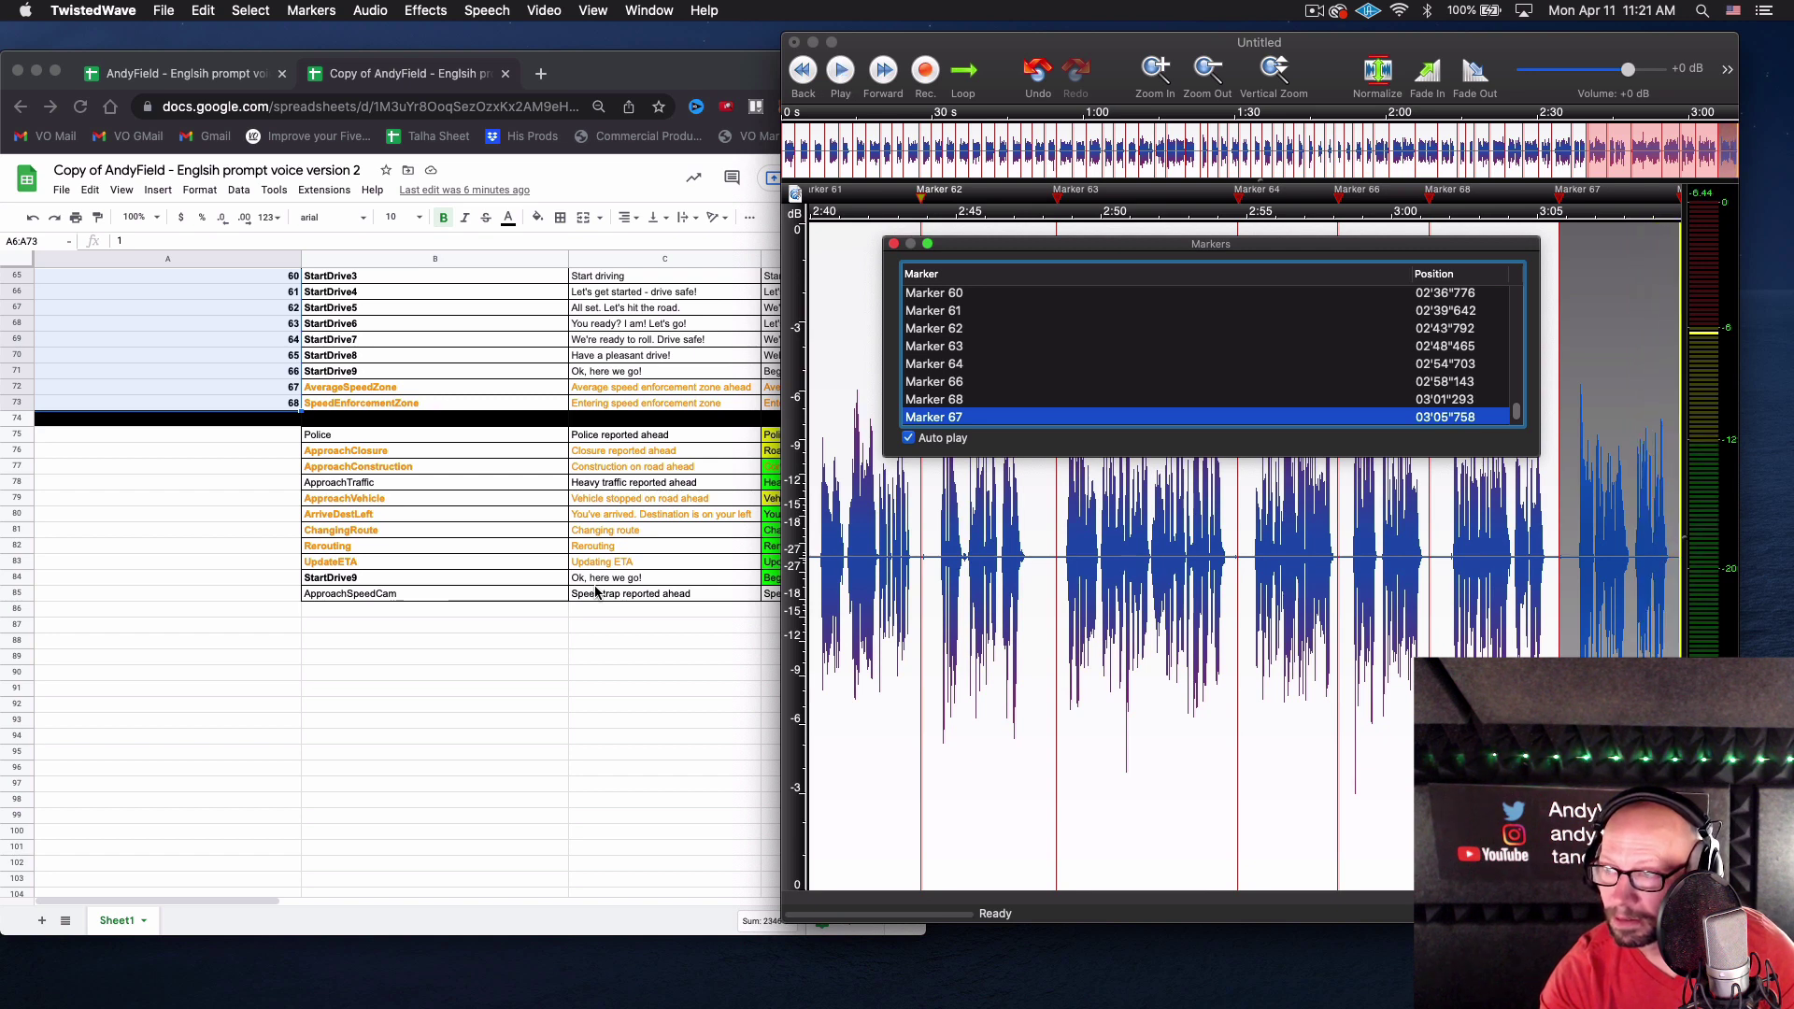
key("m")
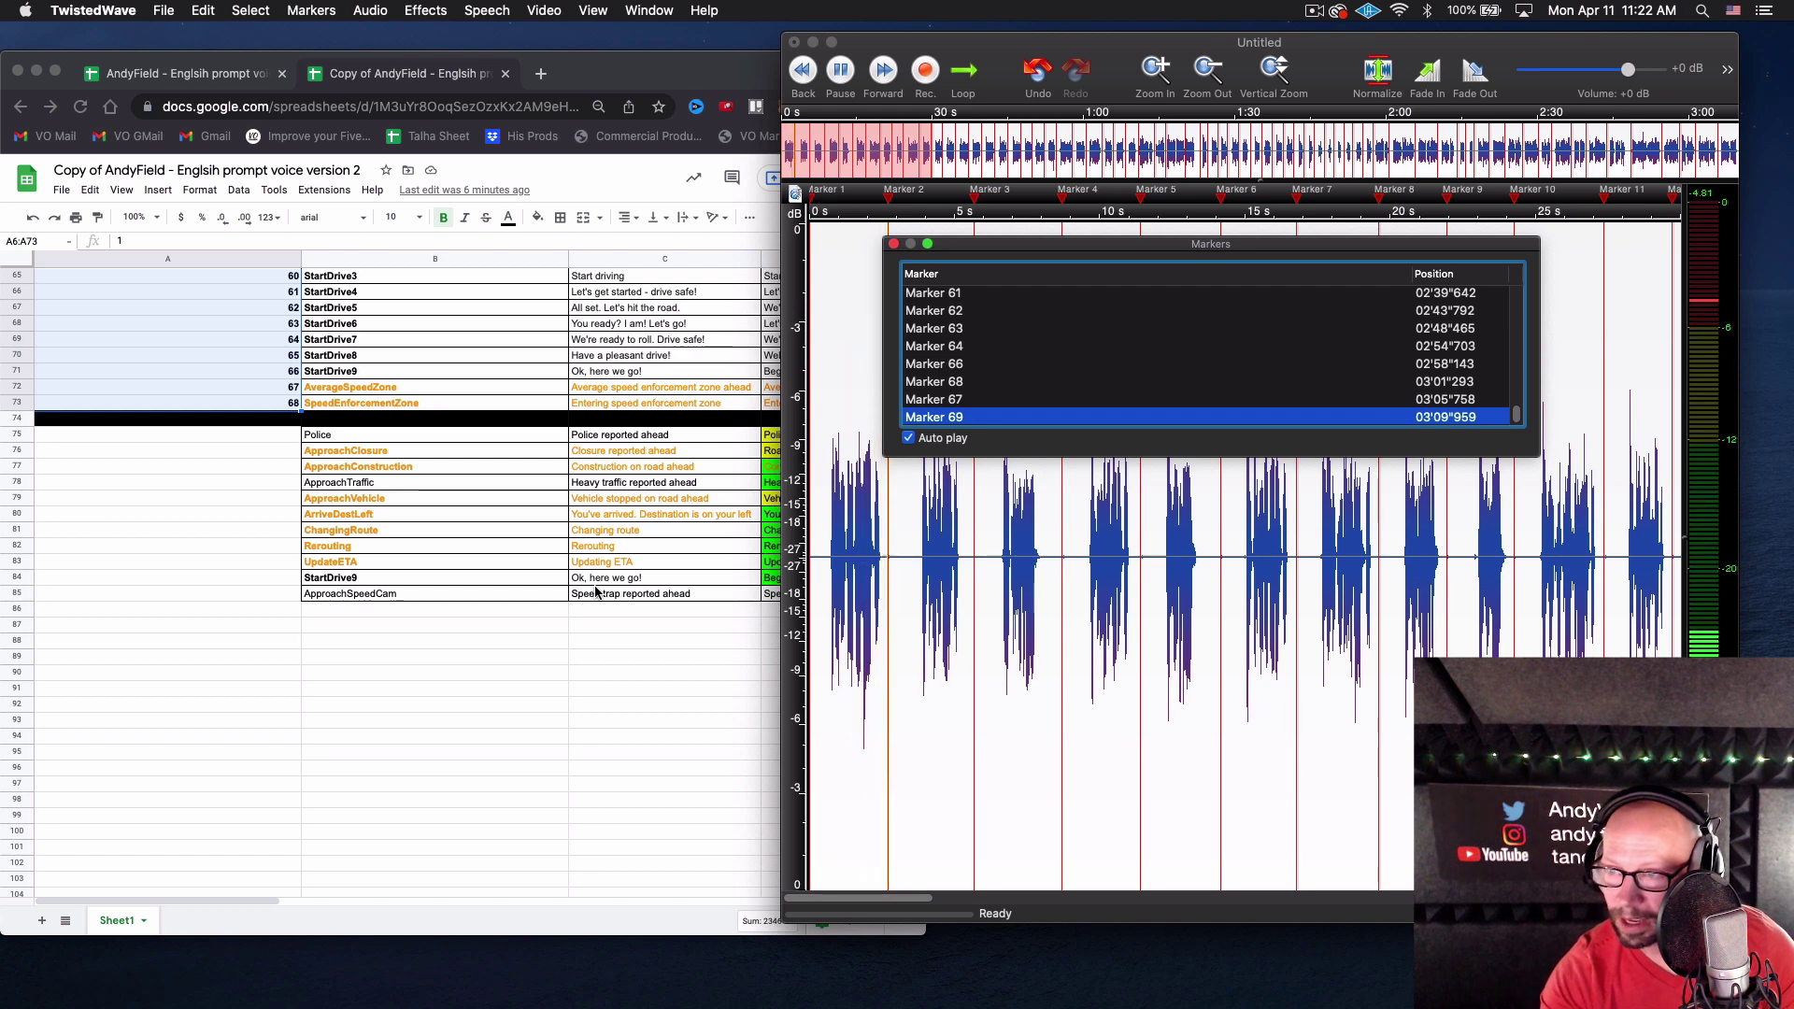
Switch to the Chrome spreadsheet and copy the numbered prompts' file names, cells B6:B73, from 200 through SpeedEnforcementZone
scroll(1003, 385, "up", 20)
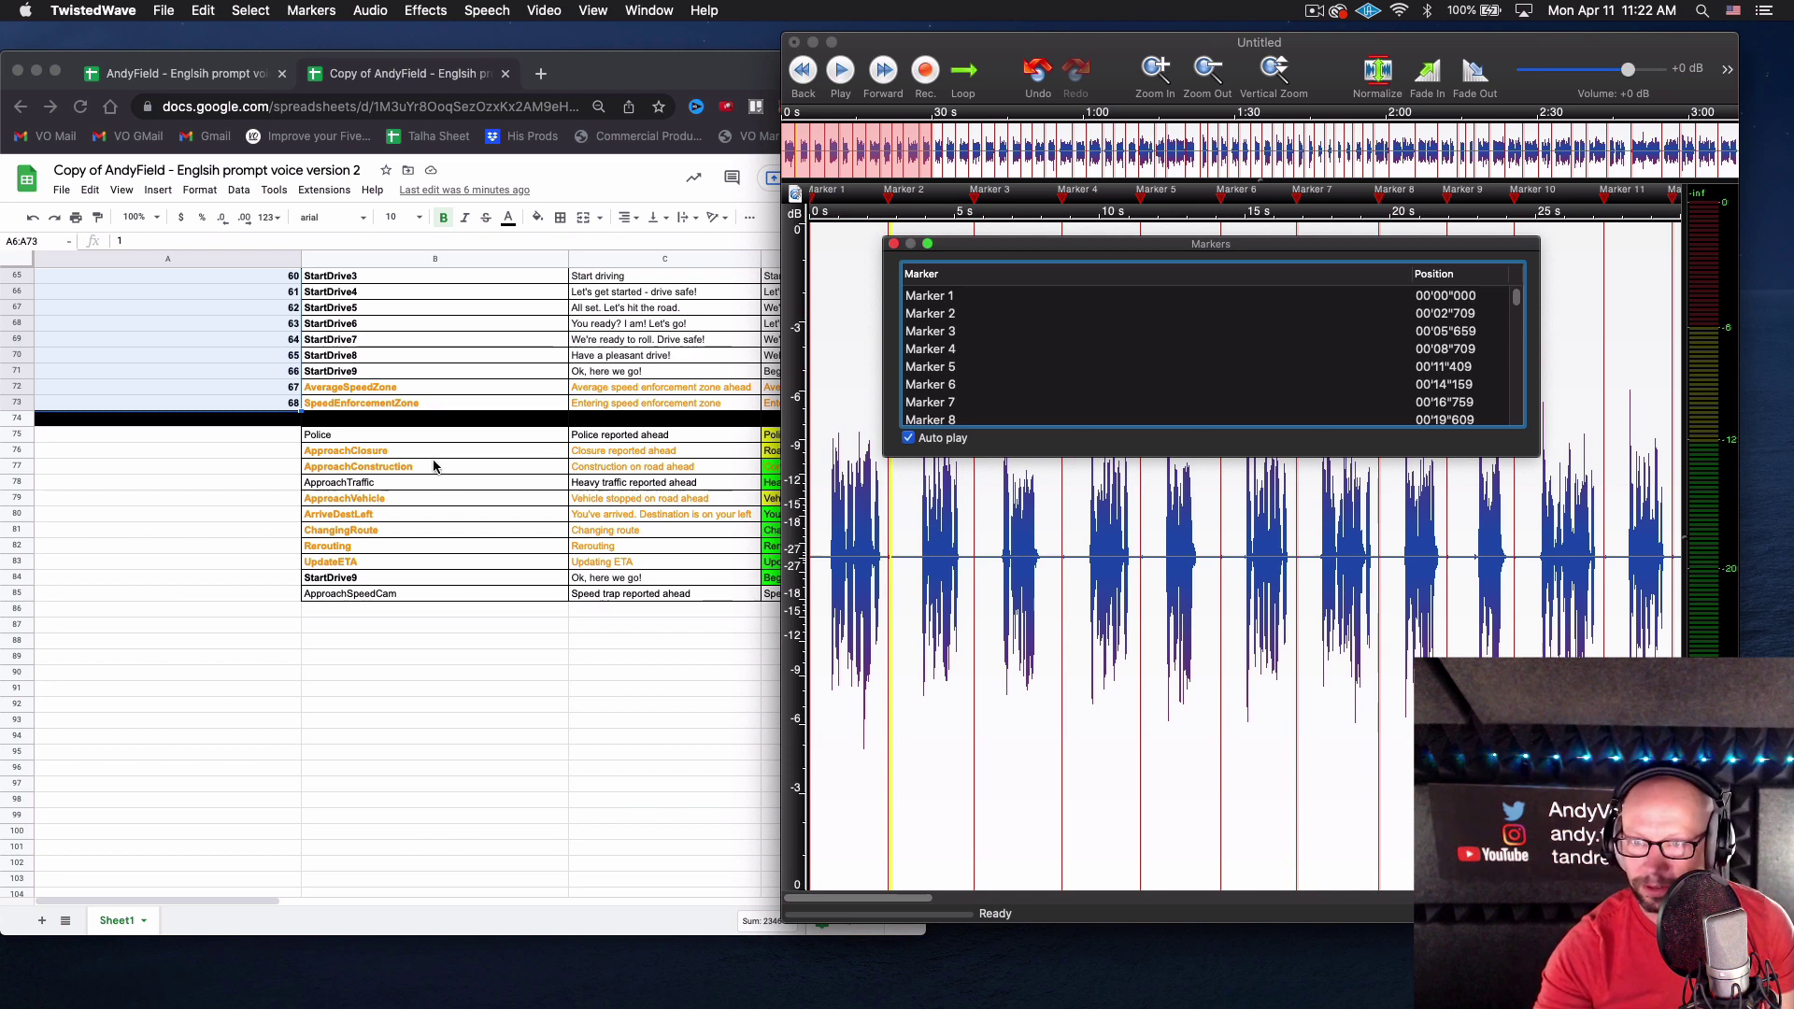
scroll(434, 466, "up", 10)
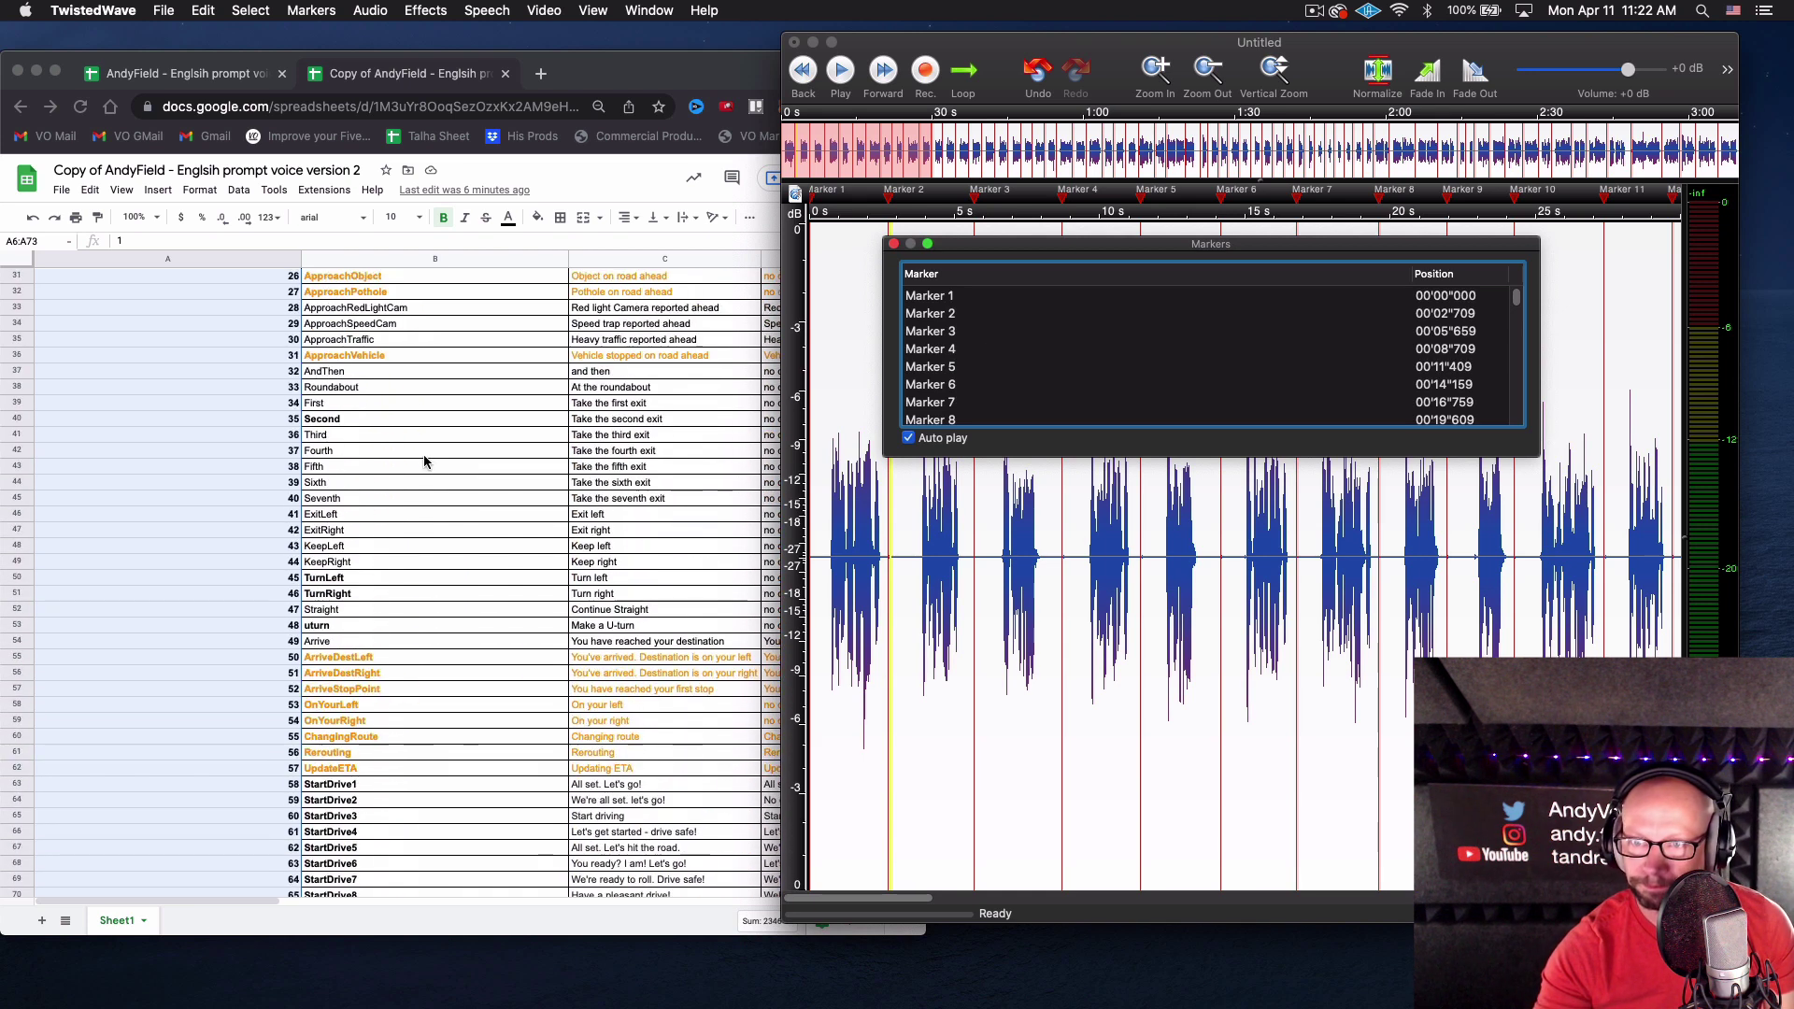
scroll(425, 461, "up", 9)
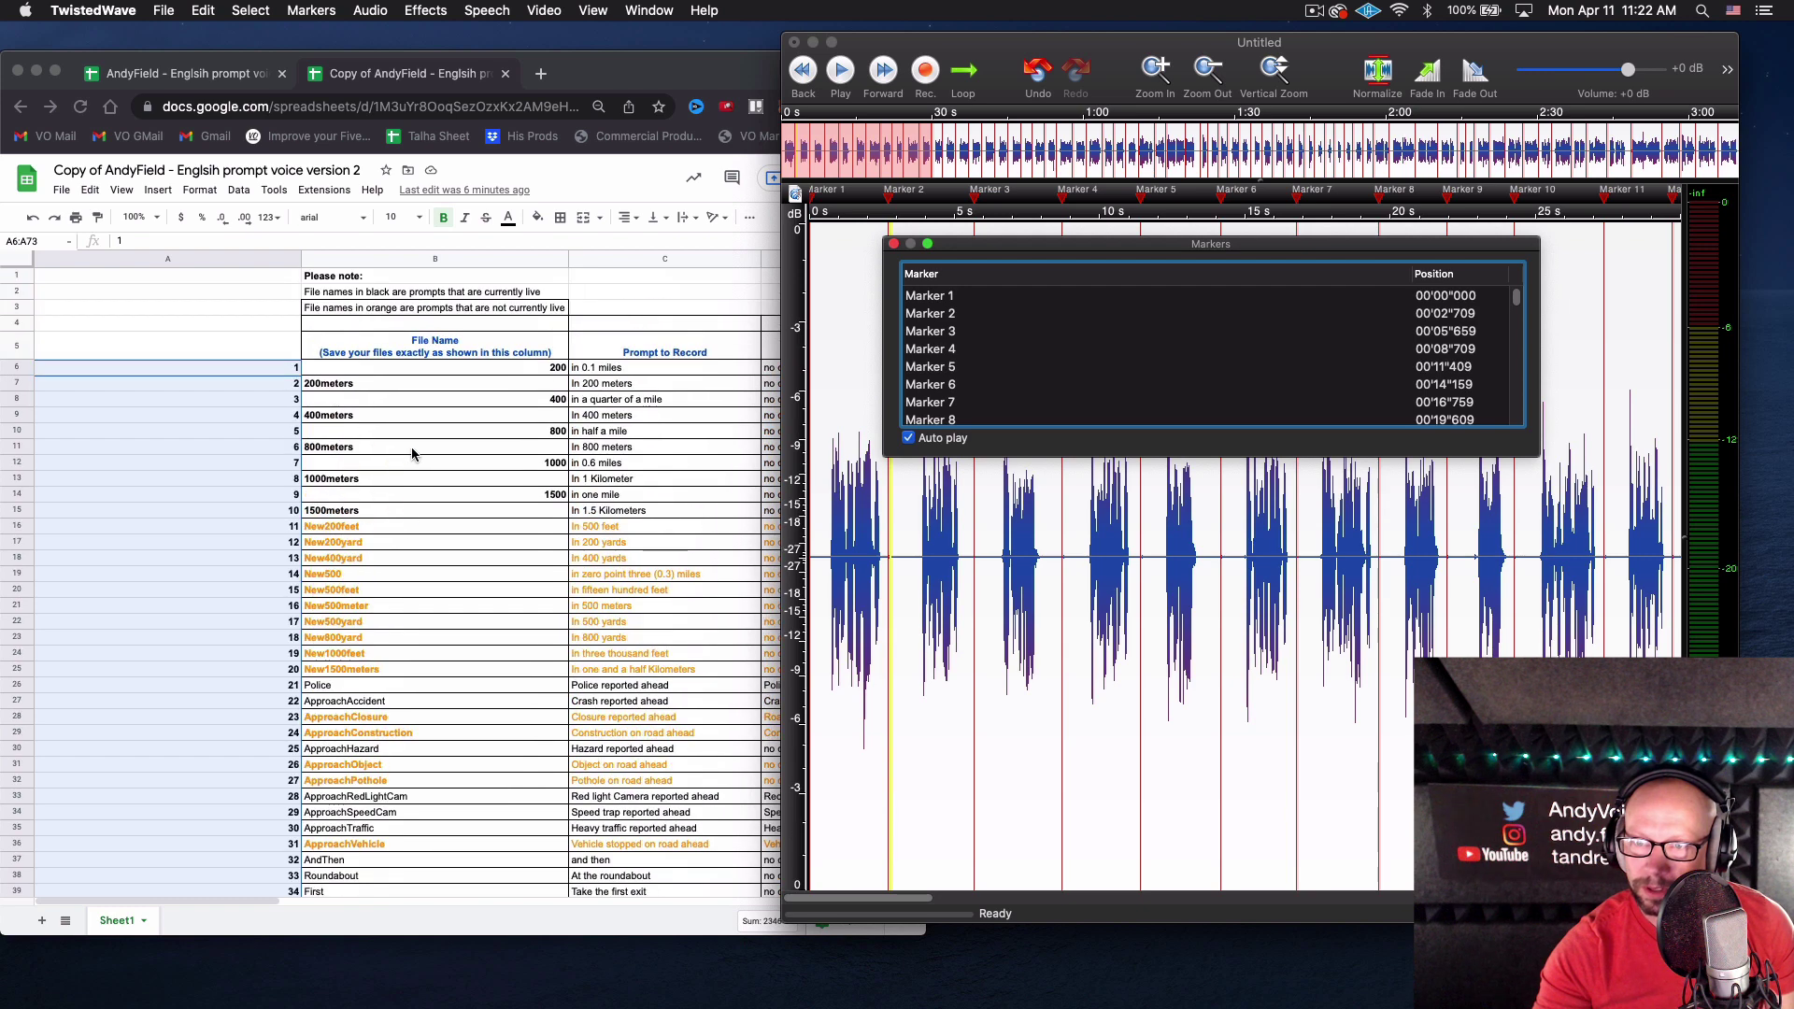
scroll(408, 460, "down", 19)
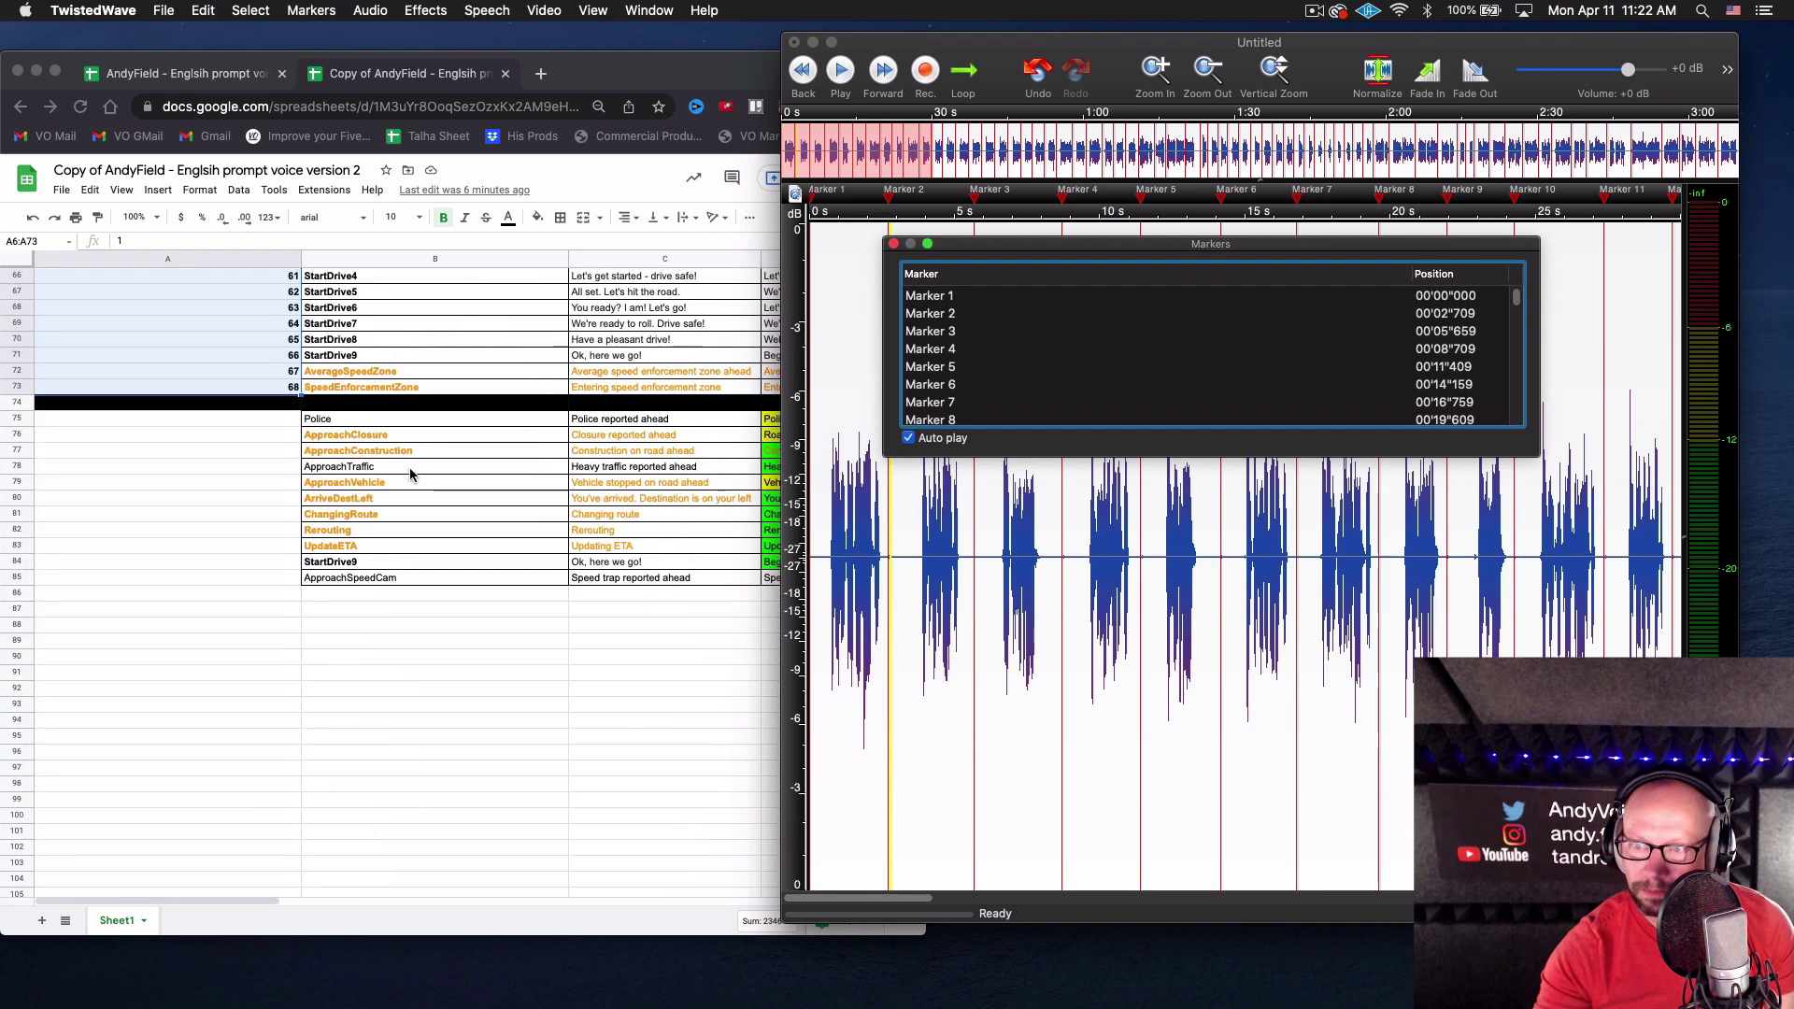
key("super+Tab")
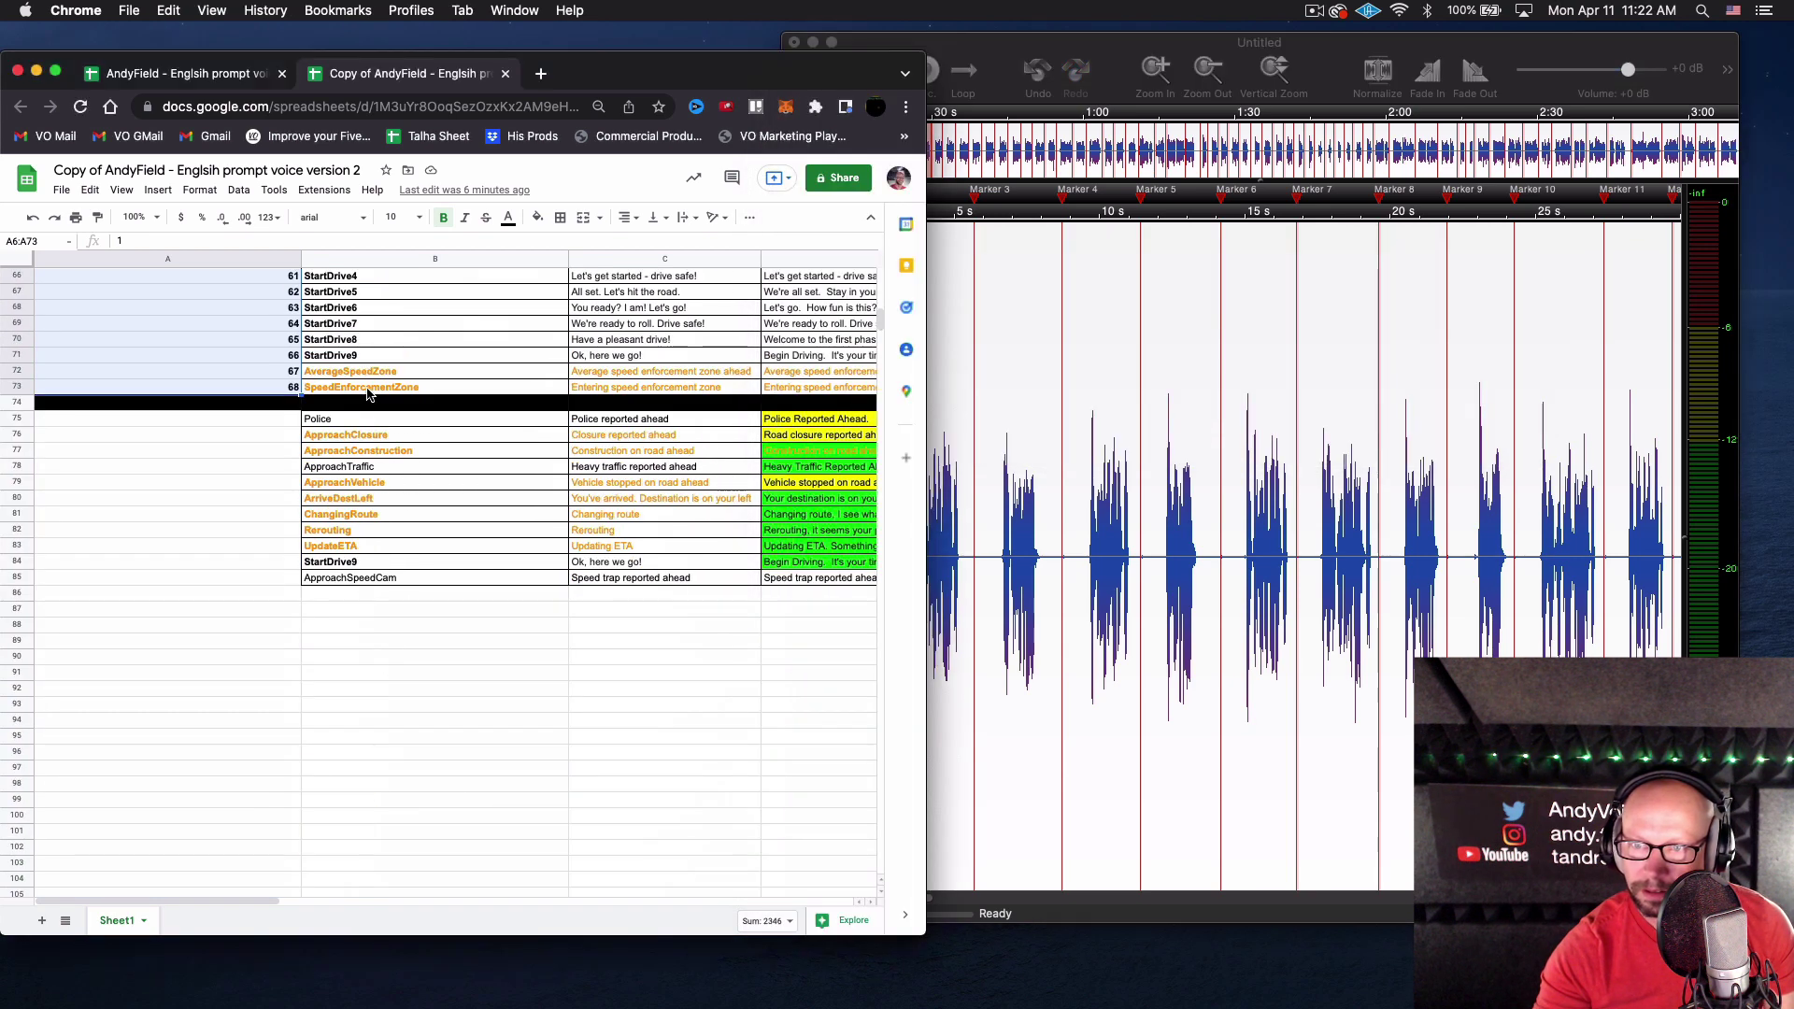
left_click(370, 390)
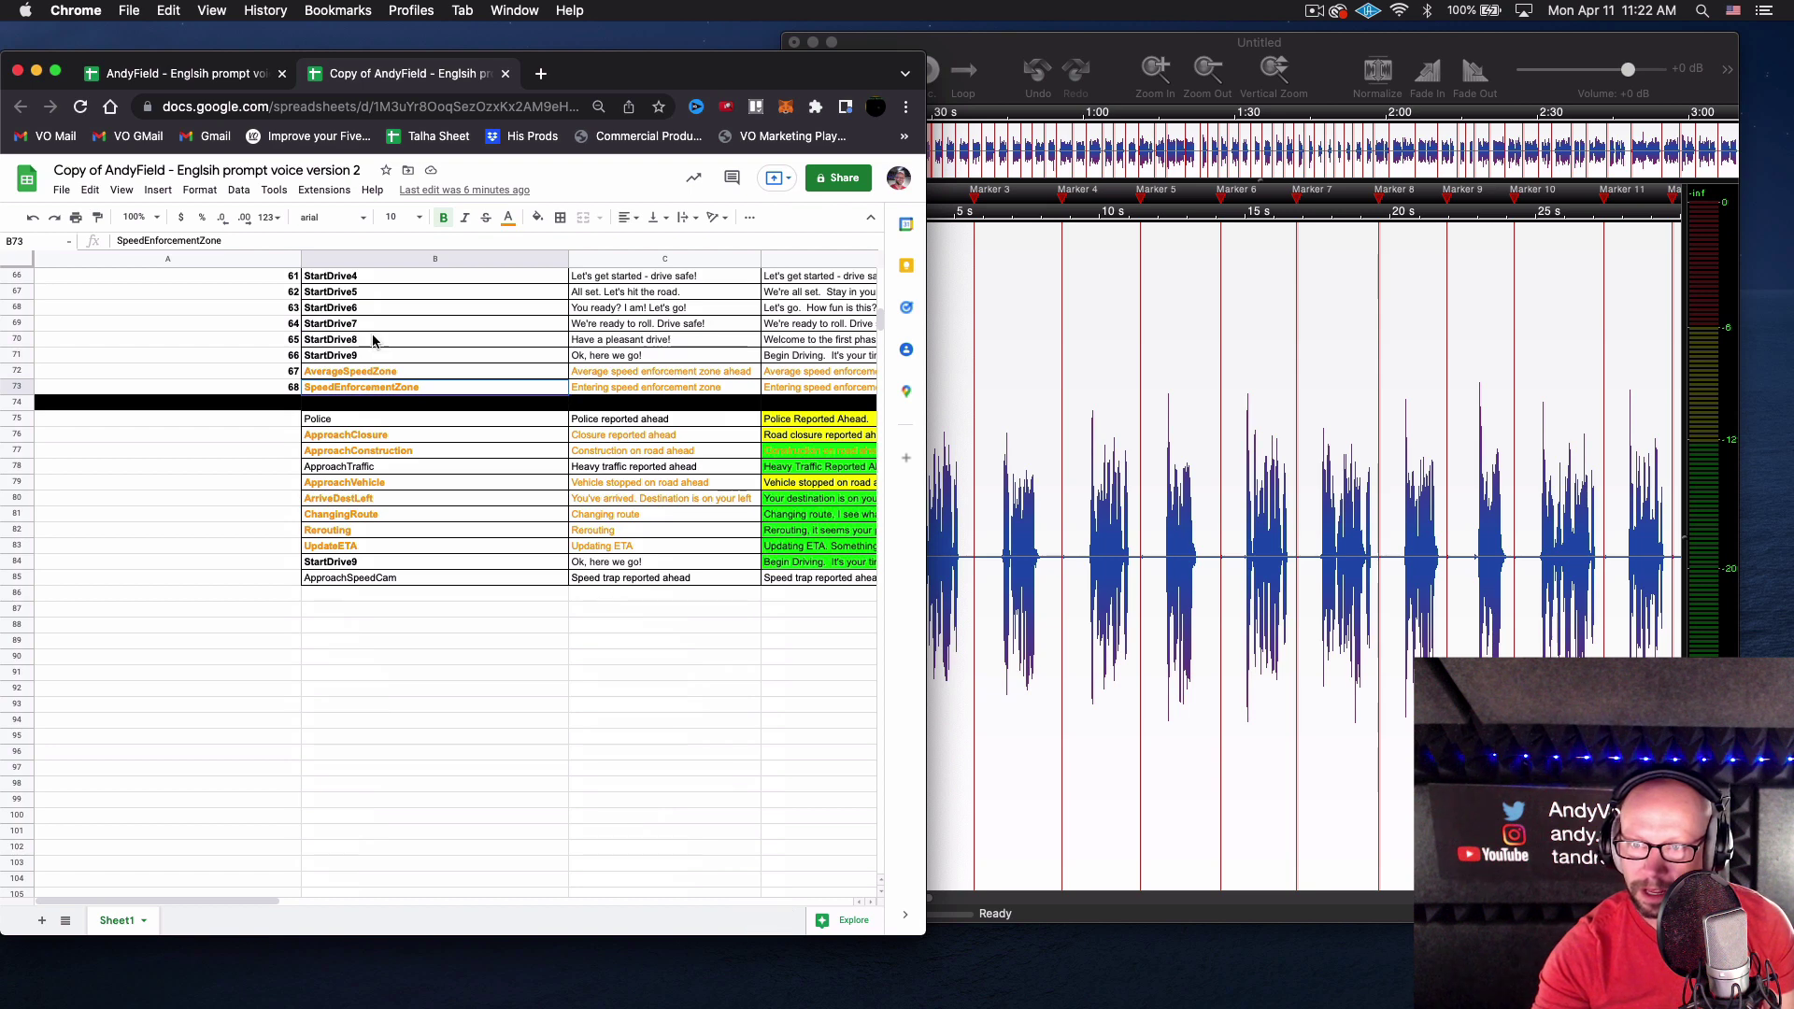
left_click_drag(372, 341, 404, 371)
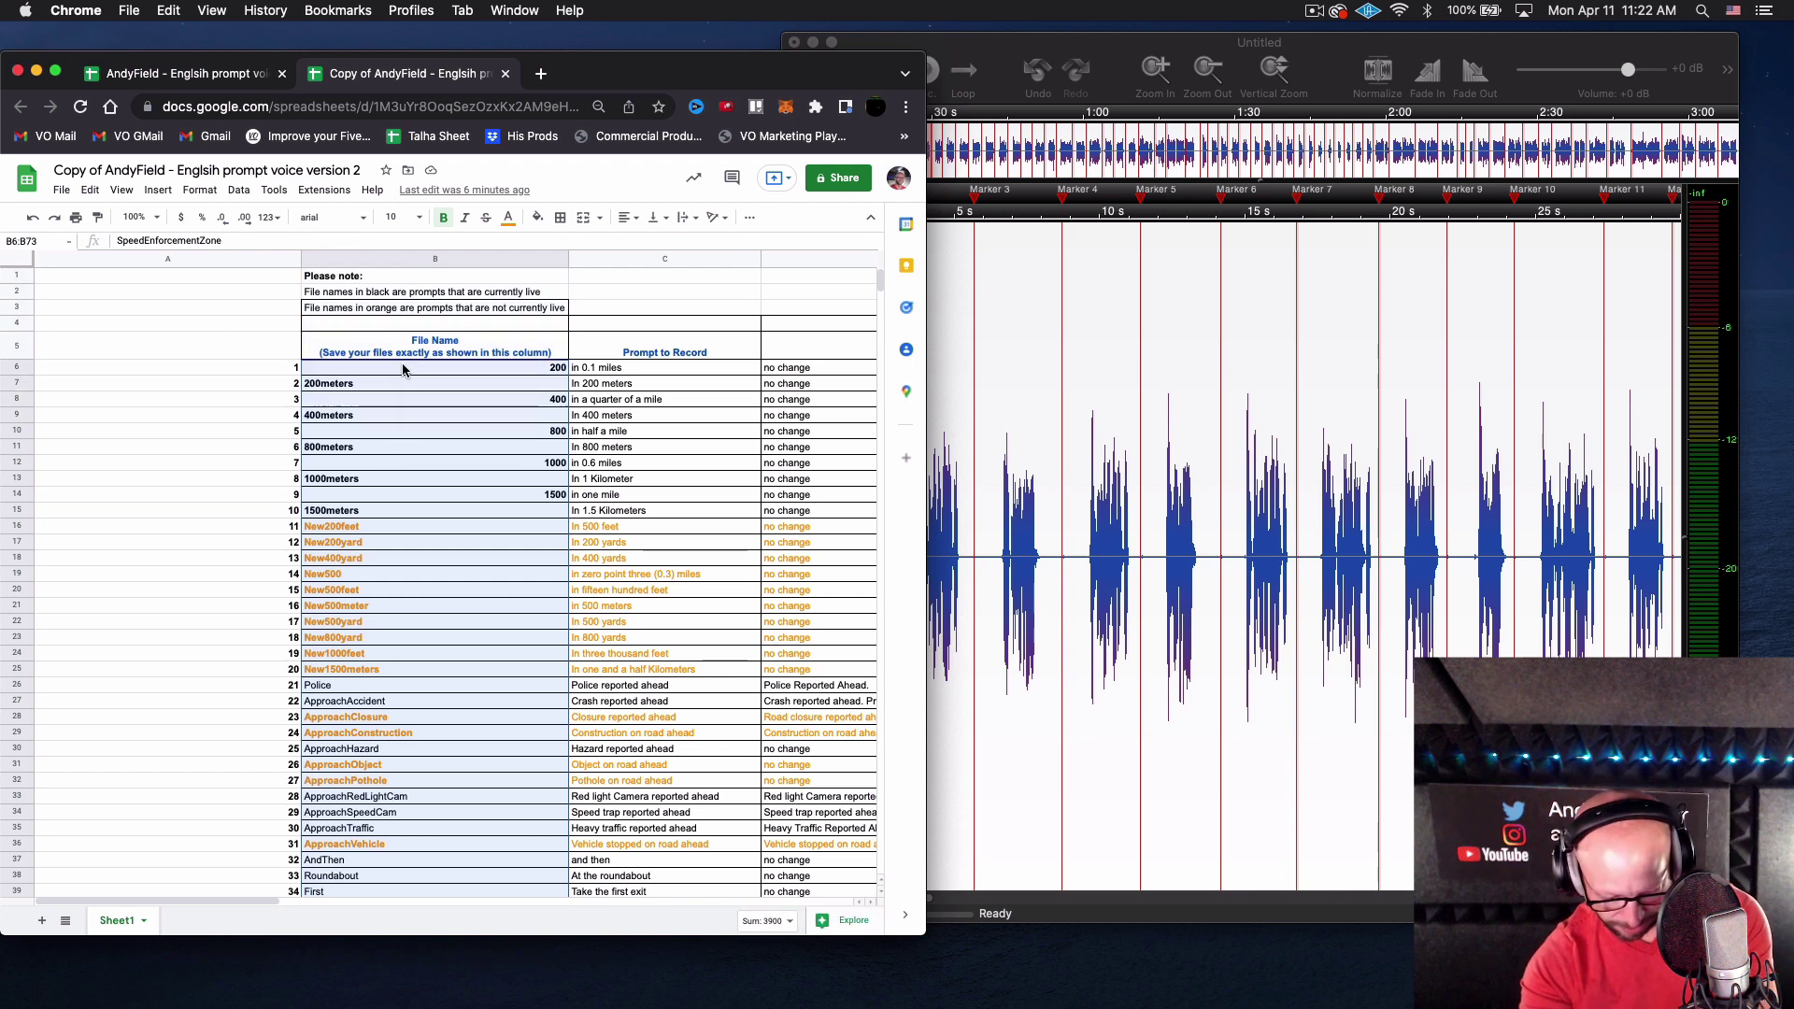
key("super+c")
scroll(458, 558, "down", 10)
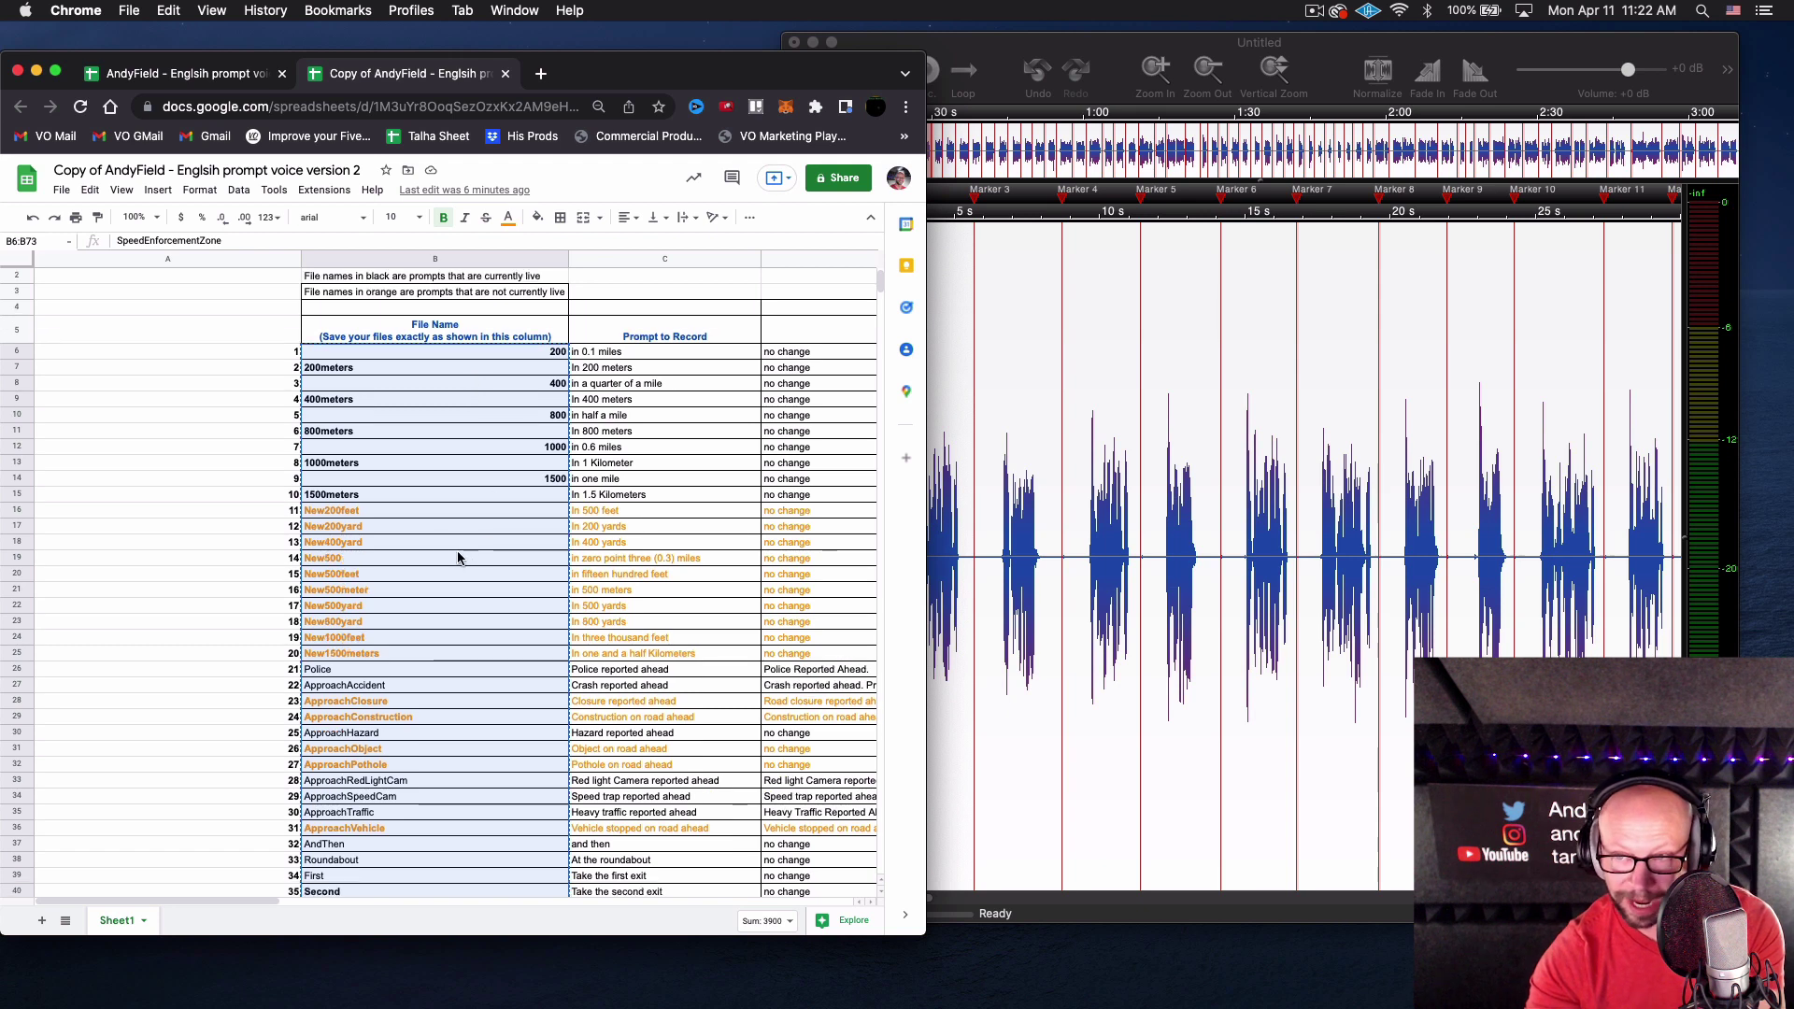
scroll(458, 558, "down", 5)
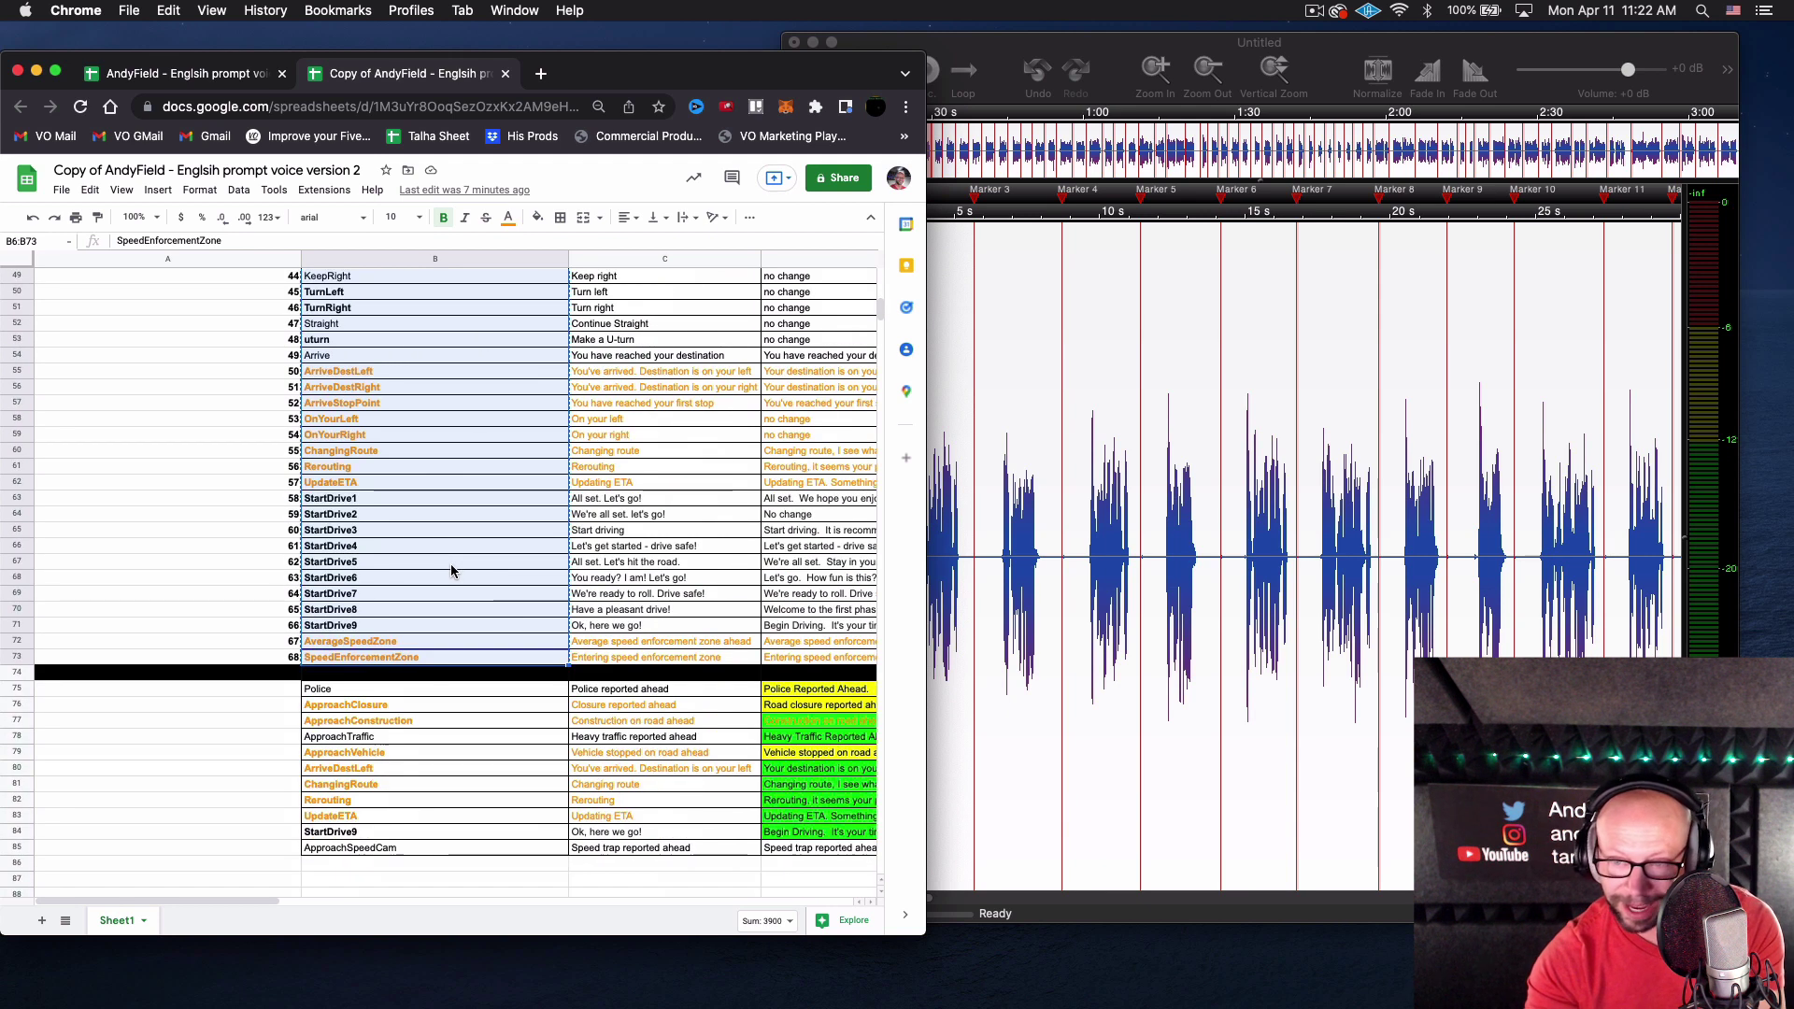
Return to TwistedWave and rename the markers in sequence with the copied file names, starting at Marker 1
left_click(1026, 465)
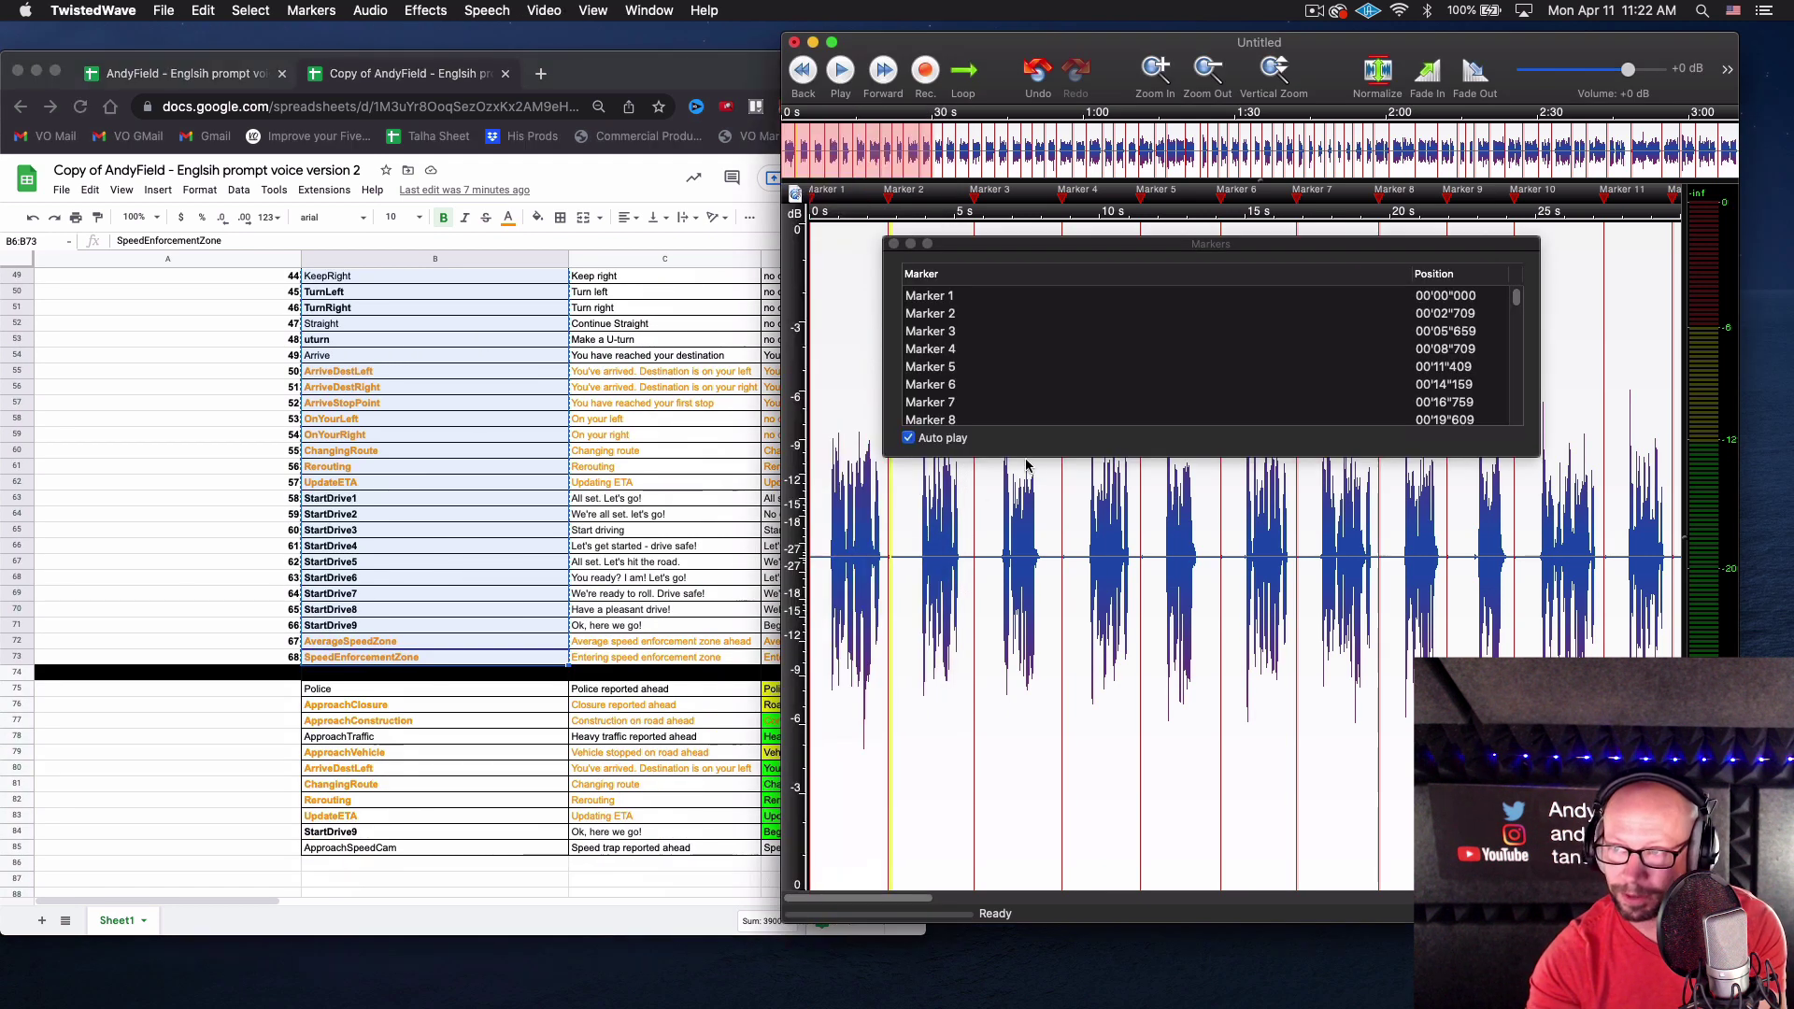
left_click(931, 299)
left_click(931, 298)
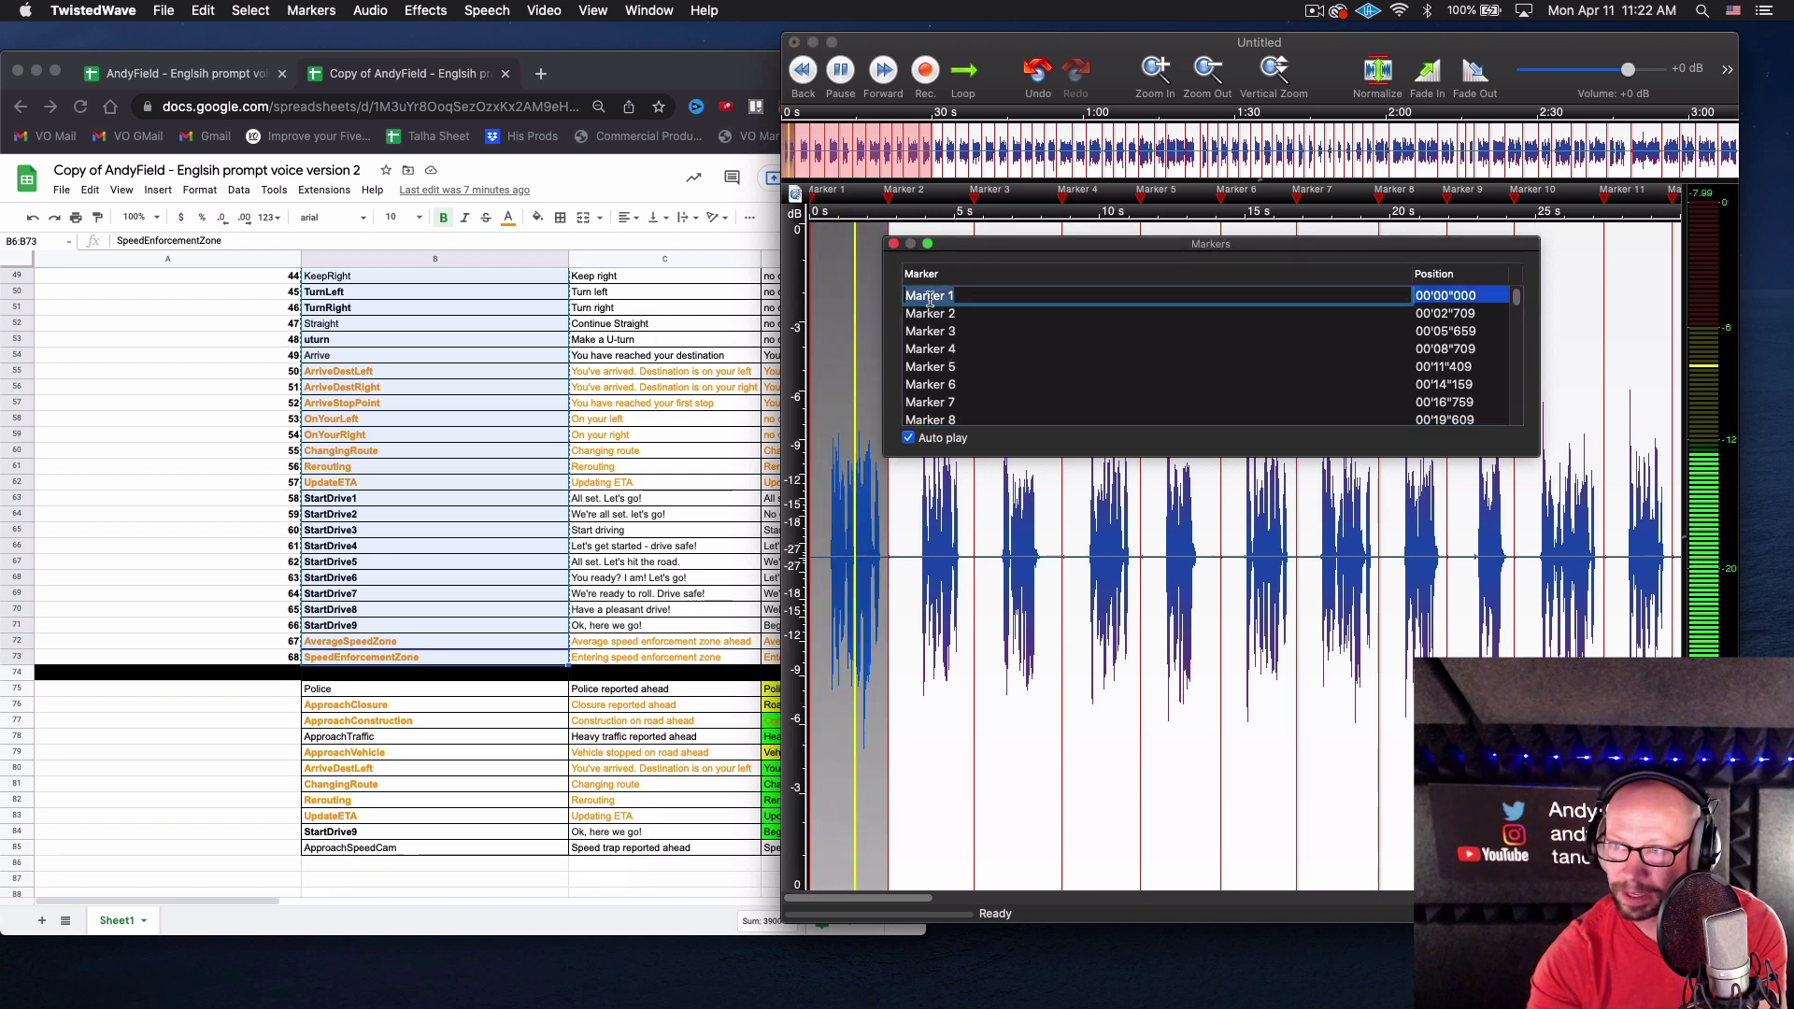
right_click(932, 299)
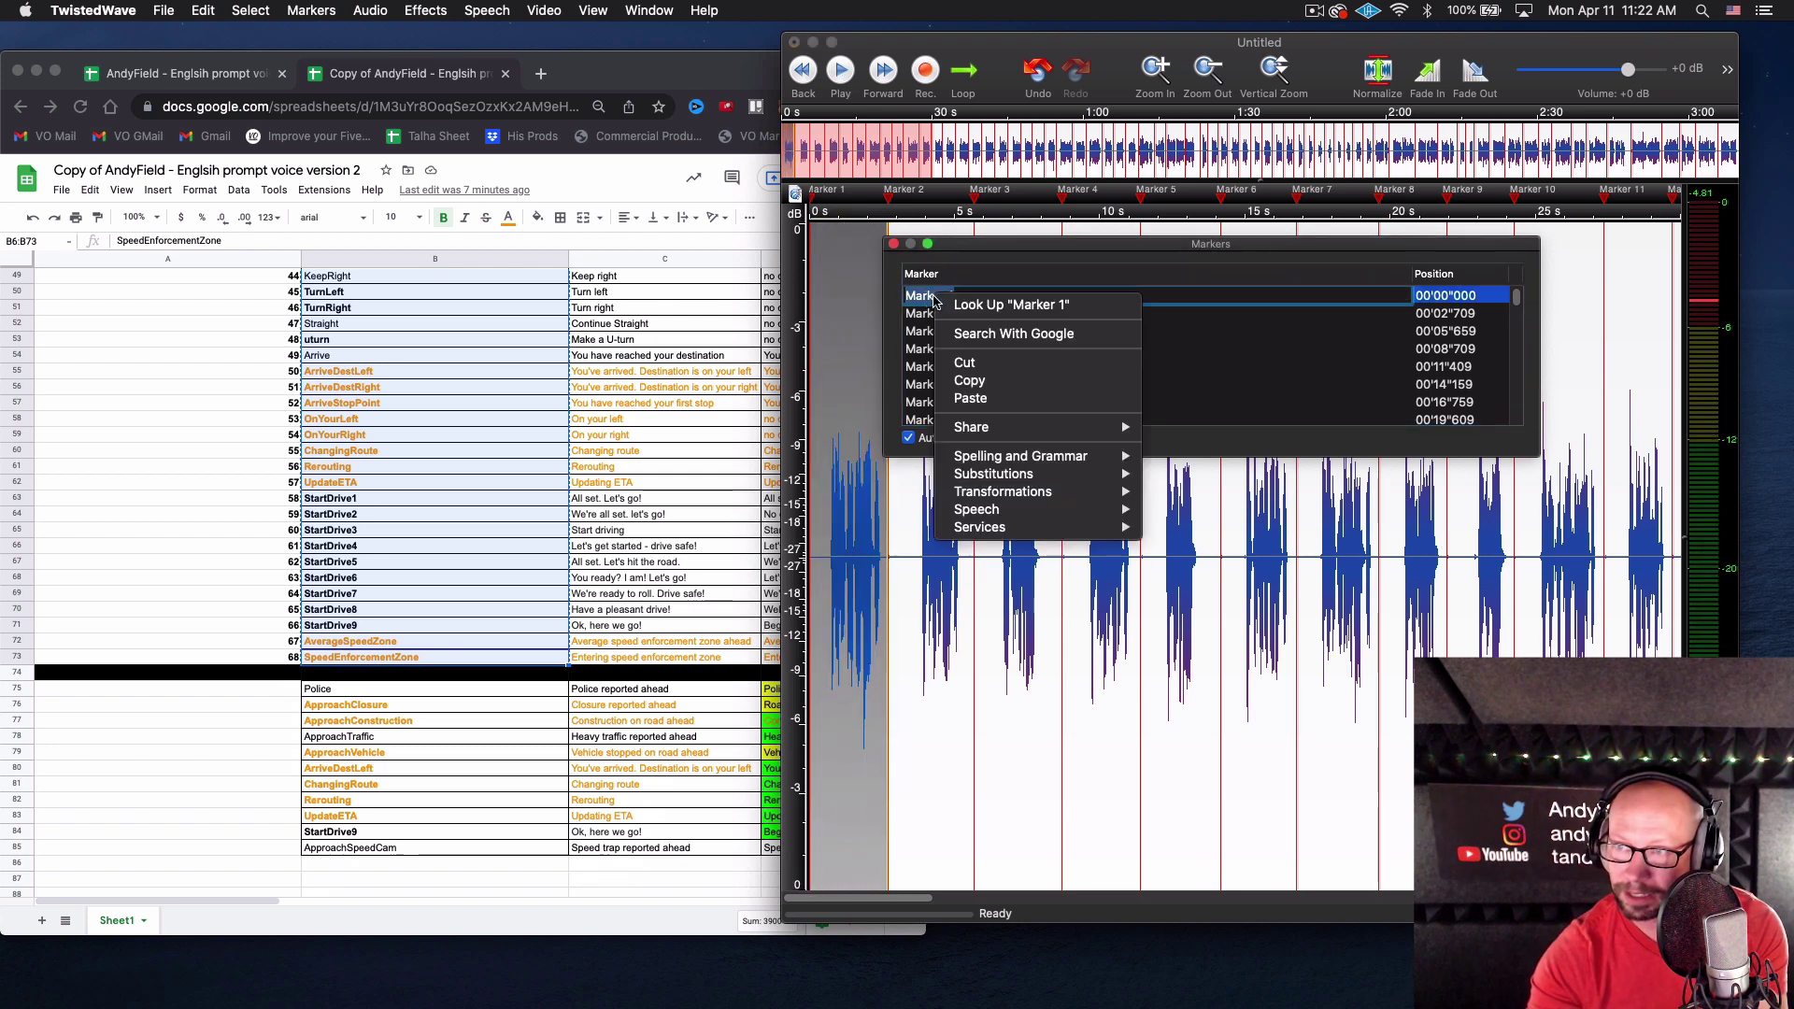
left_click(968, 400)
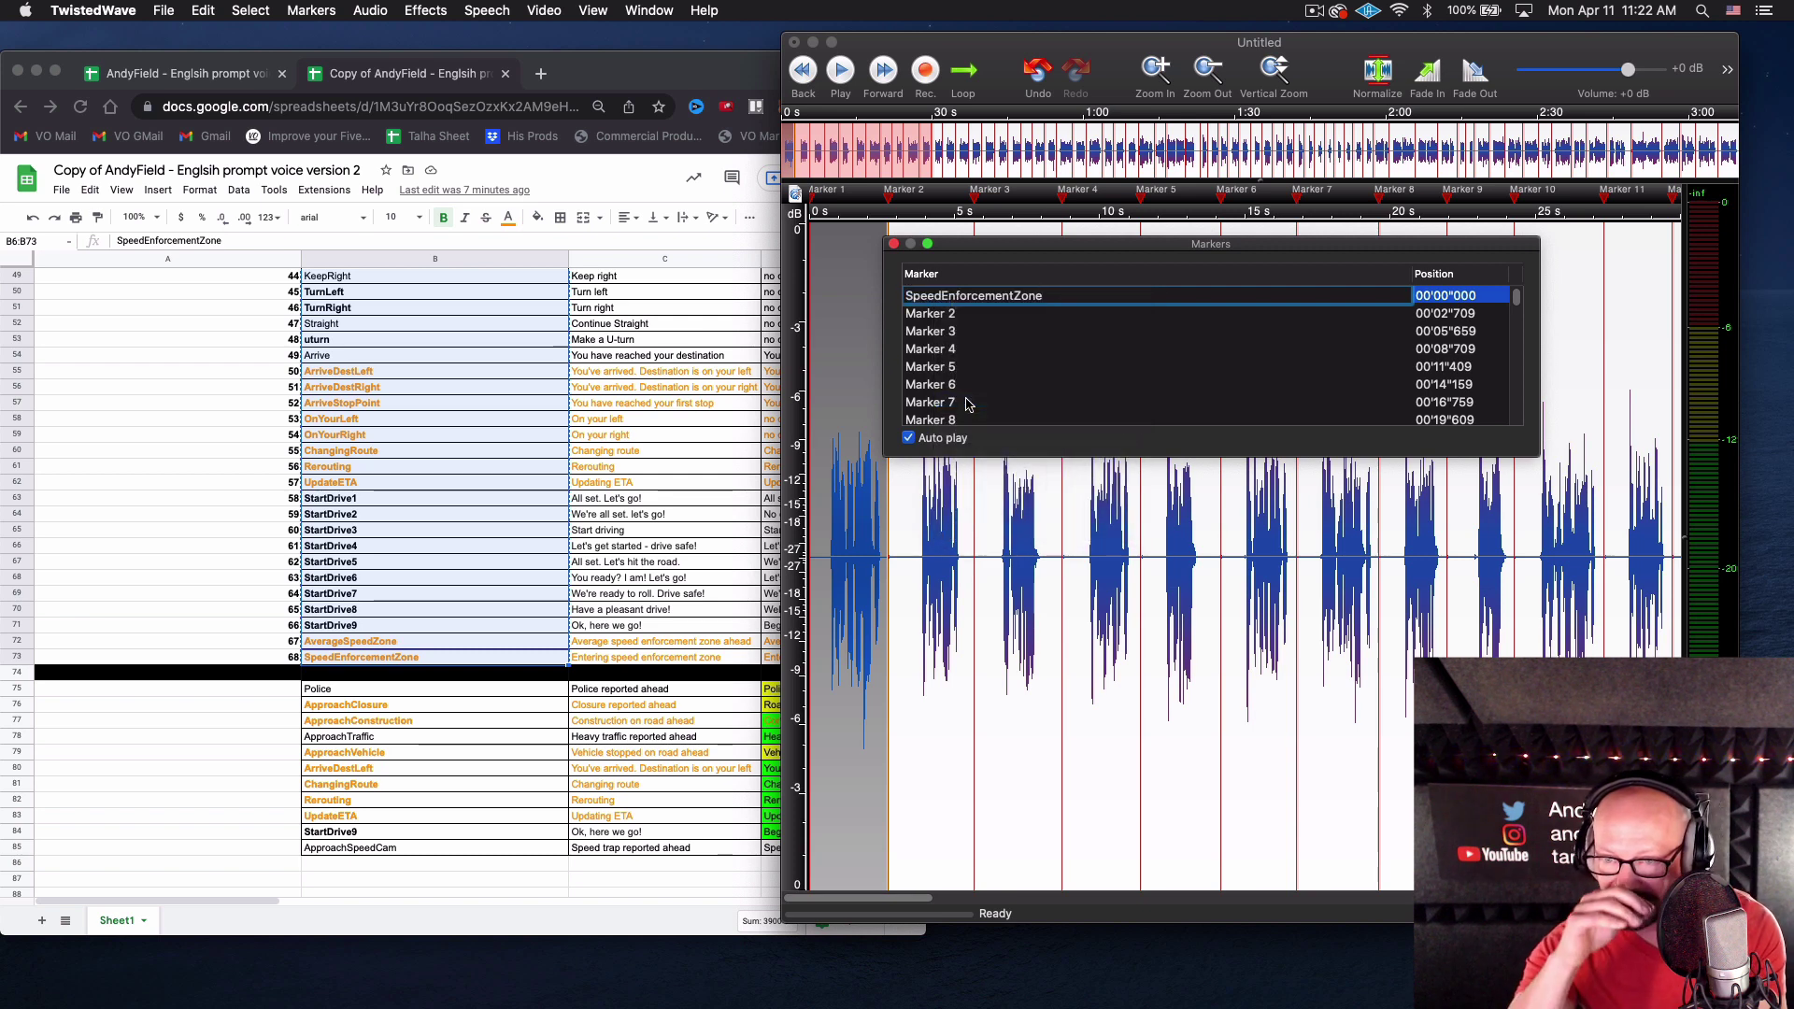
key("Return")
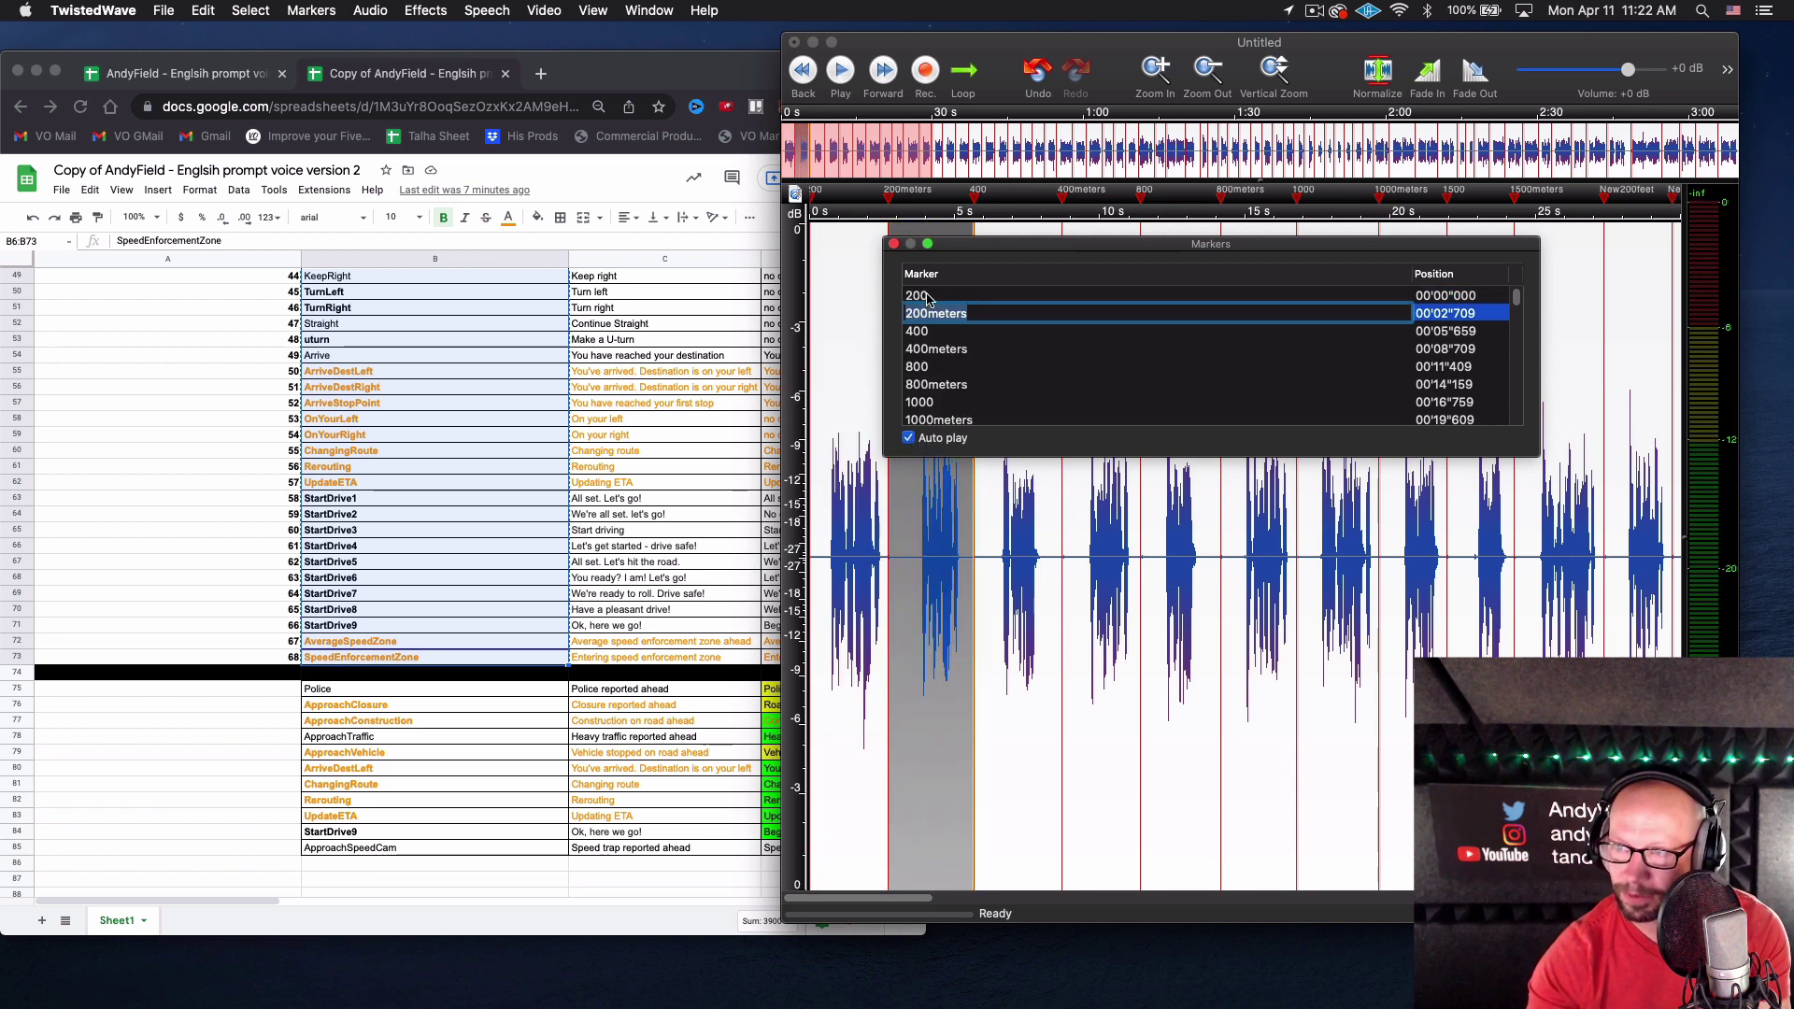
Play the 200 marker and inspect the end of the renamed list, including the leftover Marker 69
left_click(1054, 299)
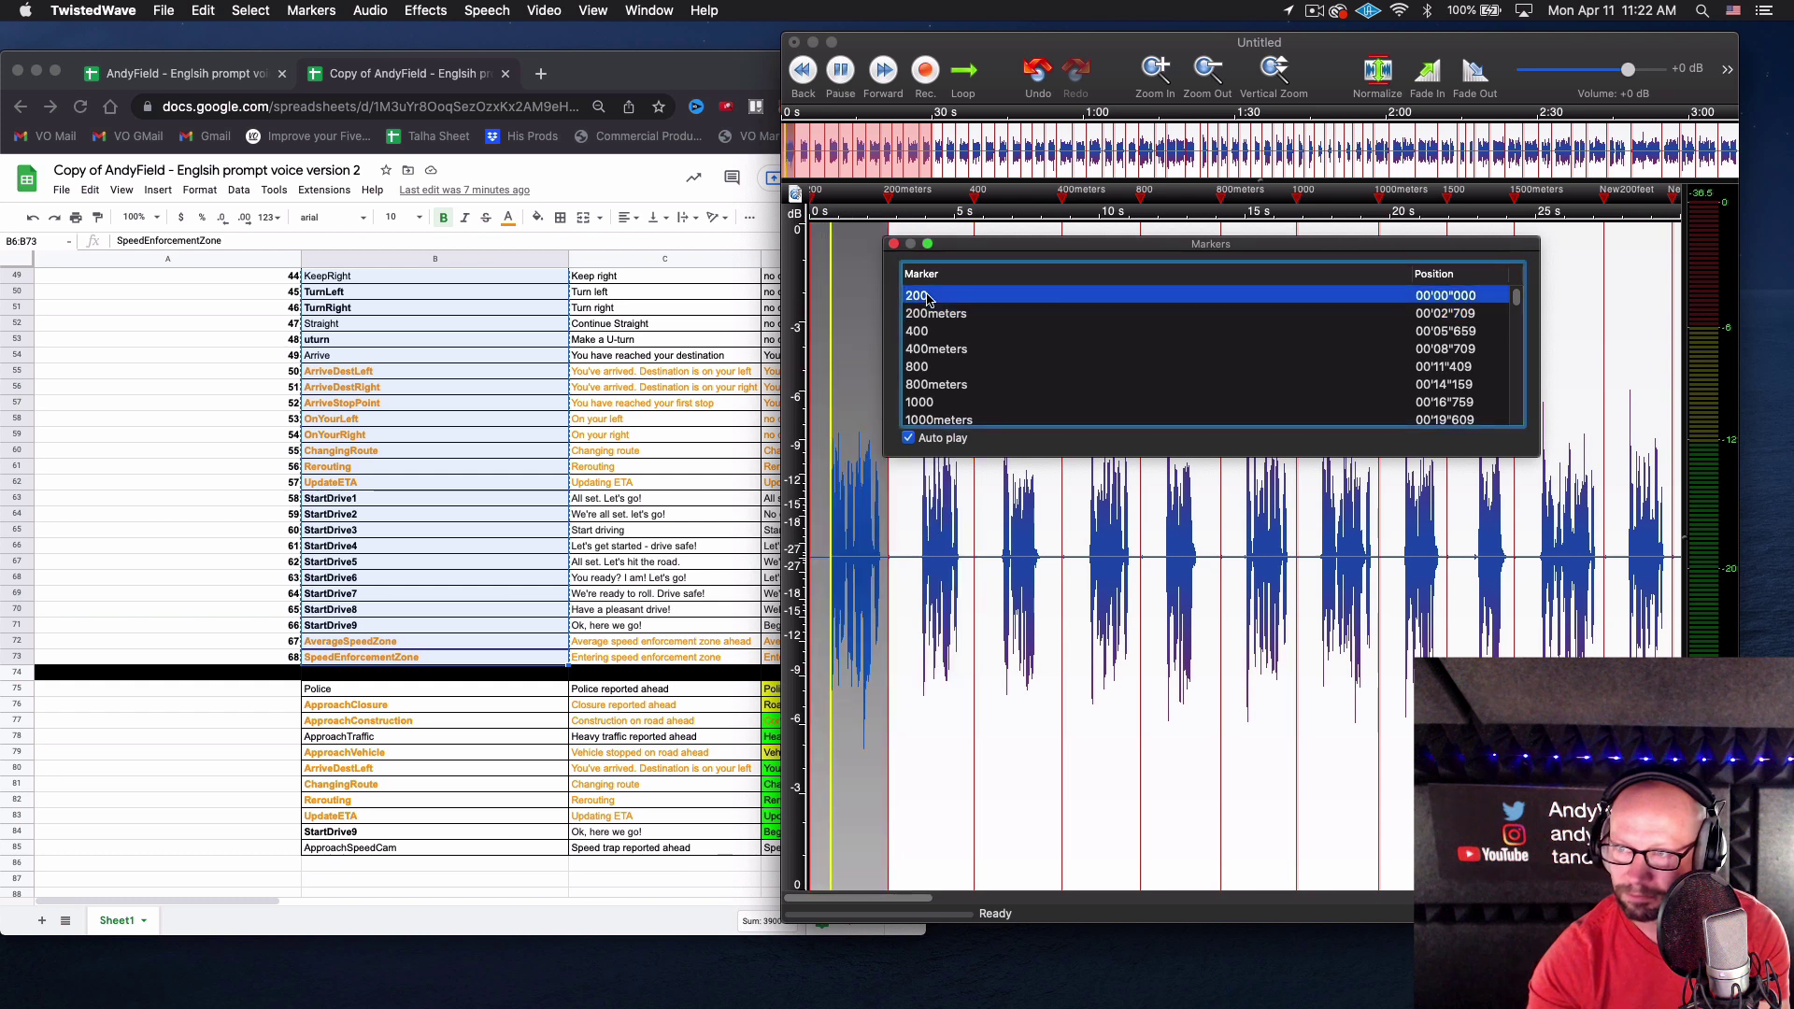
left_click_drag(1517, 297, 1517, 428)
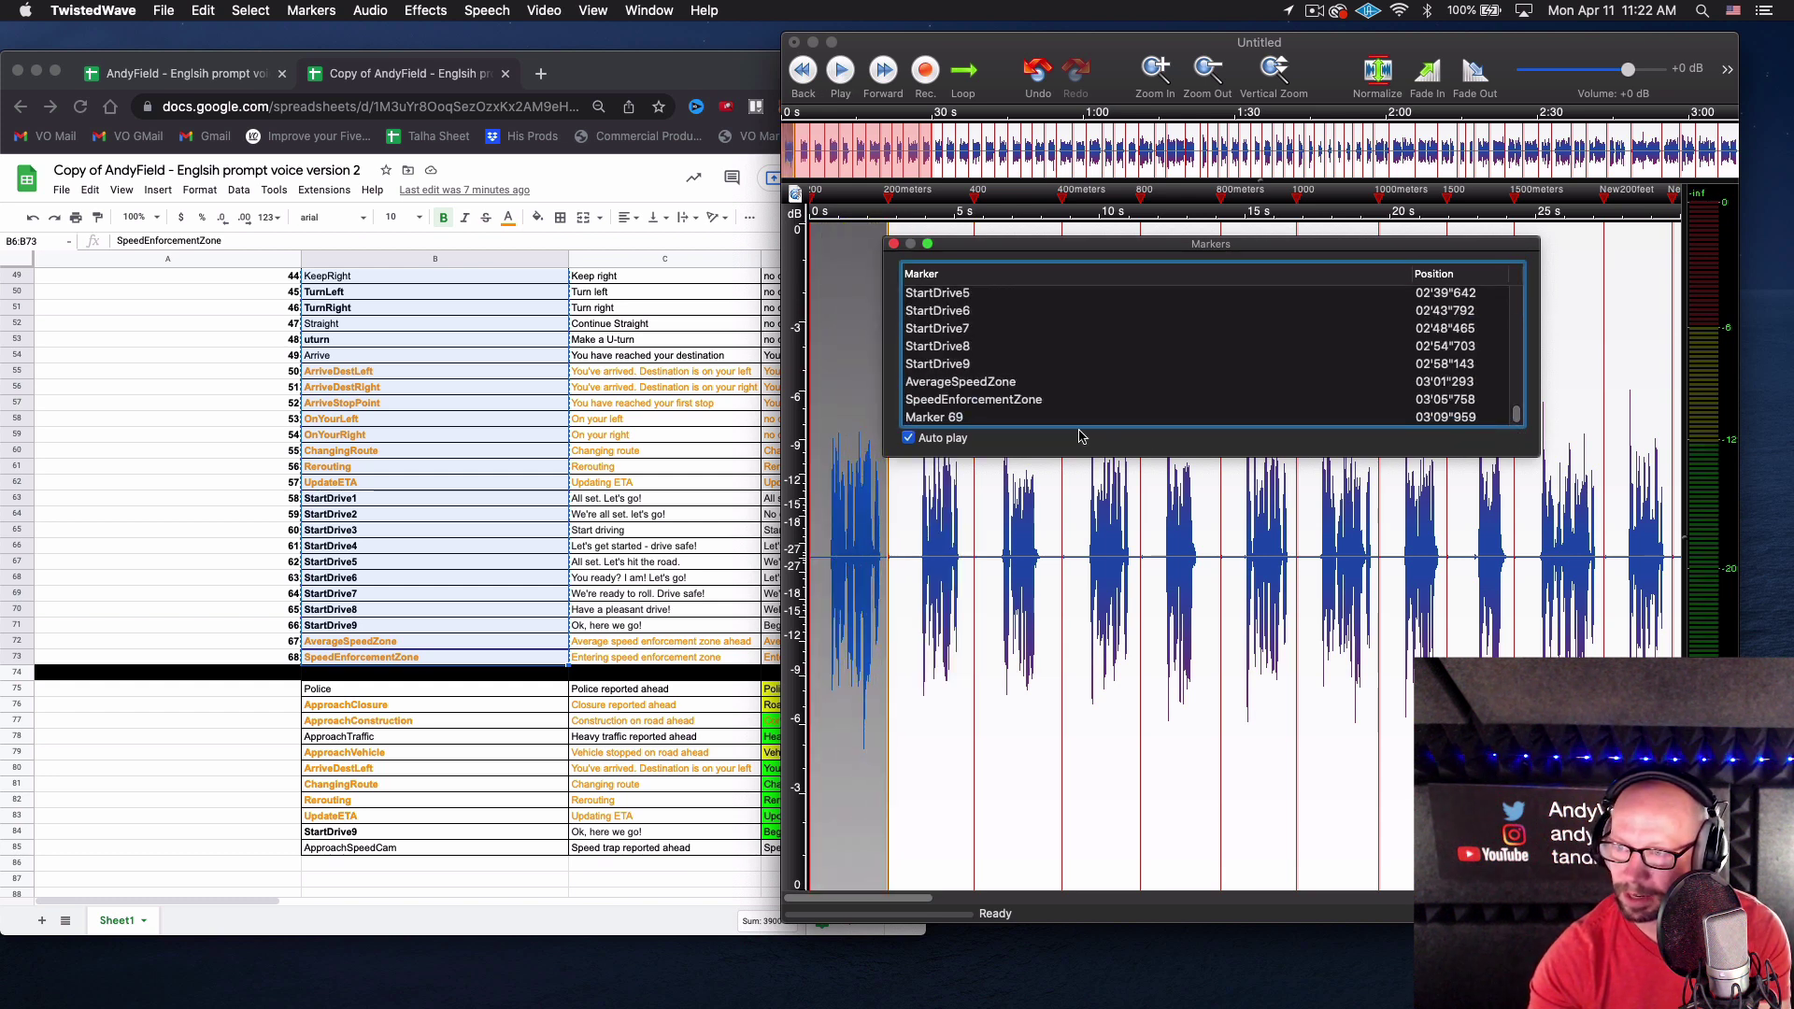
left_click(946, 421)
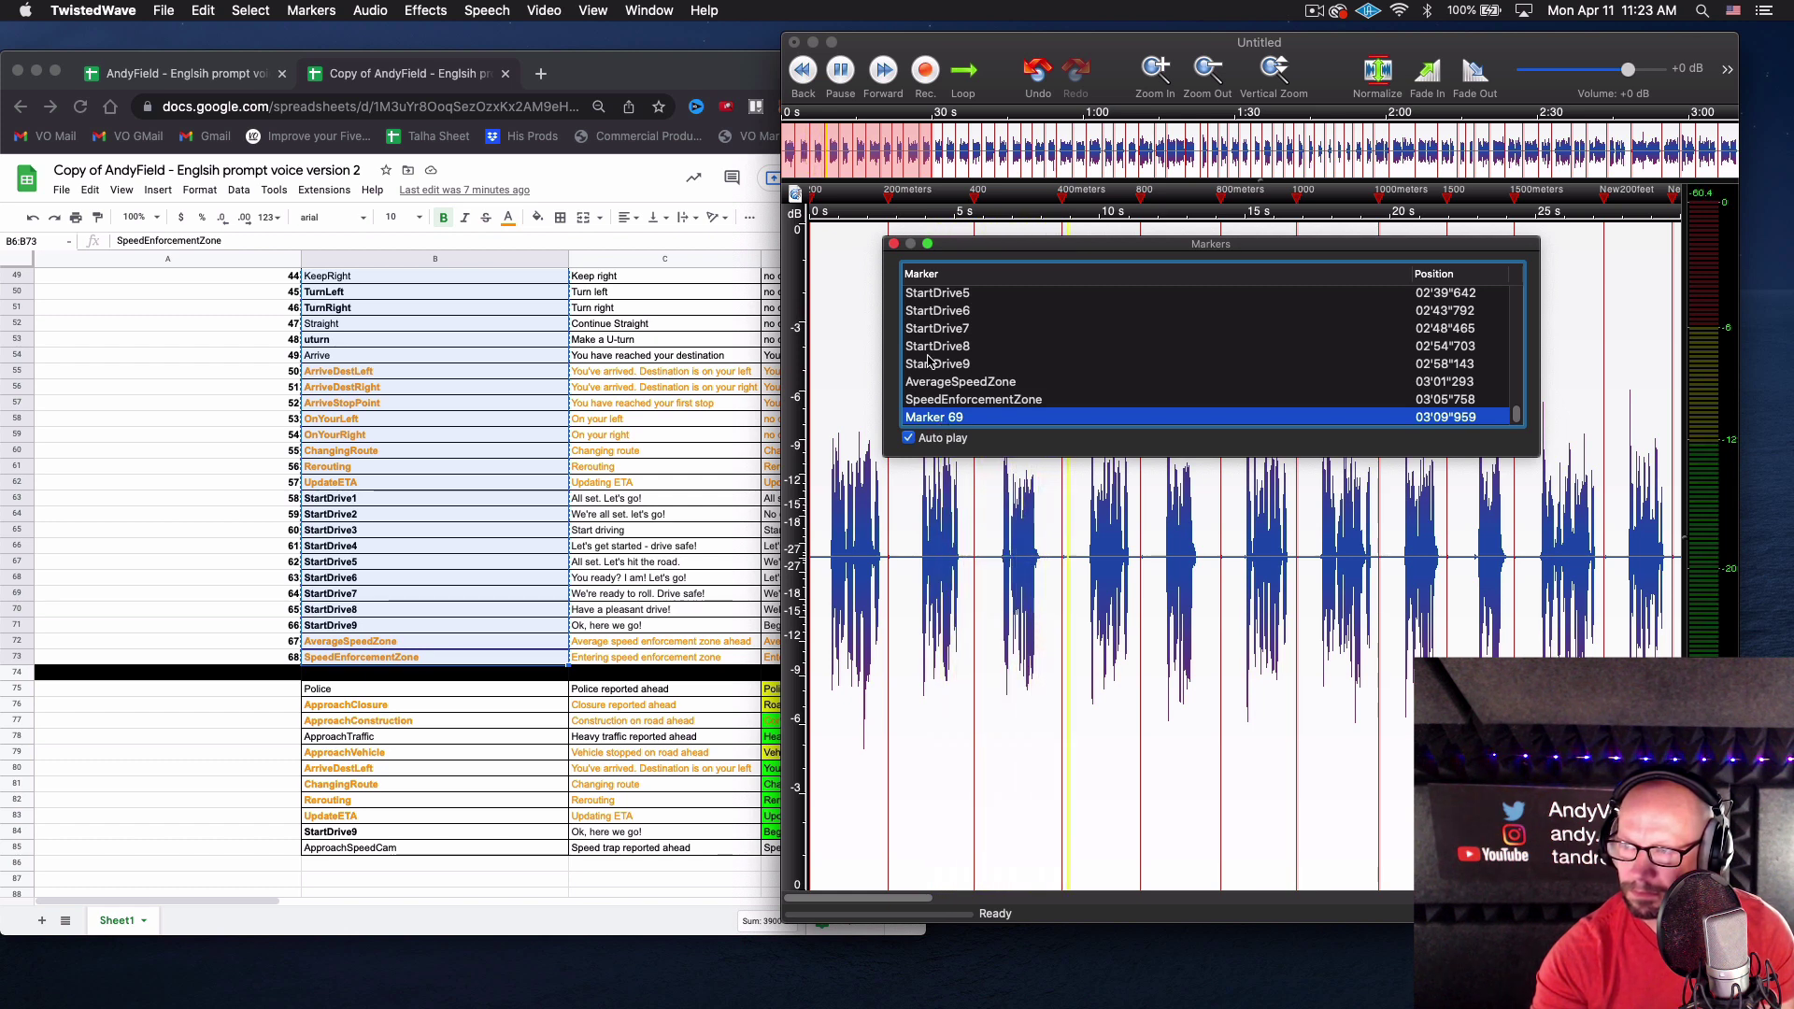
Close the marker list, stop playback and remove the leftover Marker 69 from the end of the recording
left_click(894, 244)
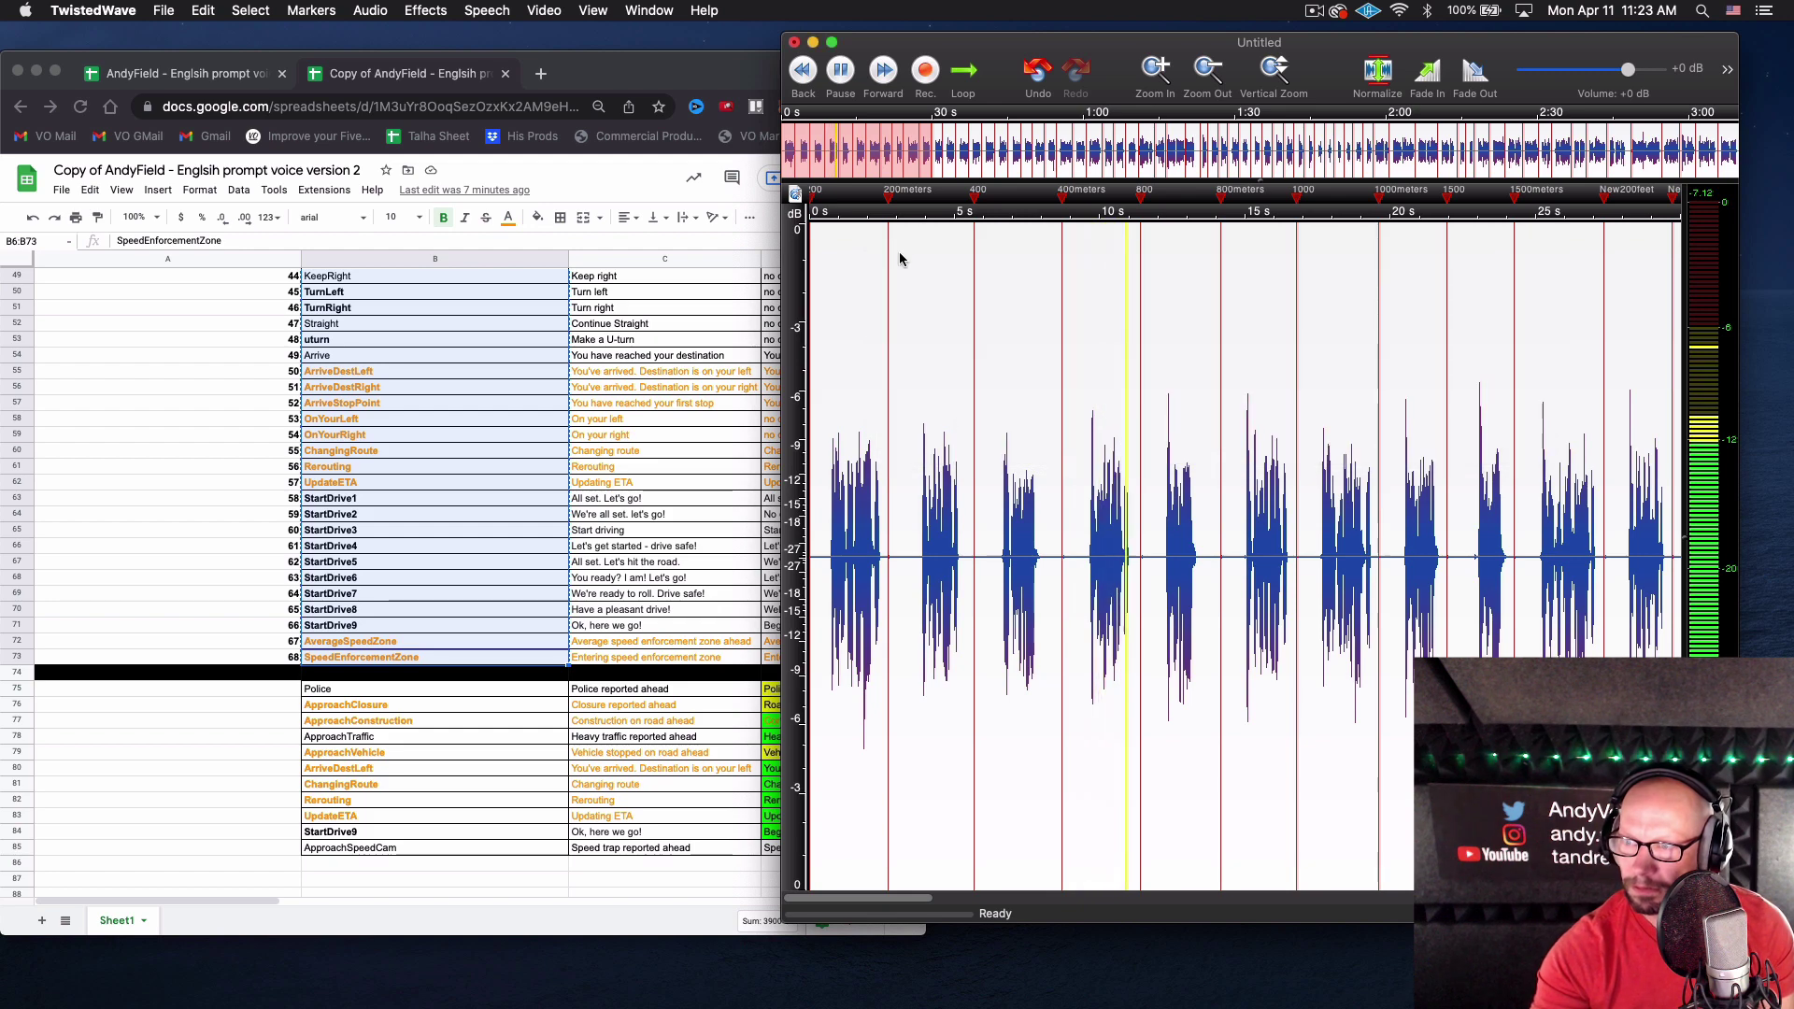
key("space")
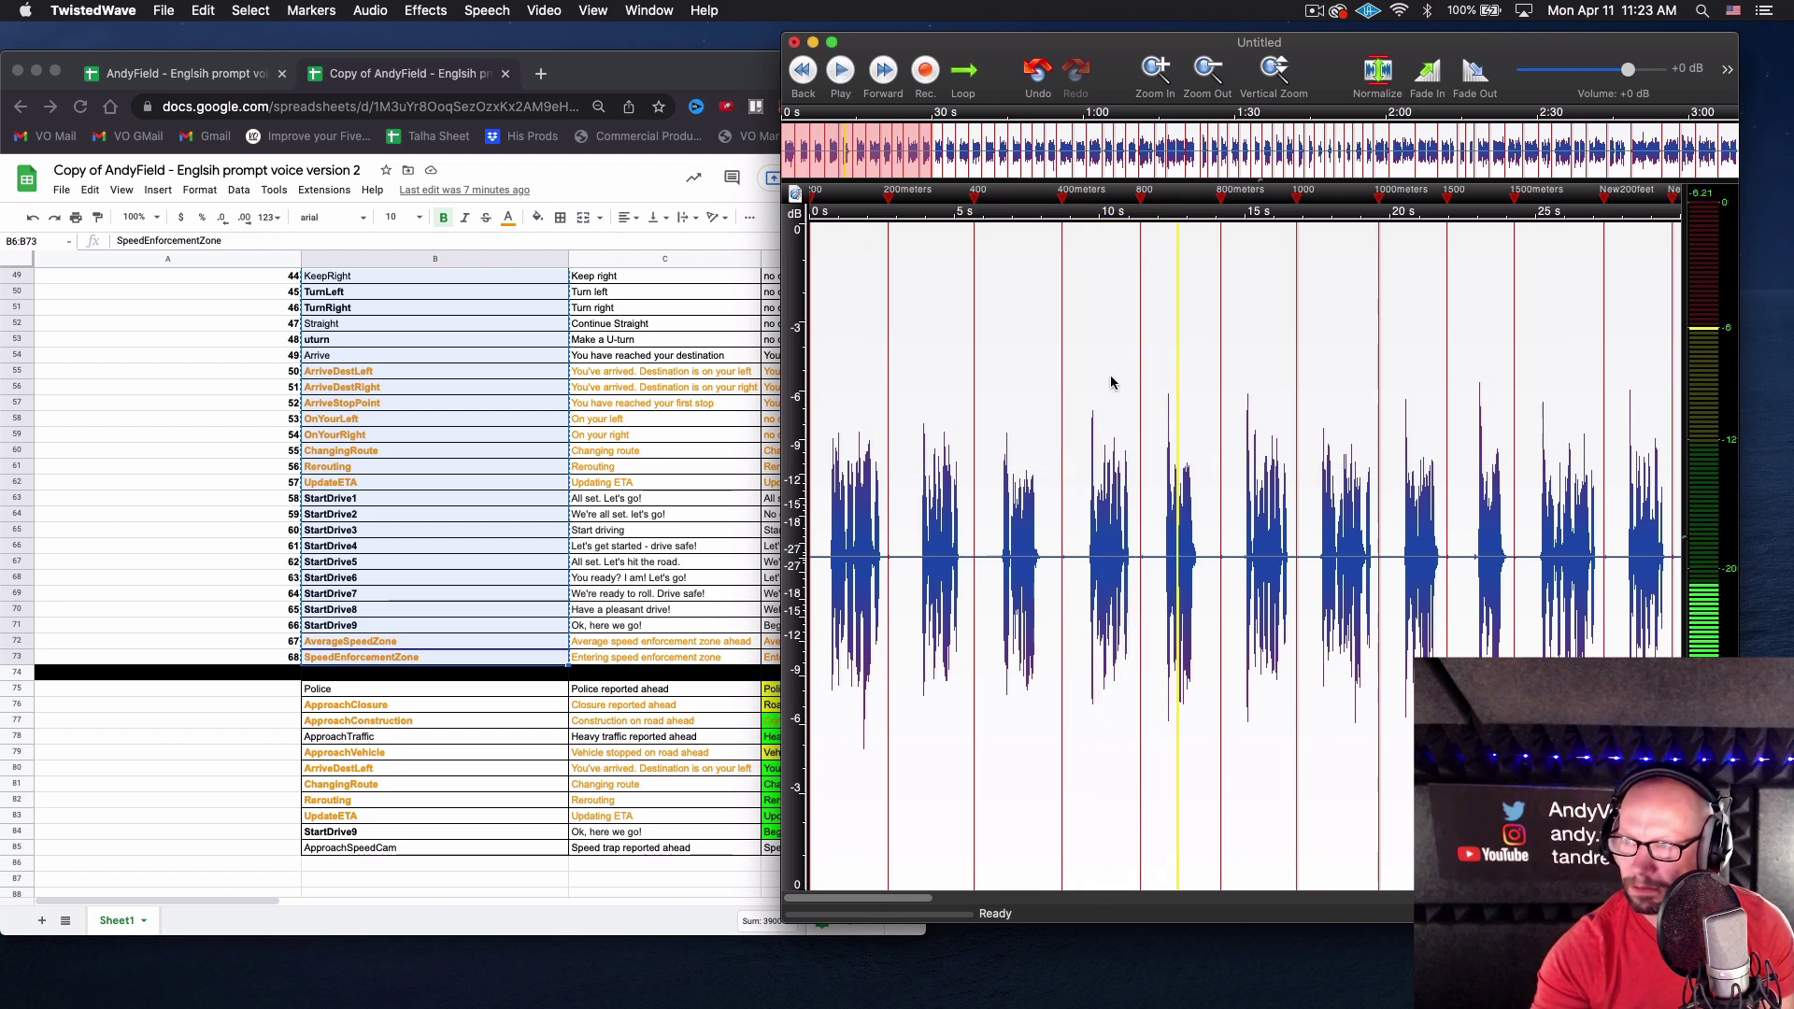
left_click_drag(925, 899, 1675, 900)
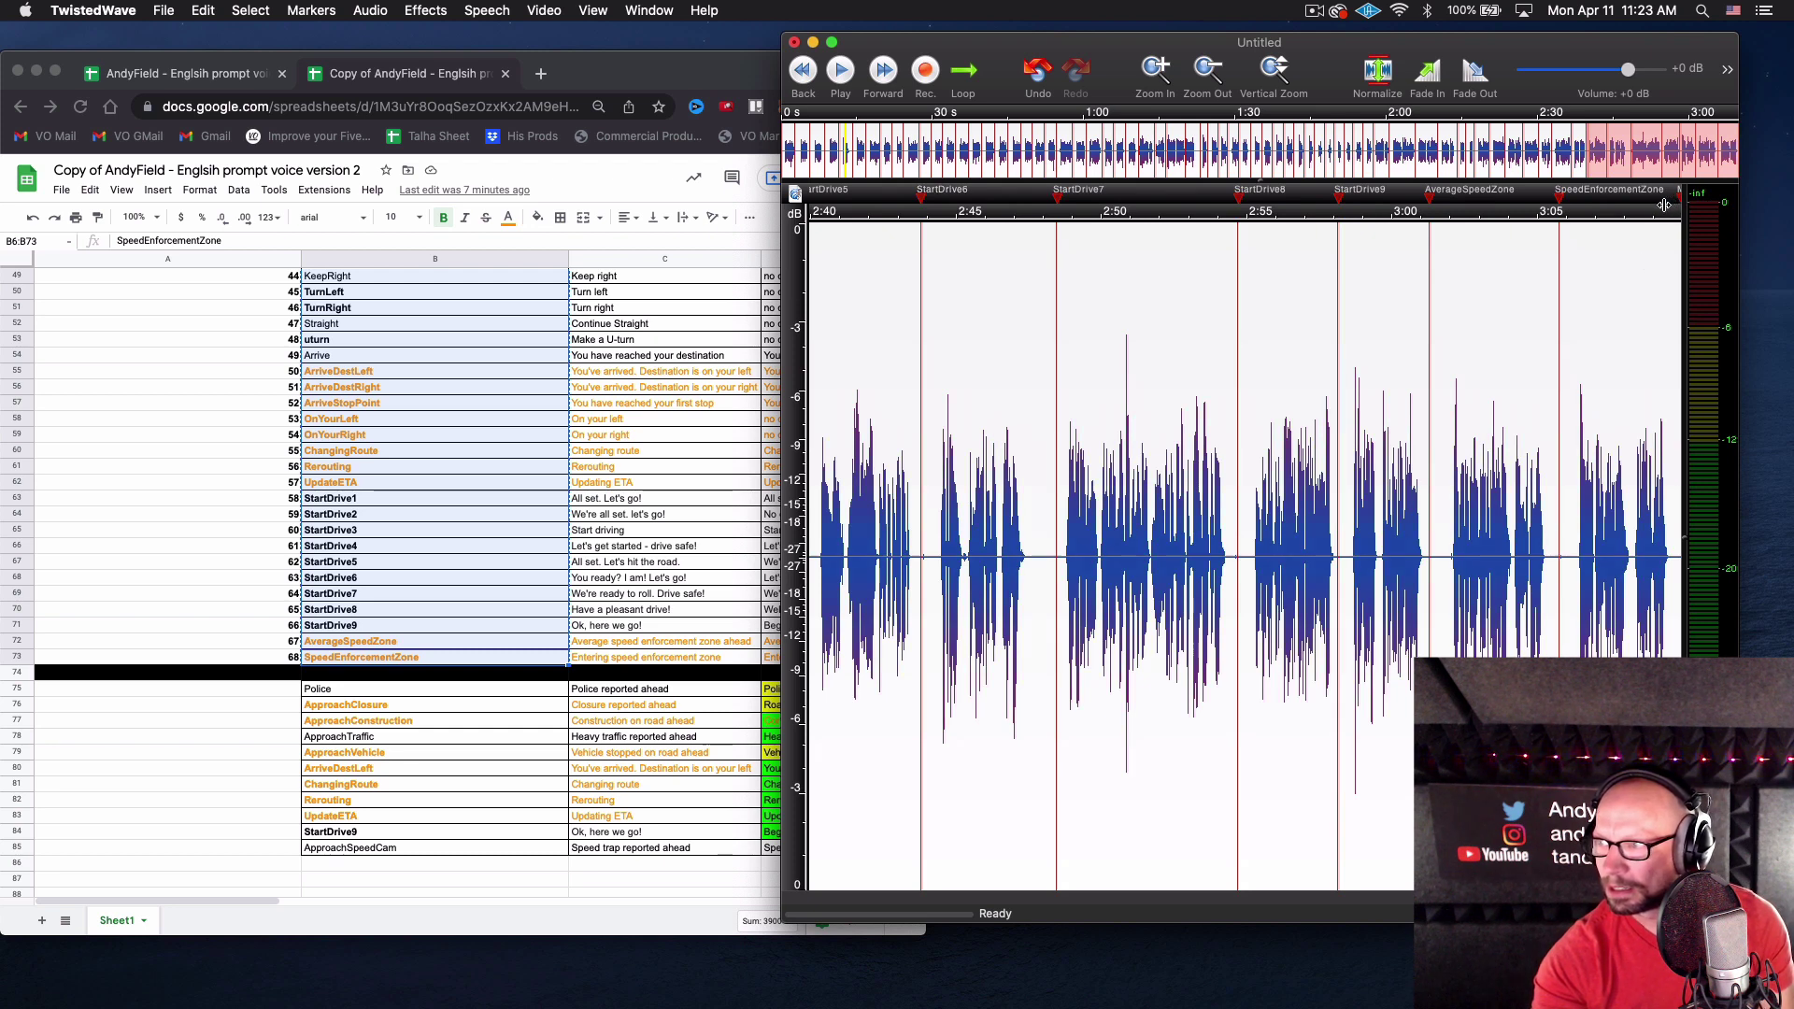
mouse_move(1679, 200)
left_mouse_down()
mouse_move(1614, 208)
mouse_move(1619, 273)
left_mouse_up()
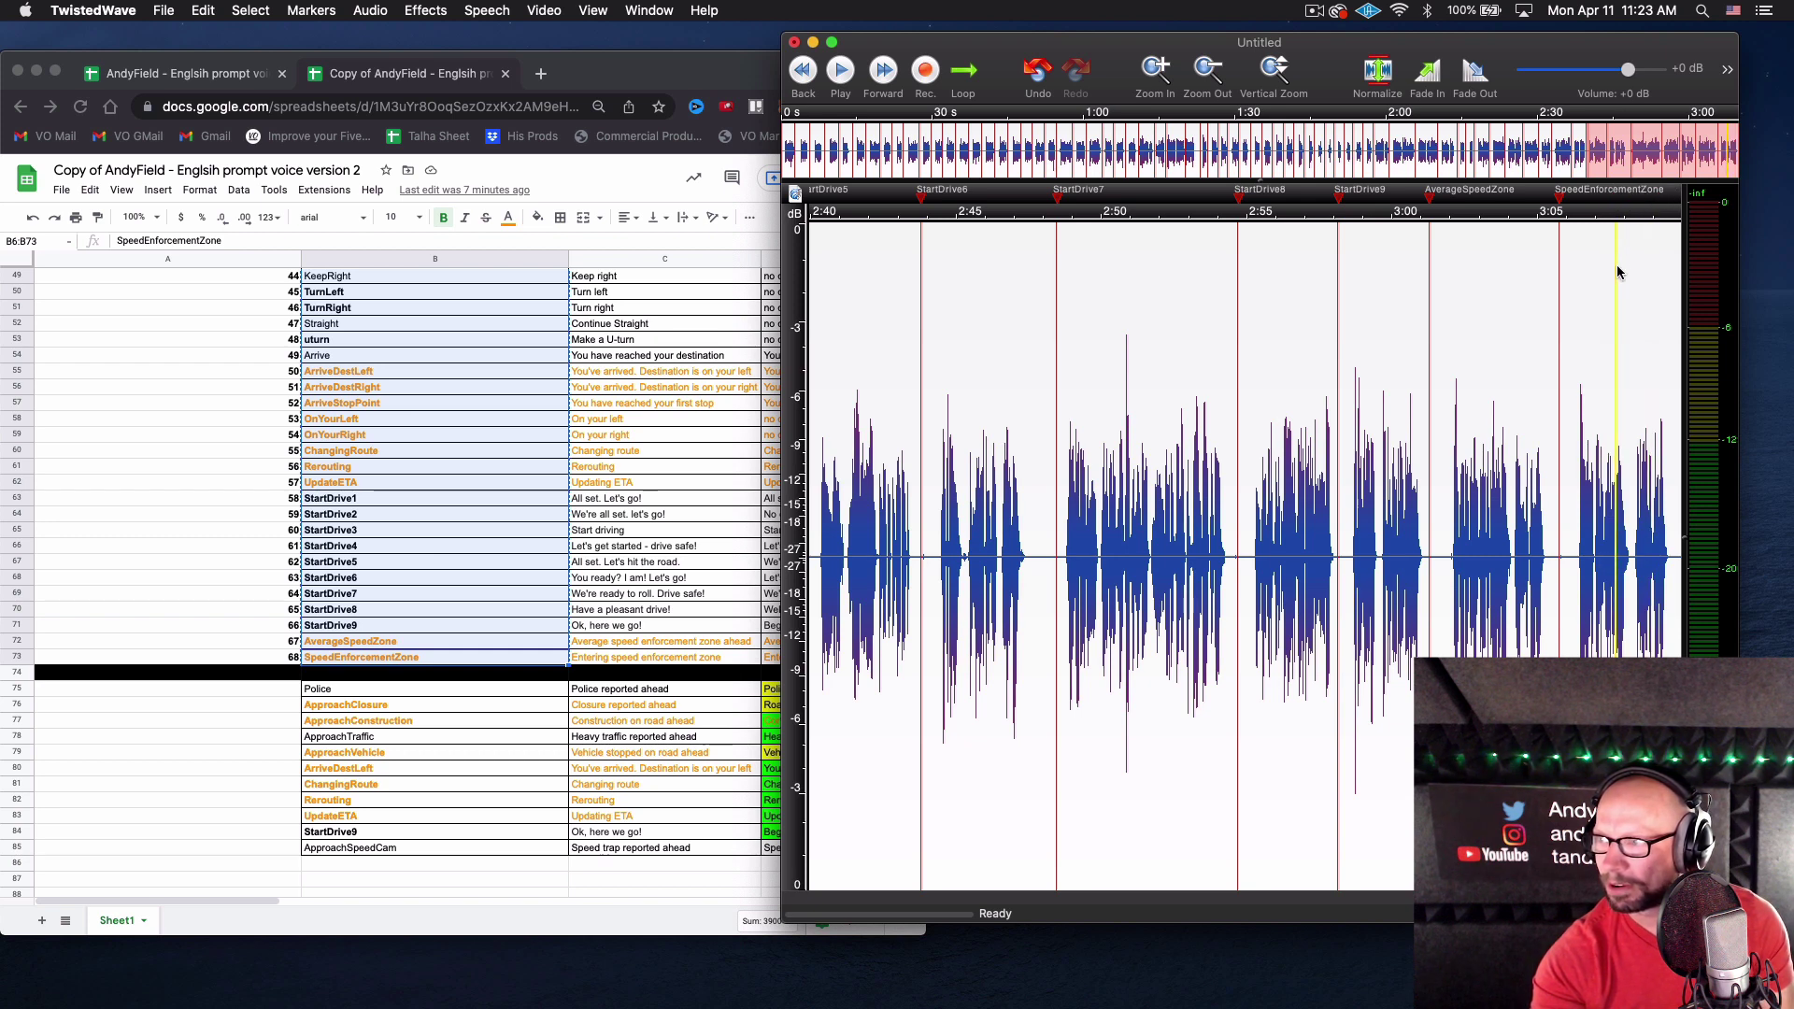
Reopen the marker list, review the names from 200 through SpeedEnforcementZone, and close it again
left_click(318, 13)
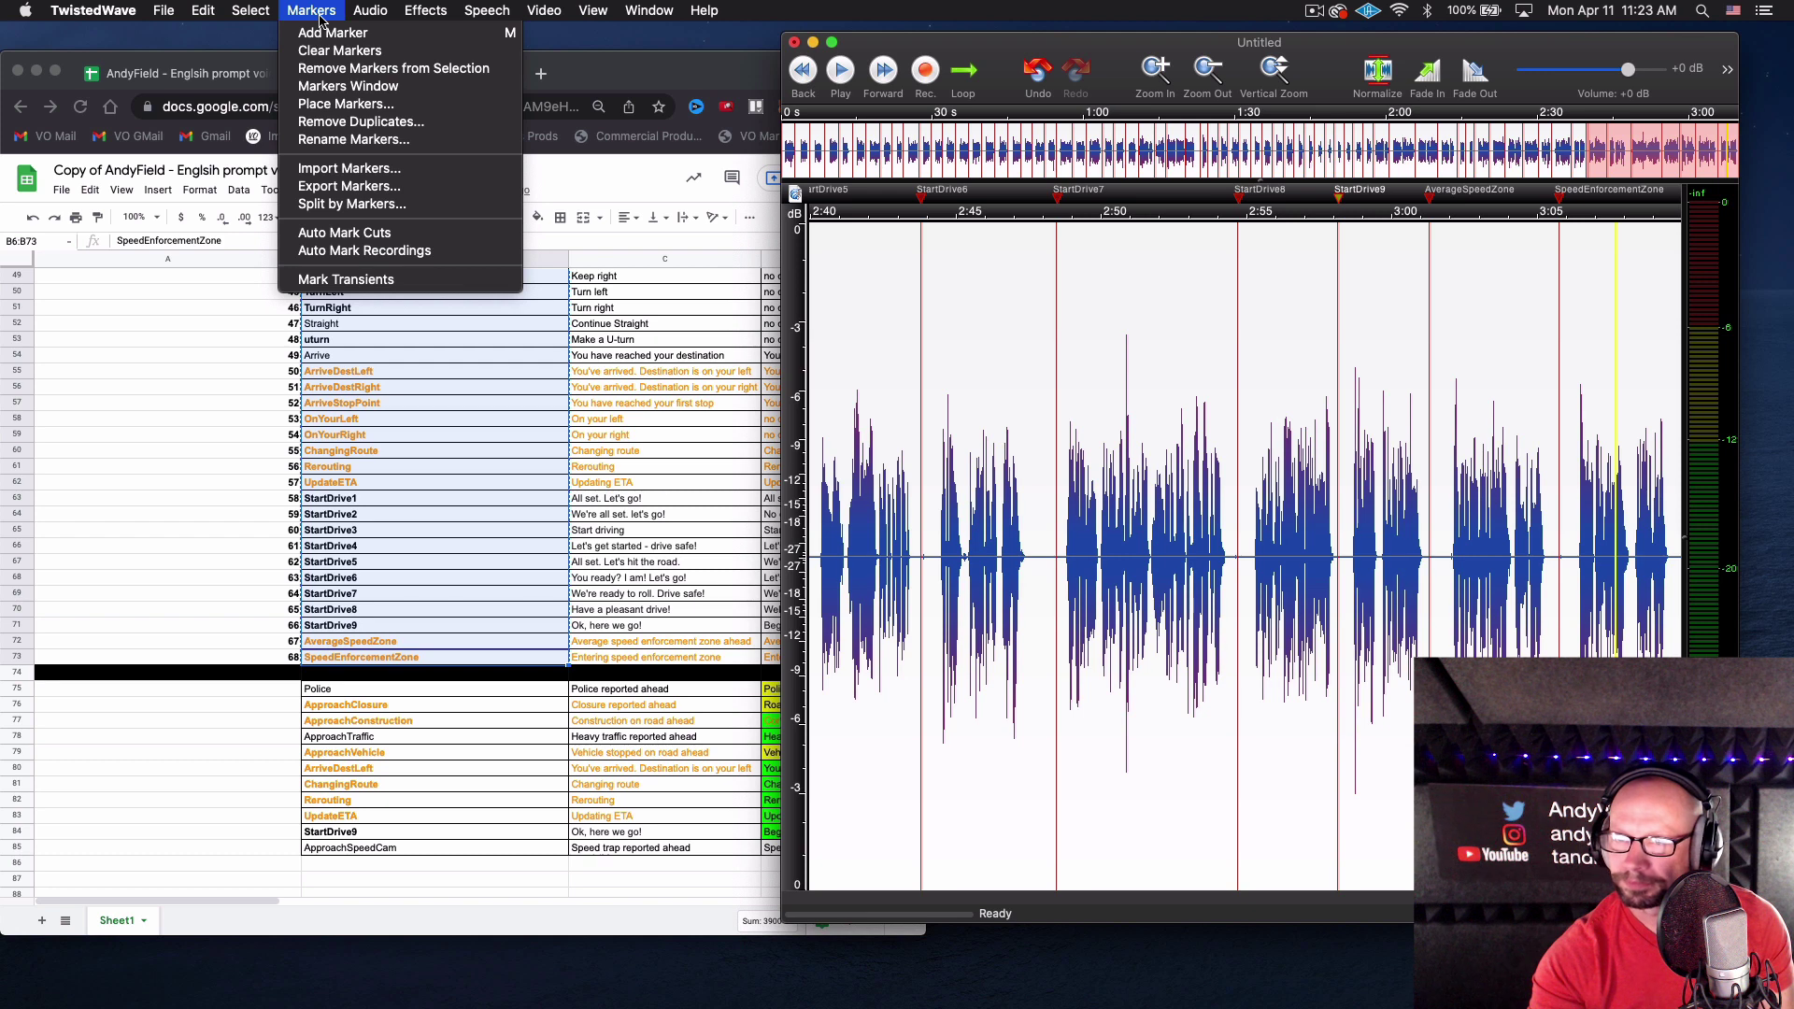
left_click(349, 86)
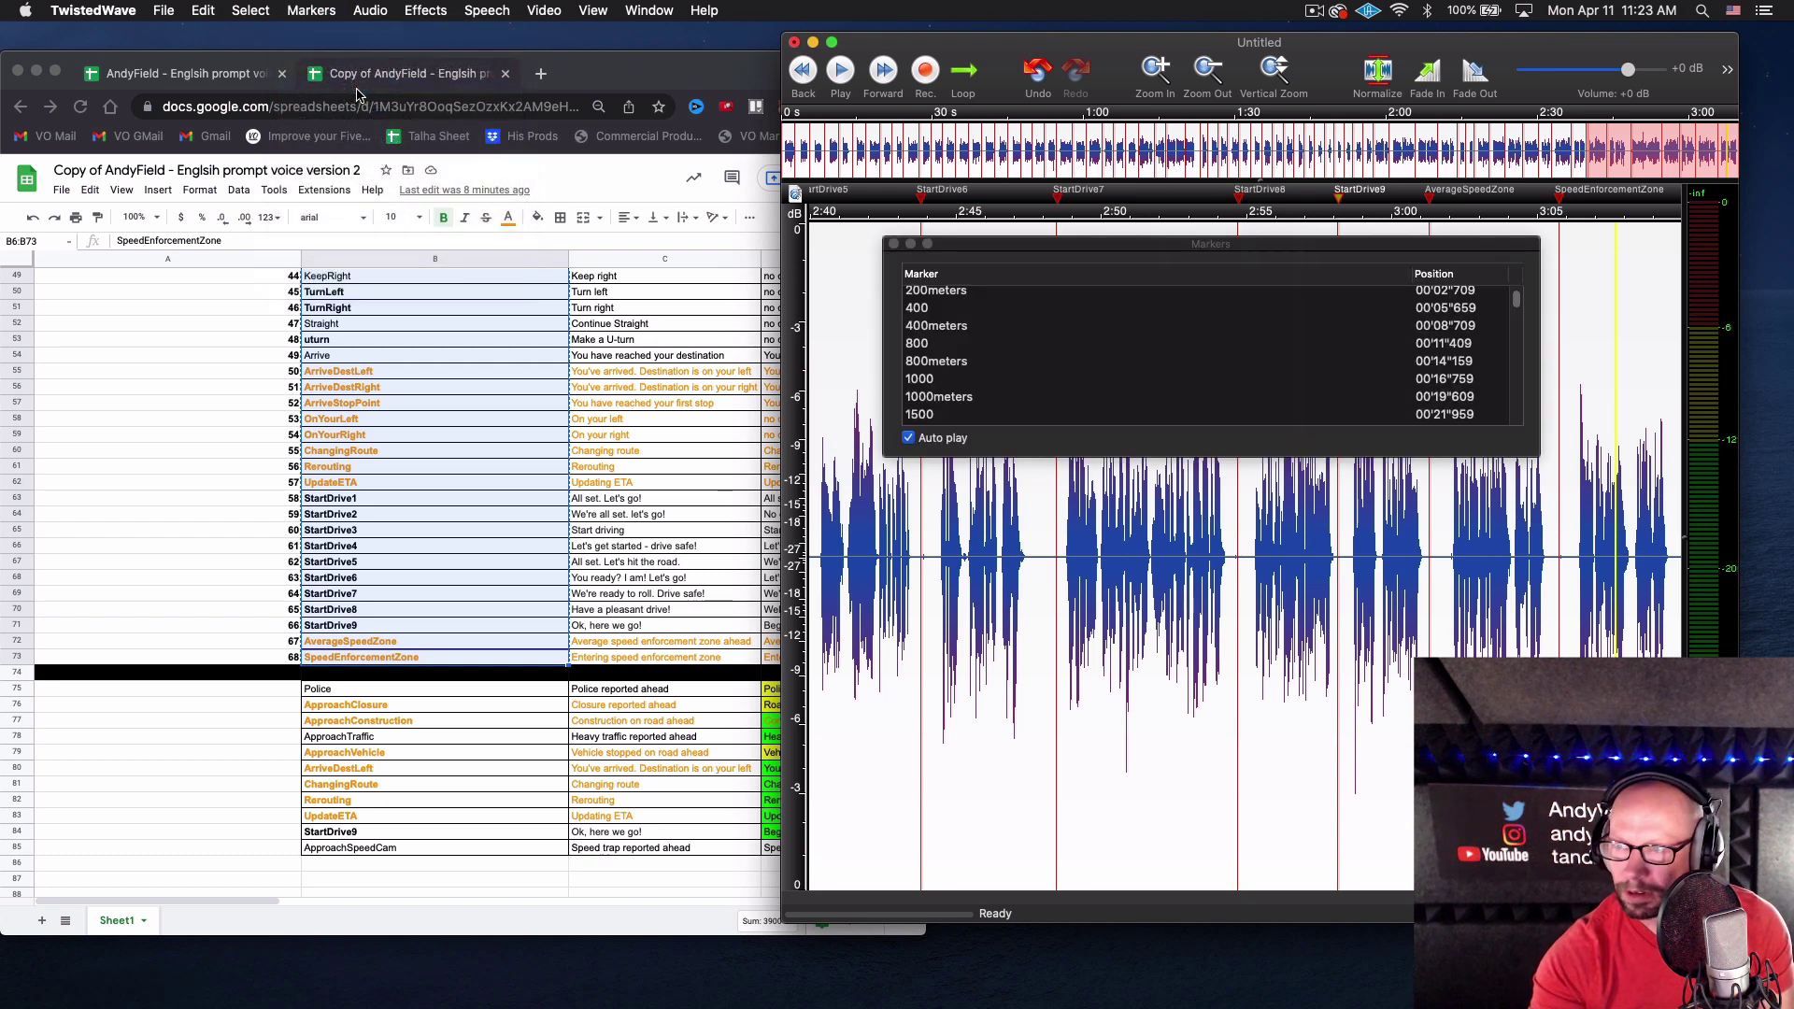
scroll(986, 356, "up", 1)
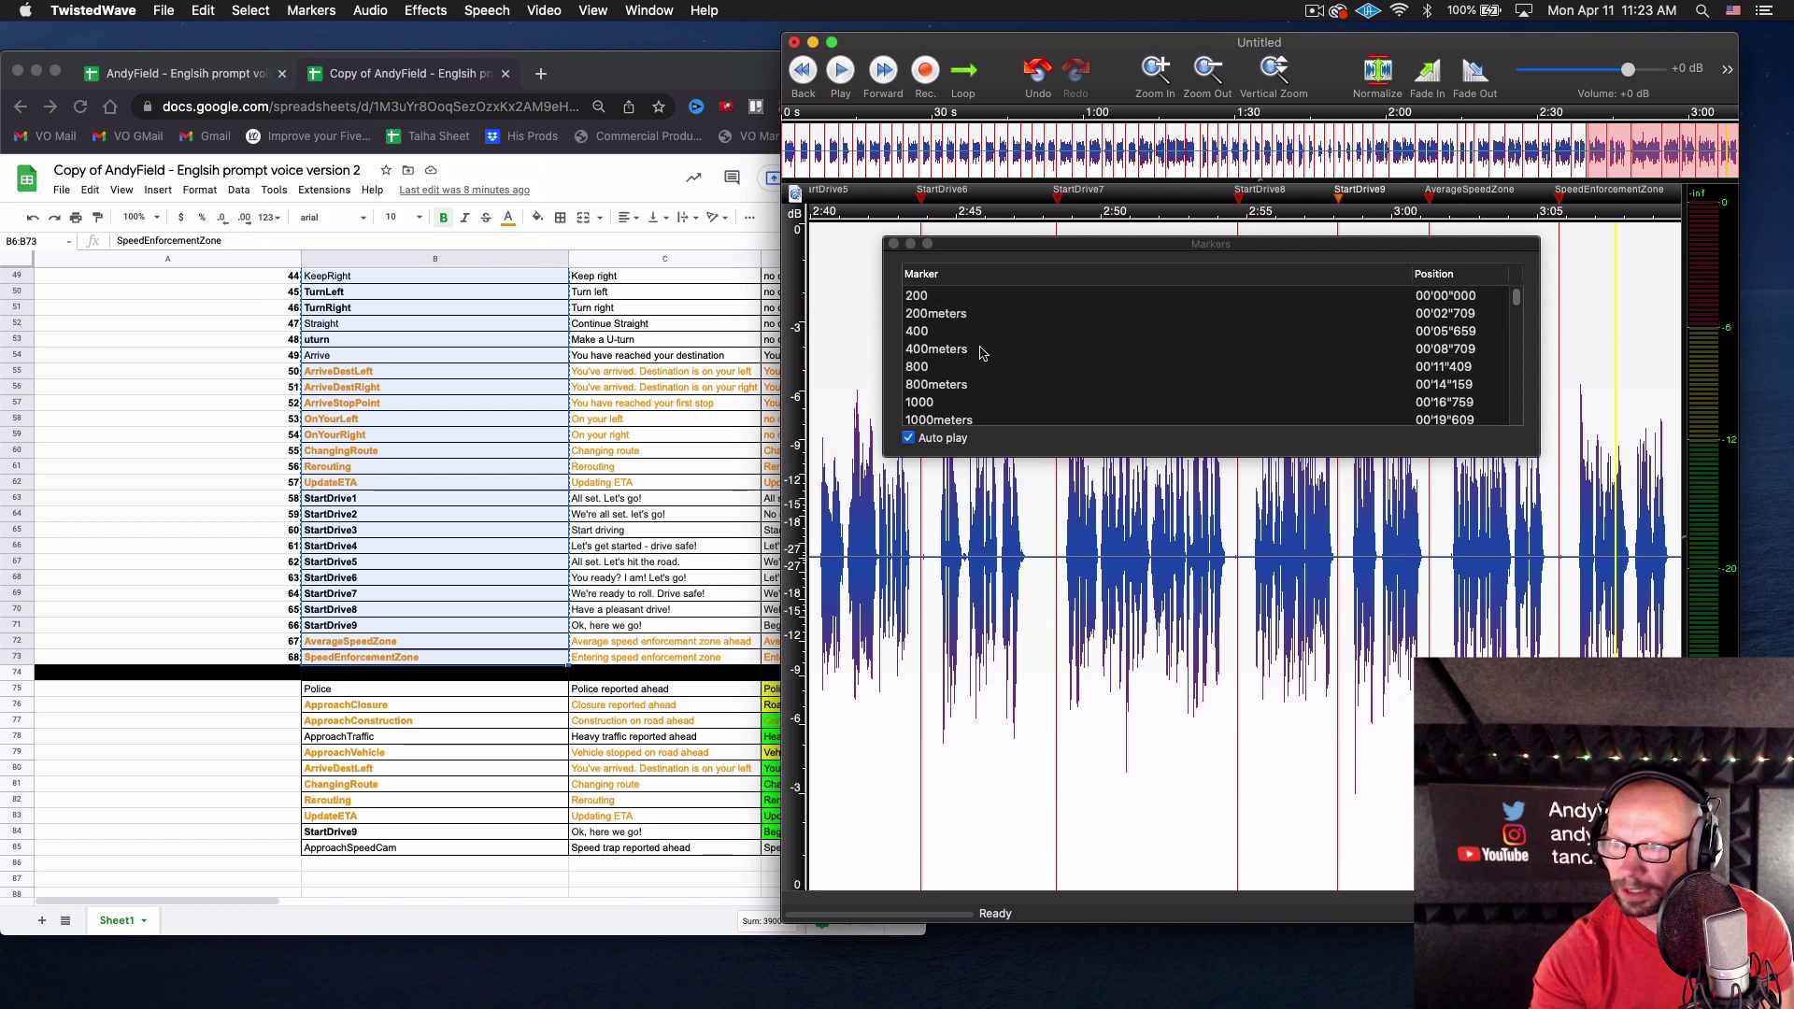
scroll(982, 352, "down", 15)
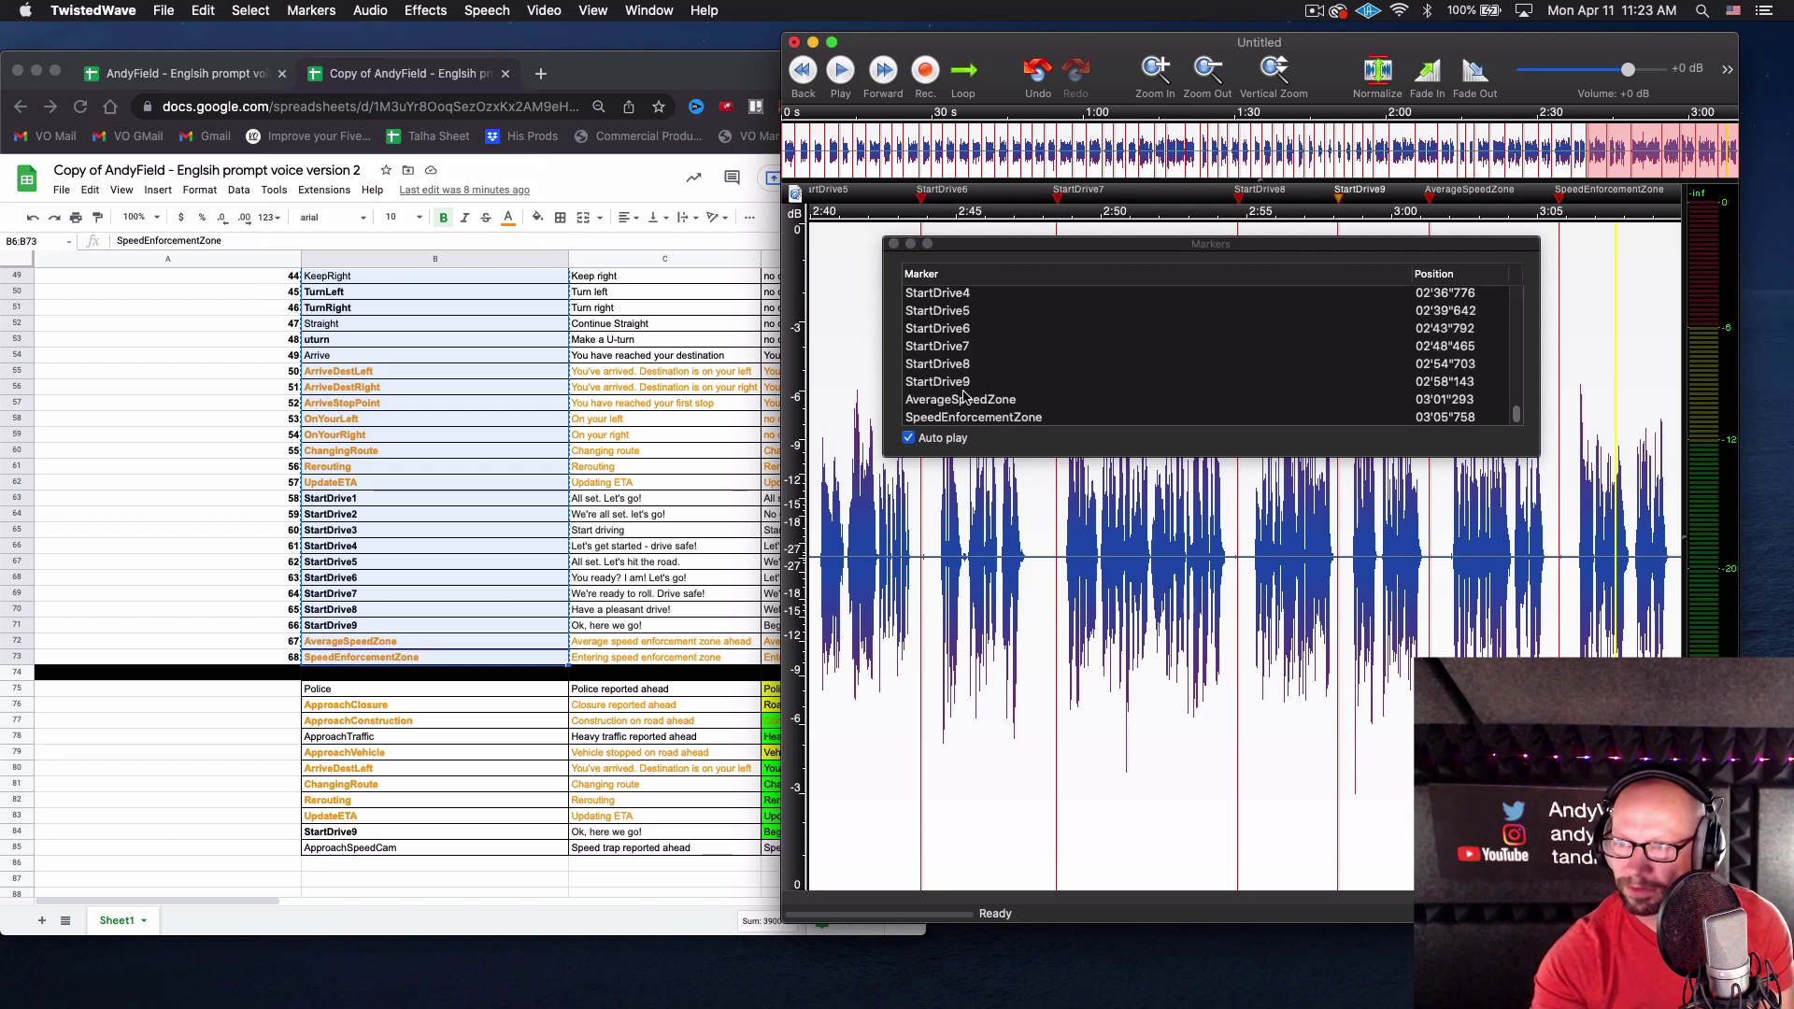
scroll(963, 370, "up", 15)
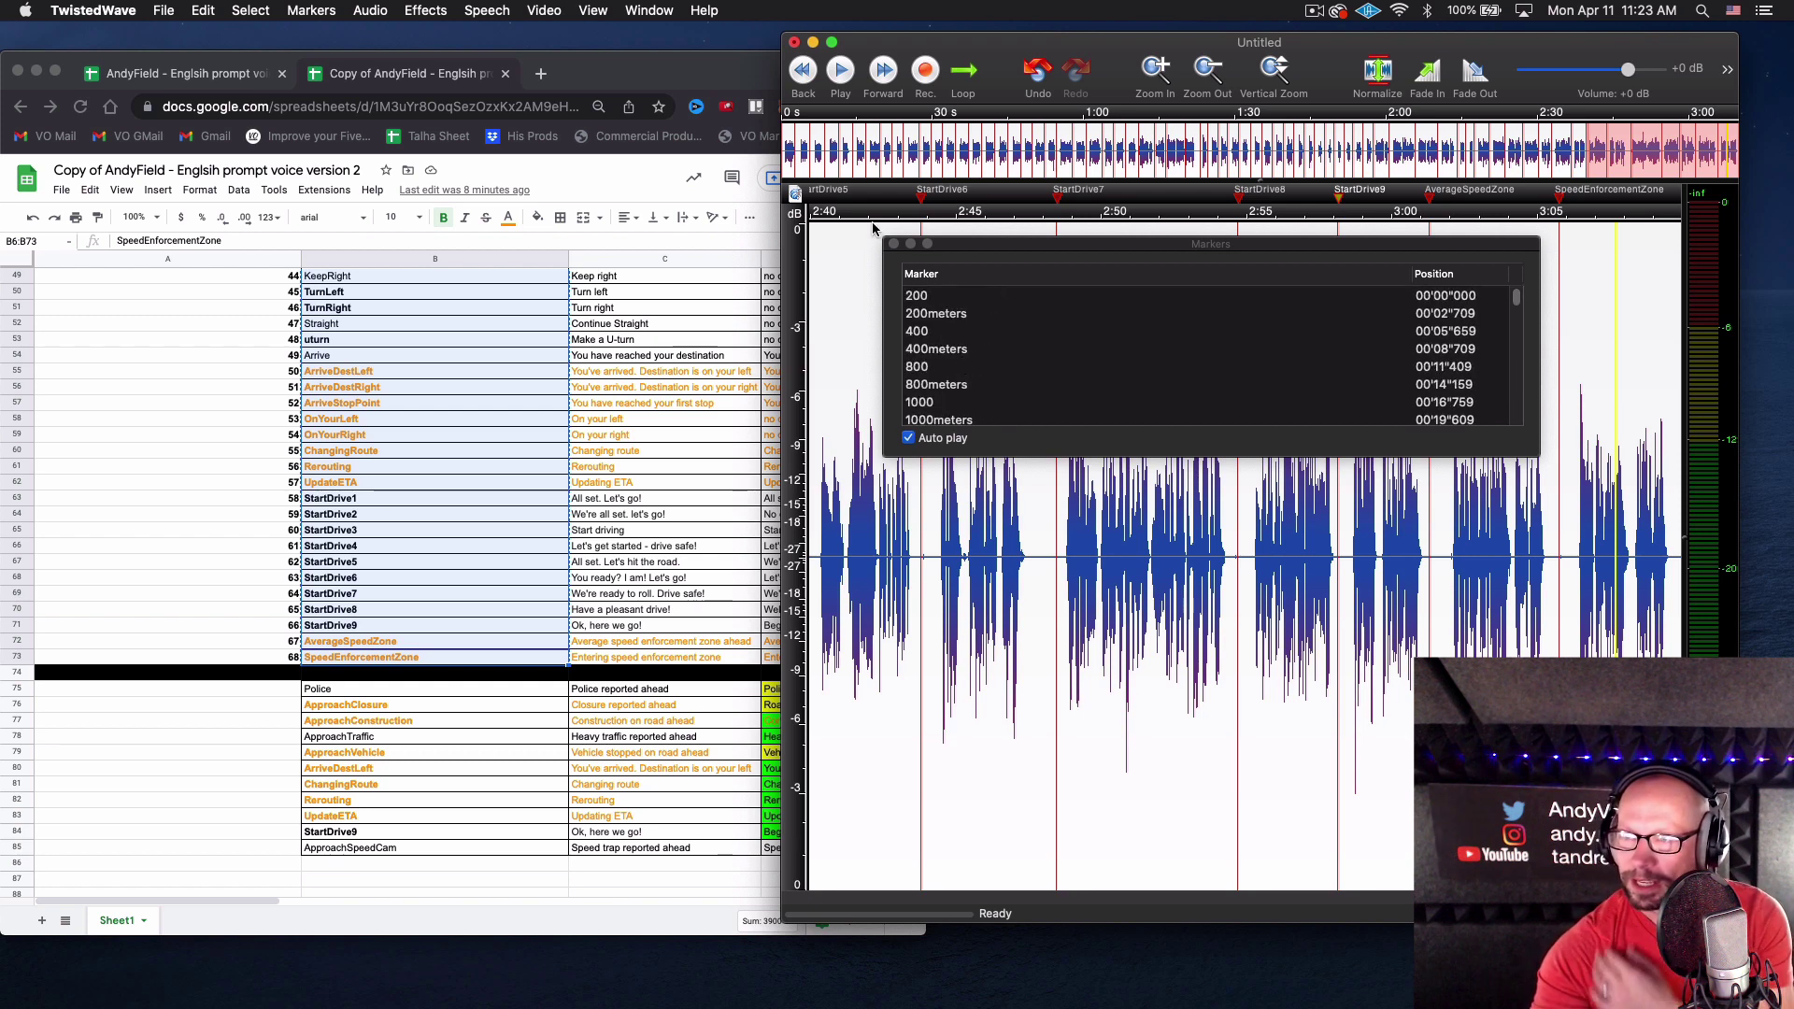
left_click(893, 244)
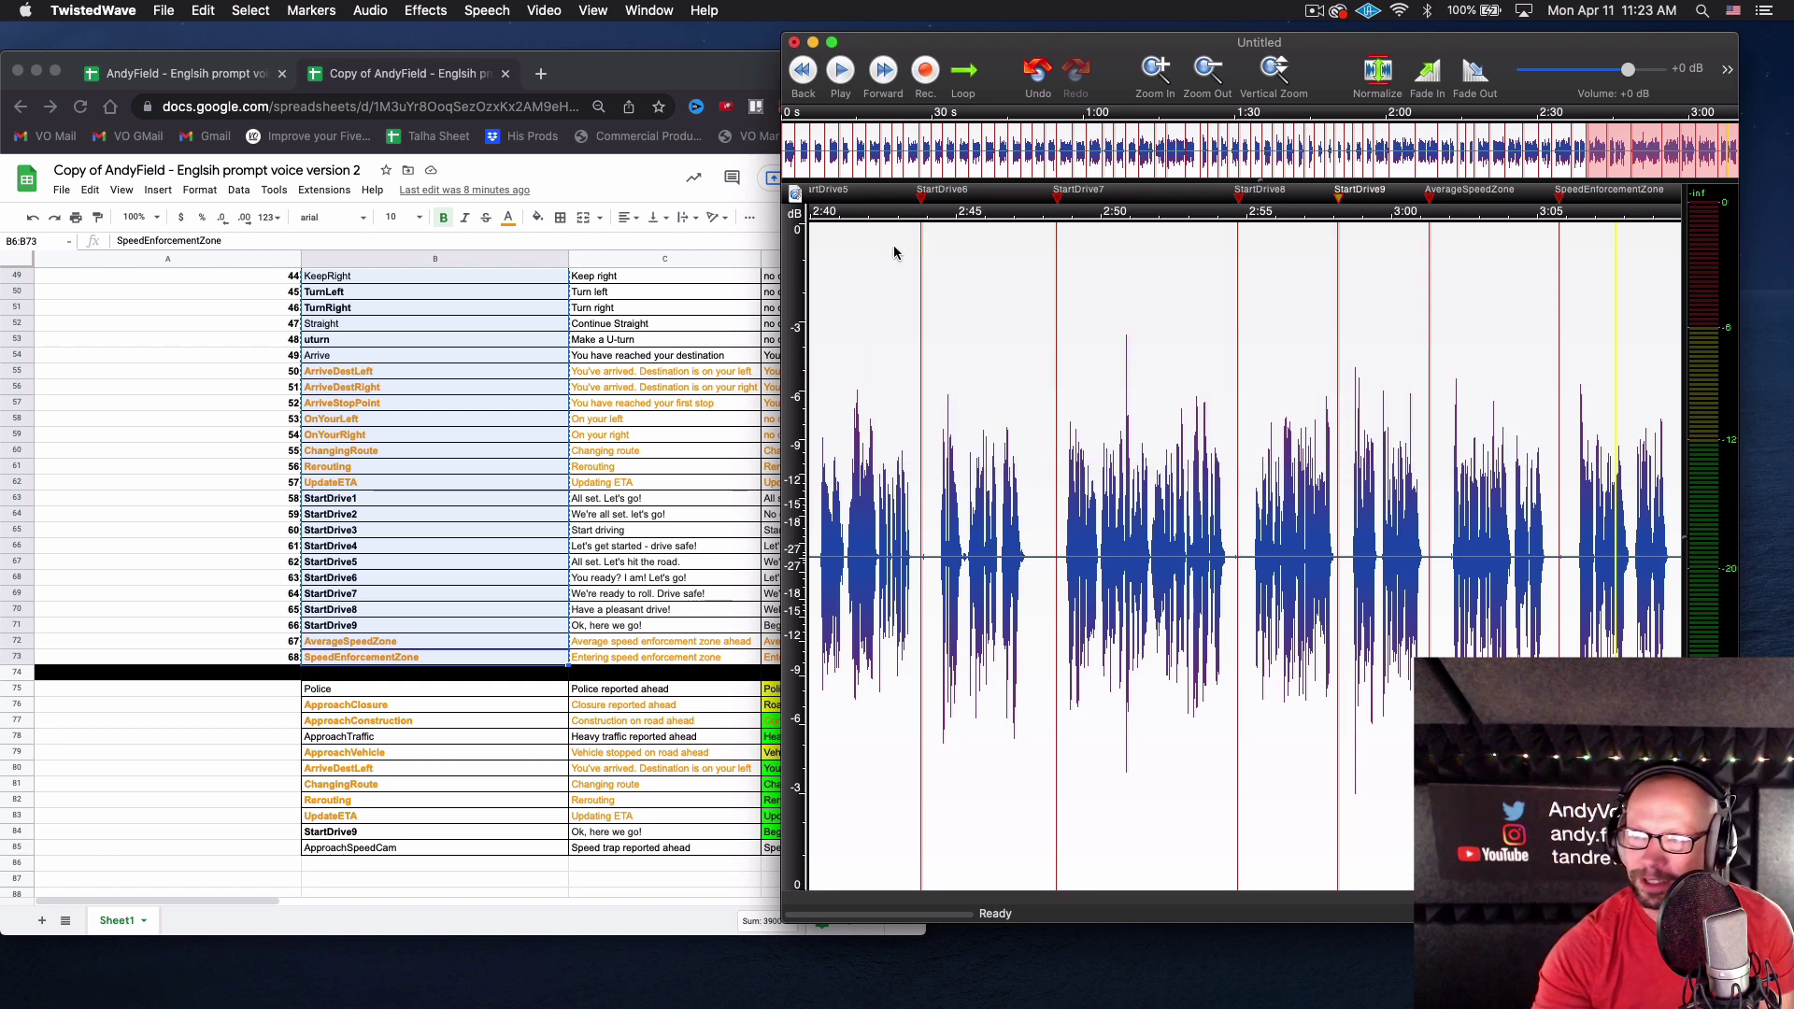
Split the recording by markers into 32-bit WAVE files without file numbering, saving them to the untitled folder in Voiceover Files
left_click(312, 11)
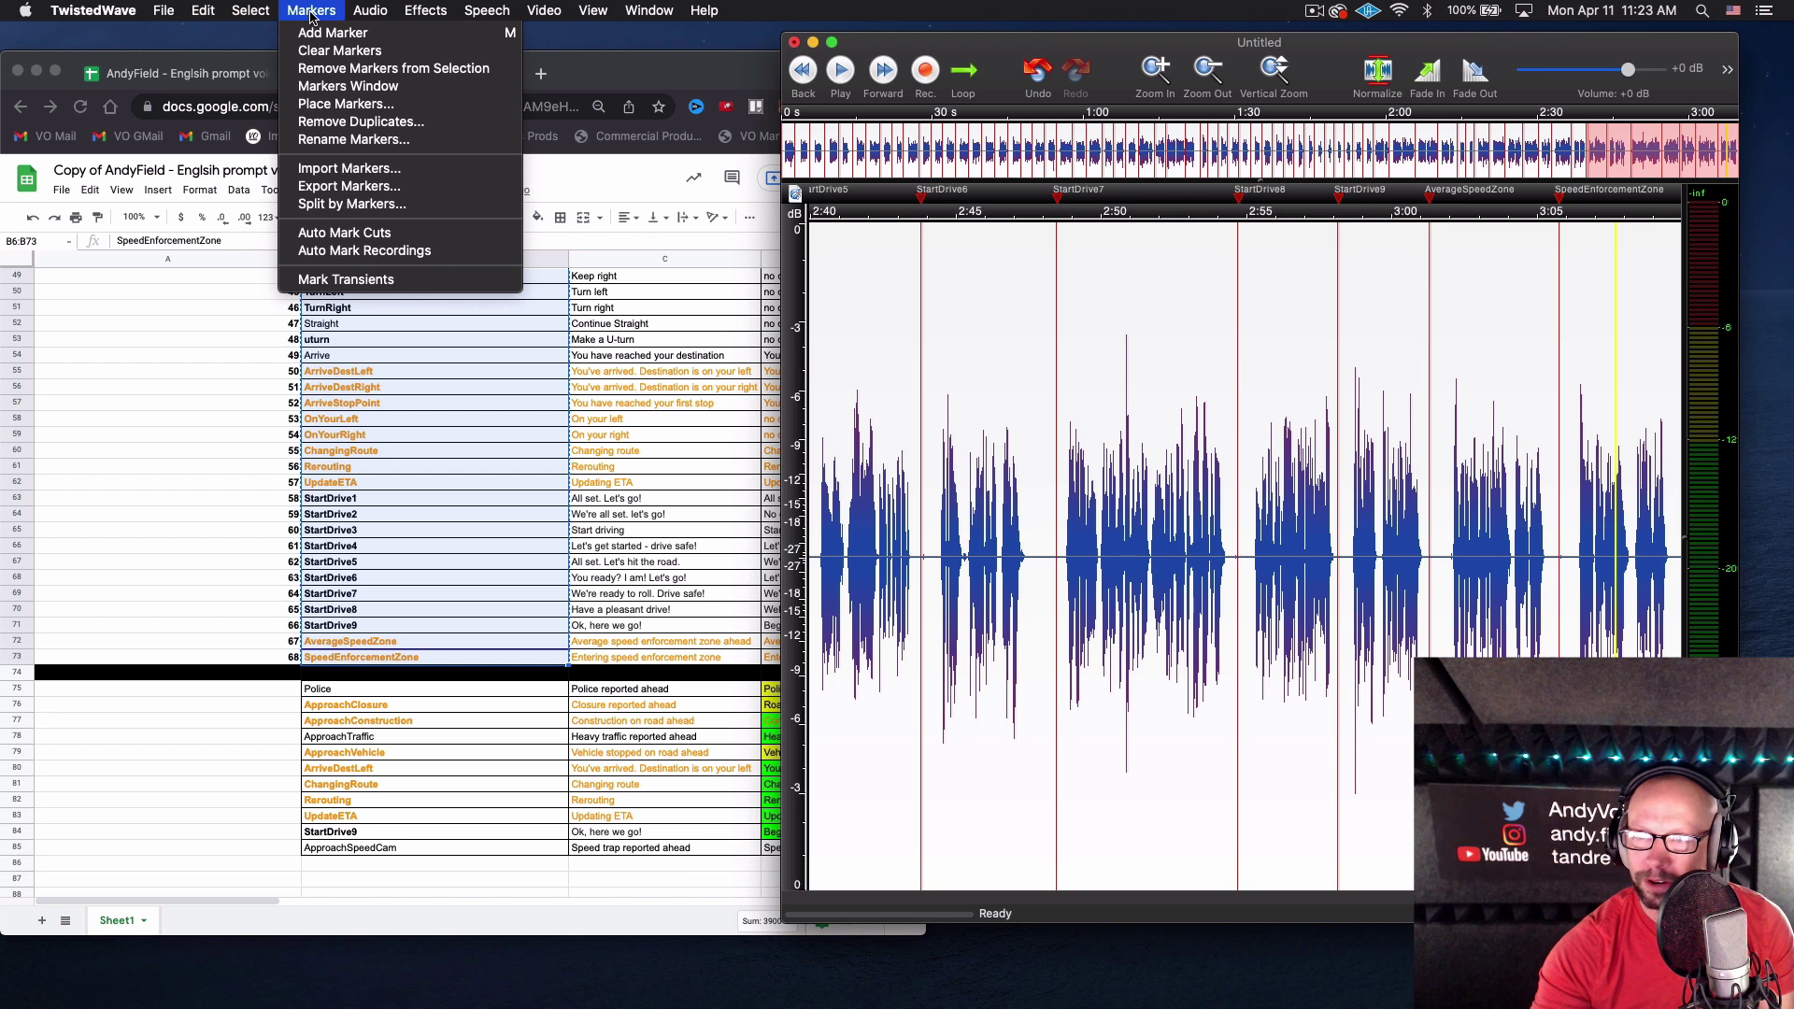
left_click(360, 207)
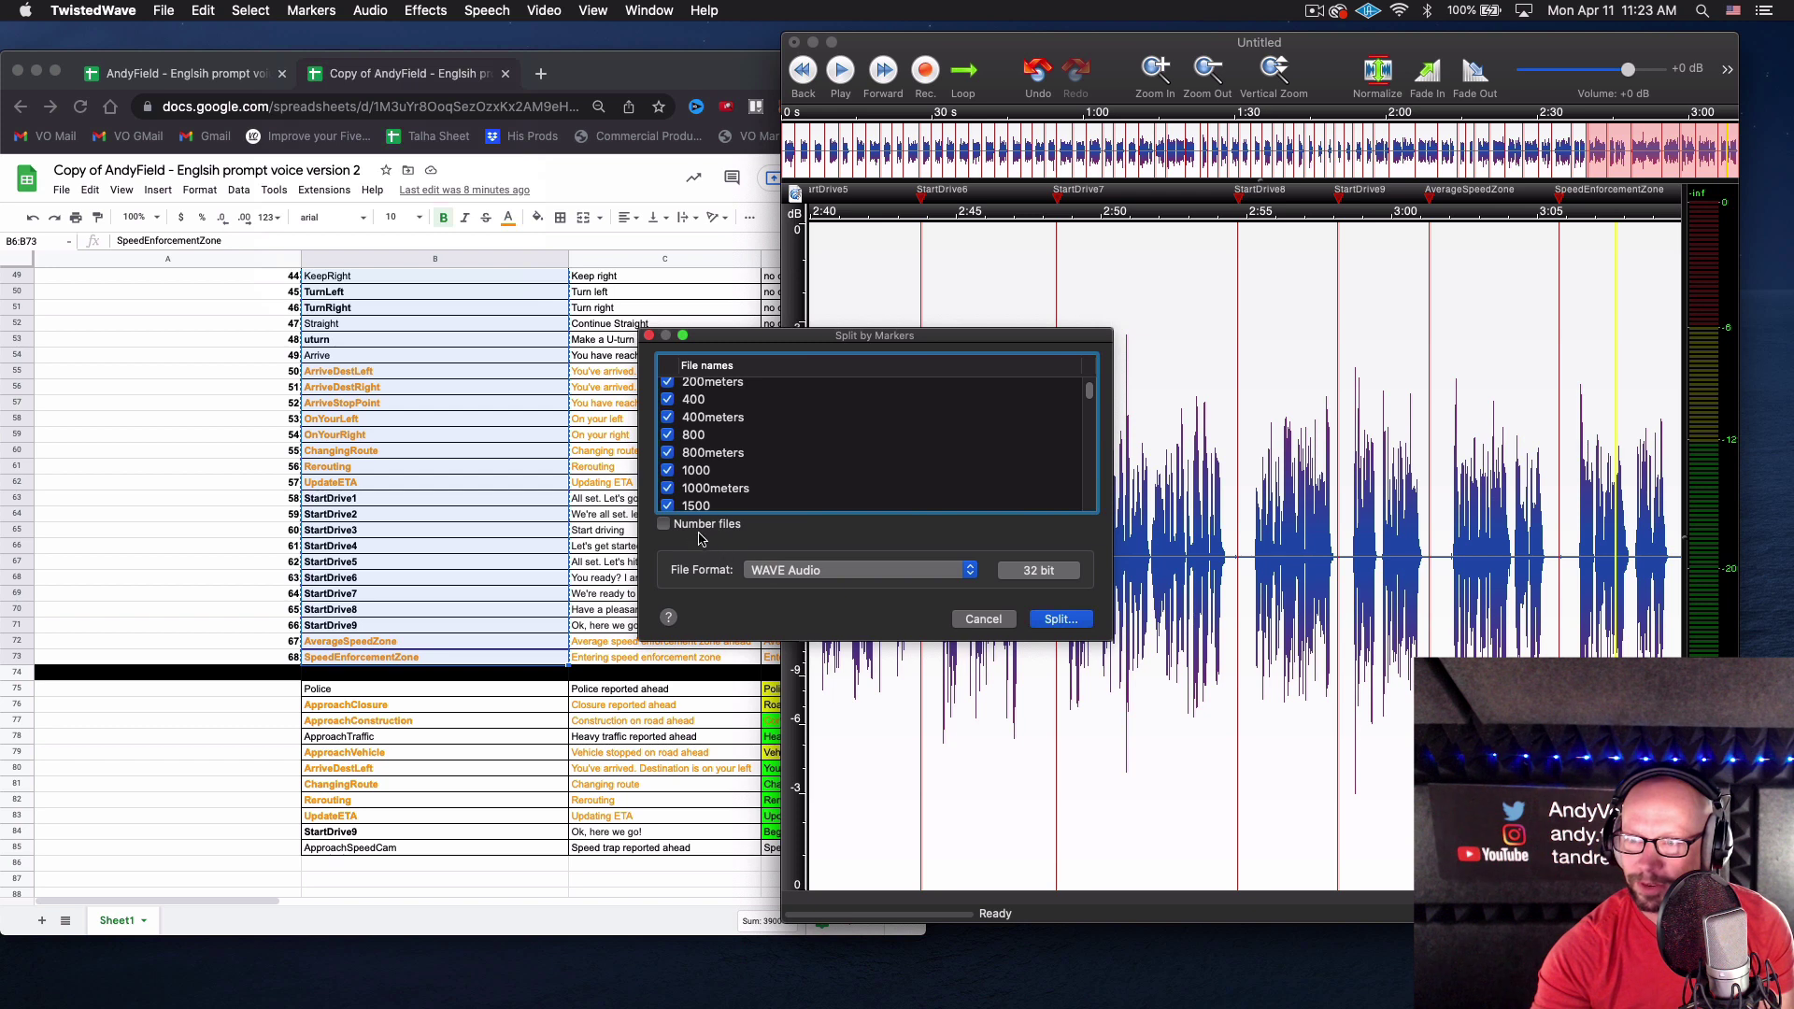
left_click(665, 525)
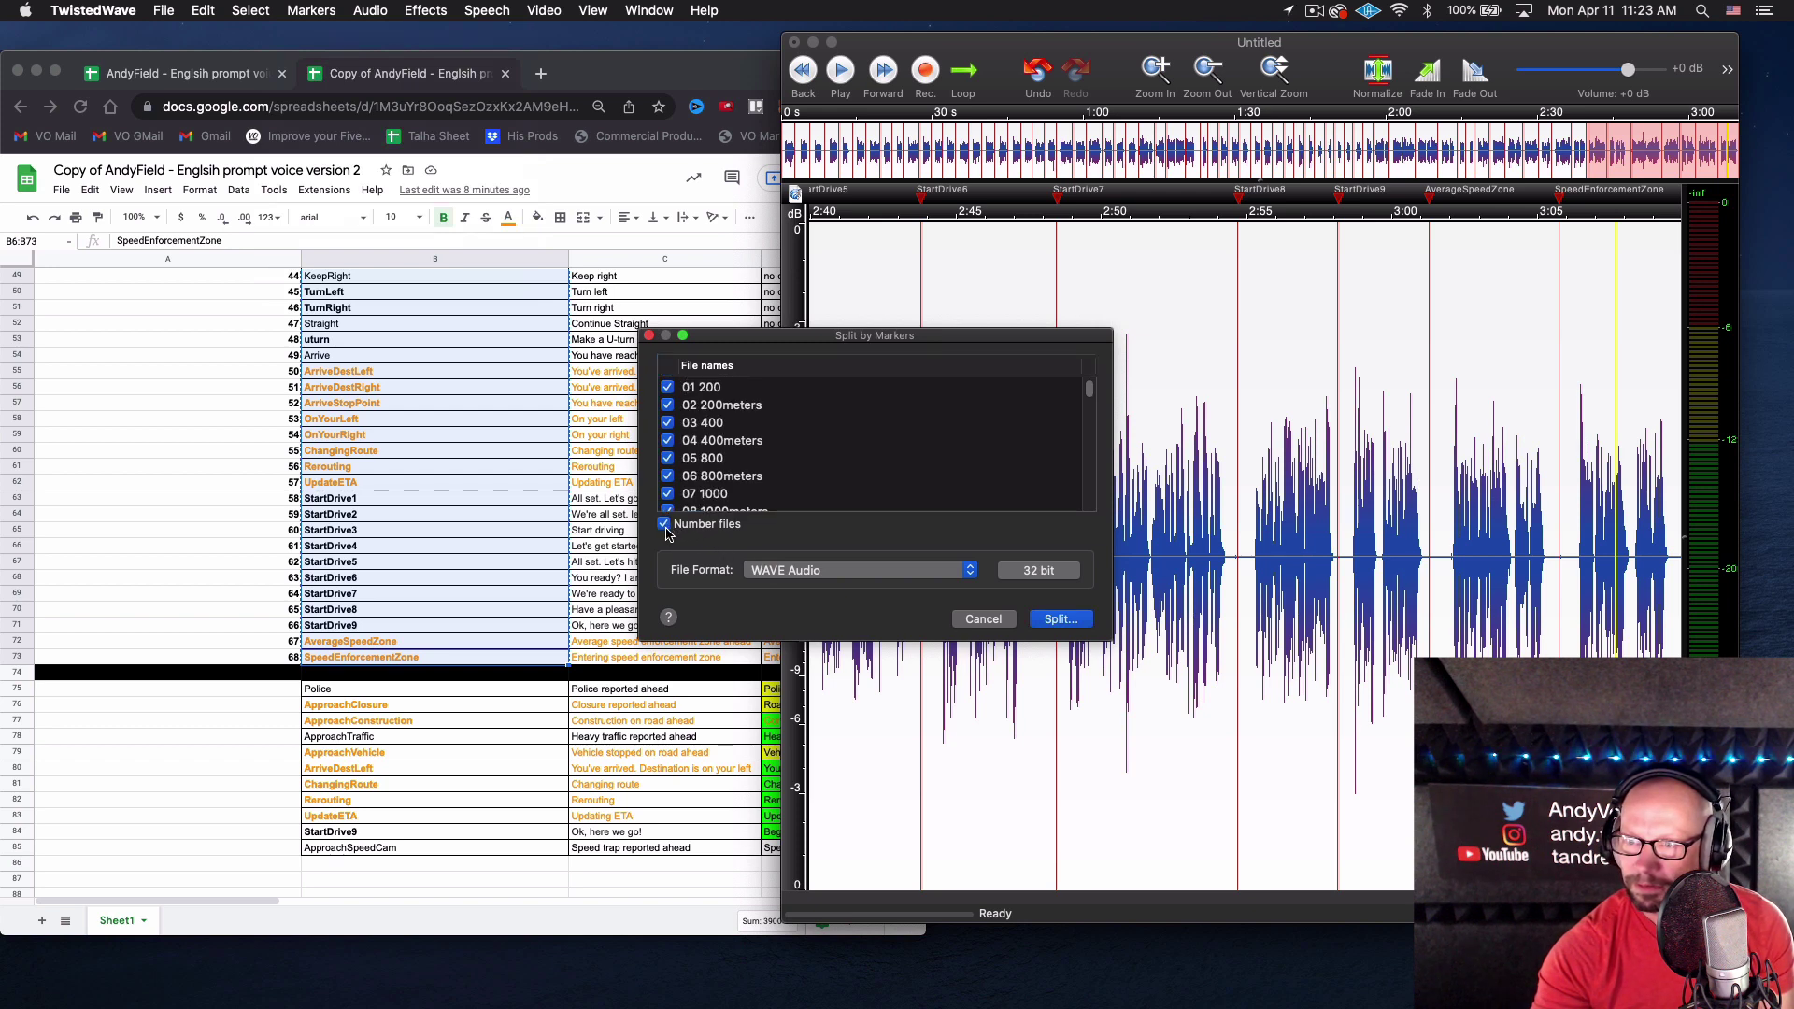
left_click(665, 526)
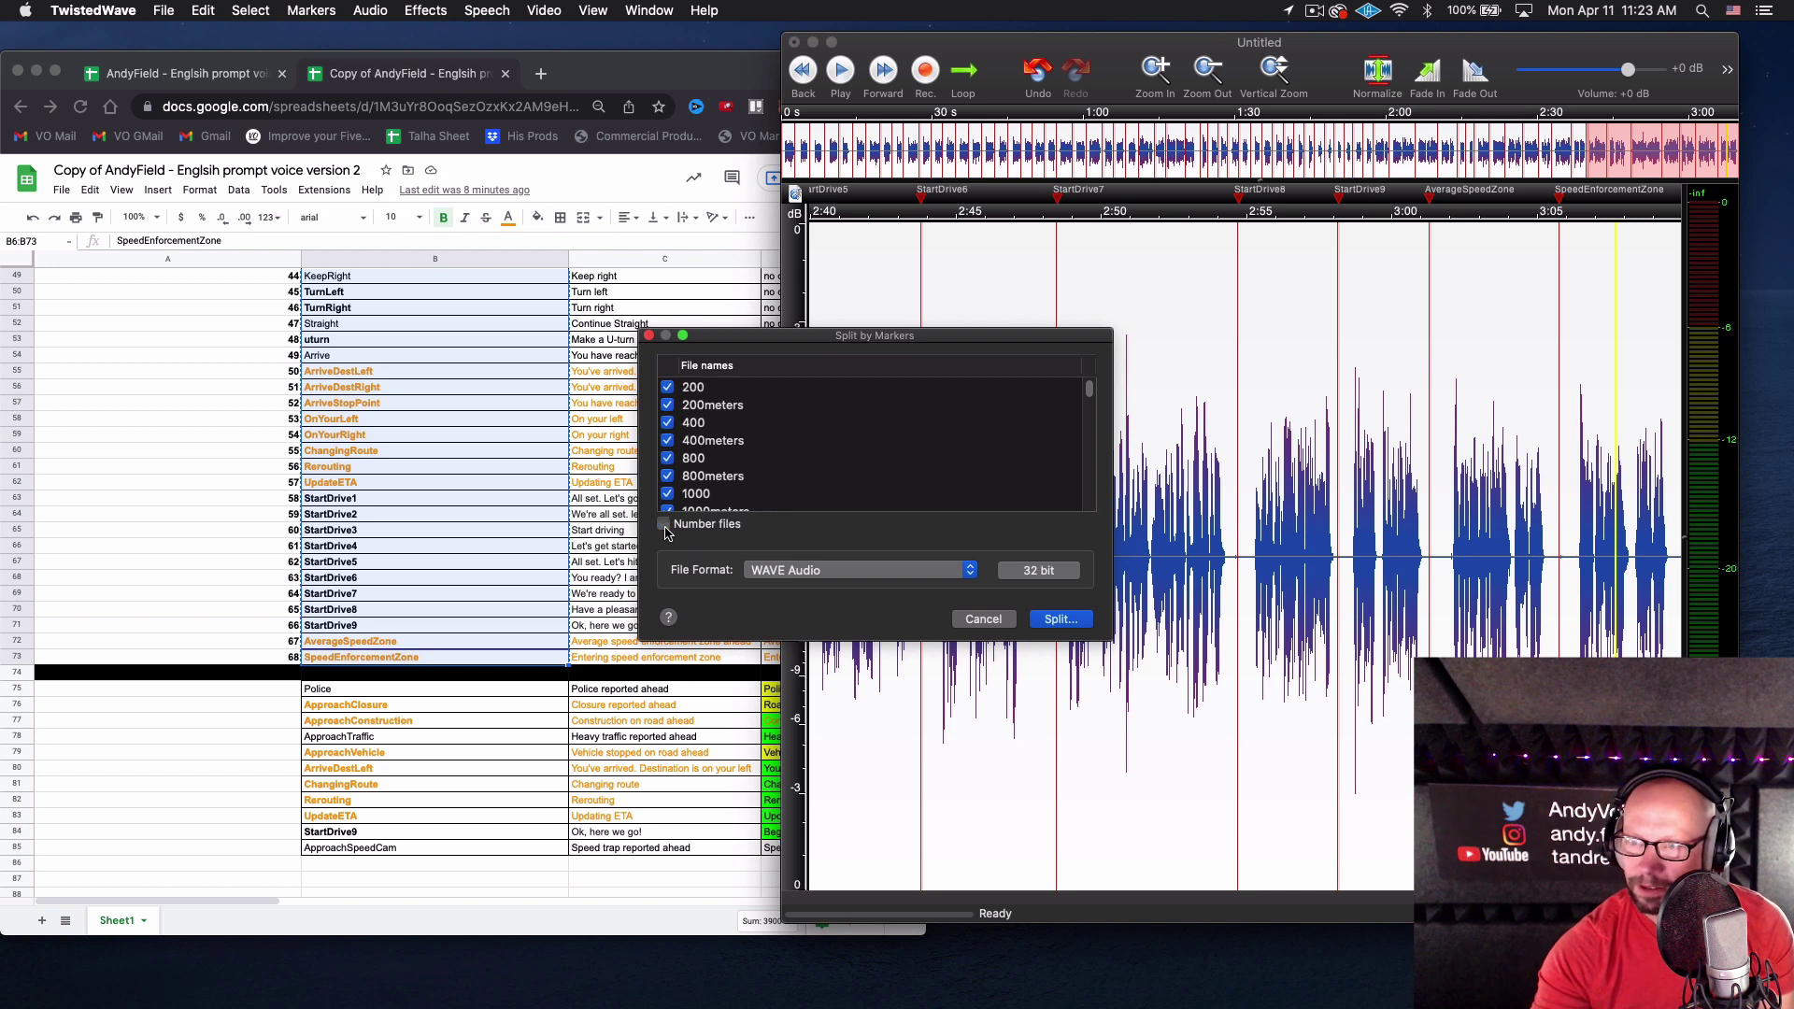
left_click(1056, 621)
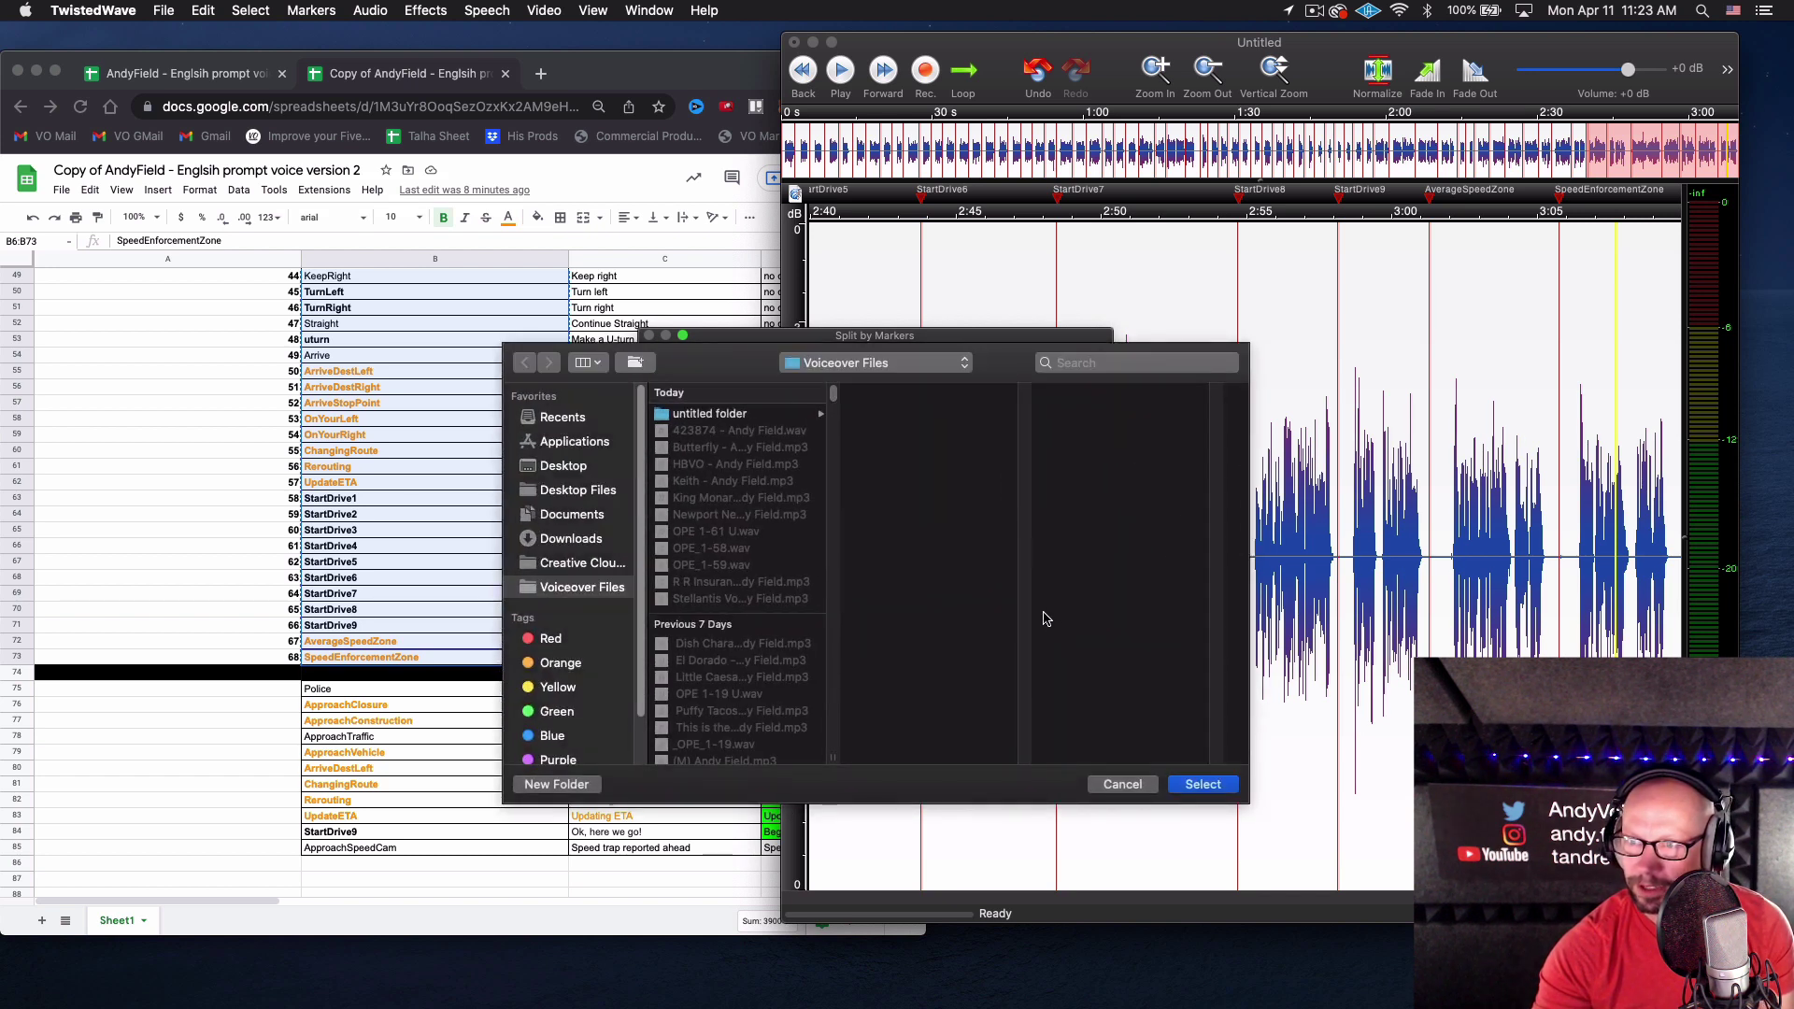
left_click(745, 415)
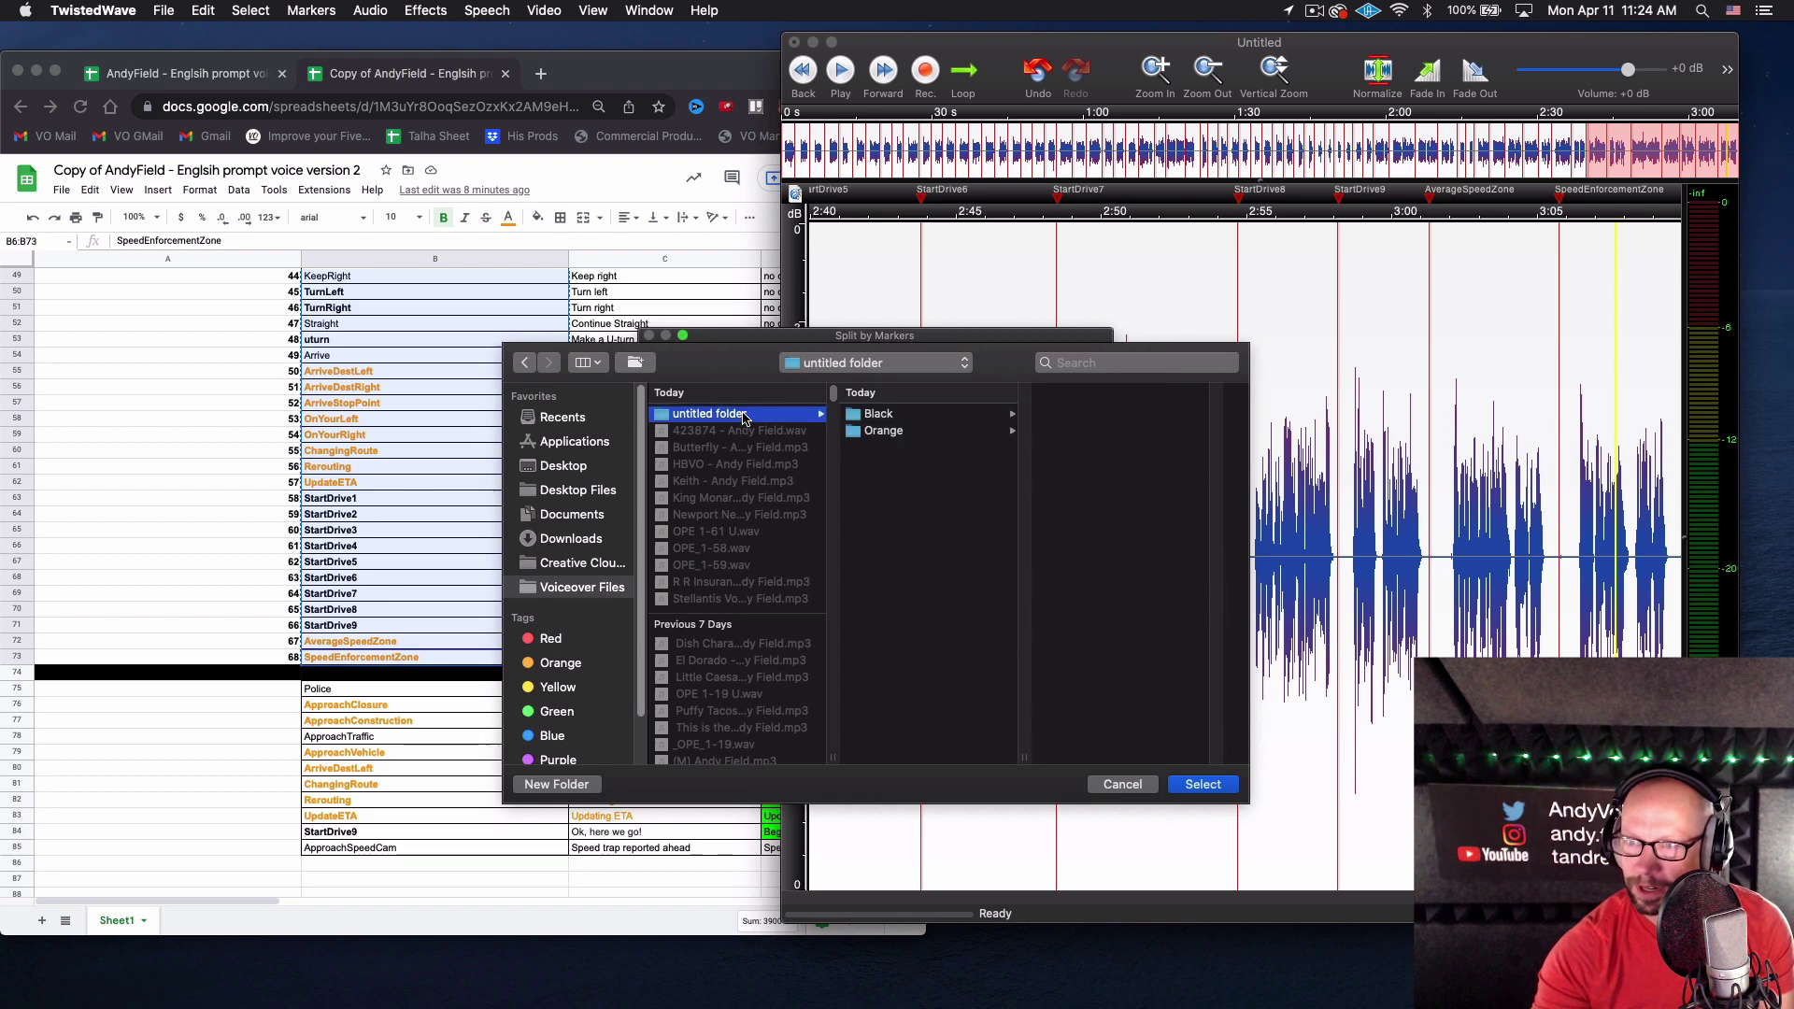
key("Return")
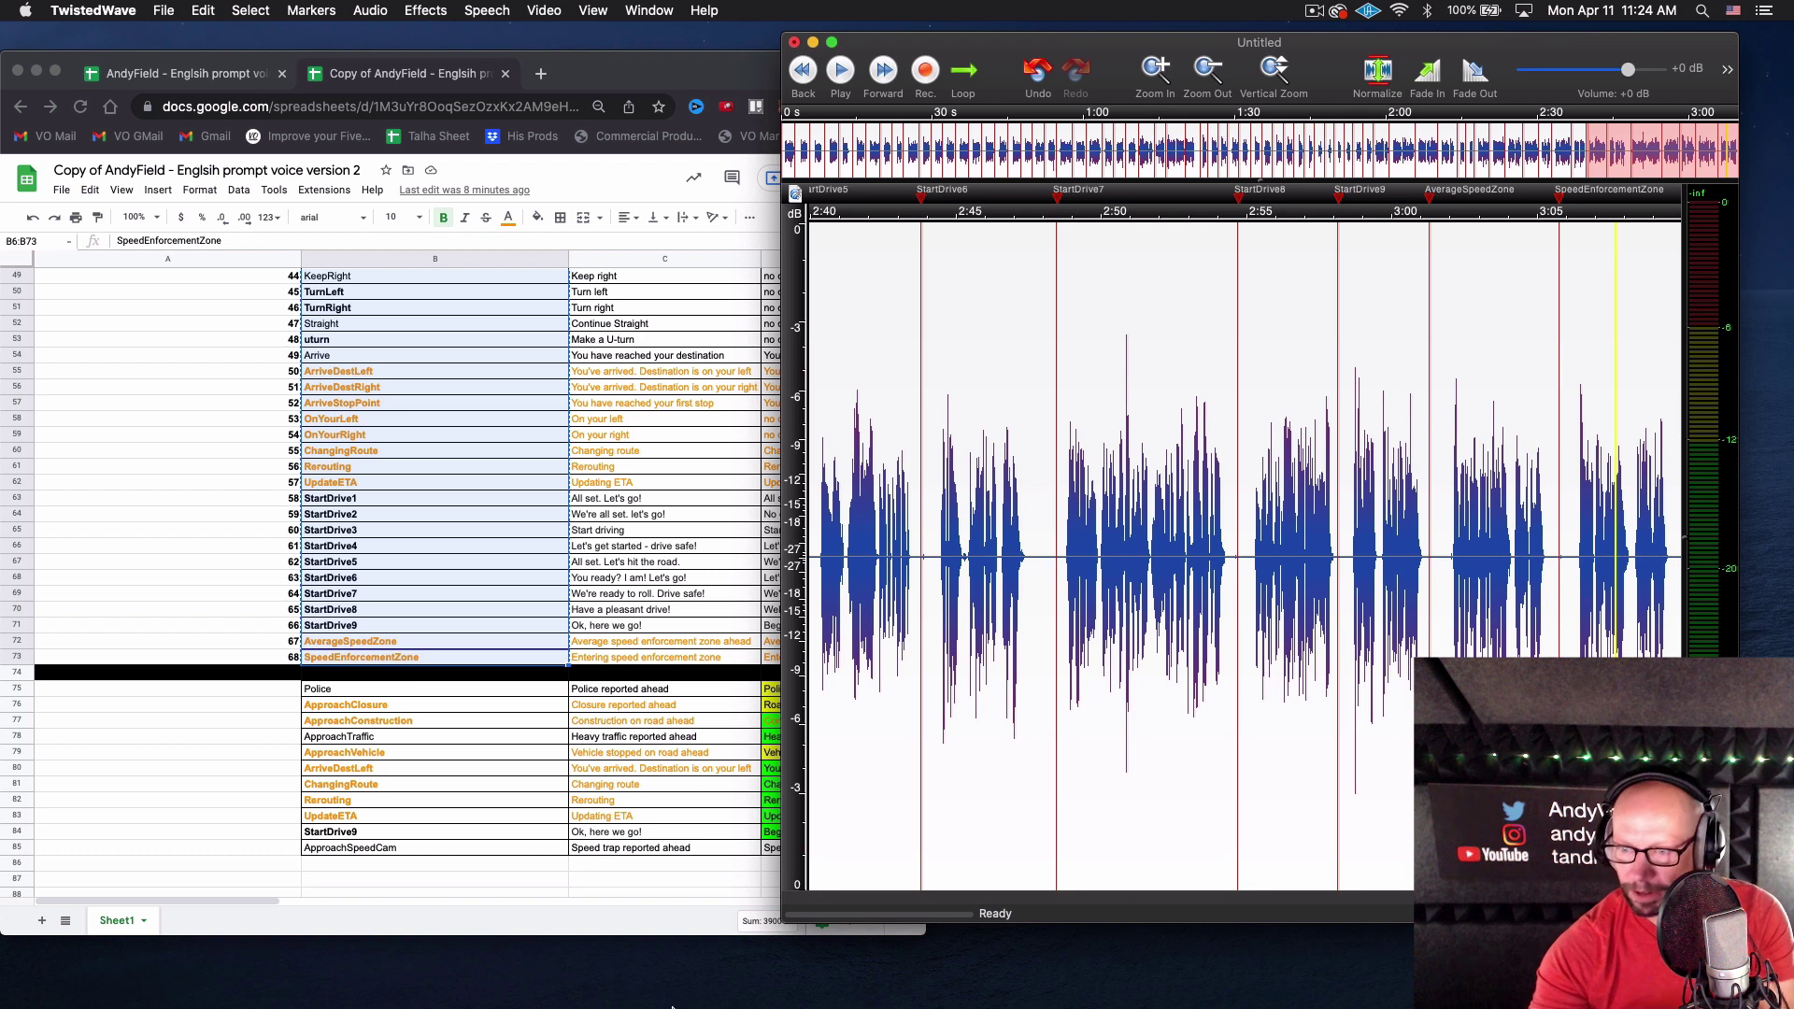
Switch to Finder, bring up the untitled folder with the split WAV files and place its window beside the spreadsheet
mouse_move(681, 995)
left_click(374, 984)
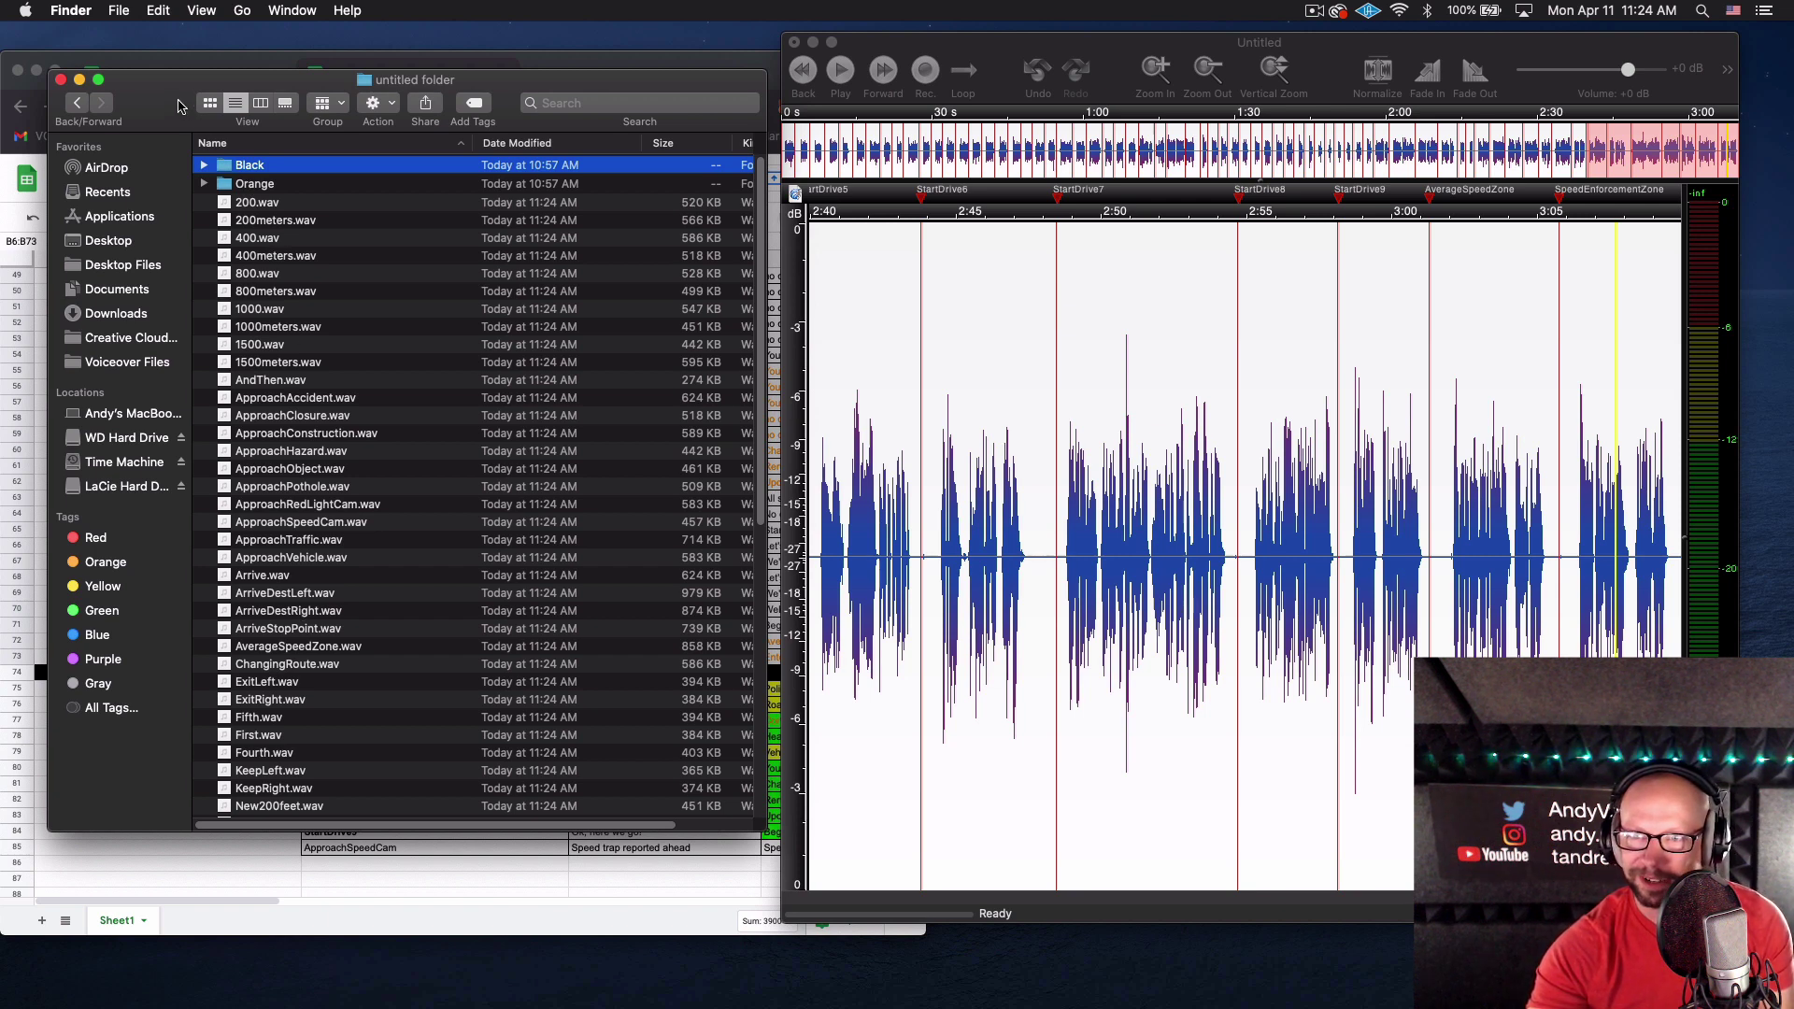
left_click_drag(180, 106, 974, 190)
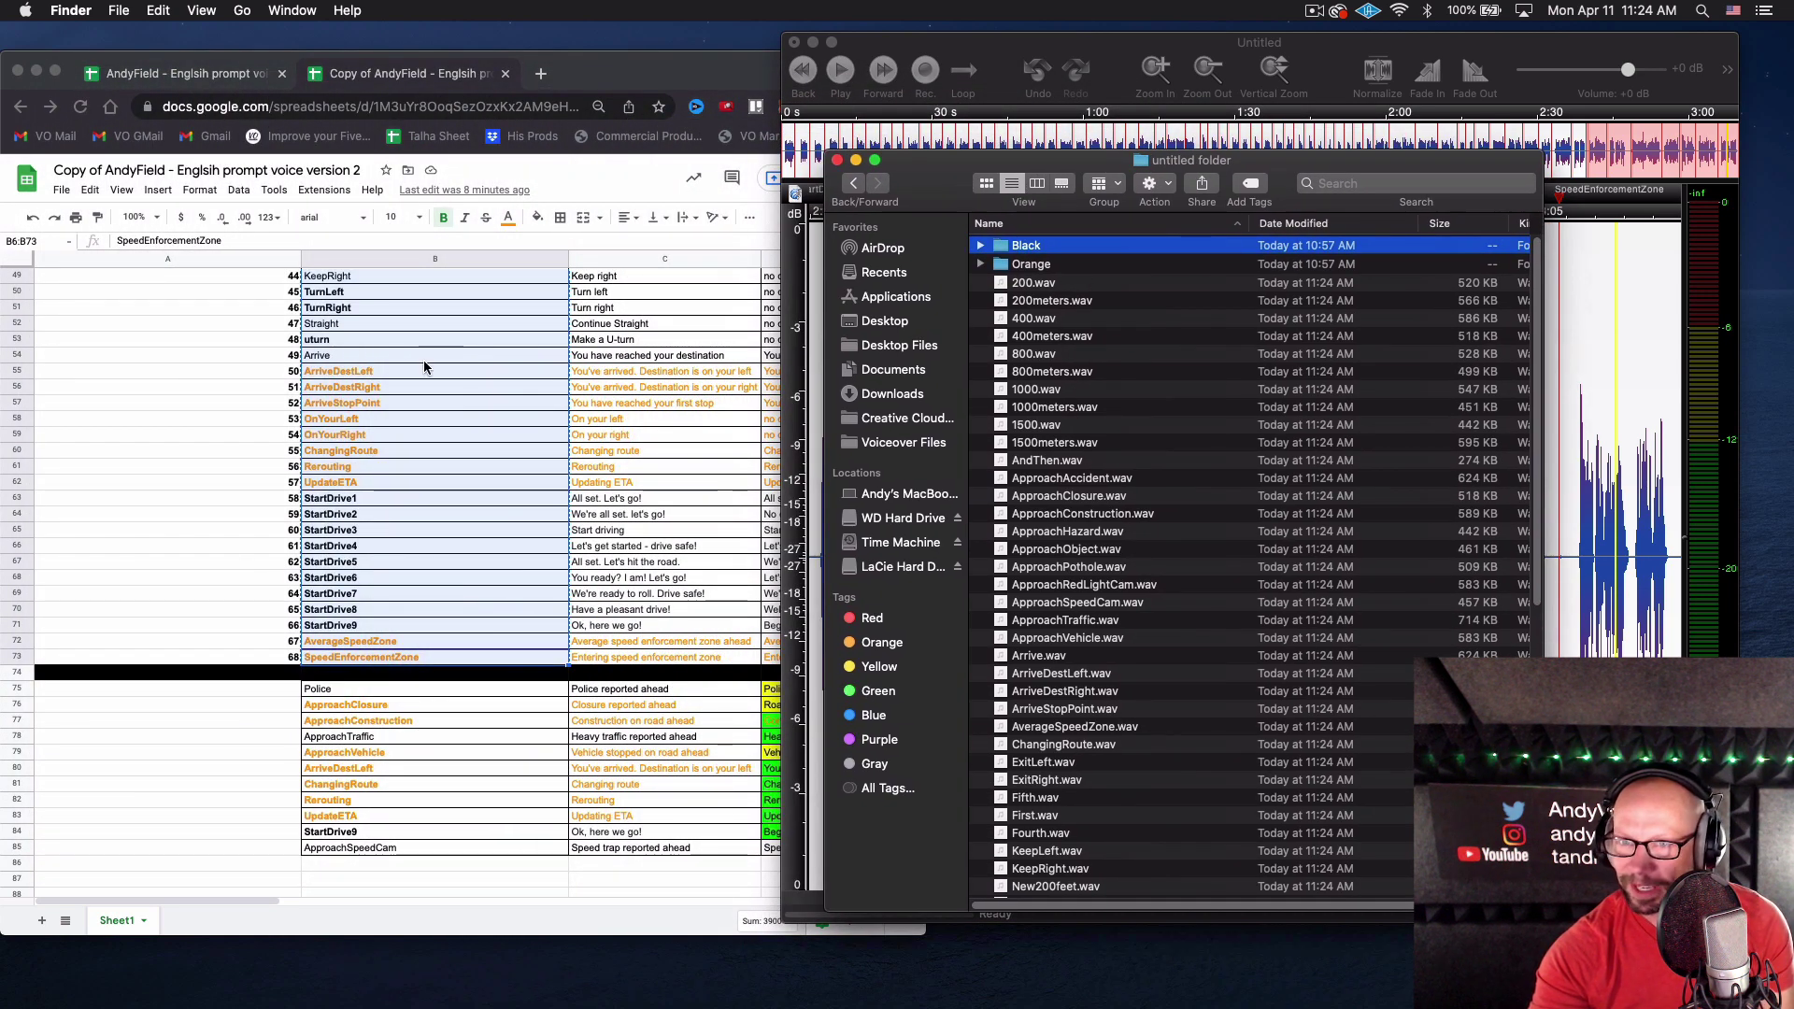